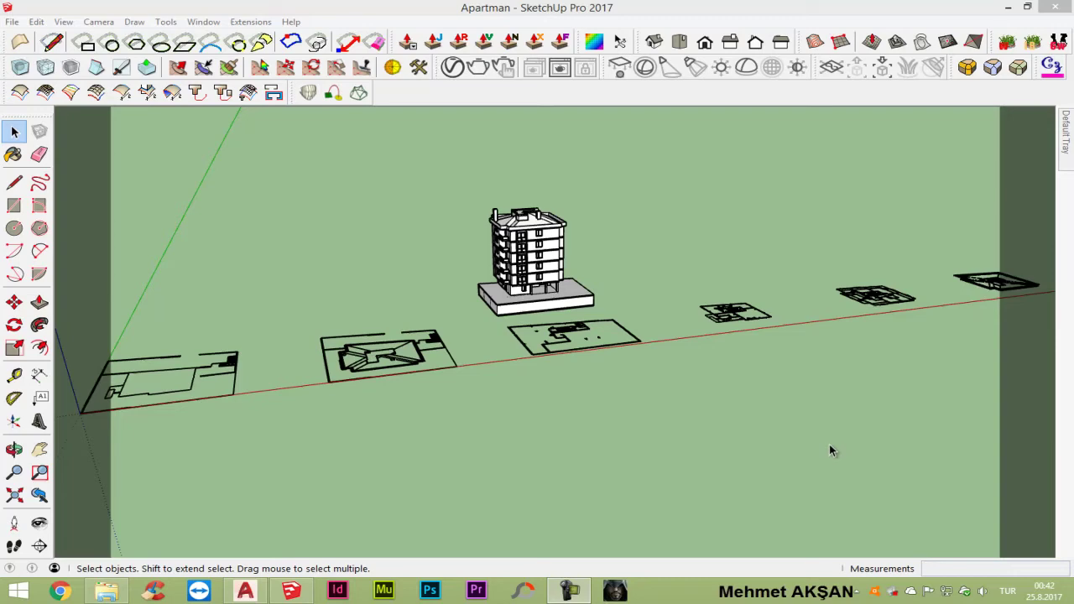
Step: Orbit and zoom to look across the apartment building and the flat floor plans
left_click(827, 457)
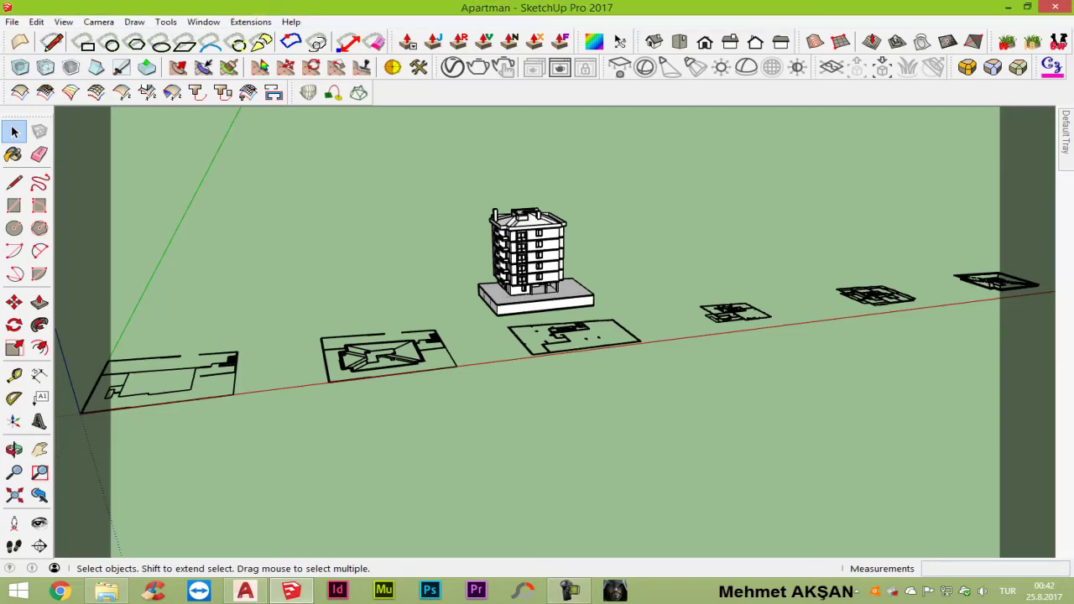
middle_click_drag(549, 311, 671, 255)
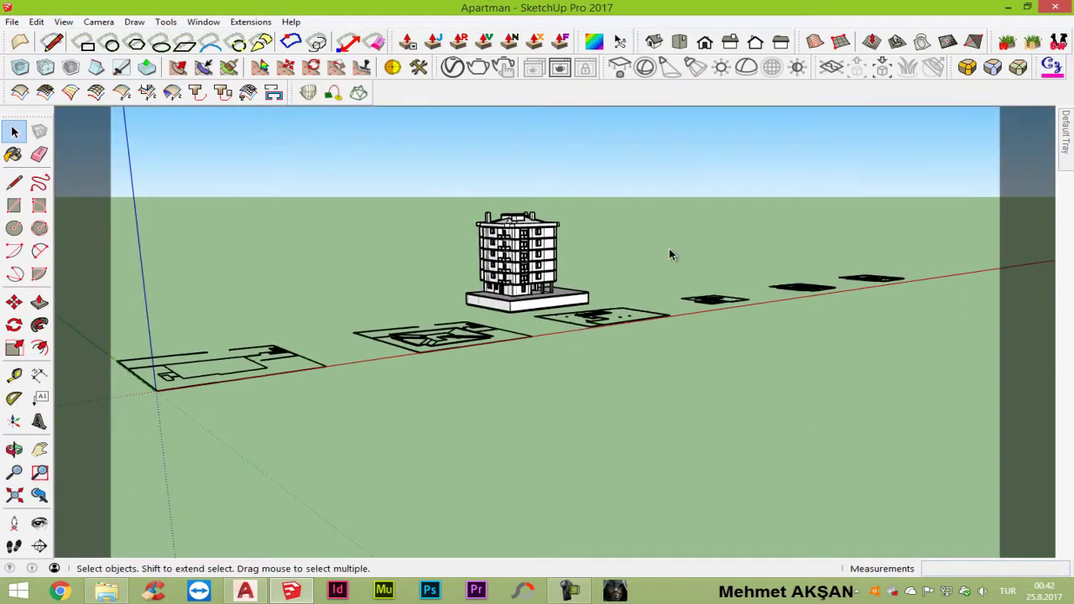
scroll(544, 250, "up", 5)
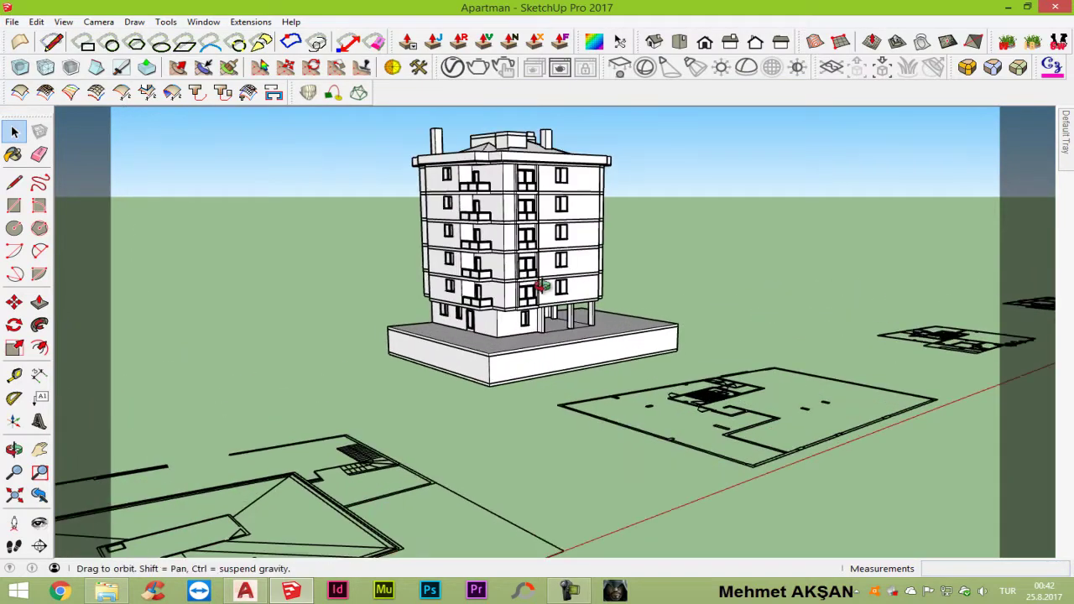
middle_click_drag(529, 286, 487, 353)
scroll(486, 352, "down", 3)
scroll(453, 374, "up", 2)
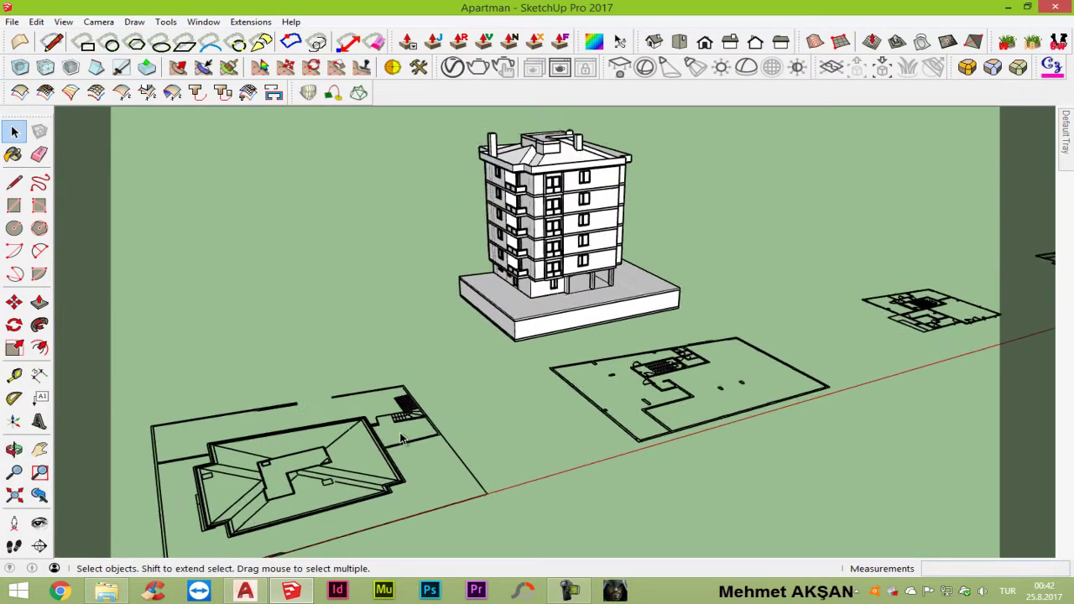
scroll(426, 394, "up", 2)
middle_click_drag(426, 395, 773, 182)
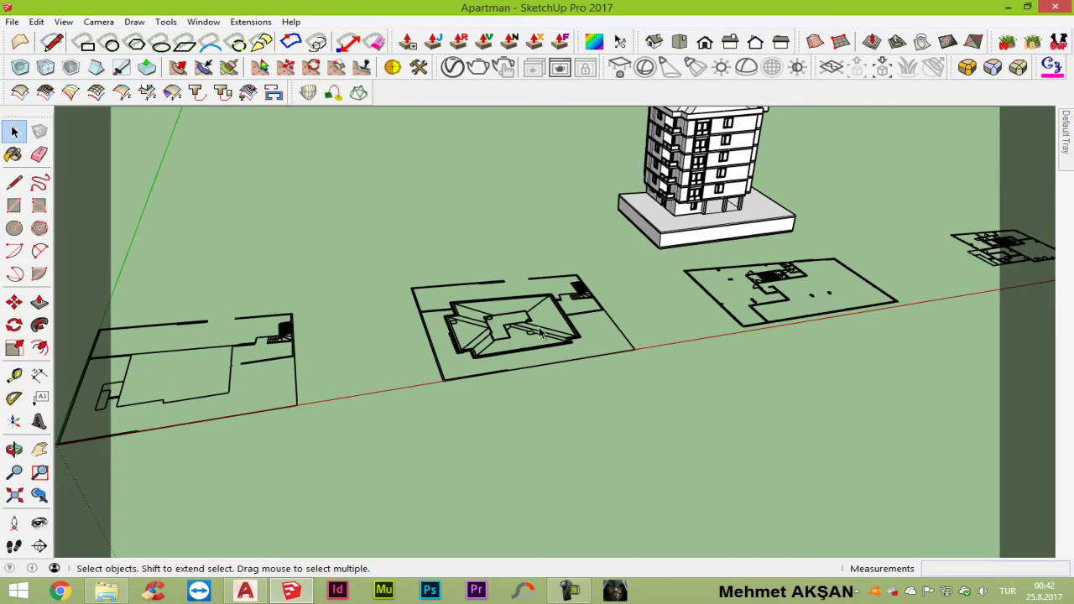
Step: Pan and zoom in on the leftmost floor plan and its stair corner
key("h")
left_click_drag(513, 314, 669, 329)
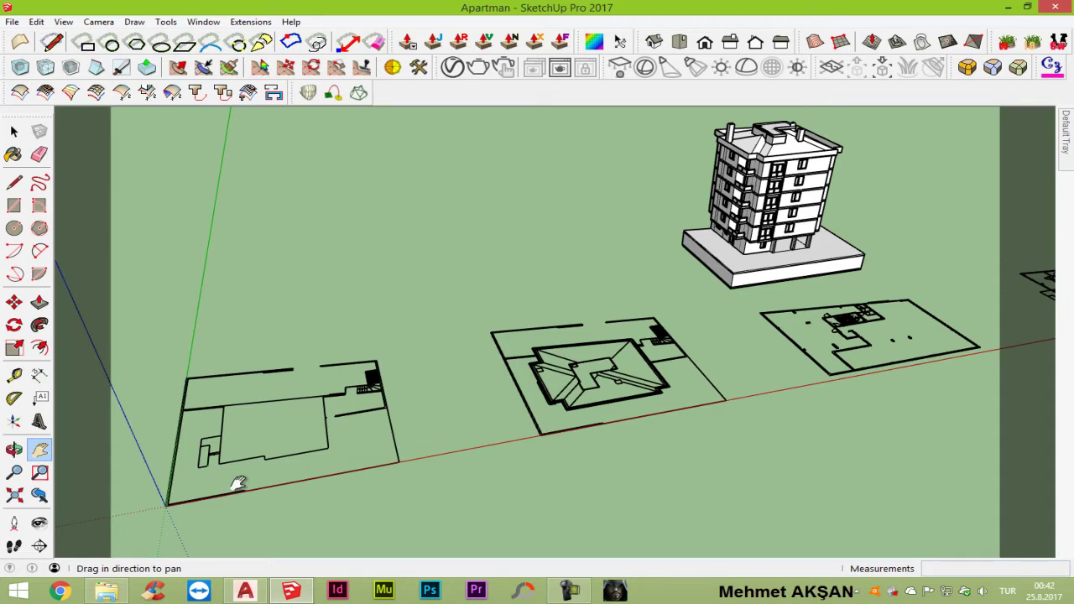
scroll(503, 394, "up", 1)
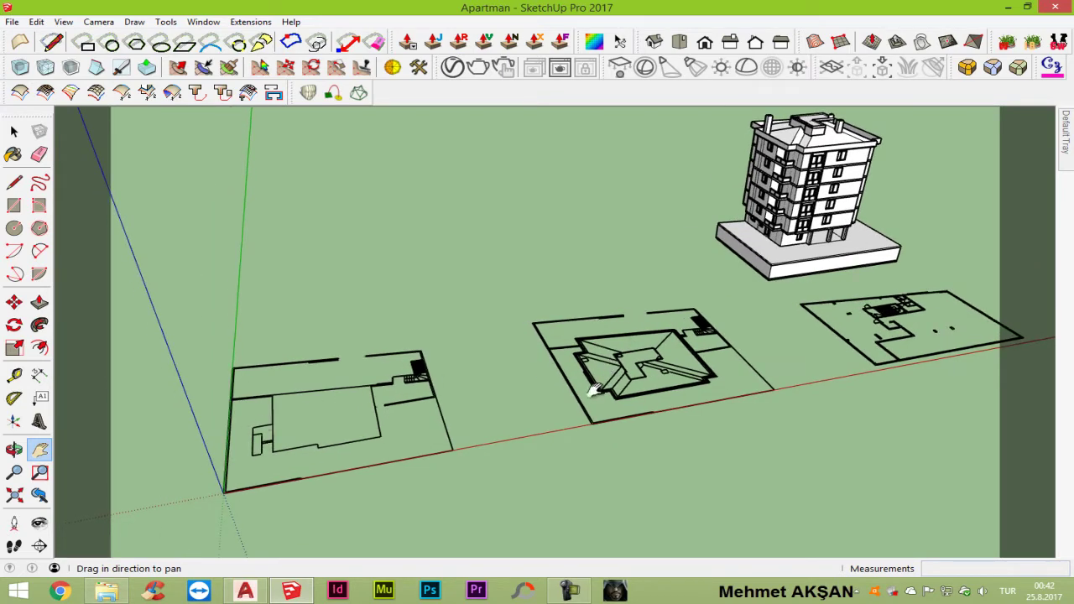
scroll(594, 376, "up", 2)
scroll(604, 383, "up", 2)
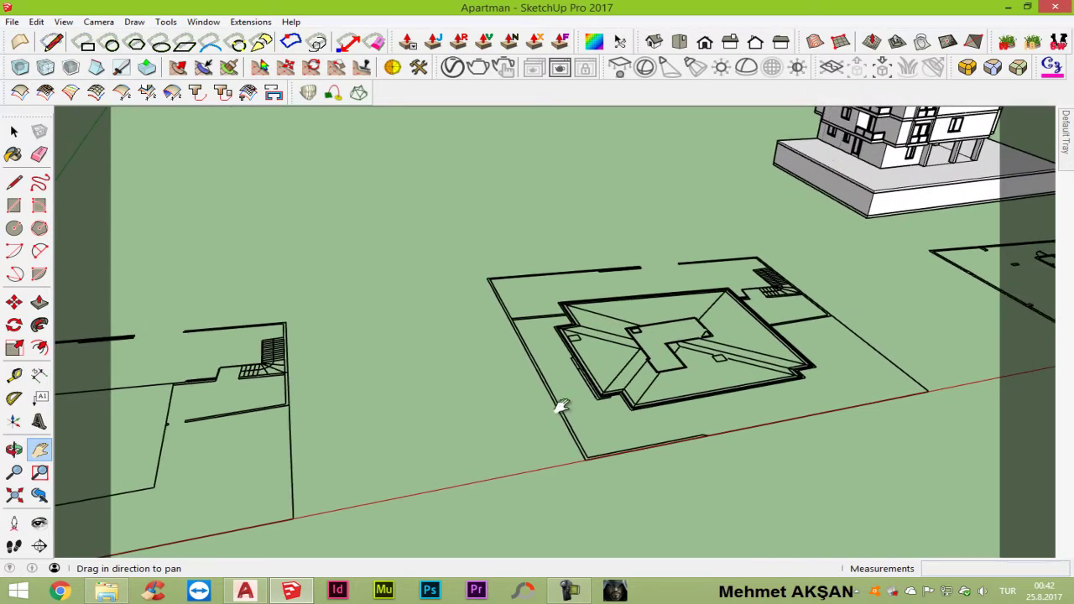
mouse_move(590, 382)
left_mouse_down()
mouse_move(534, 422)
mouse_move(616, 353)
left_mouse_up()
middle_click_drag(616, 352, 426, 457)
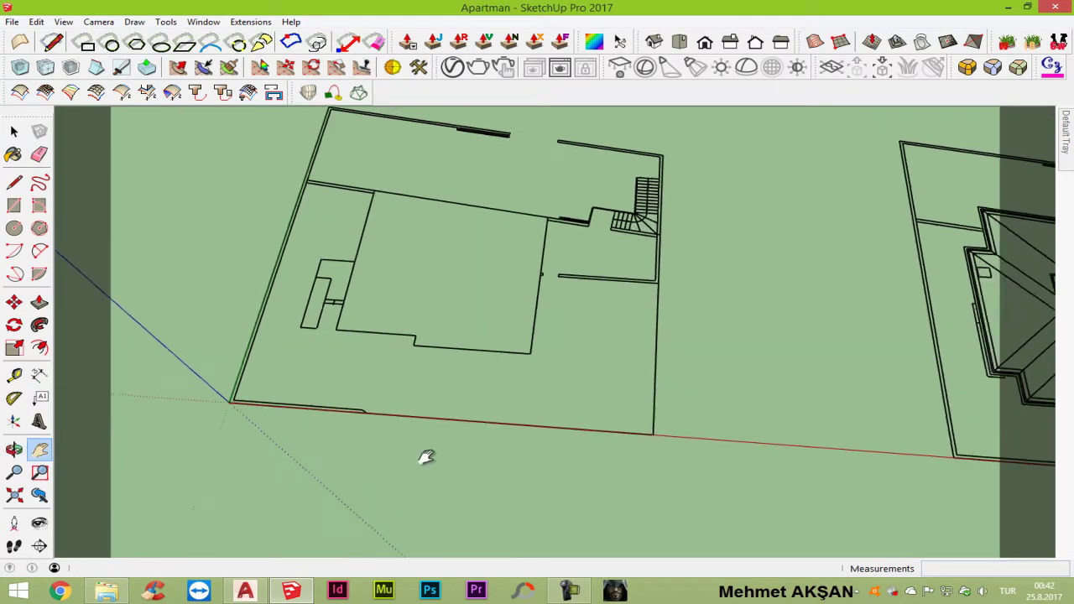
scroll(352, 403, "up", 1)
scroll(359, 403, "up", 2)
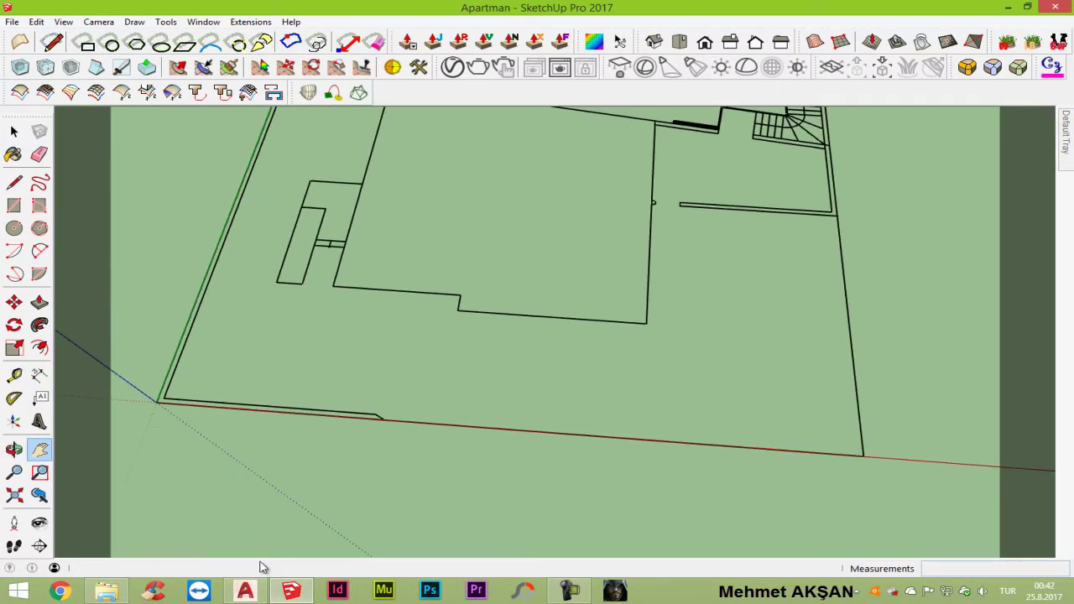
Step: Zoom around the Apartman.dwg site plan in AutoCAD
left_click(252, 590)
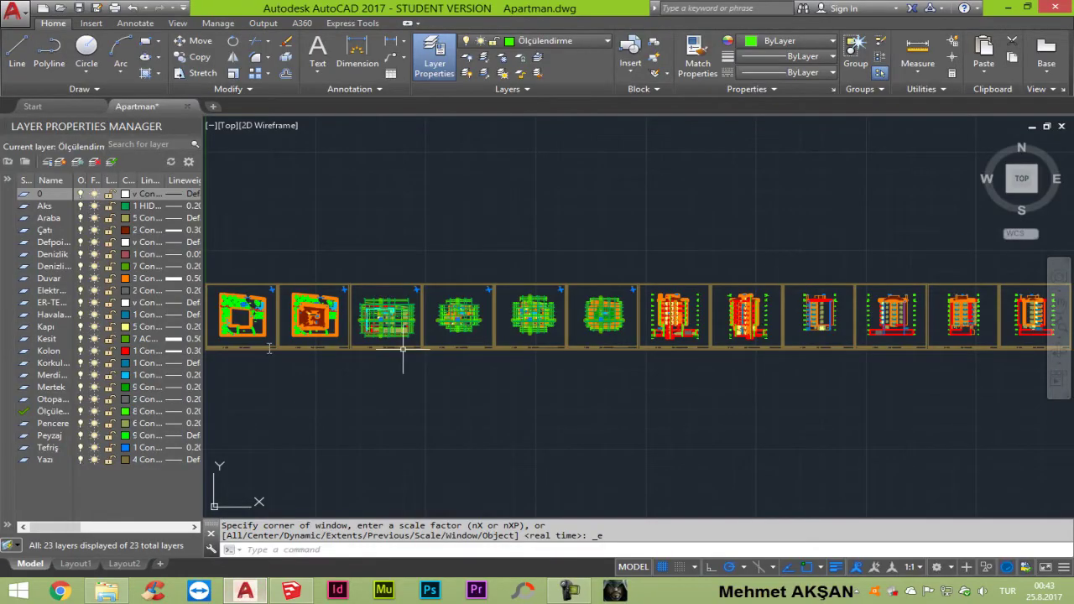
scroll(252, 344, "up", 3)
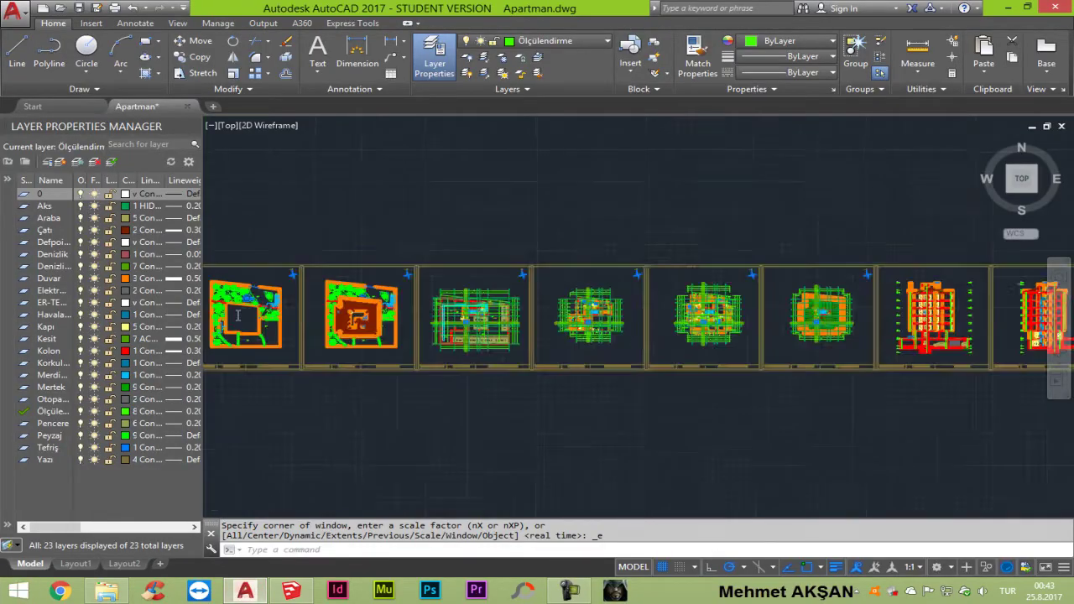
scroll(251, 342, "up", 5)
scroll(696, 204, "down", 1)
scroll(678, 287, "up", 2)
scroll(629, 360, "up", 2)
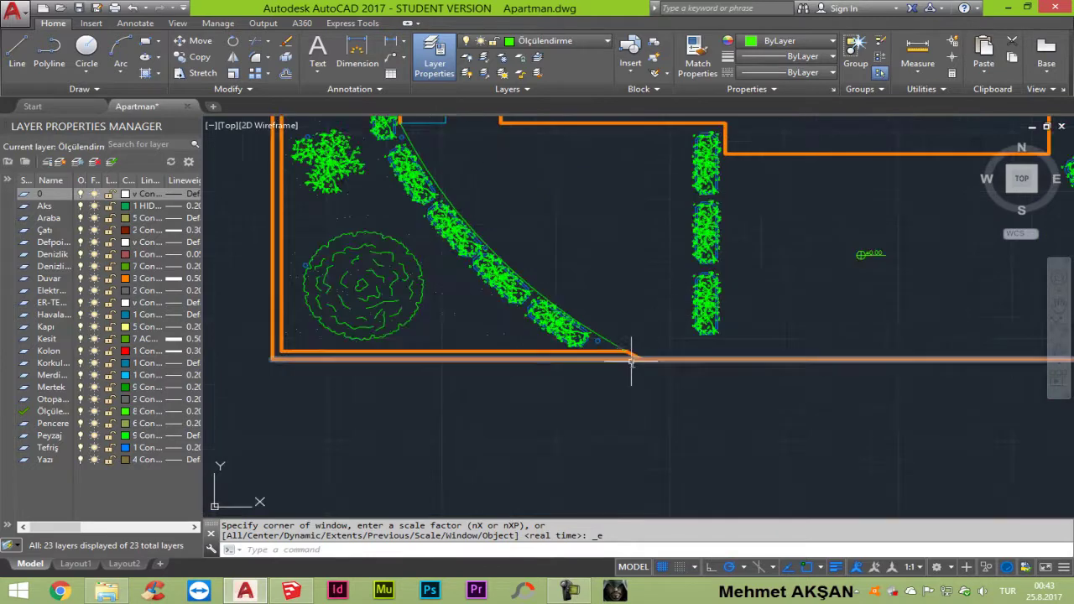
scroll(631, 362, "up", 2)
scroll(631, 362, "down", 3)
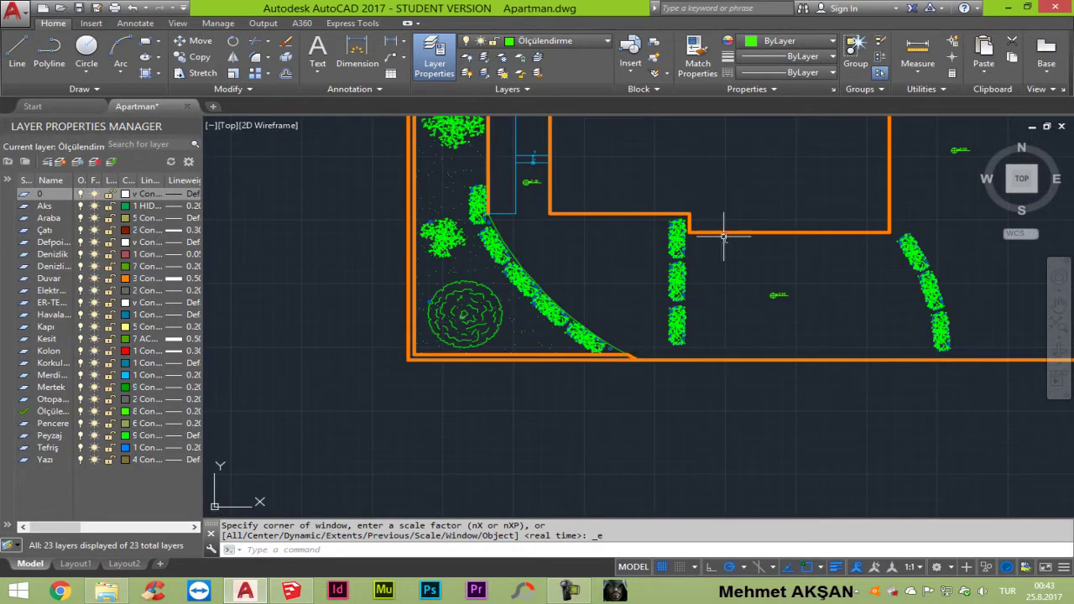
scroll(806, 287, "up", 4)
scroll(684, 327, "down", 3)
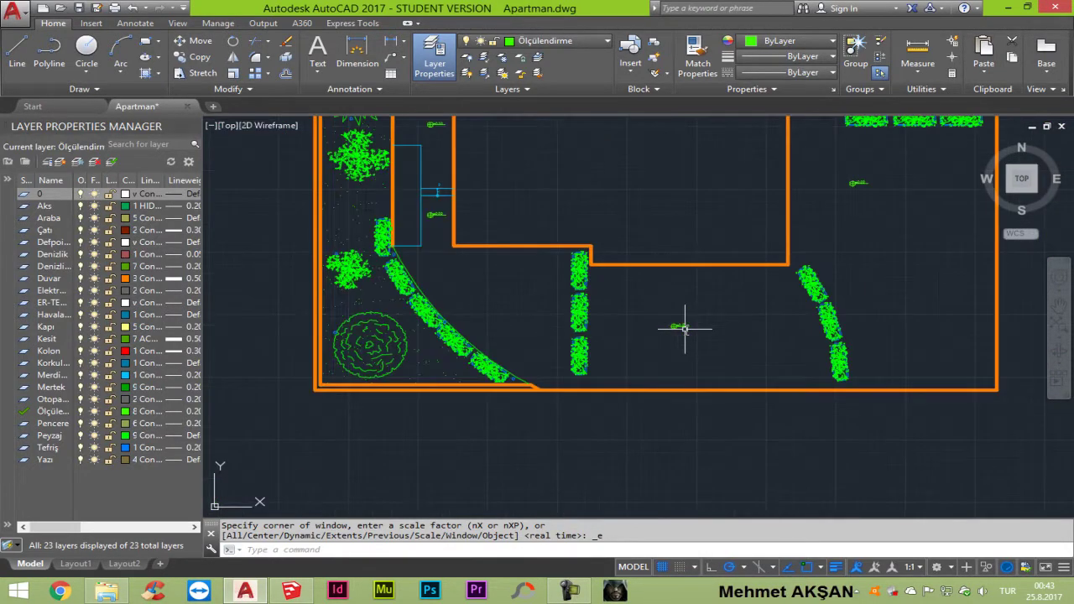
scroll(682, 327, "down", 2)
scroll(537, 277, "up", 3)
scroll(556, 328, "down", 1)
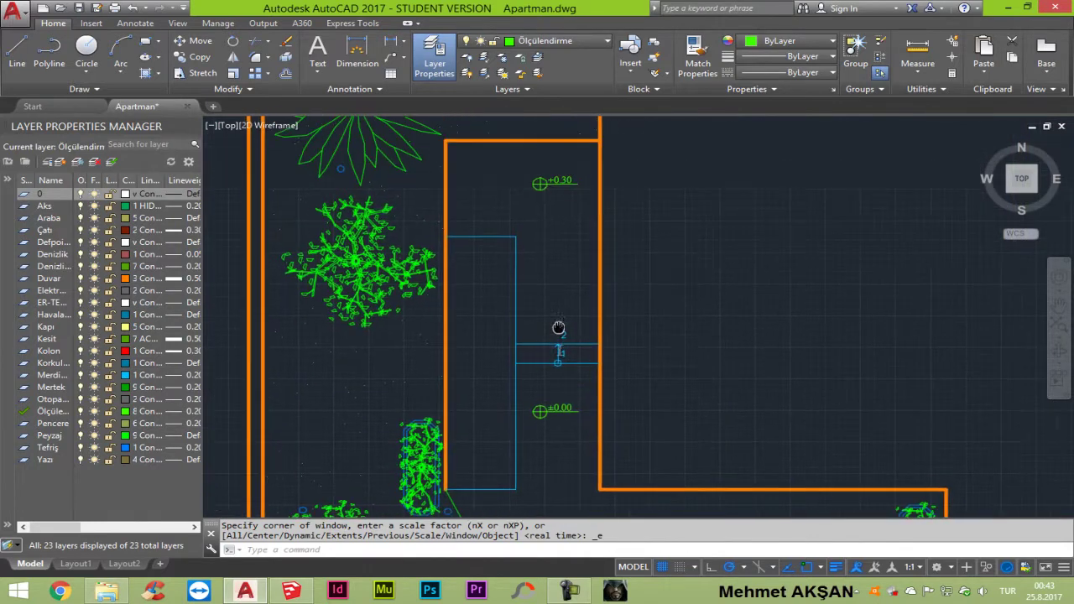
scroll(507, 485, "up", 1)
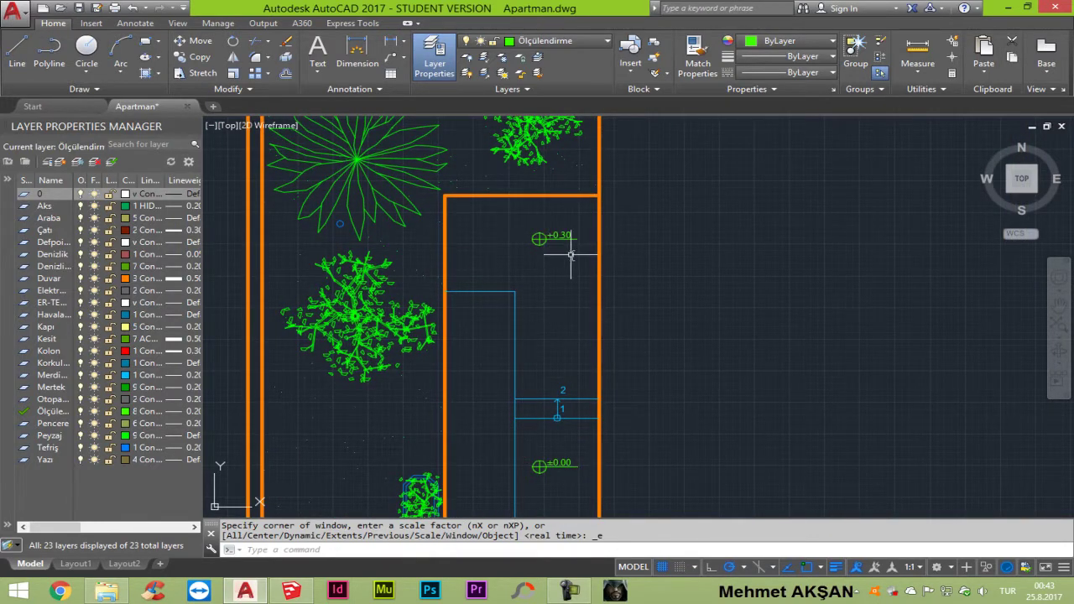
scroll(549, 229, "down", 2)
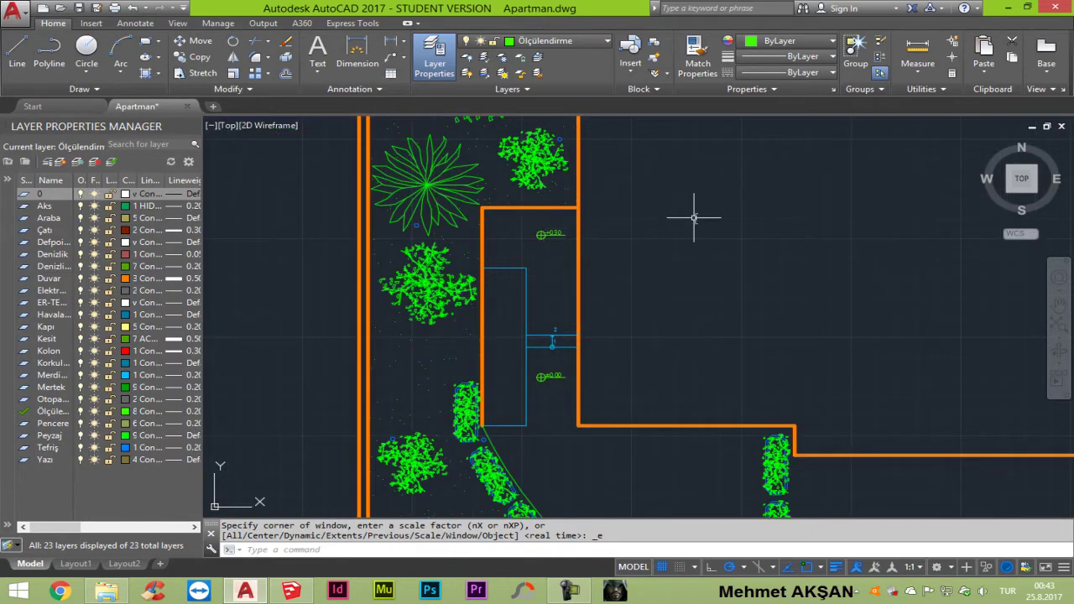
Step: Pan across the garden, the entrance stairs and the red walls beside them
mouse_move(694, 218)
middle_mouse_down()
mouse_move(587, 321)
mouse_move(371, 336)
mouse_move(543, 310)
middle_mouse_up()
scroll(371, 335, "down", 1)
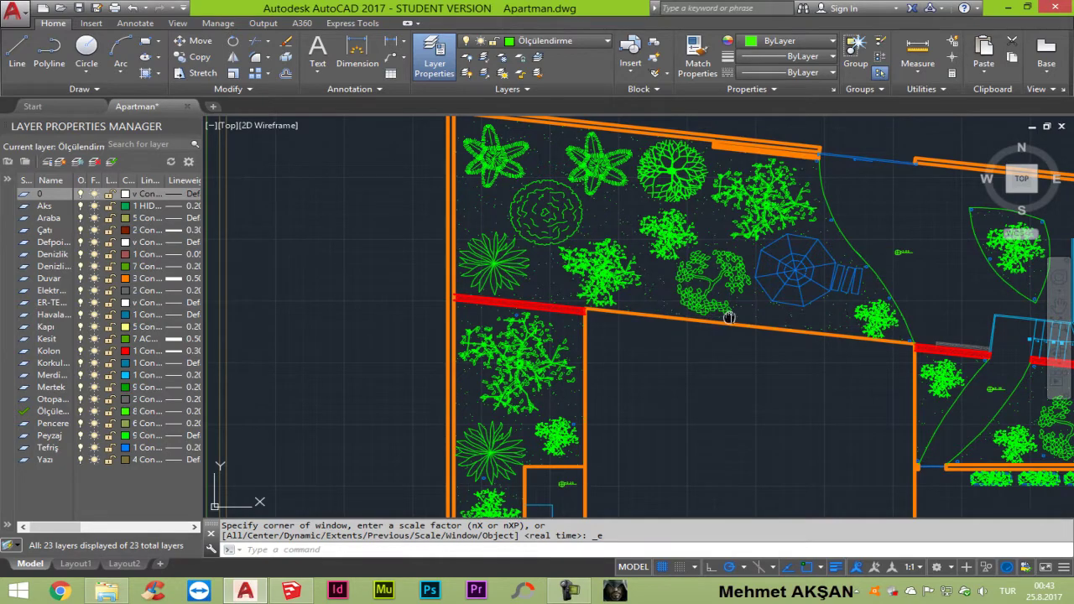
middle_click_drag(729, 317, 463, 274)
scroll(650, 296, "up", 4)
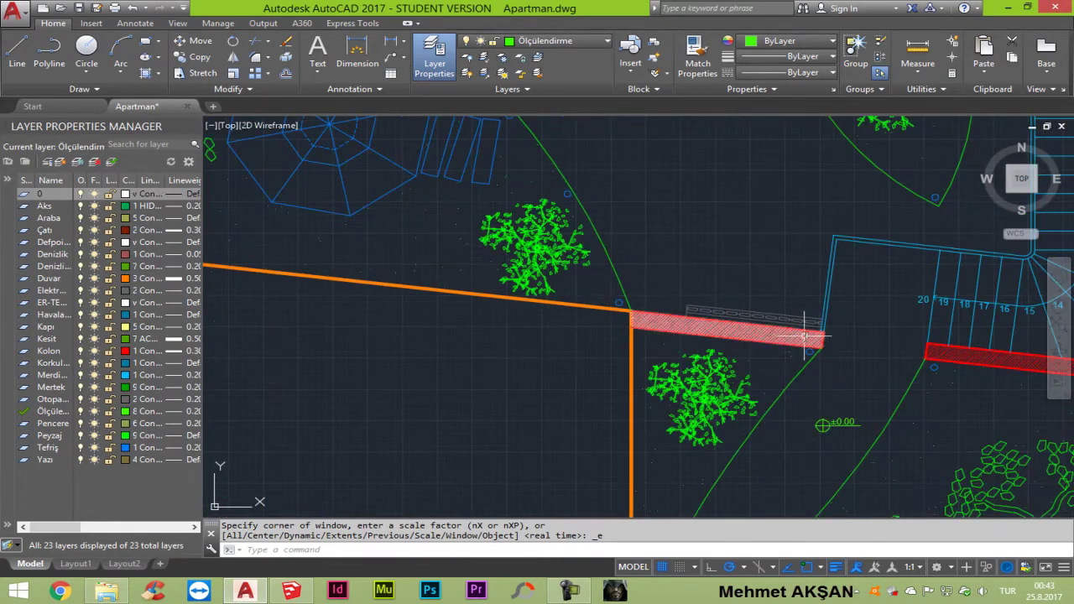
middle_click_drag(810, 334, 475, 237)
middle_click_drag(682, 263, 546, 288)
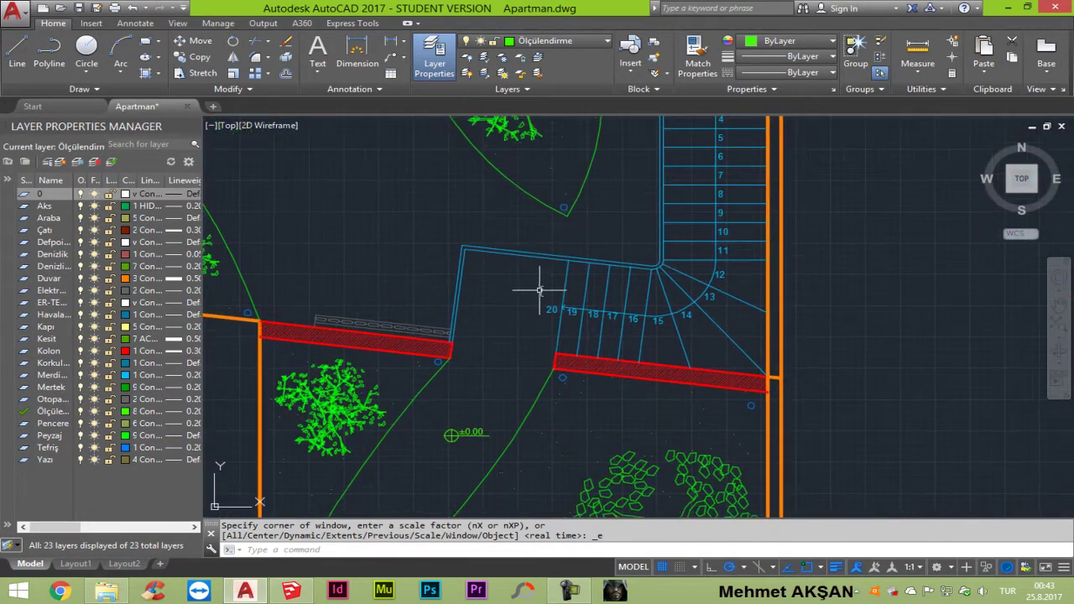
middle_click_drag(707, 282, 707, 458)
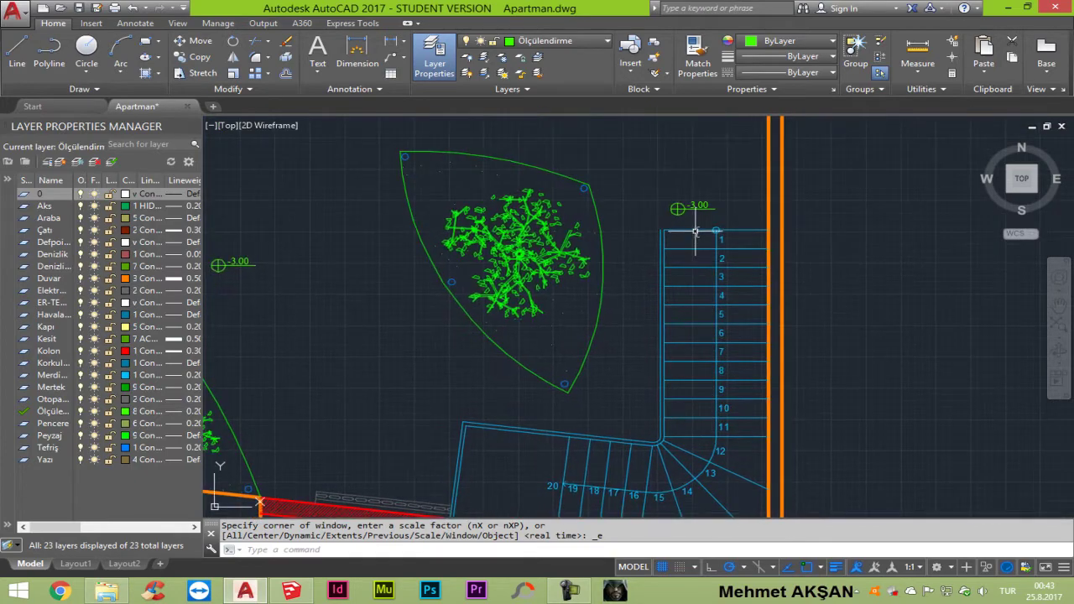
scroll(699, 188, "up", 2)
scroll(699, 188, "down", 3)
scroll(698, 187, "down", 2)
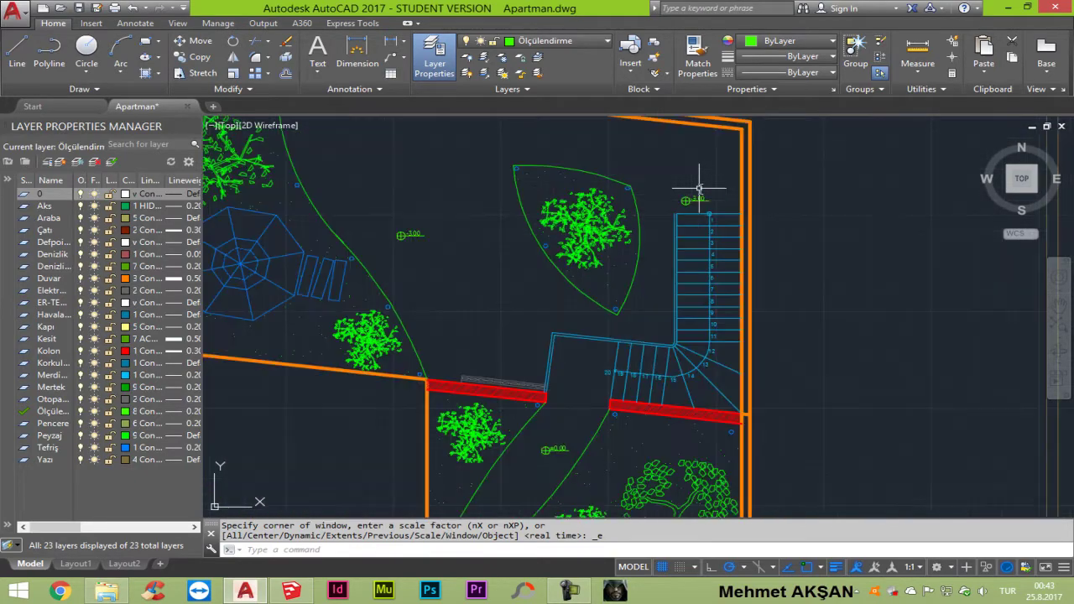
middle_click_drag(404, 226, 736, 323)
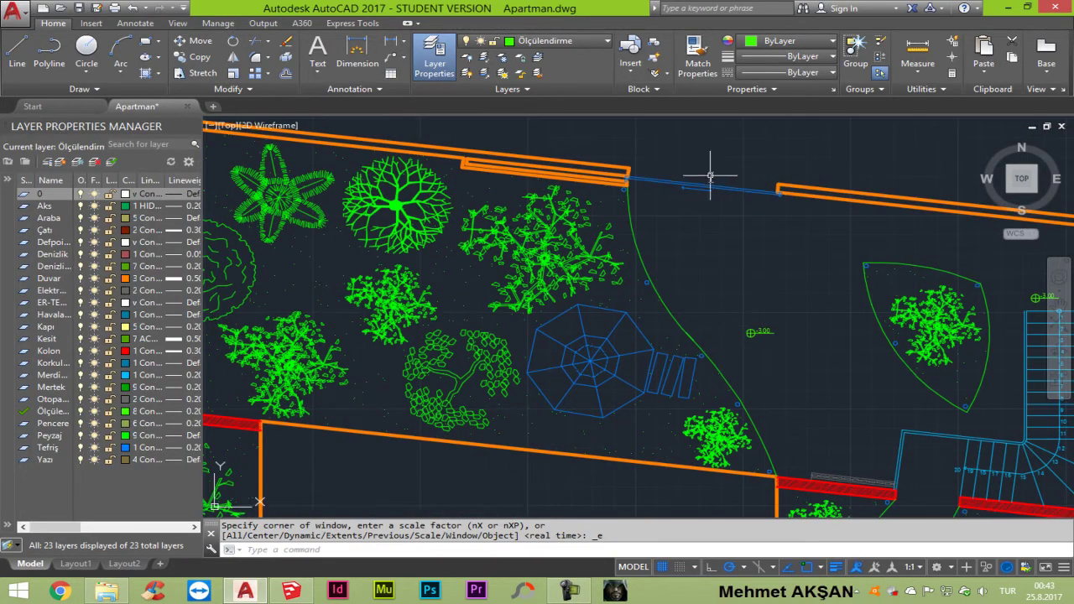
scroll(724, 279, "down", 2)
scroll(642, 395, "down", 2)
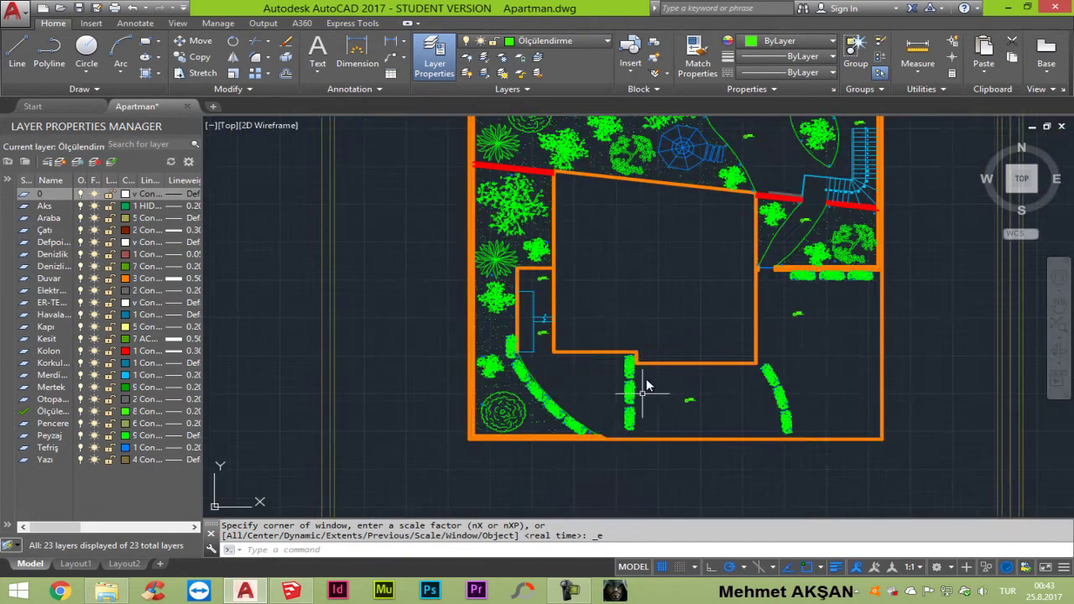
scroll(618, 430, "up", 4)
scroll(618, 447, "down", 1)
Step: Frame the whole garden plot and door wall, then return to SketchUp
middle_click_drag(629, 479, 422, 395)
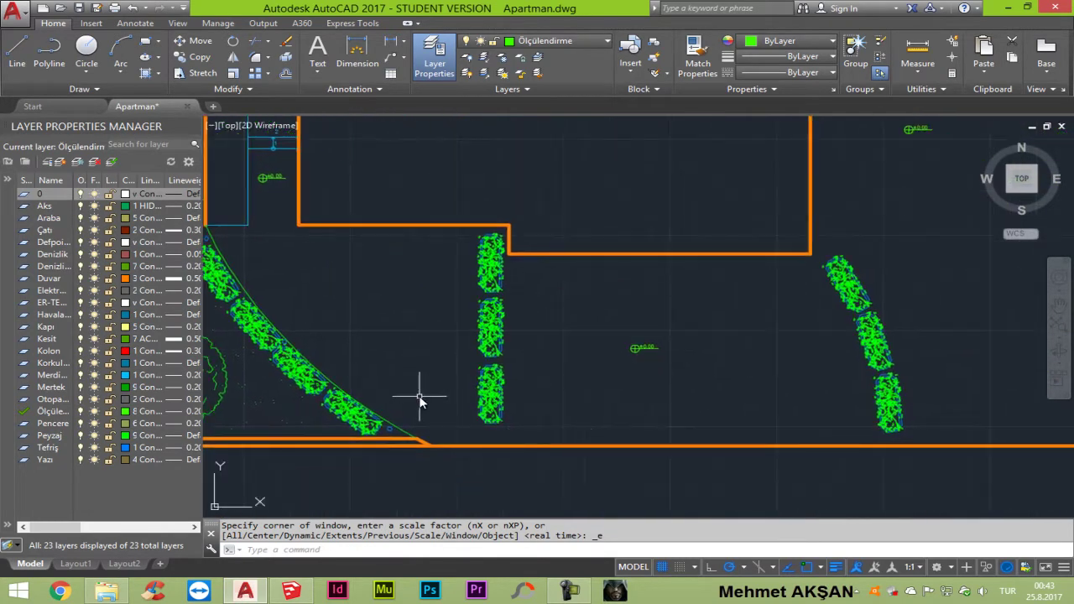
scroll(600, 374, "down", 2)
scroll(646, 260, "up", 1)
scroll(646, 335, "up", 3)
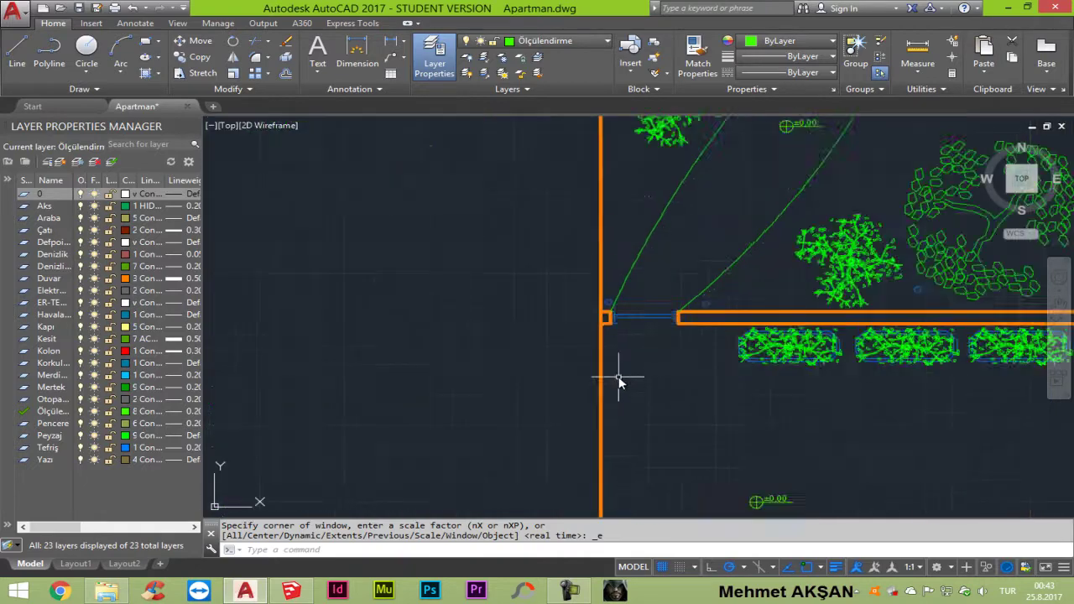
scroll(621, 378, "up", 4)
scroll(688, 218, "down", 2)
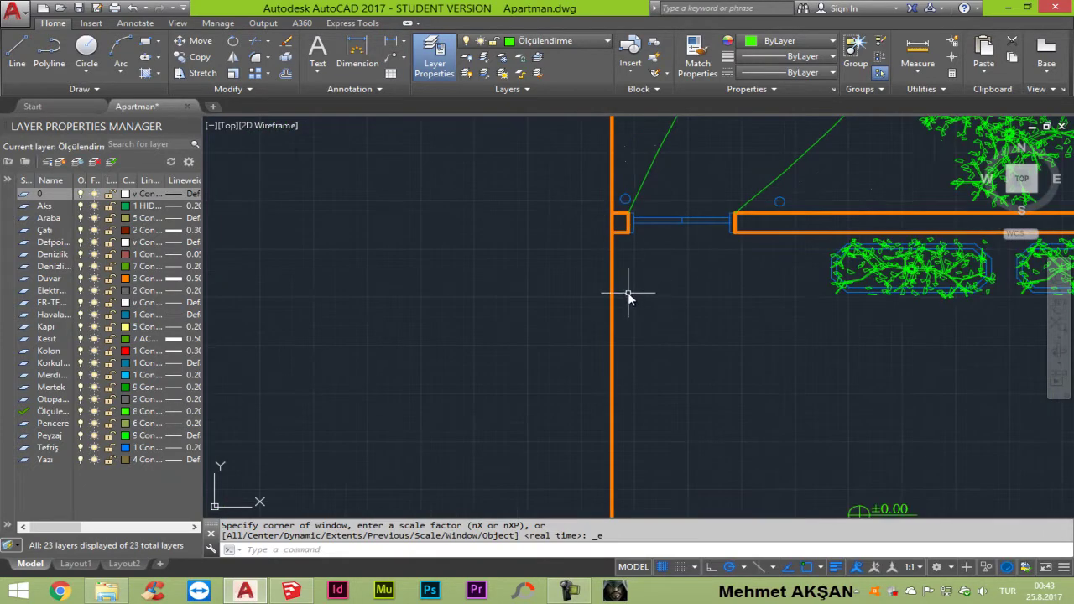
middle_click_drag(666, 243, 568, 400)
scroll(478, 411, "down", 4)
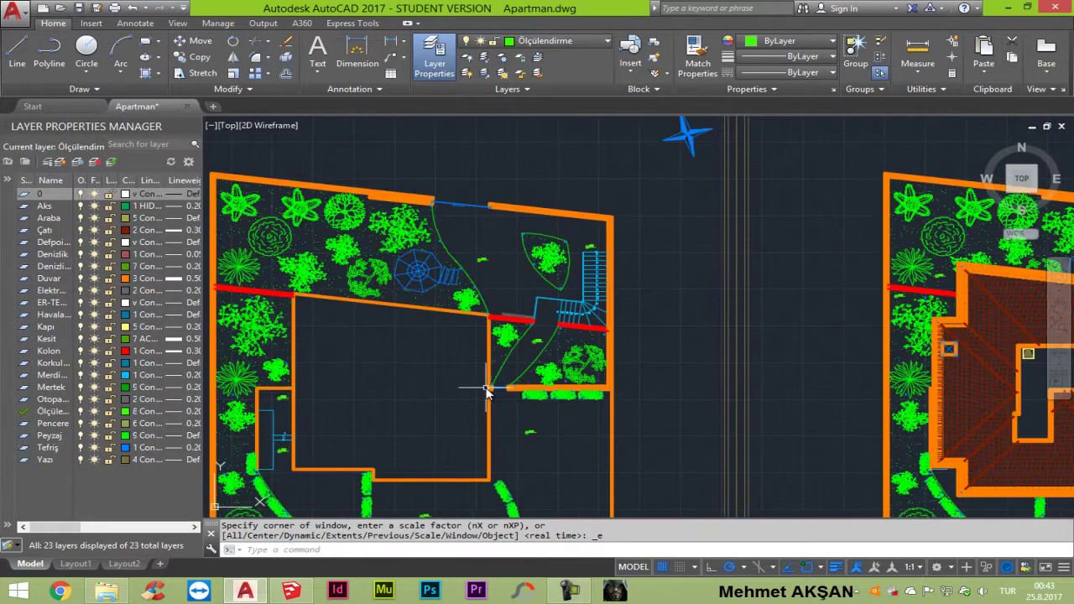
scroll(571, 393, "up", 5)
scroll(638, 319, "down", 5)
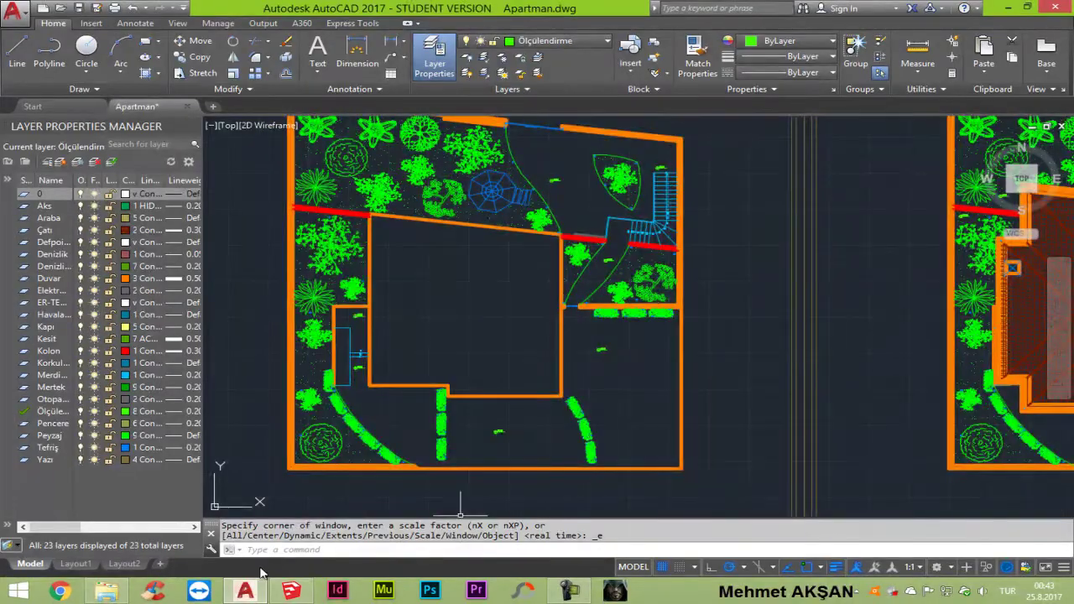
left_click(289, 589)
Step: Draw a line from the plan's bottom edge up to the top-left corner
mouse_move(312, 439)
middle_mouse_down()
mouse_move(427, 433)
mouse_move(400, 445)
middle_mouse_up()
scroll(400, 445, "up", 1)
key("l")
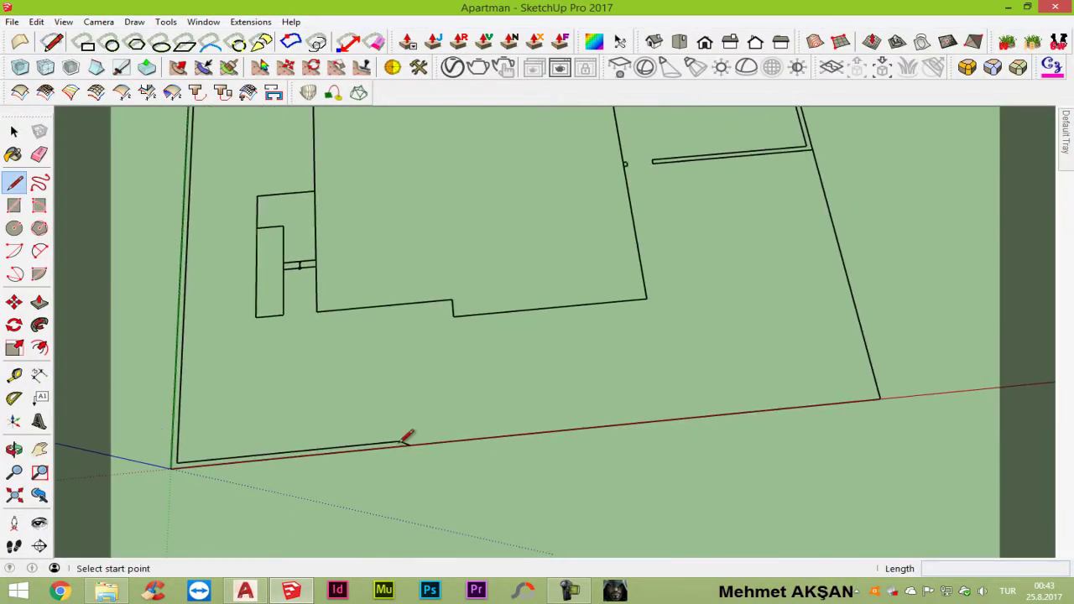
left_click(401, 441)
scroll(399, 442, "up", 1)
scroll(396, 439, "up", 1)
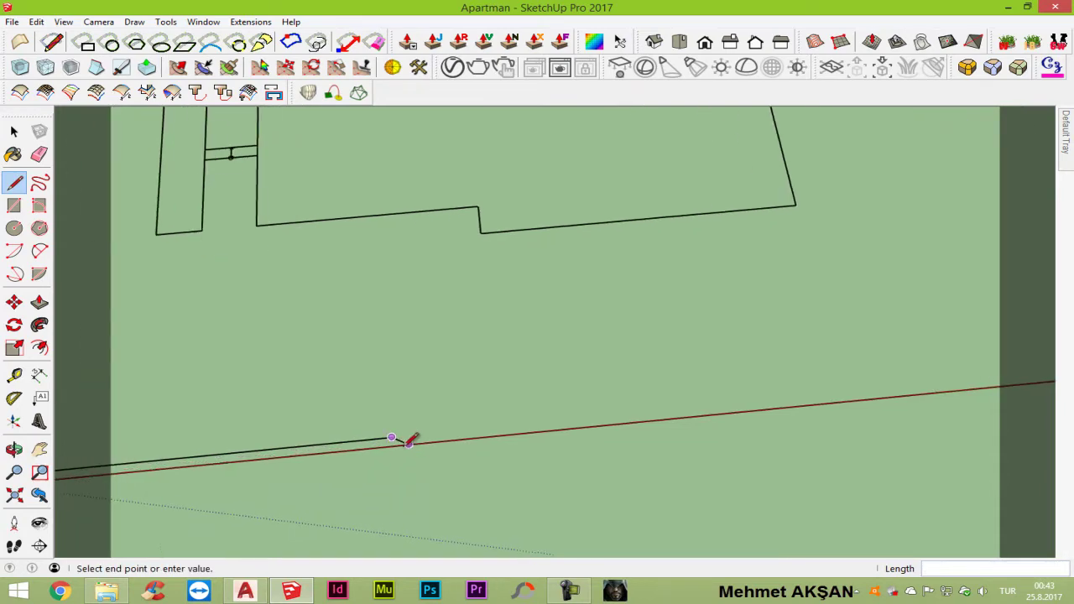
scroll(396, 440, "up", 1)
scroll(712, 409, "down", 3)
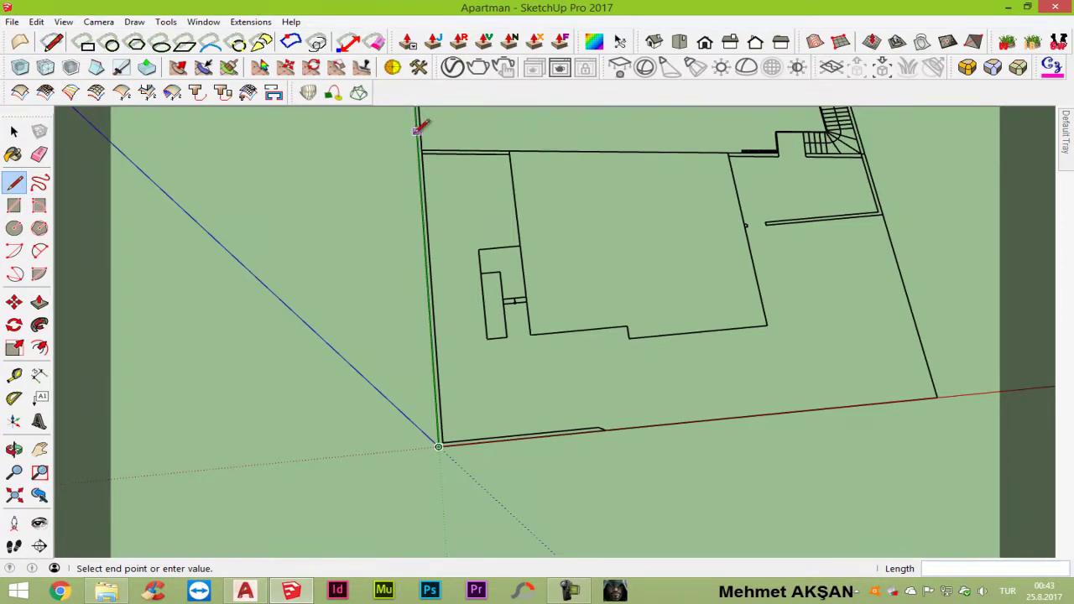
scroll(422, 125, "up", 2)
scroll(422, 140, "up", 2)
scroll(427, 153, "up", 2)
scroll(422, 159, "up", 1)
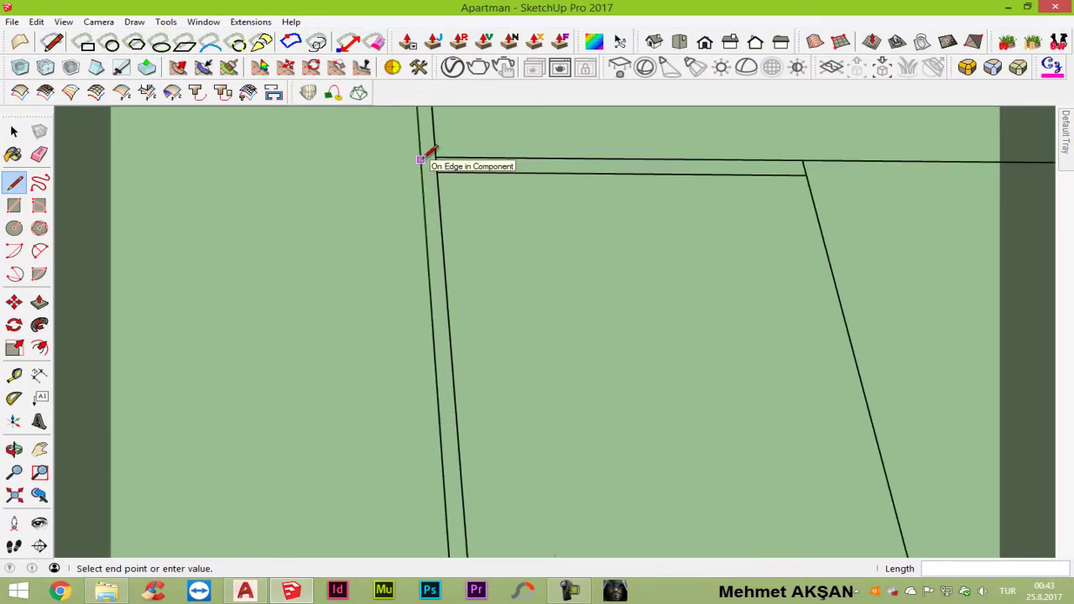
left_click(424, 158)
Step: Trace the top wall from its inner left corner to the right and outer corners
left_click(437, 170)
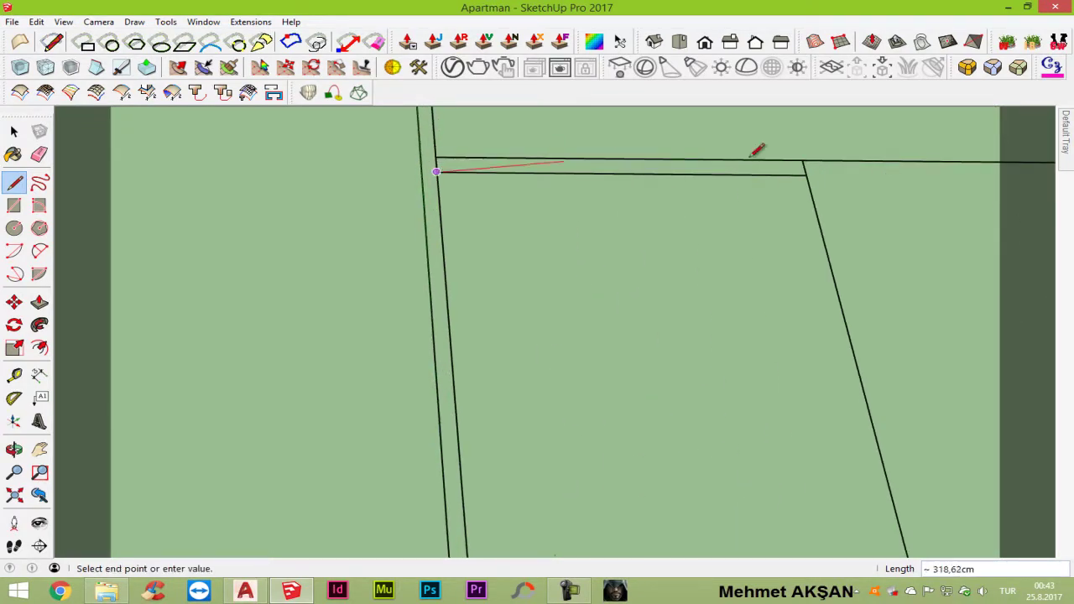
left_click(805, 174)
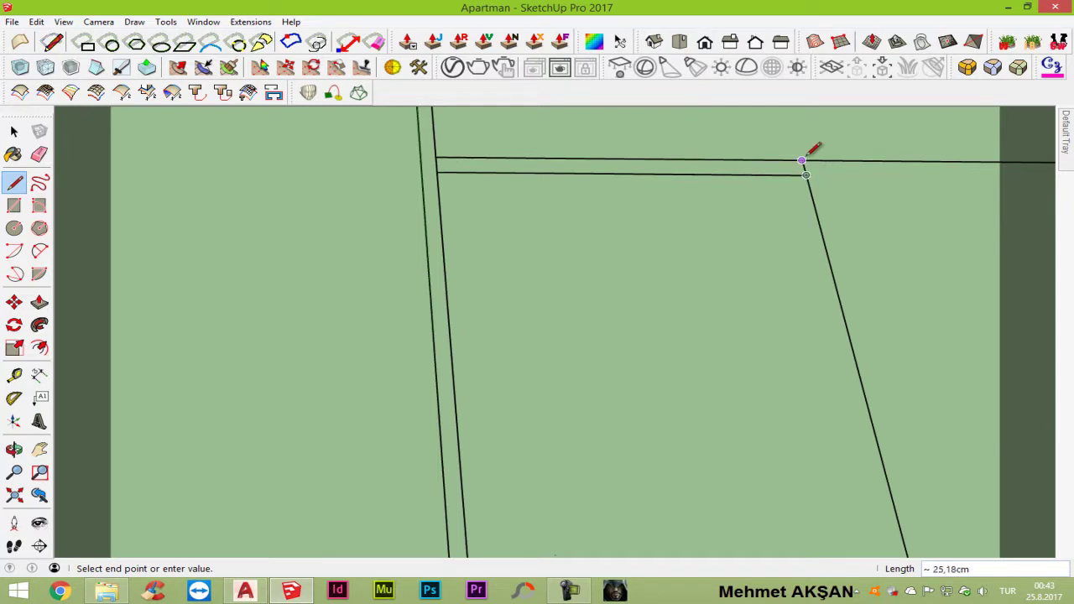
left_click(802, 160)
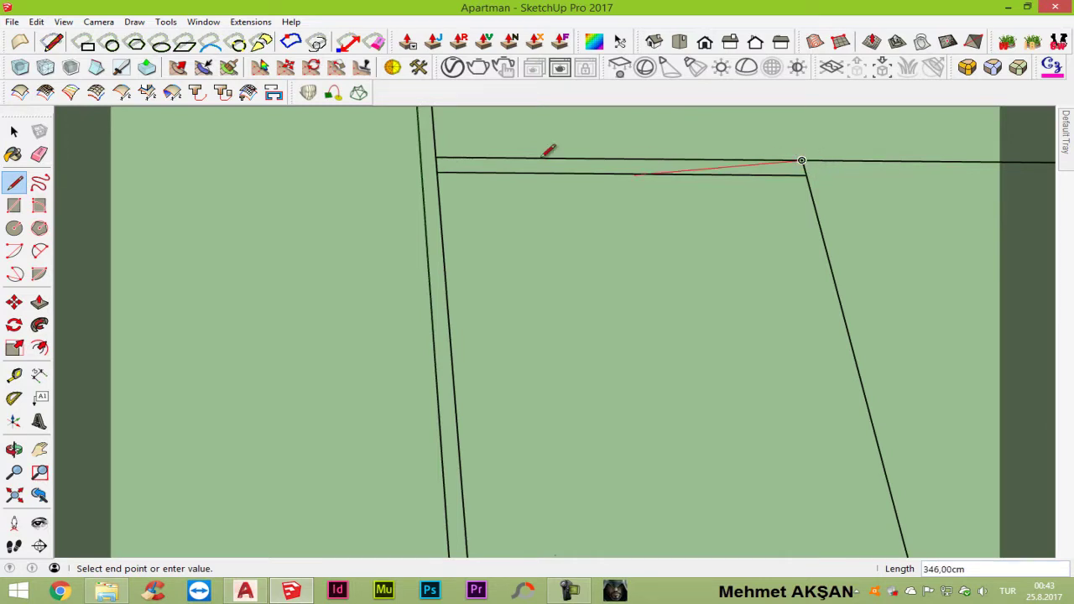
Step: Finish the current line and place a guide 25 cm from the wall edge
left_click(419, 158)
key("t")
left_click(476, 173)
type("25")
key("Return")
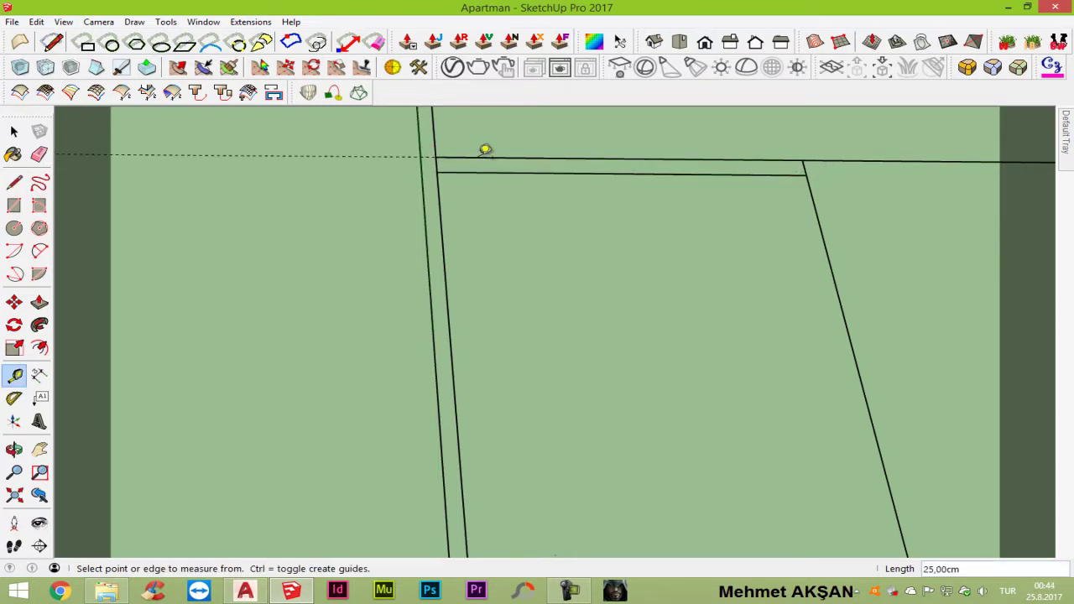
Step: Draw a line from the outer wall corner back to the left edge
key("l")
left_click(802, 159)
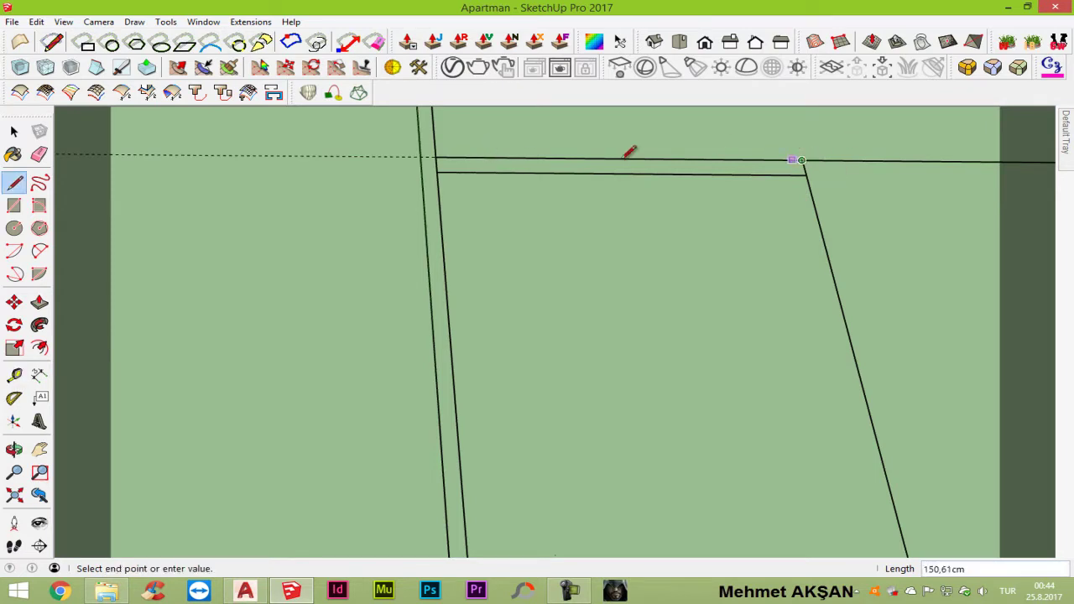
left_click(420, 156)
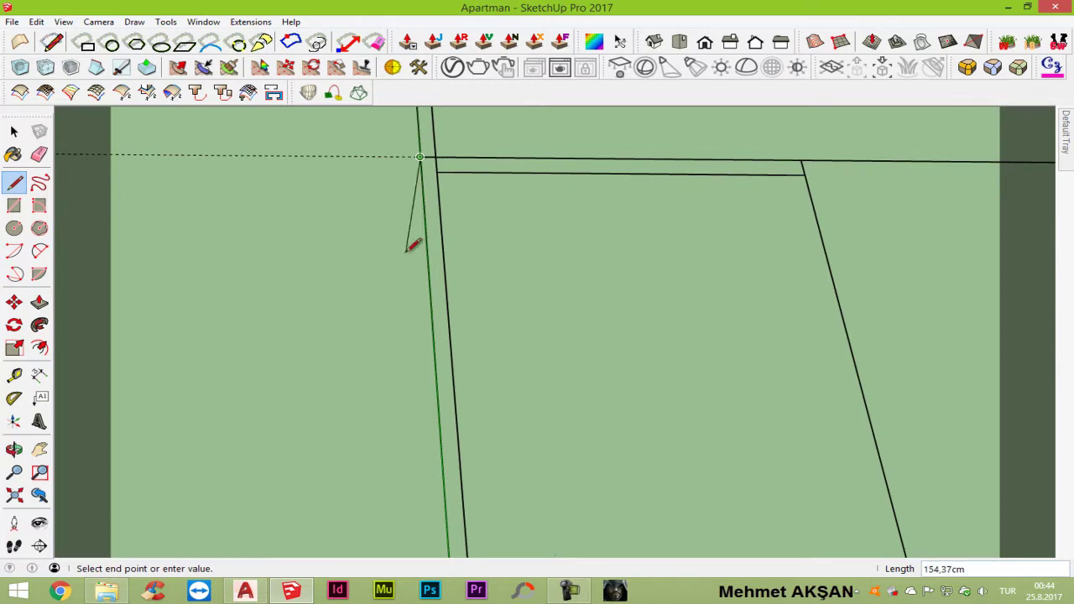
scroll(425, 225, "down", 2)
scroll(425, 225, "down", 2)
scroll(430, 217, "down", 2)
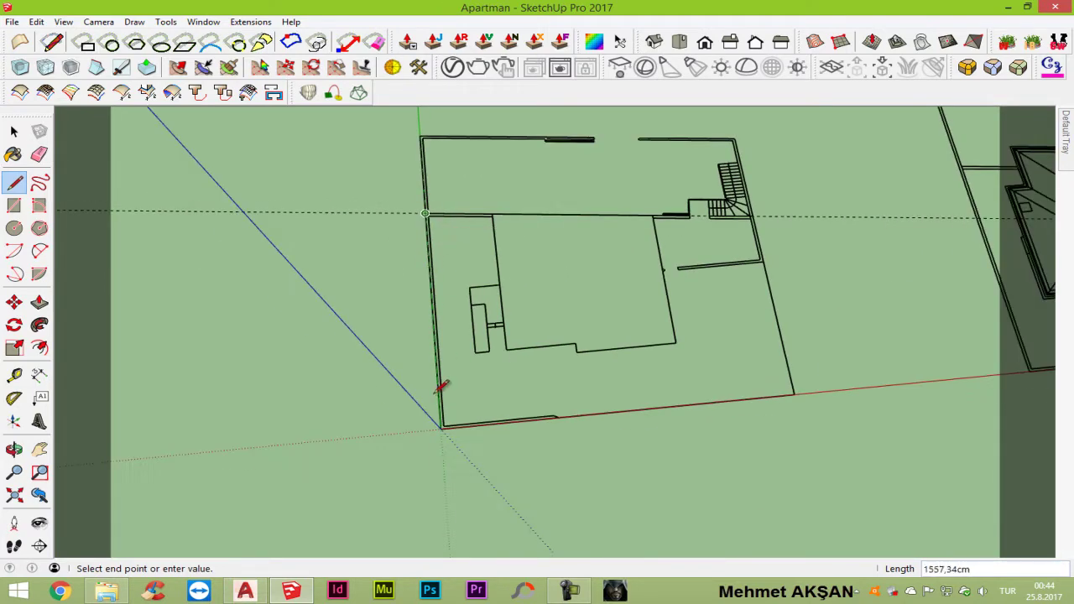
scroll(440, 428, "up", 2)
key("Escape")
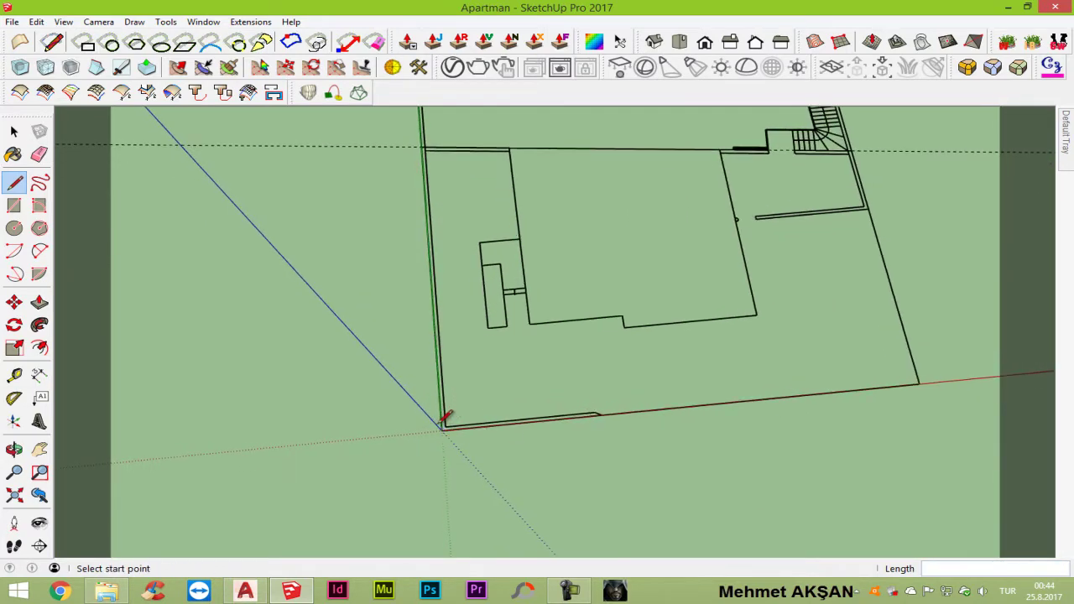
scroll(584, 411, "up", 2)
Step: Trace from the bottom wall endpoint to the lower-left corner, closing the left-and-top wall face
left_click(593, 412)
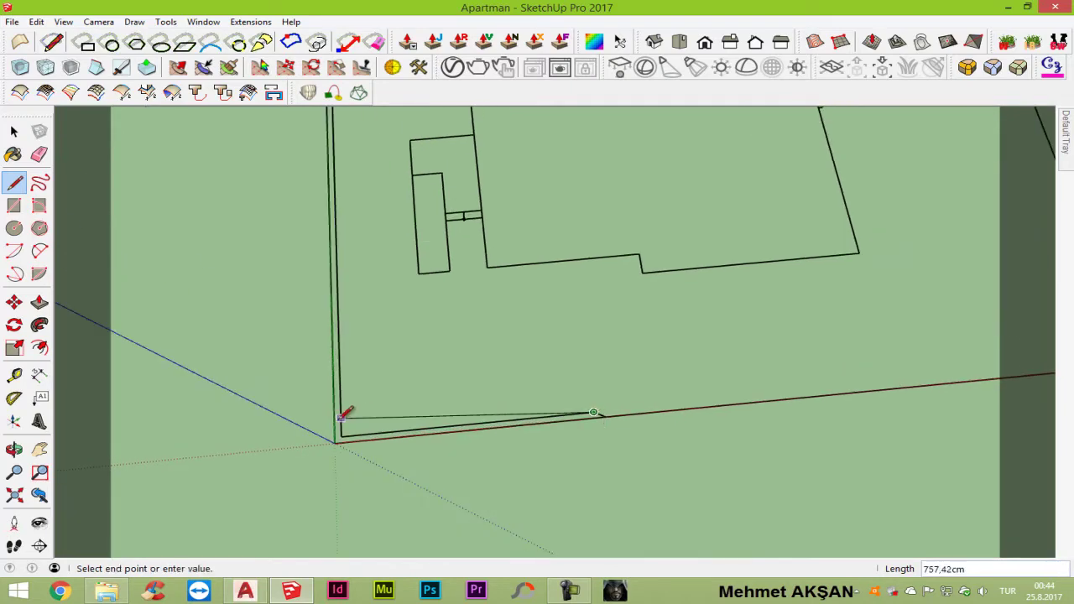
left_click(342, 435)
scroll(343, 427, "down", 2)
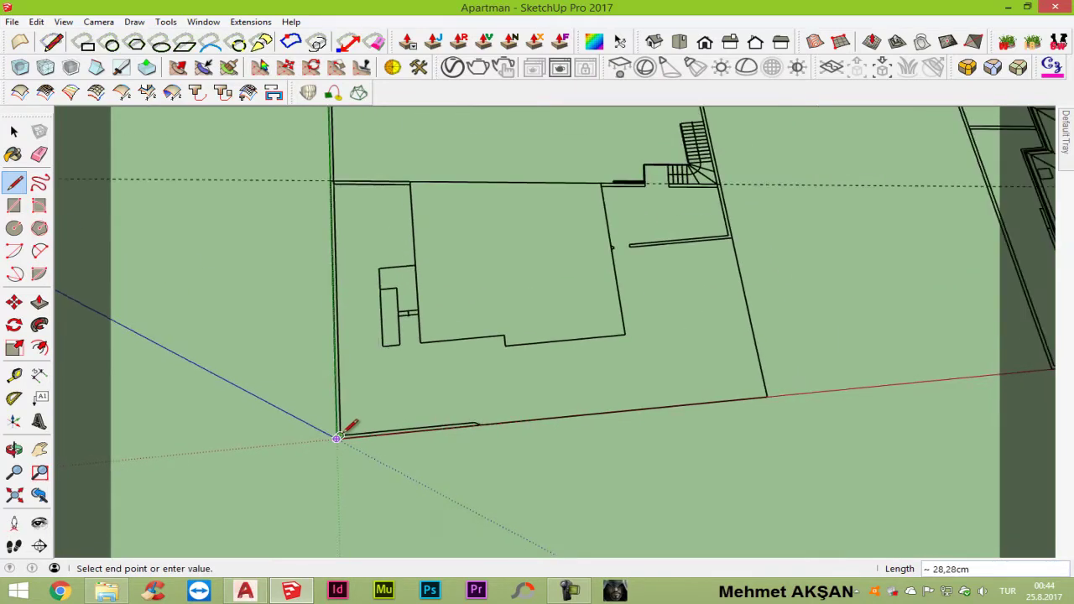
scroll(343, 172, "up", 2)
scroll(342, 176, "up", 2)
scroll(342, 177, "up", 1)
left_click(340, 178)
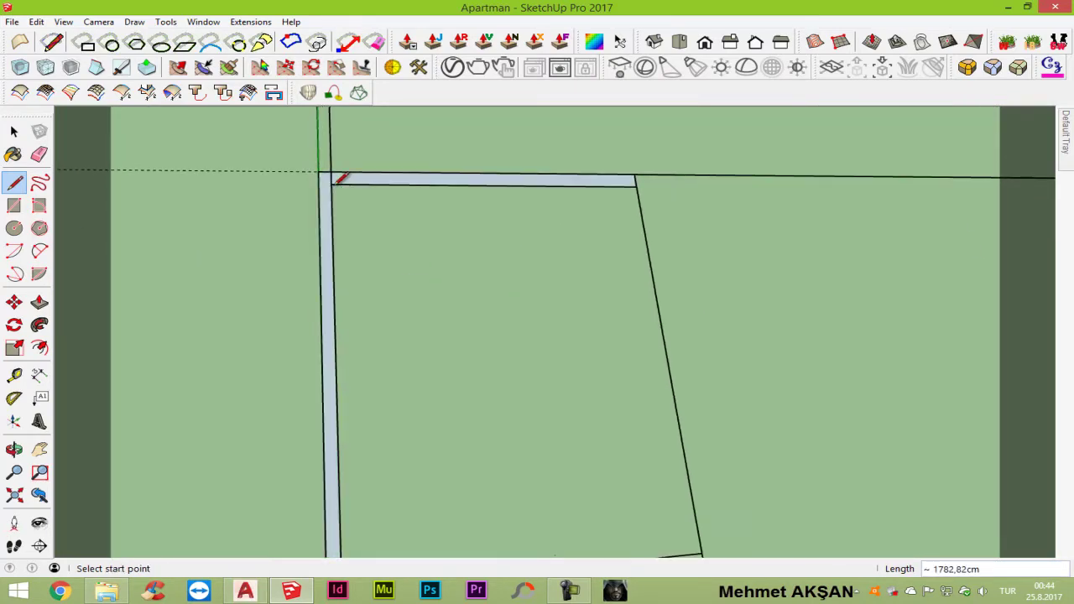
Step: Close the small rectangle on the wall into a face
scroll(339, 180, "down", 1)
scroll(340, 180, "down", 1)
scroll(336, 179, "down", 1)
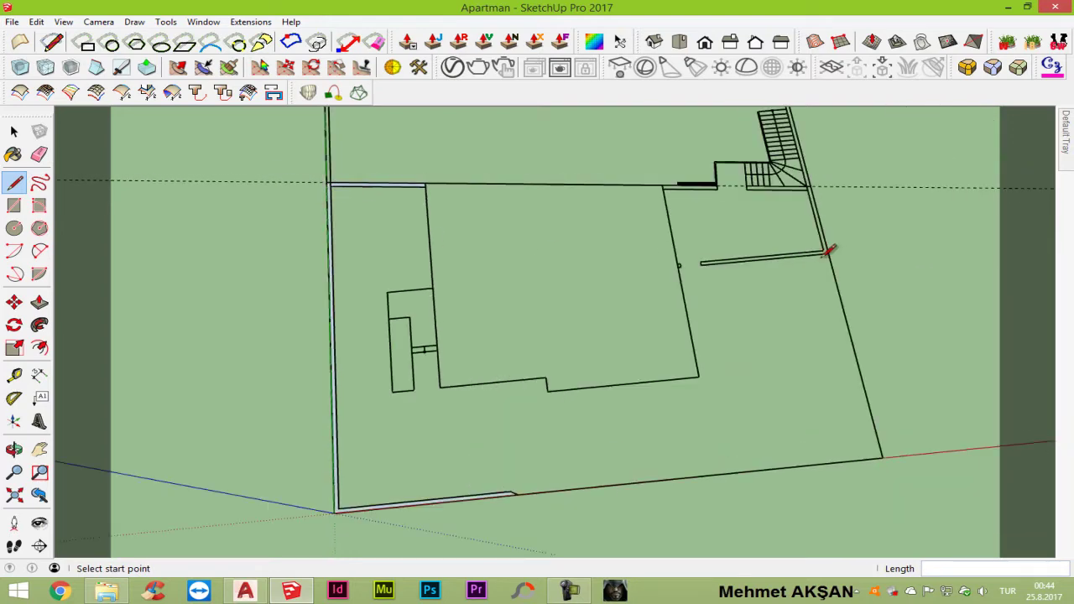
scroll(829, 238, "up", 2)
scroll(772, 137, "up", 1)
scroll(604, 268, "up", 1)
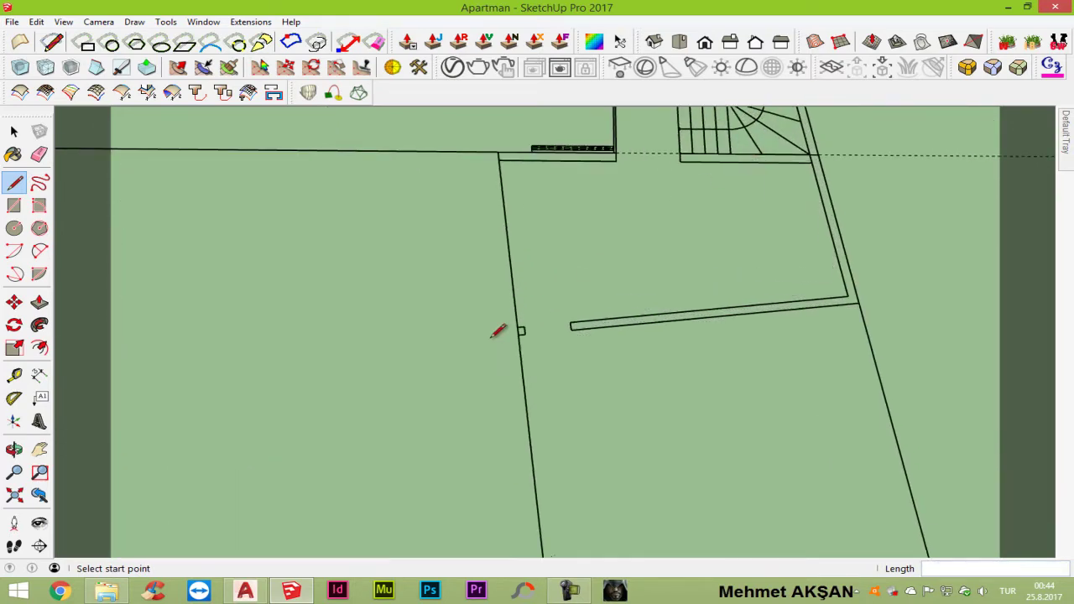
scroll(521, 330, "up", 1)
scroll(514, 321, "up", 1)
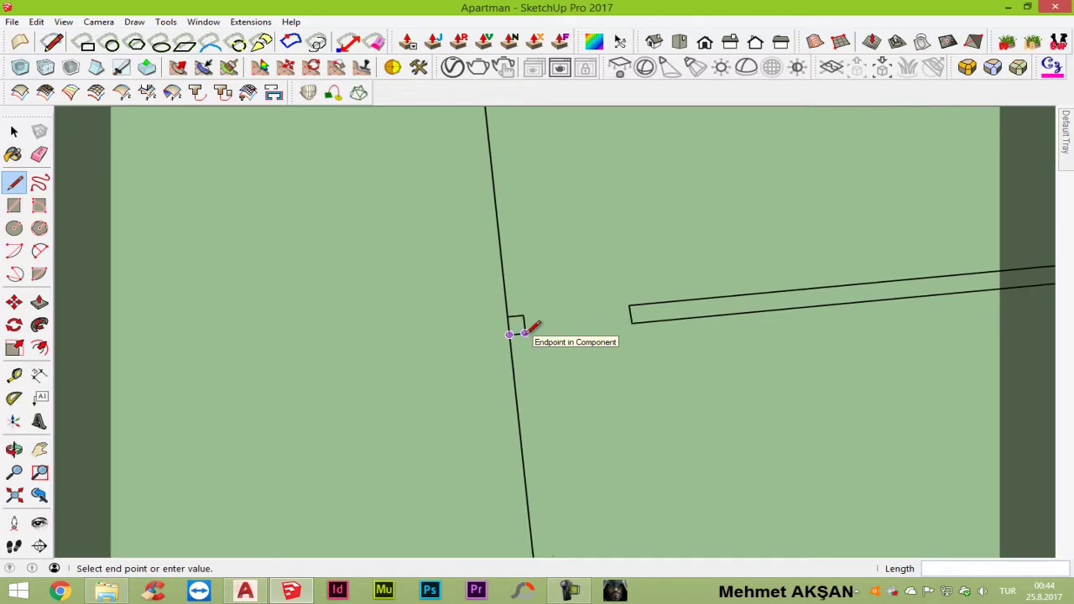
left_click(508, 314)
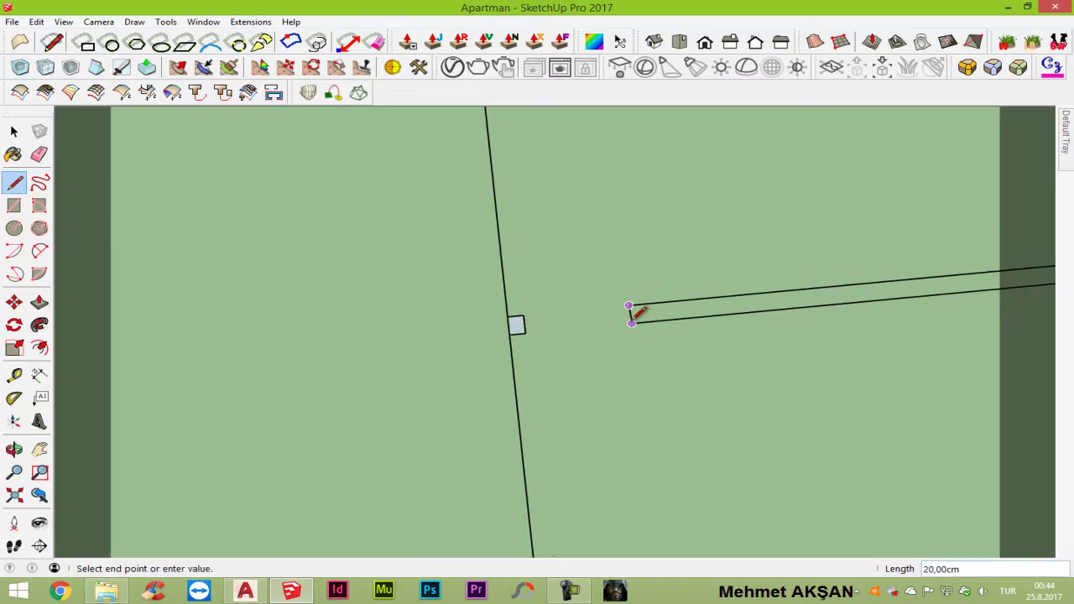
Step: Draw an edge ending at the stair corner
scroll(515, 324, "down", 2)
scroll(517, 328, "down", 2)
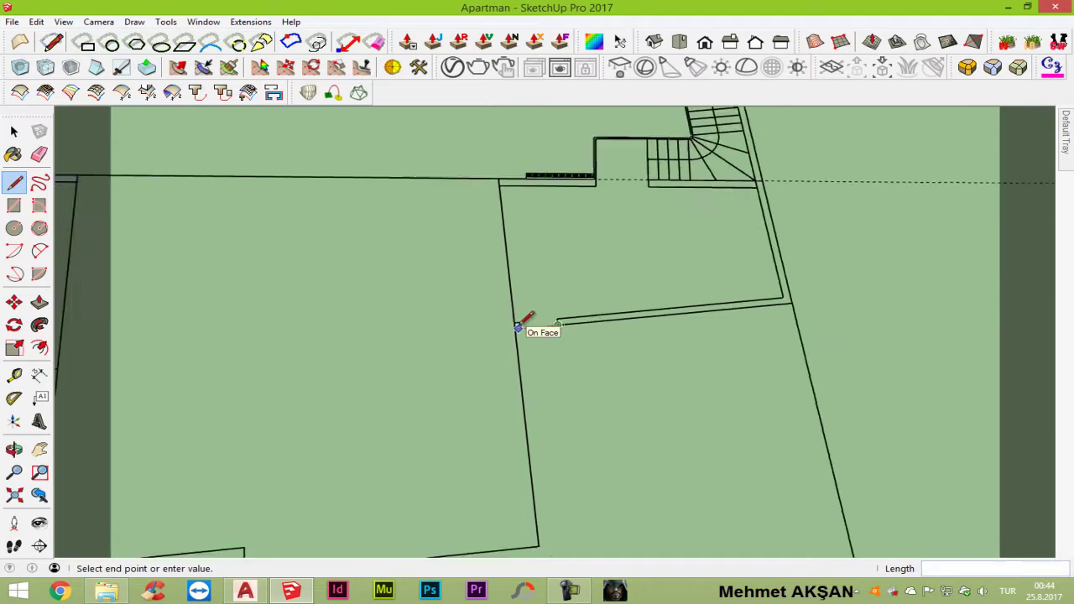
scroll(517, 327, "down", 1)
scroll(742, 201, "up", 1)
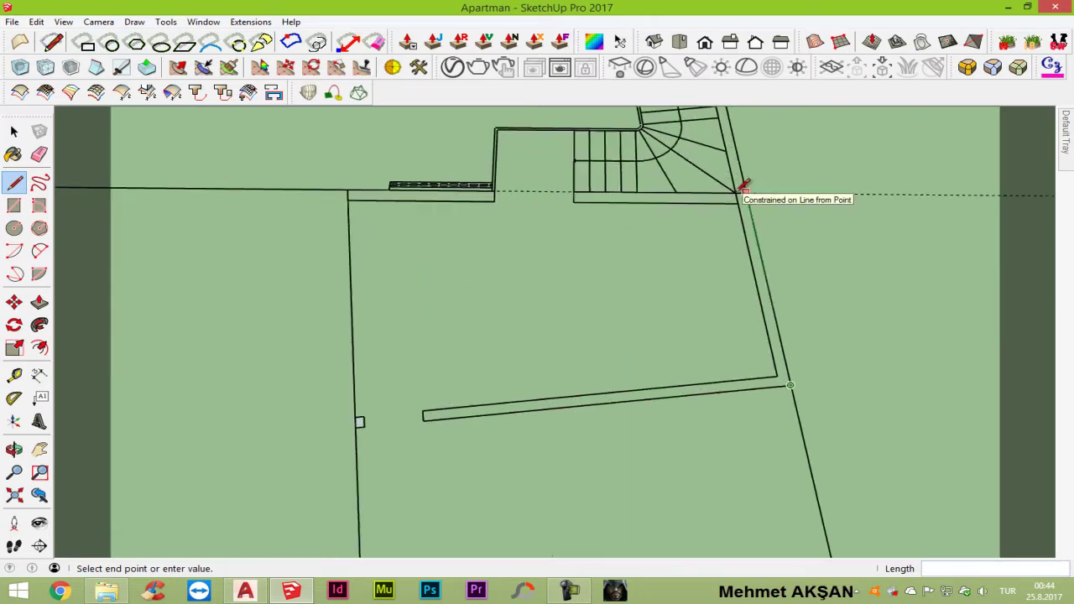
scroll(745, 194, "up", 1)
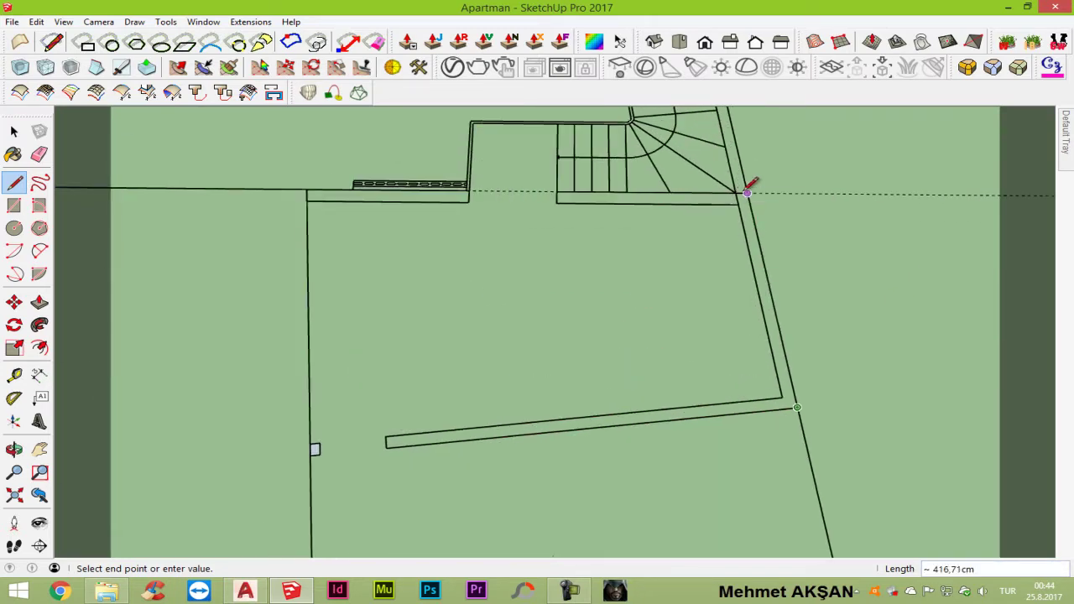
left_click(557, 192)
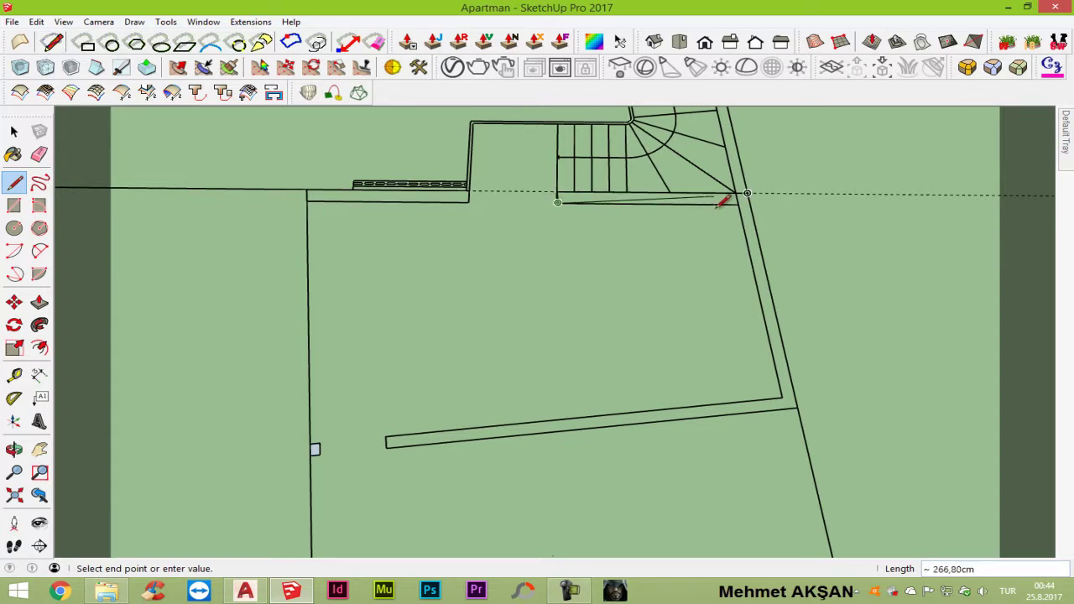
key("Escape")
scroll(560, 173, "up", 2)
scroll(564, 180, "up", 2)
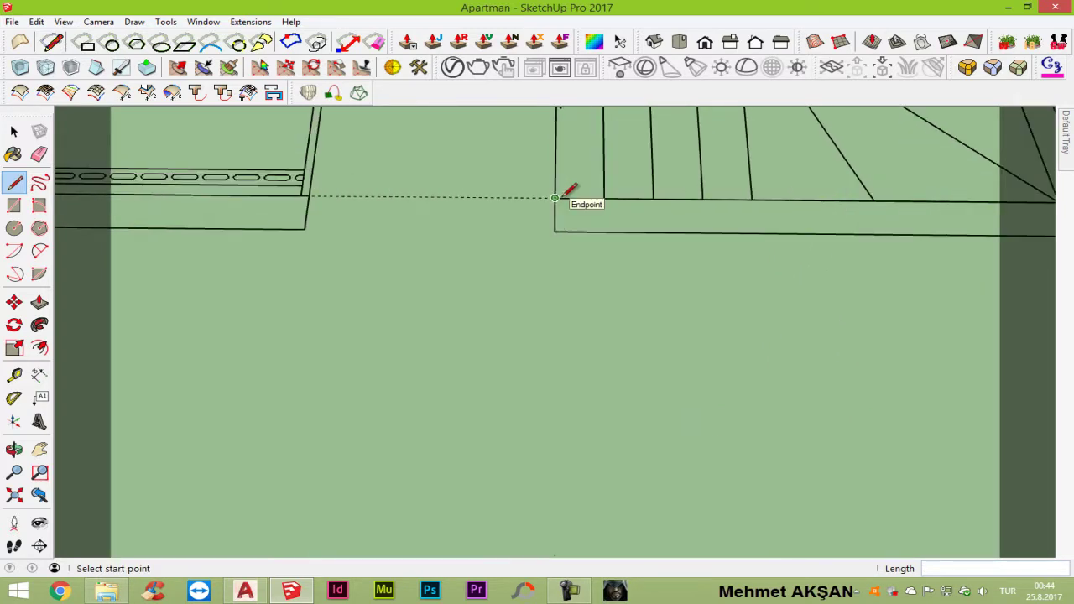
Step: Trace from the stair corner down to the lower right wall corner, closing the right wall face
left_click(555, 198)
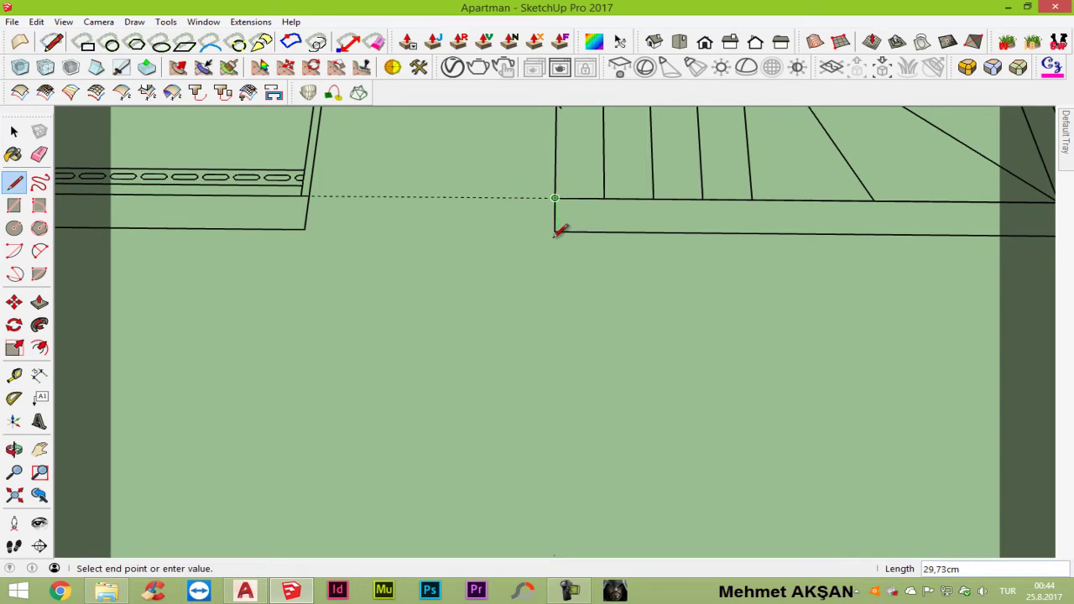
scroll(554, 234, "up", 2)
scroll(552, 235, "up", 1)
scroll(551, 235, "up", 1)
scroll(549, 237, "down", 2)
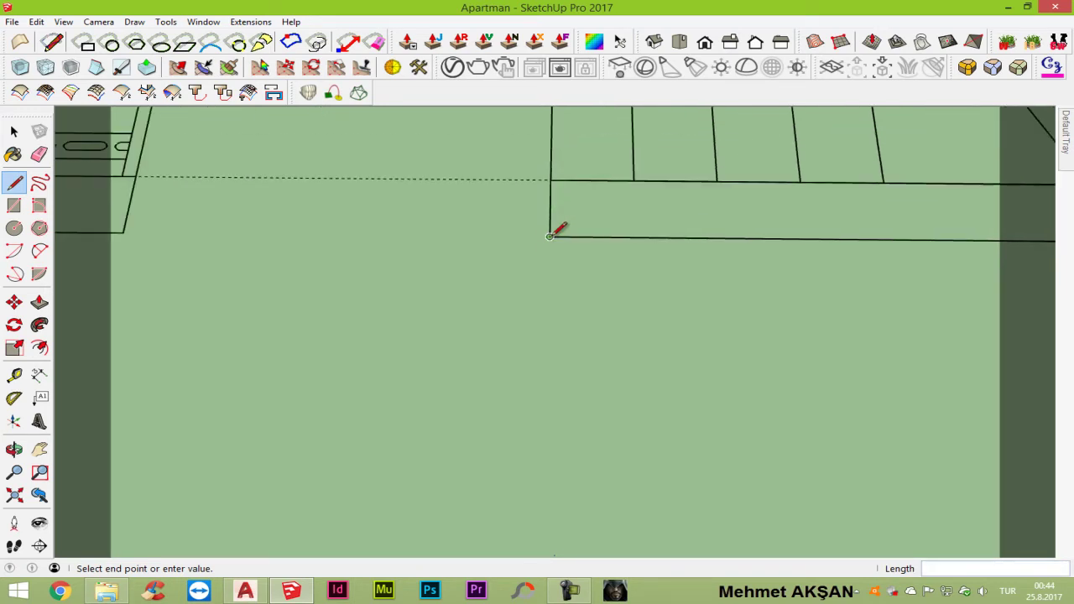
scroll(549, 236, "down", 2)
scroll(553, 184, "down", 3)
left_click(782, 214)
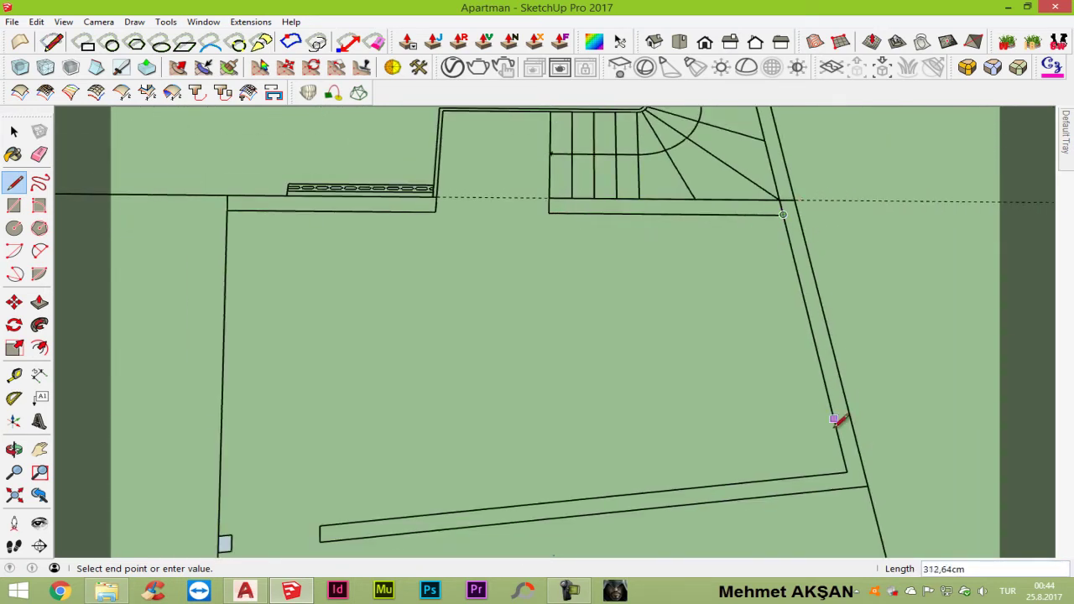
left_click(845, 472)
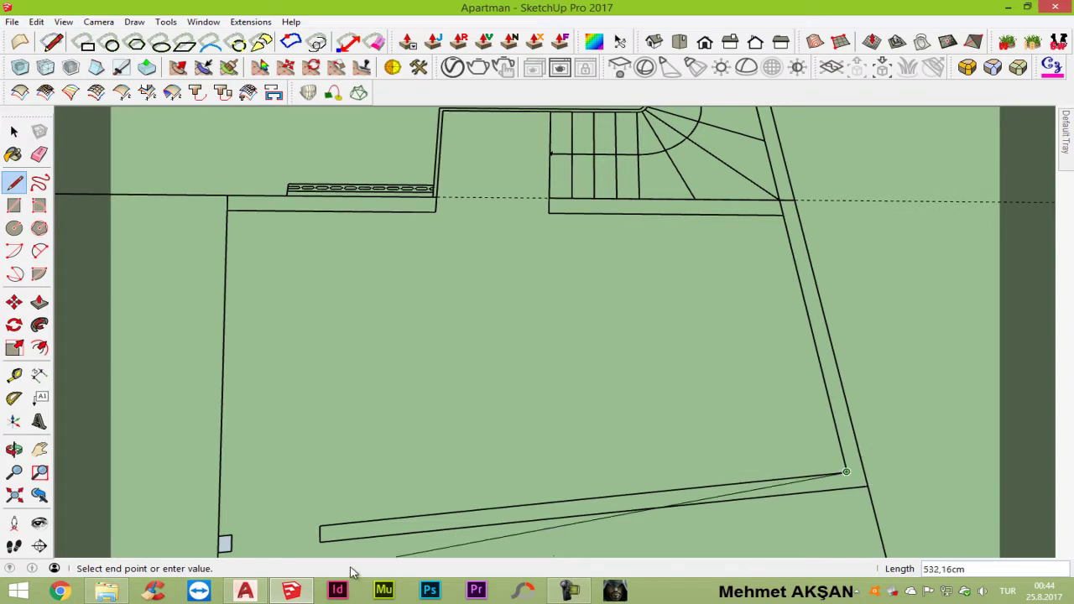
left_click(319, 524)
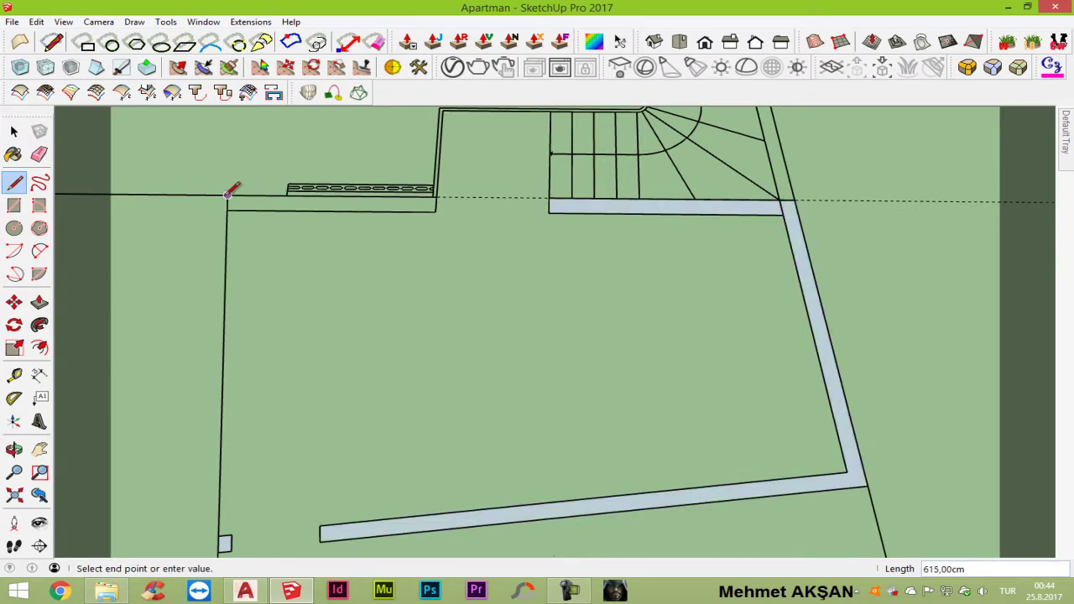
Step: Trace the front edge to the upper-left wall corner, closing the front wall outline
left_click(228, 192)
scroll(440, 189, "up", 2)
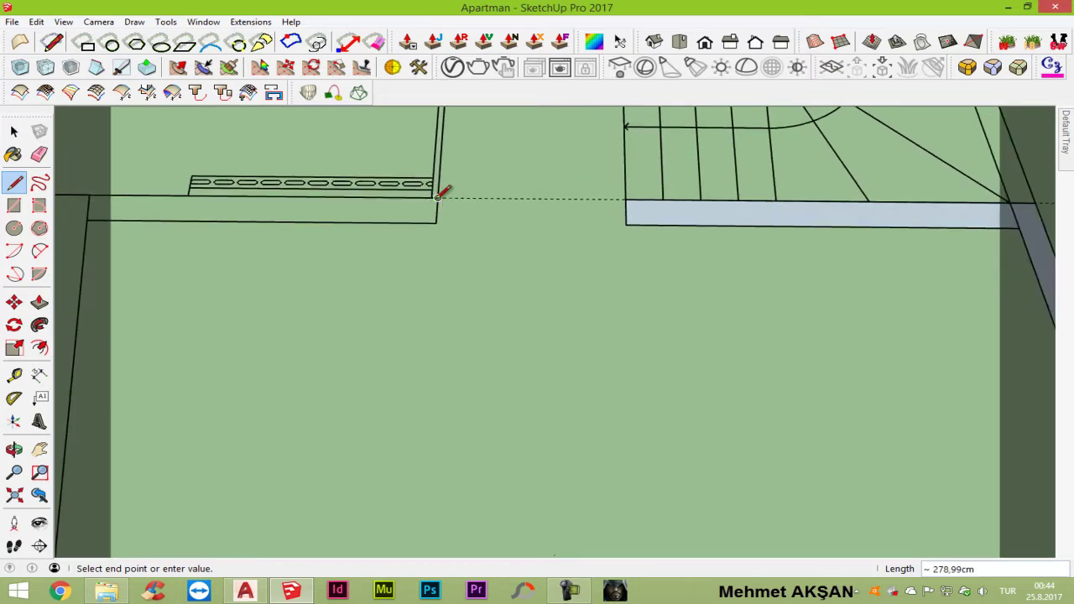
scroll(438, 216, "up", 2)
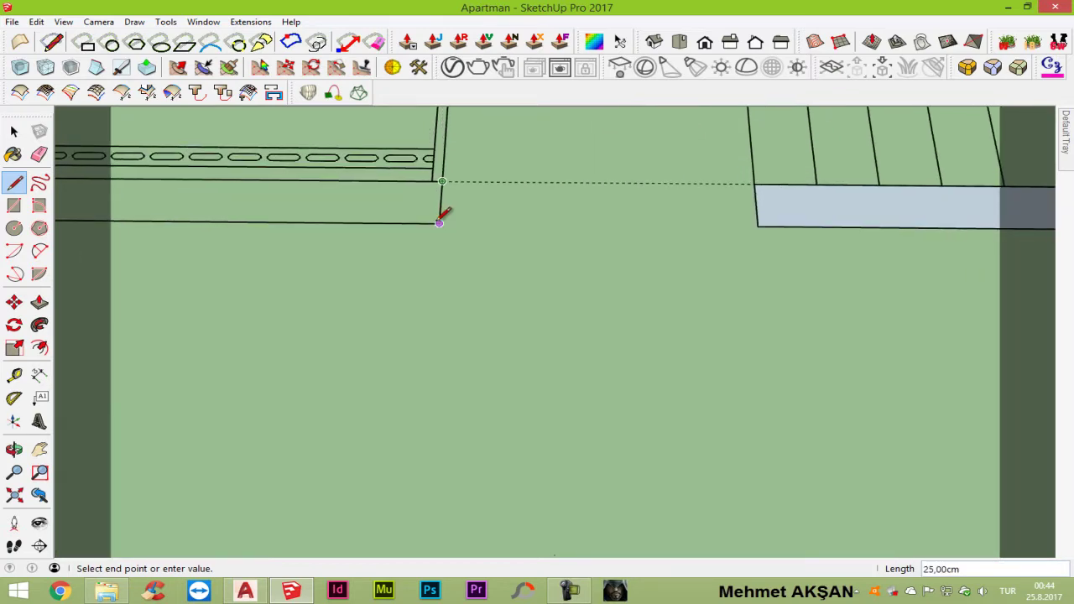
scroll(438, 222, "down", 1)
left_click(438, 220)
scroll(438, 221, "down", 2)
scroll(437, 221, "down", 1)
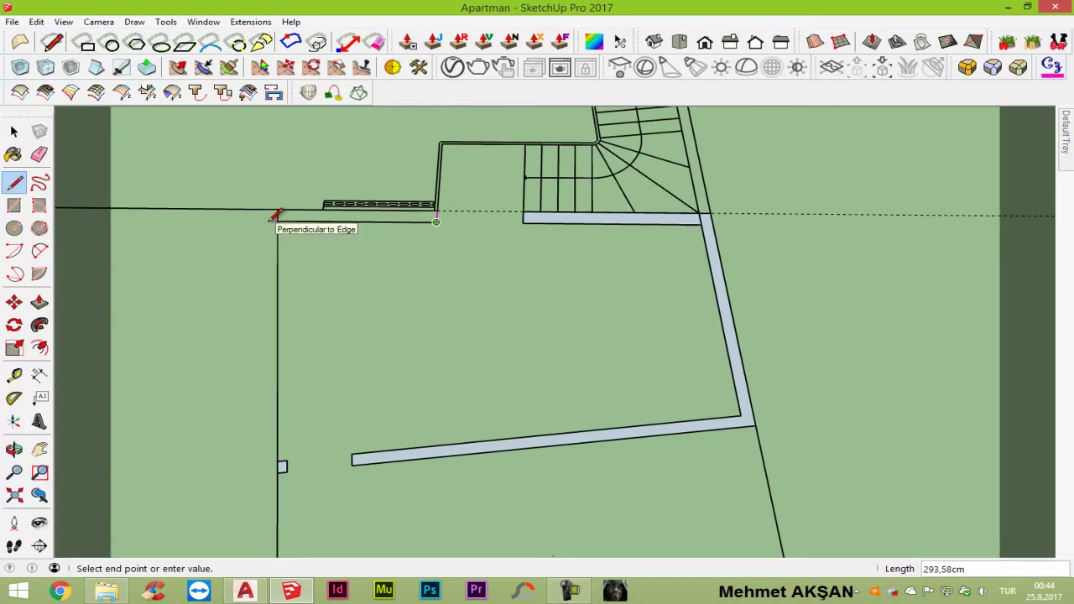
left_click(278, 209)
scroll(489, 215, "down", 1)
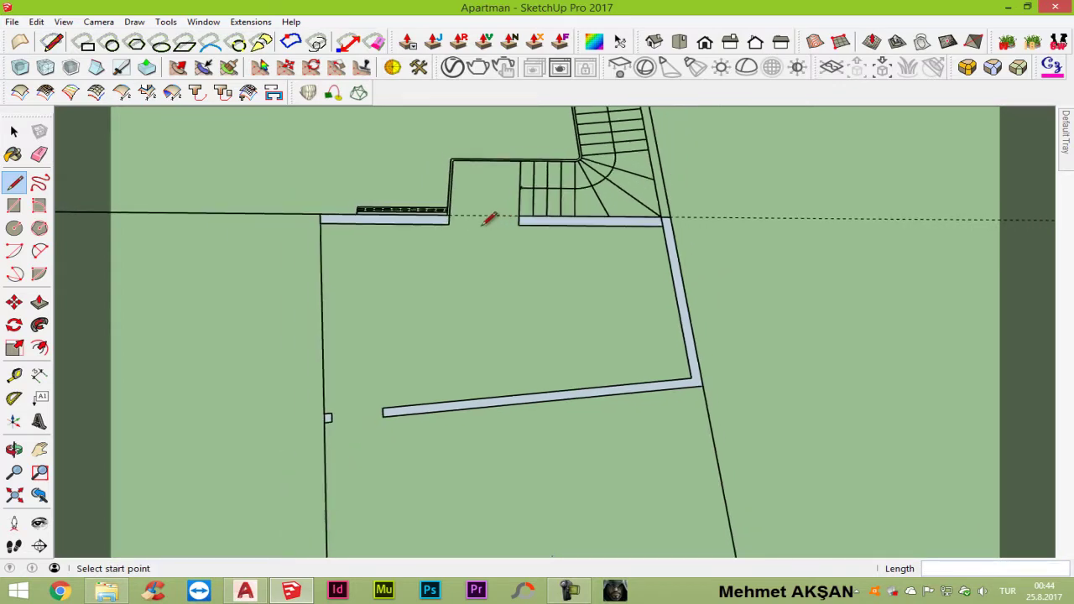
scroll(467, 216, "down", 1)
scroll(447, 218, "down", 2)
scroll(444, 222, "down", 2)
Step: Select the traced perimeter wall edges and make them into a group
key("space")
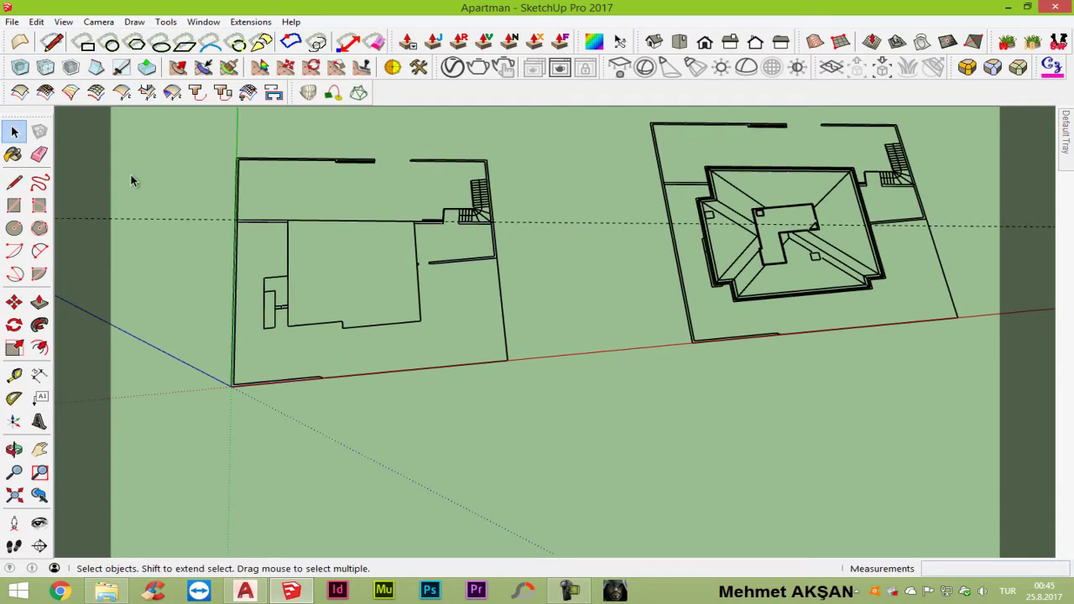
mouse_move(131, 174)
left_mouse_down()
mouse_move(573, 430)
mouse_move(578, 456)
left_mouse_up()
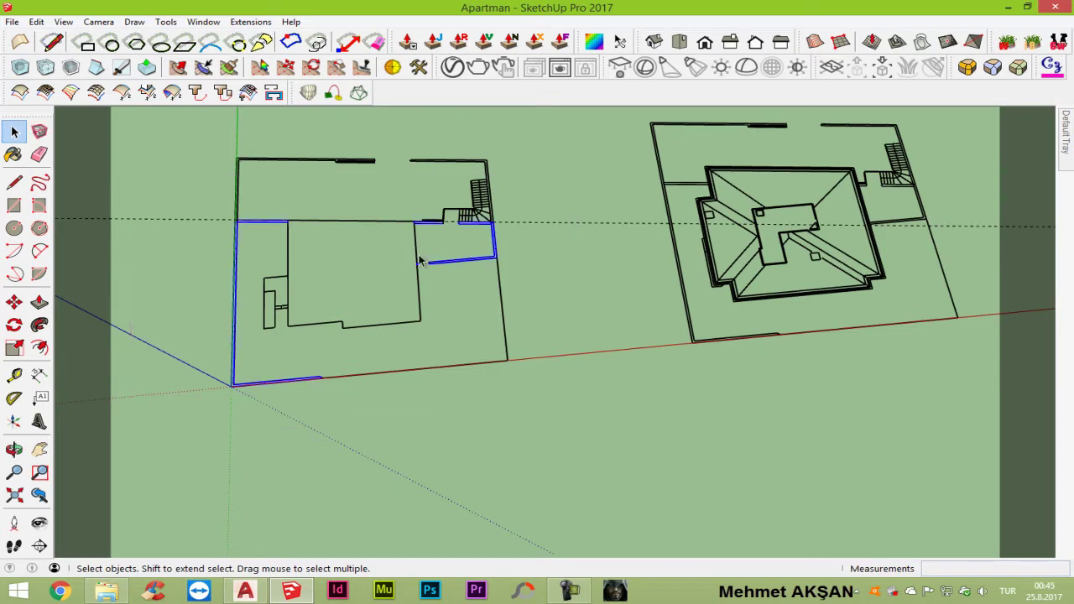
scroll(243, 400, "up", 1)
scroll(231, 376, "up", 2)
scroll(235, 379, "up", 2)
scroll(236, 378, "up", 1)
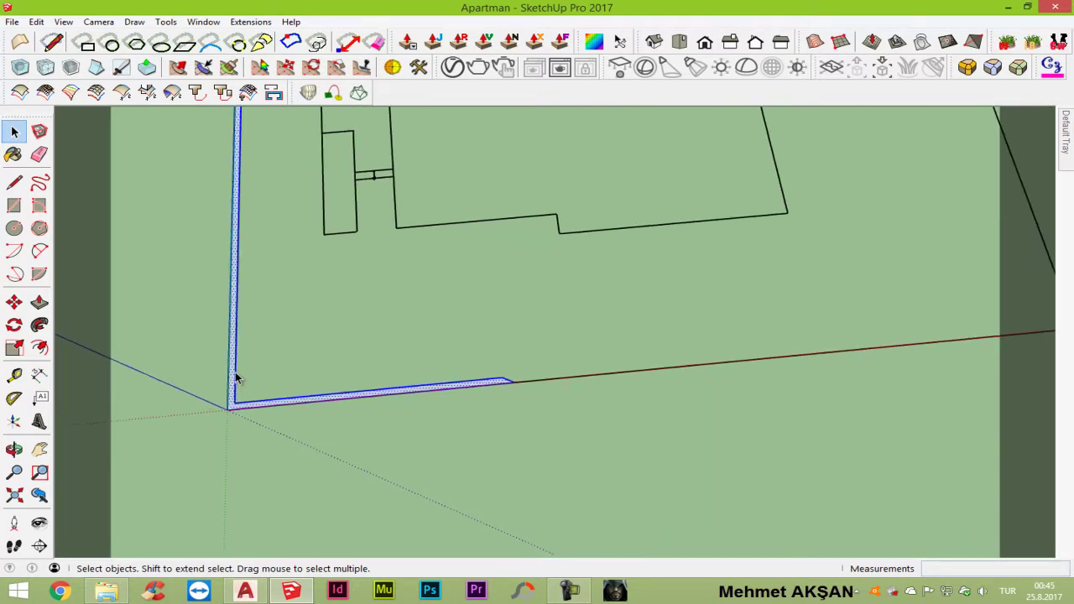
right_click(236, 377)
left_click(336, 225)
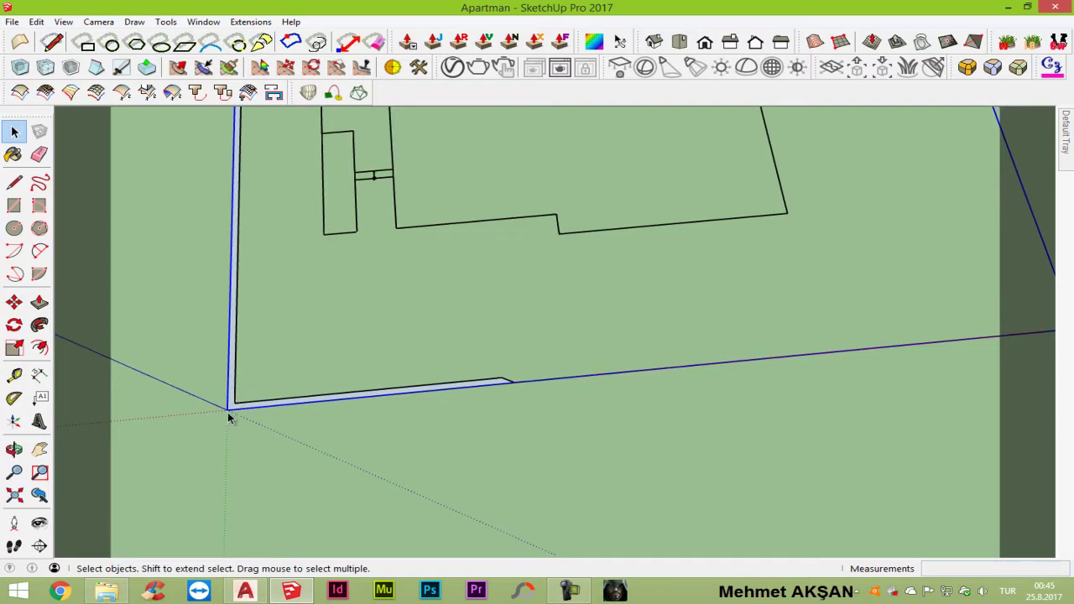
Step: Pick up the wall group by its corner and carry it over to the apartment building
scroll(233, 411, "down", 2)
scroll(233, 409, "down", 2)
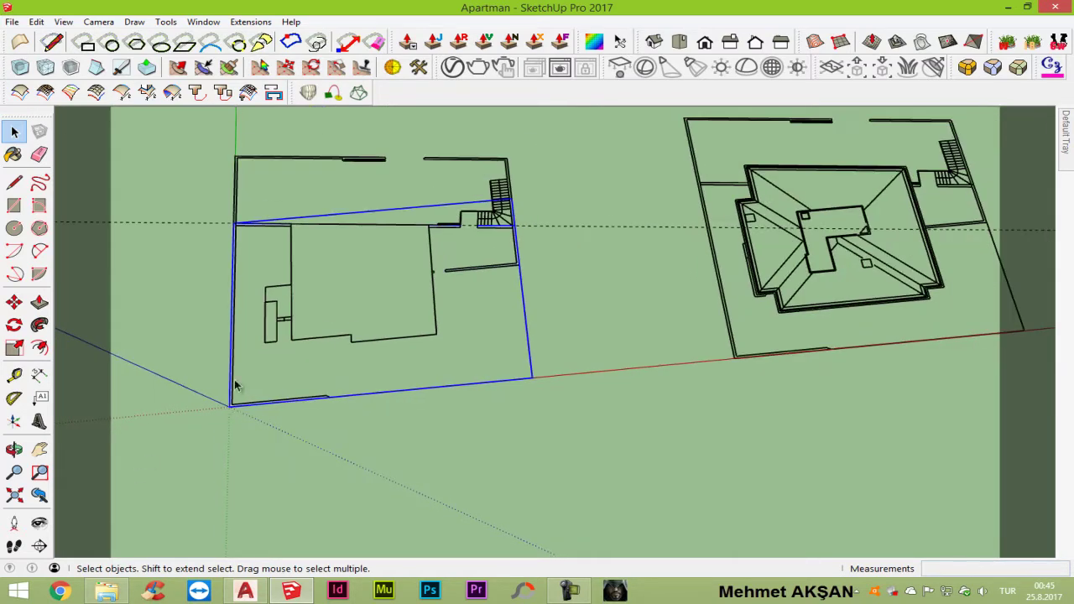
key("m")
scroll(296, 216, "up", 3)
scroll(295, 217, "up", 2)
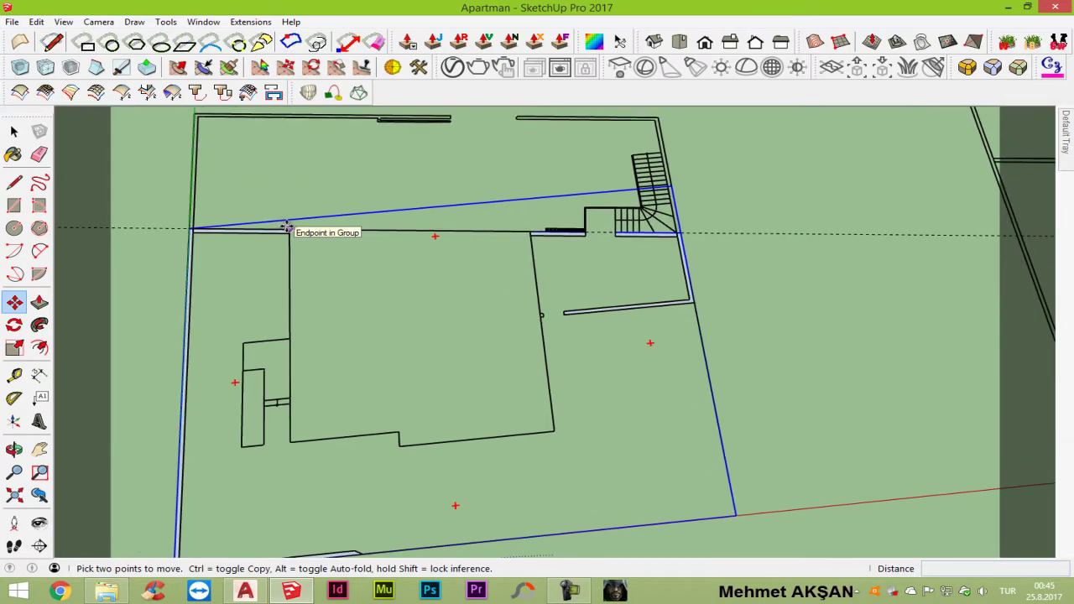
left_click(288, 226)
scroll(230, 266, "down", 2)
scroll(100, 351, "down", 3)
scroll(97, 352, "down", 2)
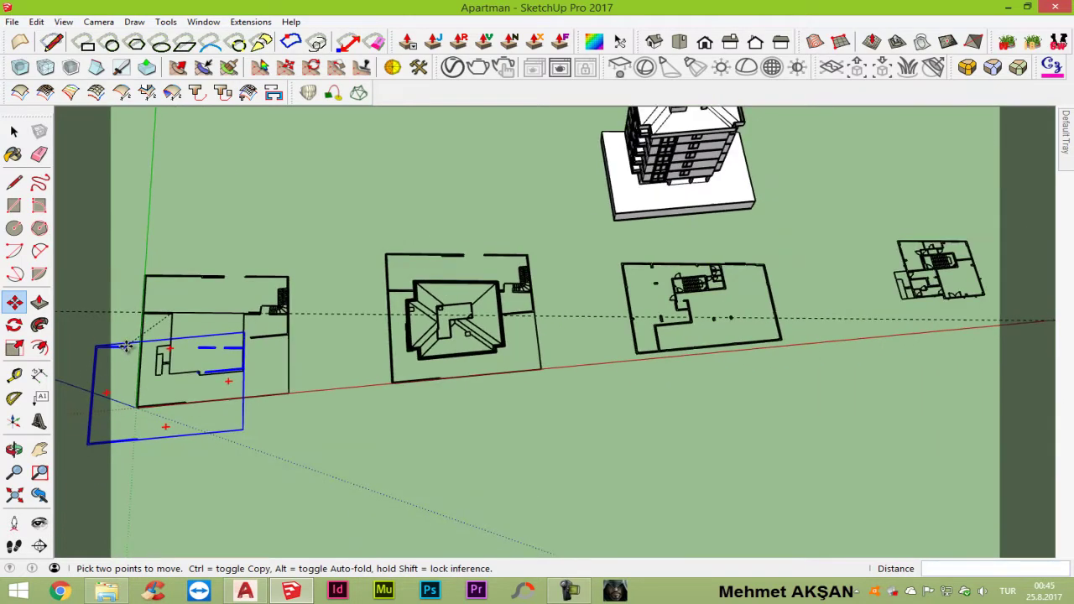
middle_click_drag(595, 135, 921, 78)
scroll(438, 197, "up", 2)
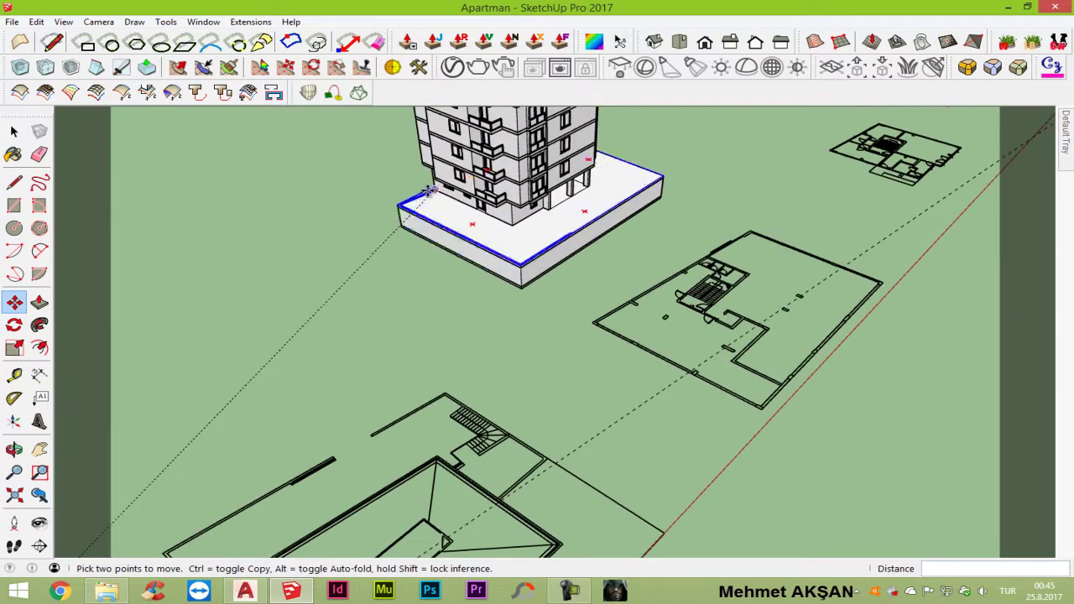
scroll(438, 196, "up", 2)
scroll(438, 194, "up", 2)
scroll(438, 196, "up", 2)
Step: Drop the wall group on the slab corner and pull the L-shaped wall face up 90 cm
left_click(428, 208)
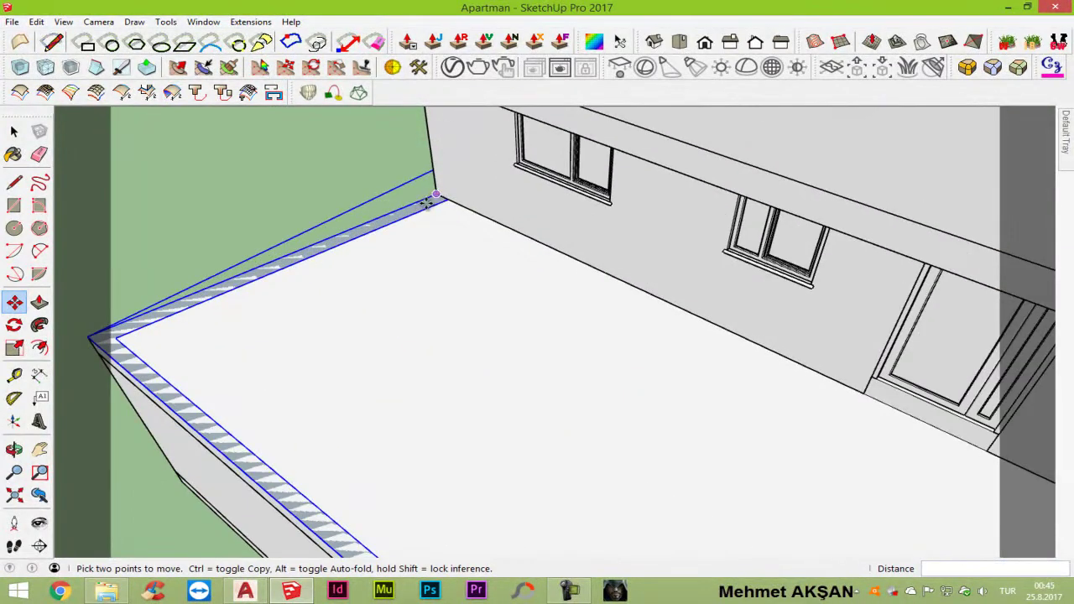
key("space")
double_click(426, 209)
key("p")
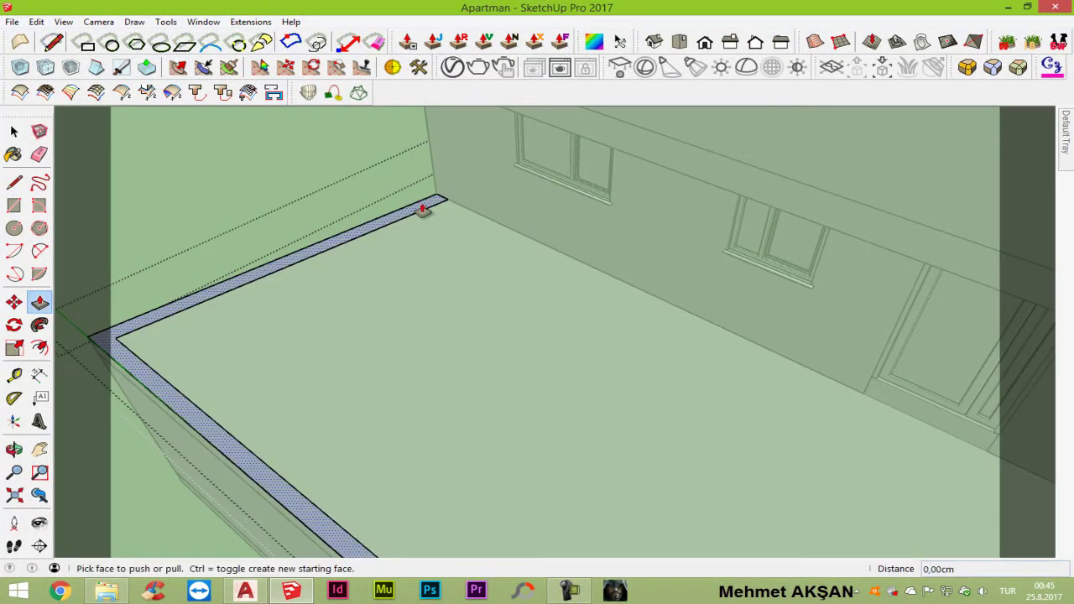
left_click_drag(426, 210, 433, 175)
type("90")
key("Return")
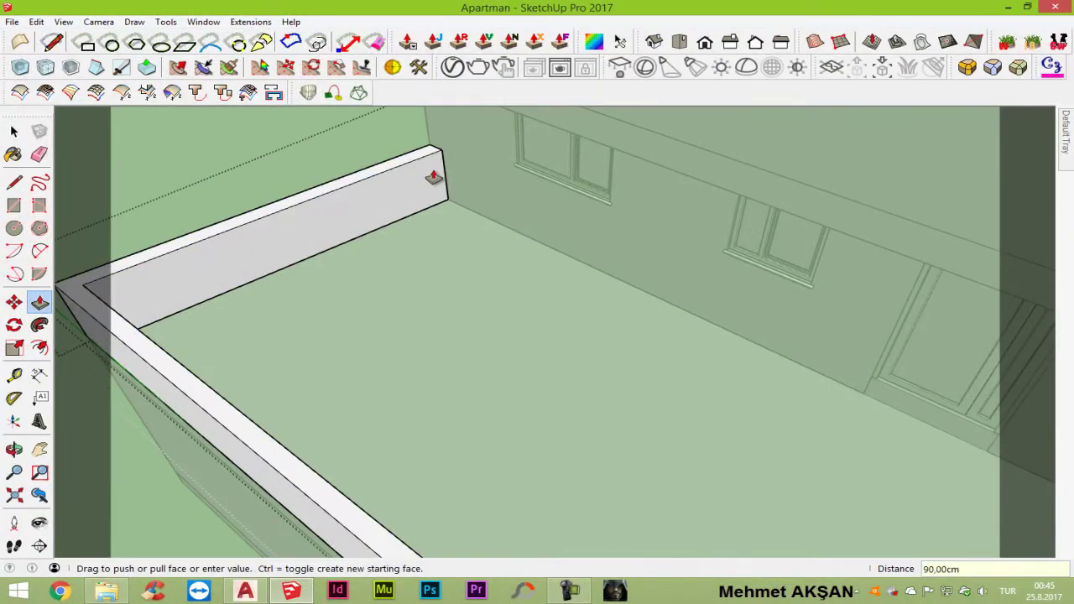
Step: Raise the other wall strip and the short strip to the same 90 cm height
scroll(313, 243, "down", 2)
scroll(310, 243, "down", 2)
scroll(310, 243, "down", 2)
mouse_move(640, 230)
middle_mouse_down()
mouse_move(215, 276)
mouse_move(579, 302)
mouse_move(811, 285)
middle_mouse_up()
scroll(799, 283, "up", 3)
scroll(802, 287, "up", 2)
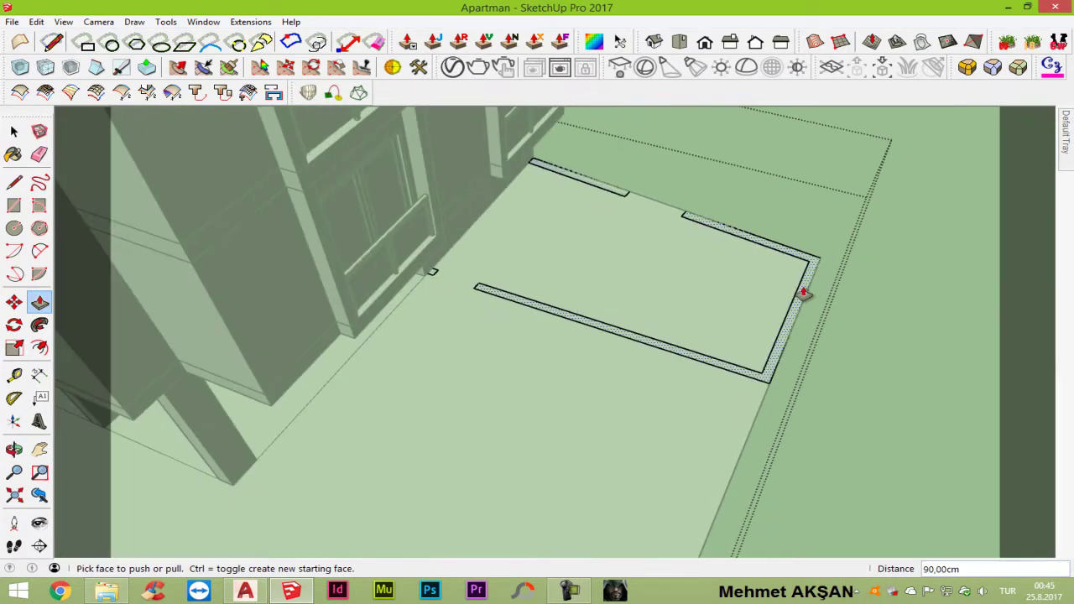
double_click(804, 293)
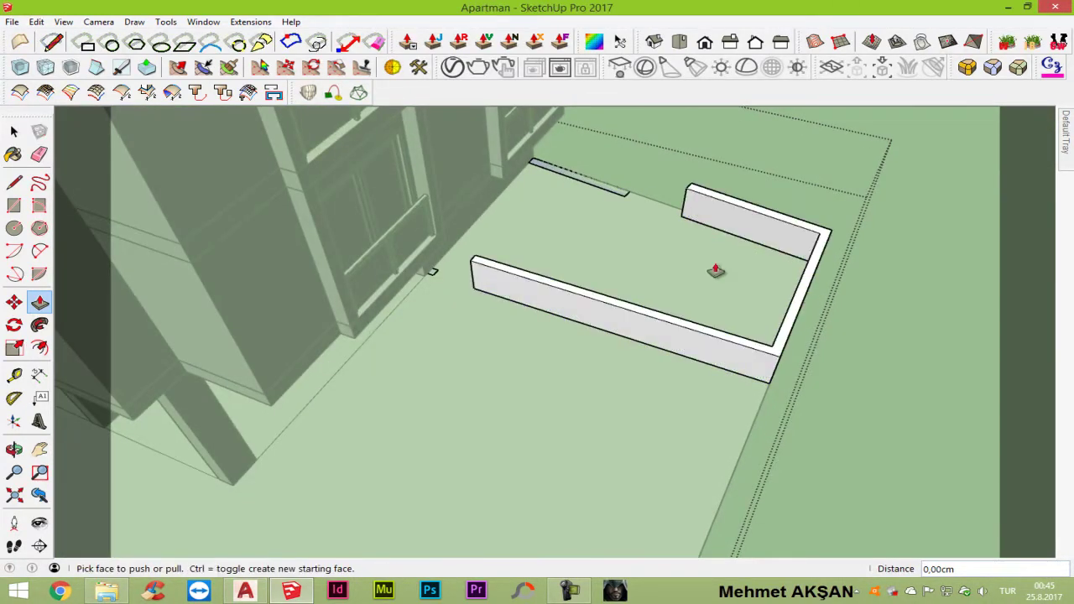
double_click(615, 202)
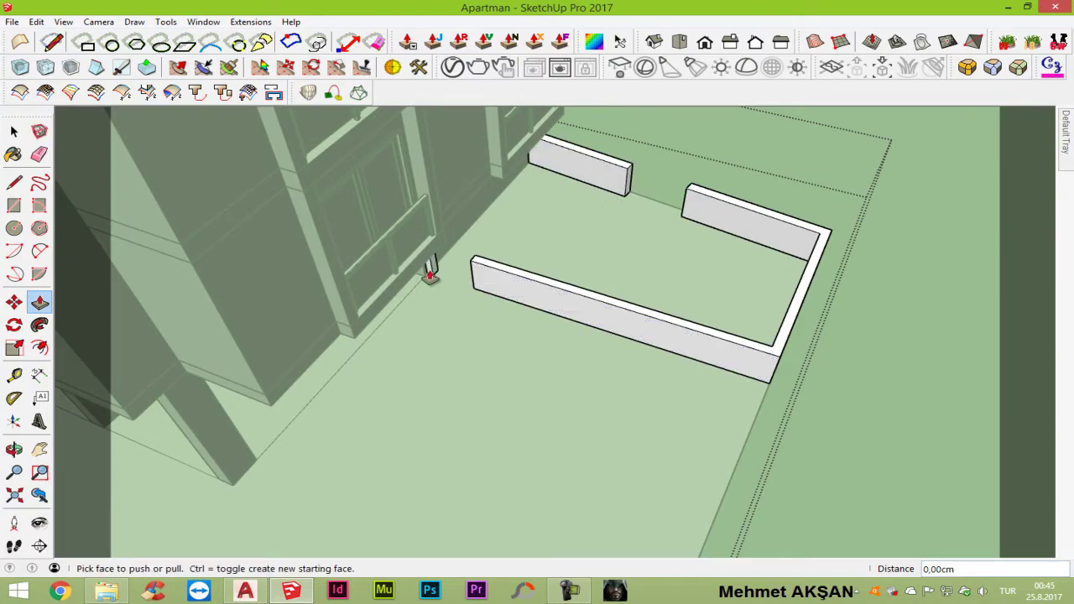
Step: Orbit around the building to inspect the finished 90 cm perimeter walls on the slab
mouse_move(427, 271)
middle_mouse_down()
mouse_move(545, 372)
mouse_move(206, 423)
mouse_move(187, 510)
mouse_move(549, 398)
mouse_move(182, 372)
mouse_move(373, 336)
mouse_move(821, 369)
middle_mouse_up()
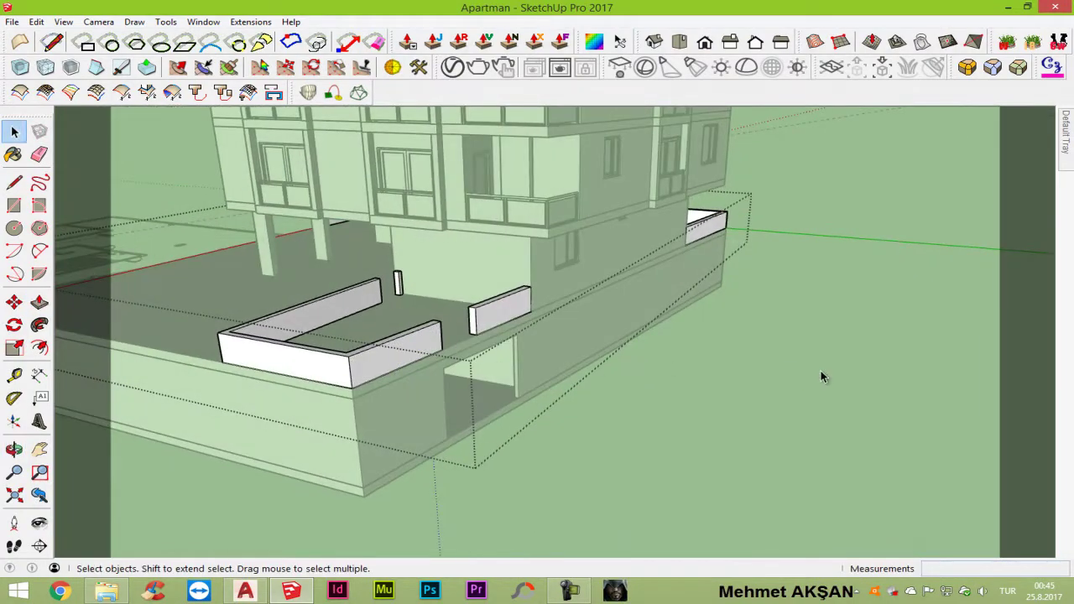
scroll(645, 390, "up", 2)
middle_click_drag(646, 390, 403, 355)
scroll(772, 314, "up", 5)
scroll(710, 411, "down", 3)
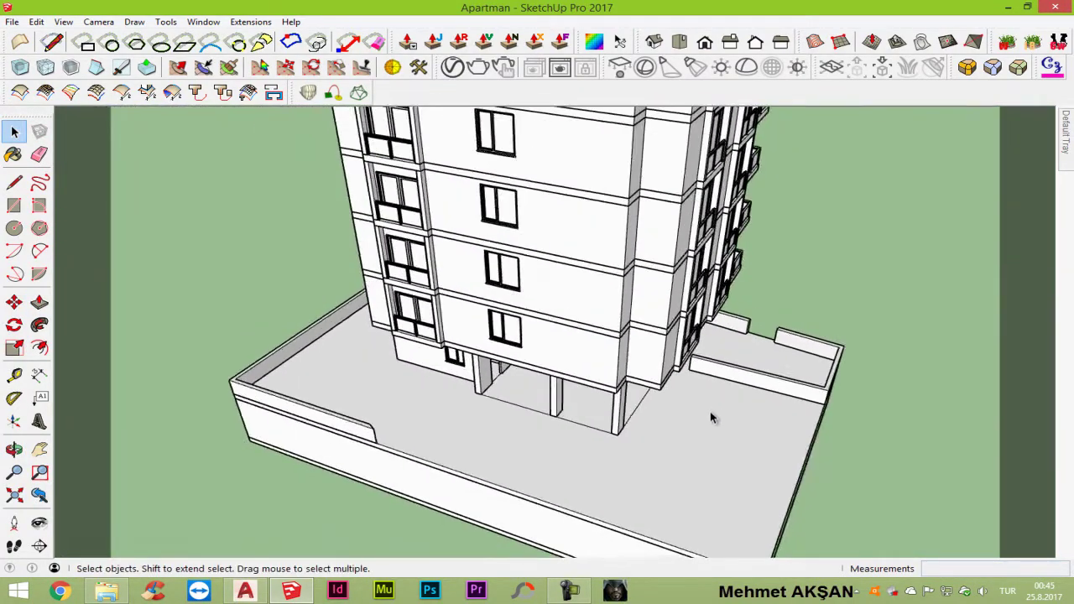
scroll(710, 411, "down", 2)
scroll(710, 411, "down", 2)
mouse_move(475, 438)
middle_mouse_down()
mouse_move(596, 432)
mouse_move(667, 252)
middle_mouse_up()
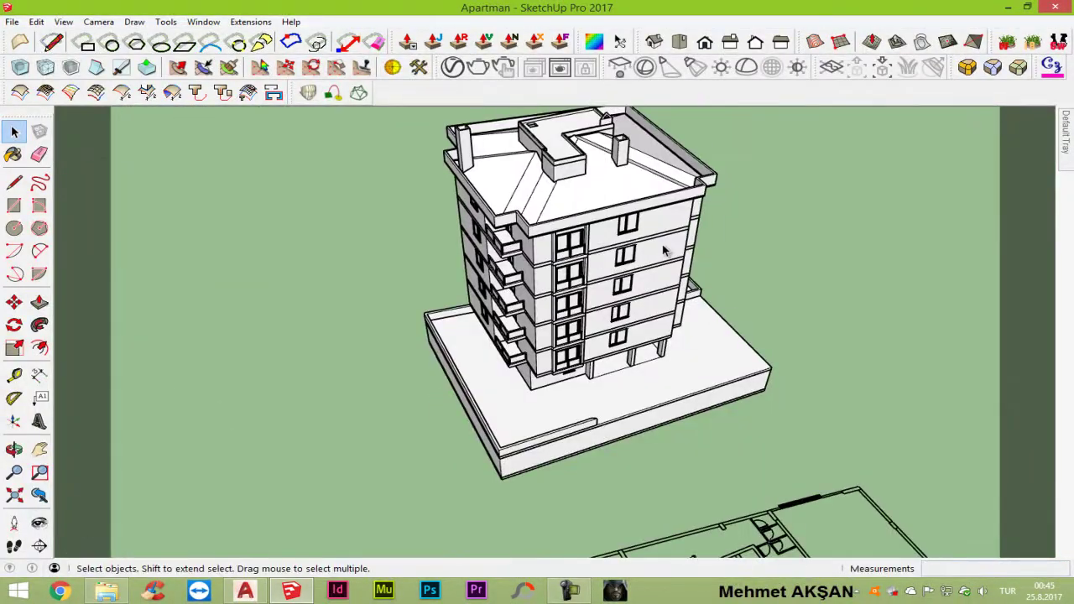
scroll(667, 252, "down", 3)
scroll(576, 338, "down", 1)
scroll(374, 474, "up", 1)
scroll(374, 474, "up", 2)
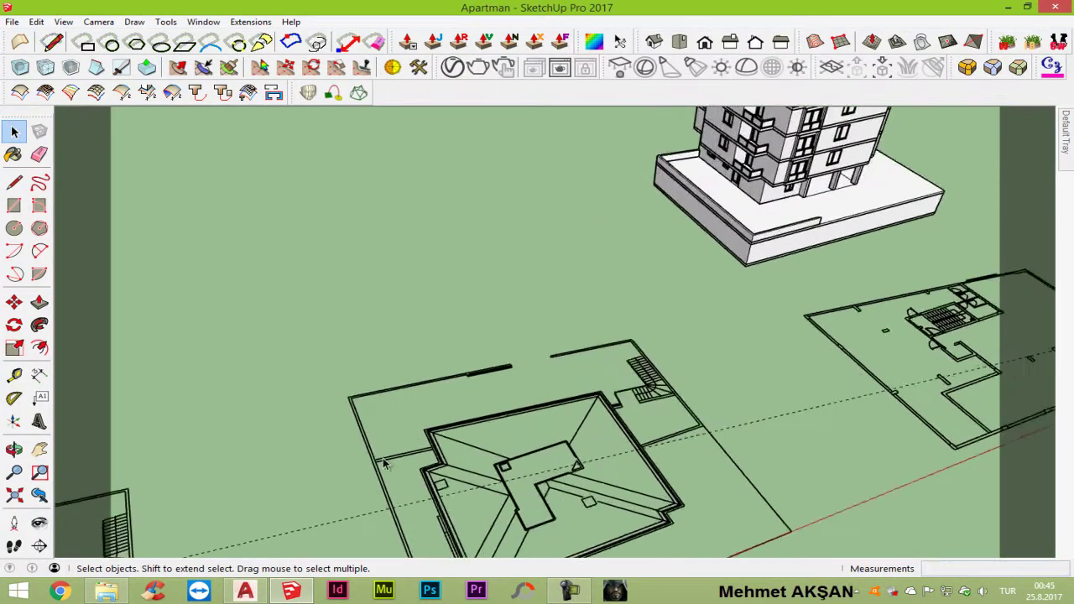
scroll(380, 465, "up", 2)
scroll(380, 465, "up", 1)
scroll(380, 466, "up", 1)
Step: Place a guide 25 cm from the wall edge with the Tape Measure
key("l")
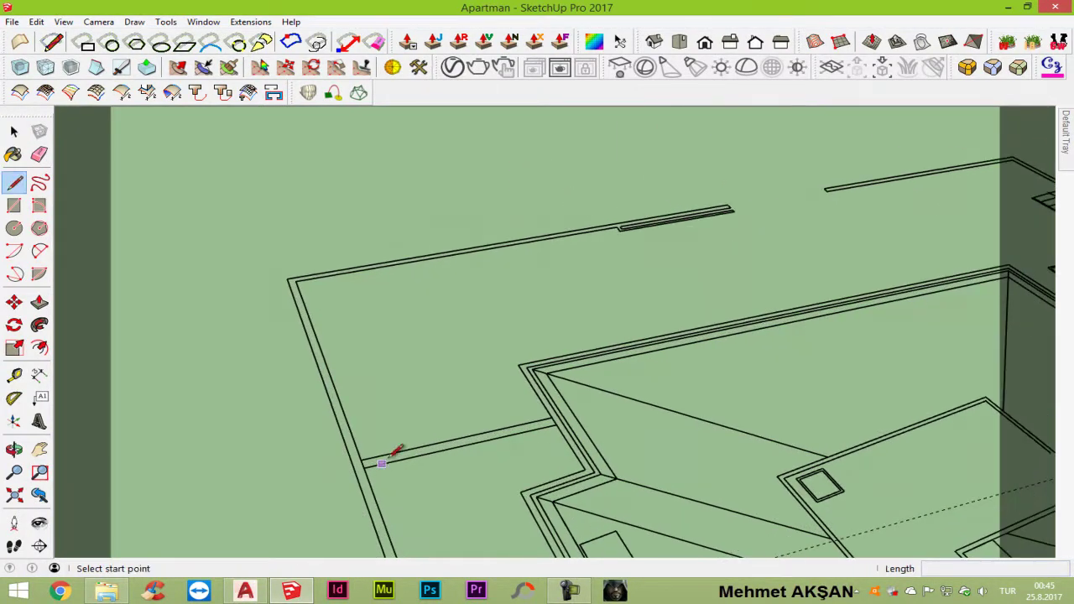
key("t")
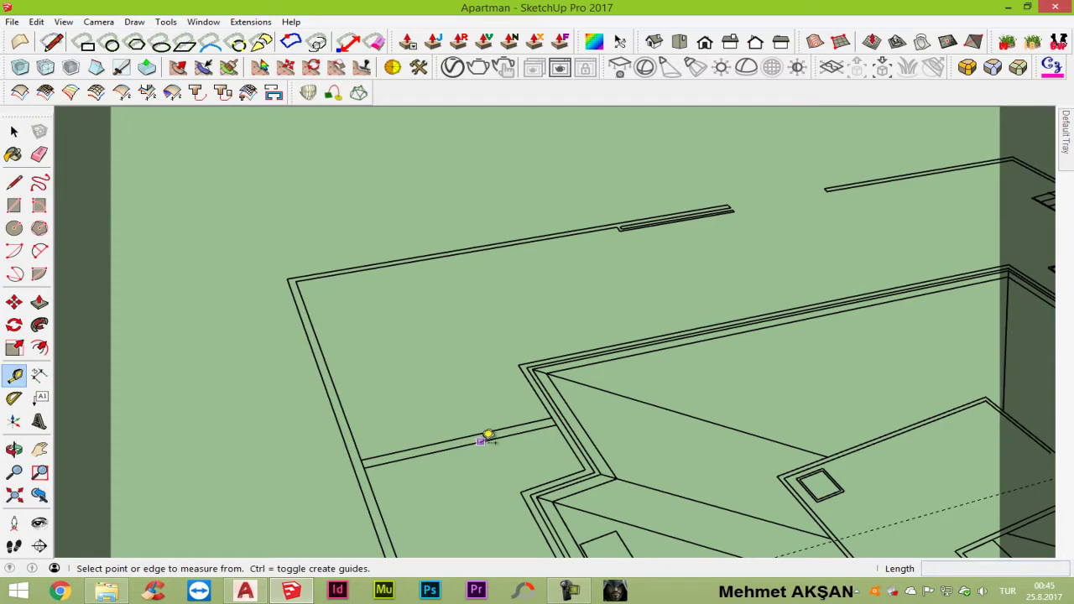
left_click(487, 437)
left_click(495, 425)
Step: Draw the closing line from the left wall corner to complete the floor outline
key("l")
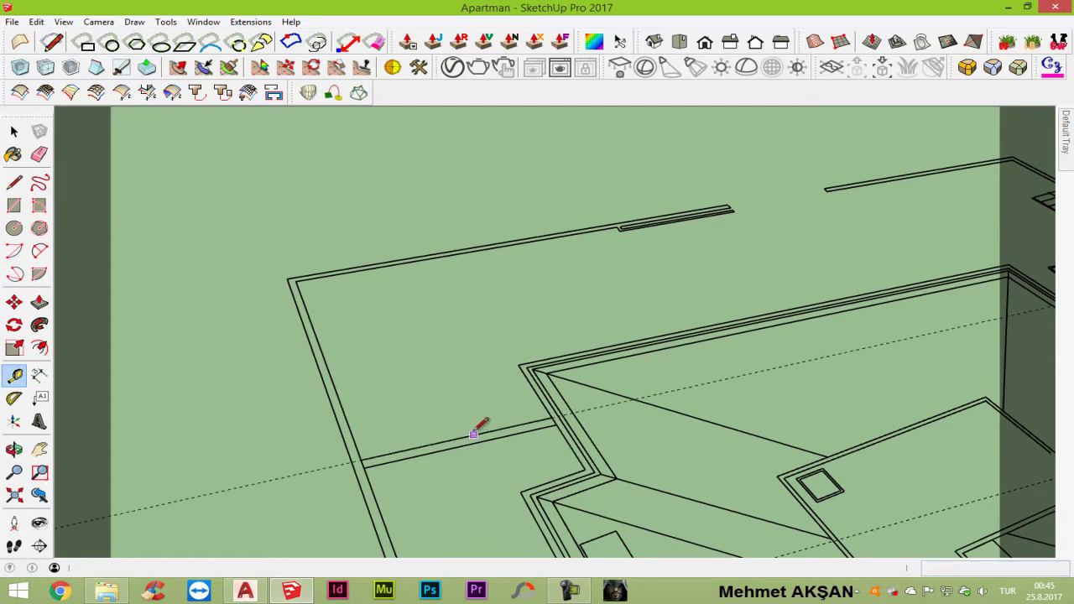
scroll(555, 414, "down", 2)
scroll(553, 415, "down", 2)
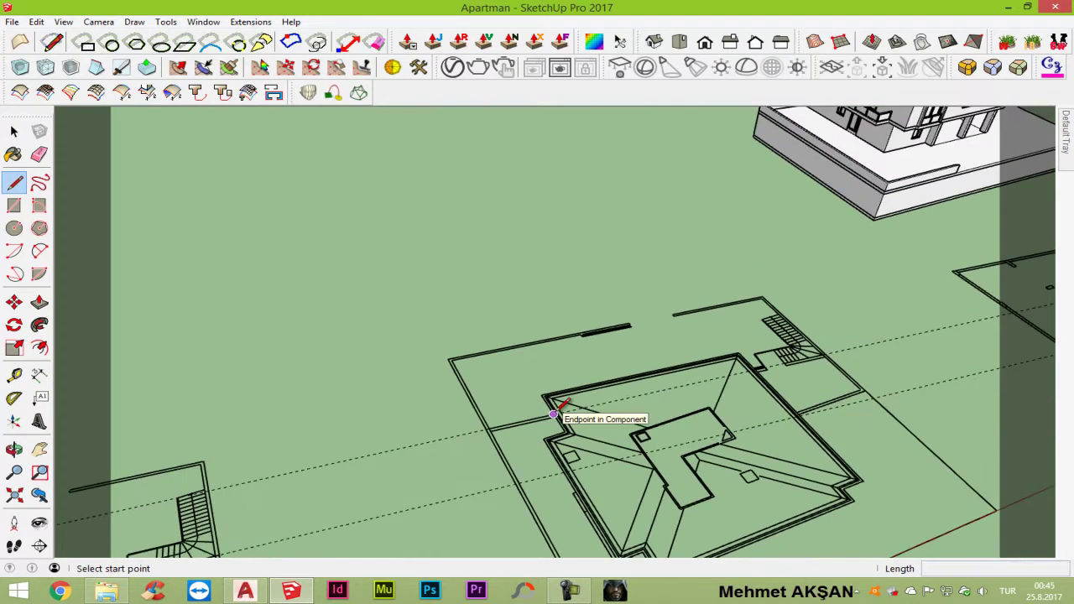
scroll(557, 413, "down", 2)
scroll(571, 401, "down", 1)
scroll(234, 537, "up", 2)
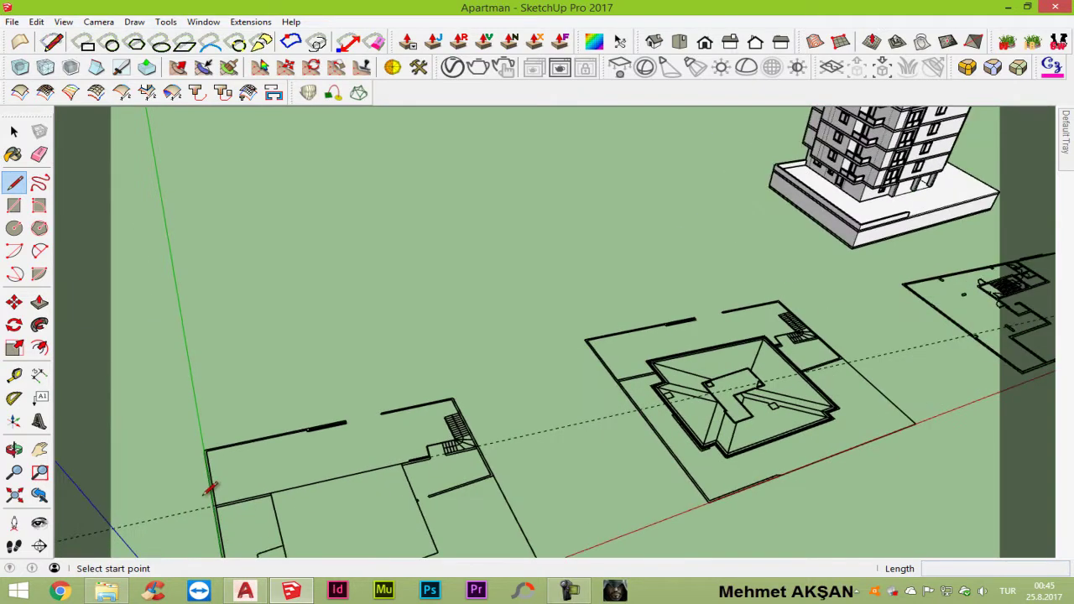
scroll(217, 491, "up", 1)
scroll(239, 501, "up", 2)
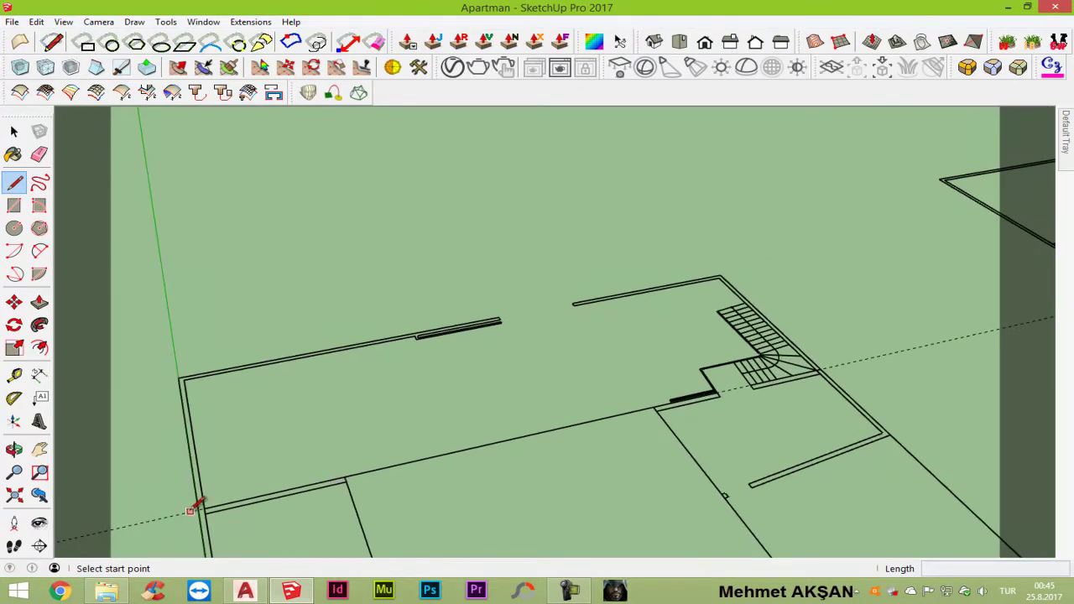
left_click(198, 508)
scroll(834, 372, "up", 3)
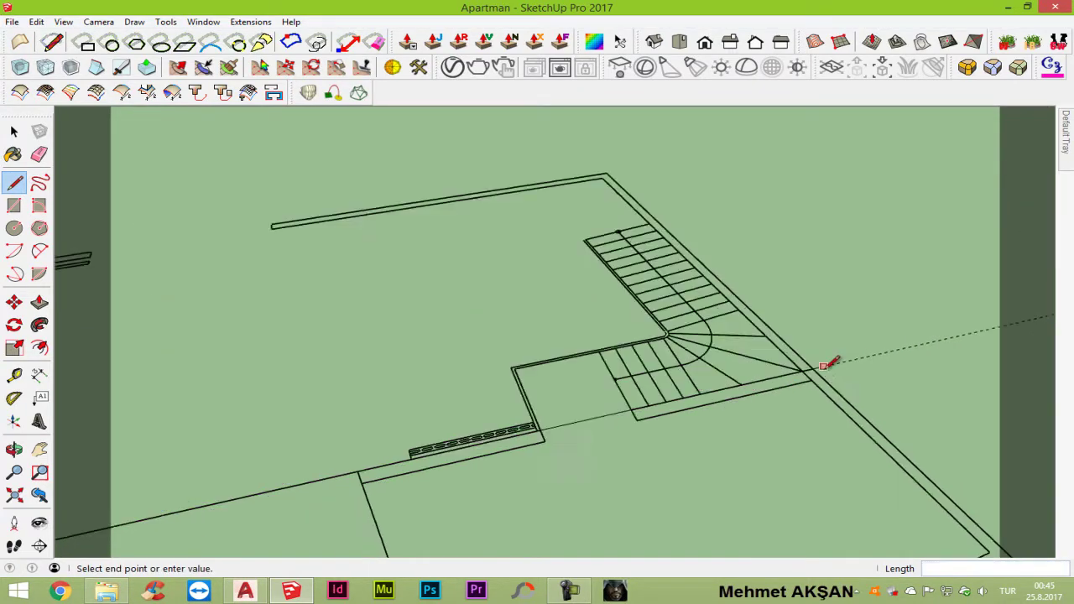
scroll(782, 373, "up", 2)
scroll(772, 362, "down", 3)
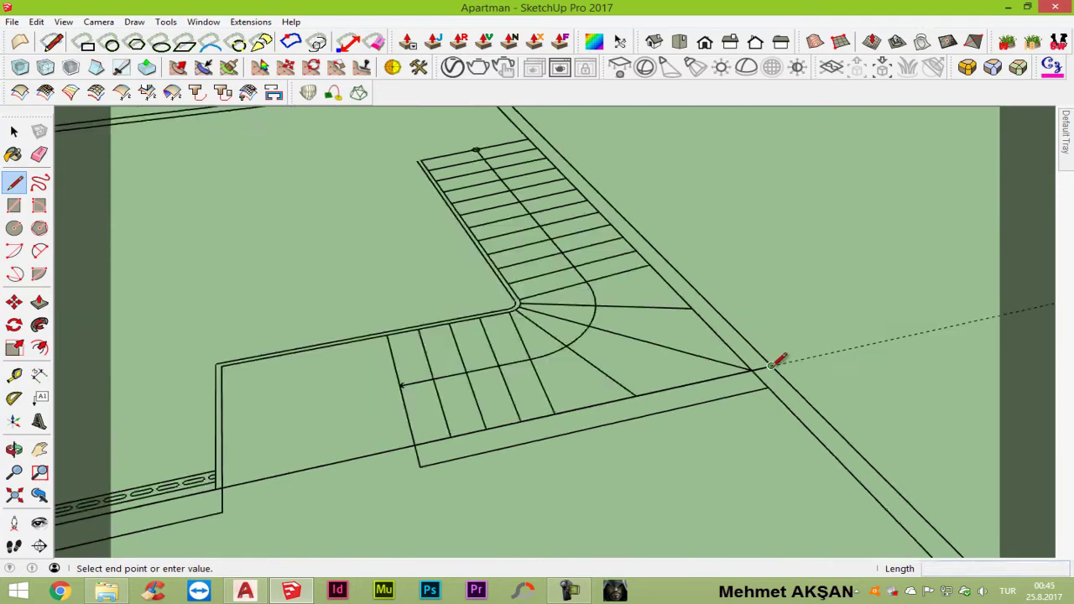
scroll(772, 362, "down", 2)
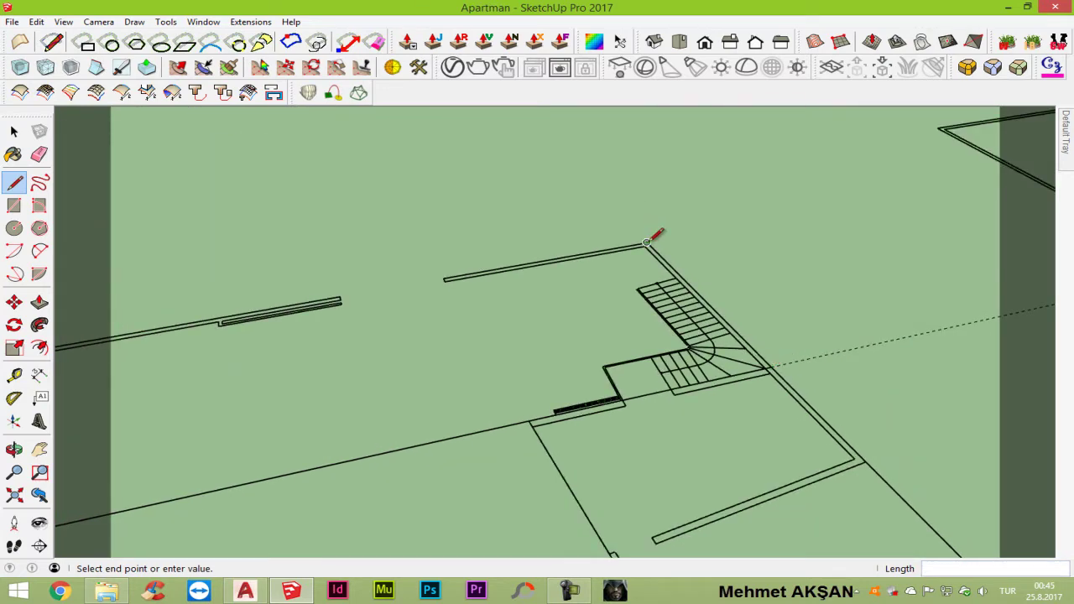
scroll(651, 241, "down", 3)
scroll(277, 300, "up", 2)
scroll(283, 299, "up", 2)
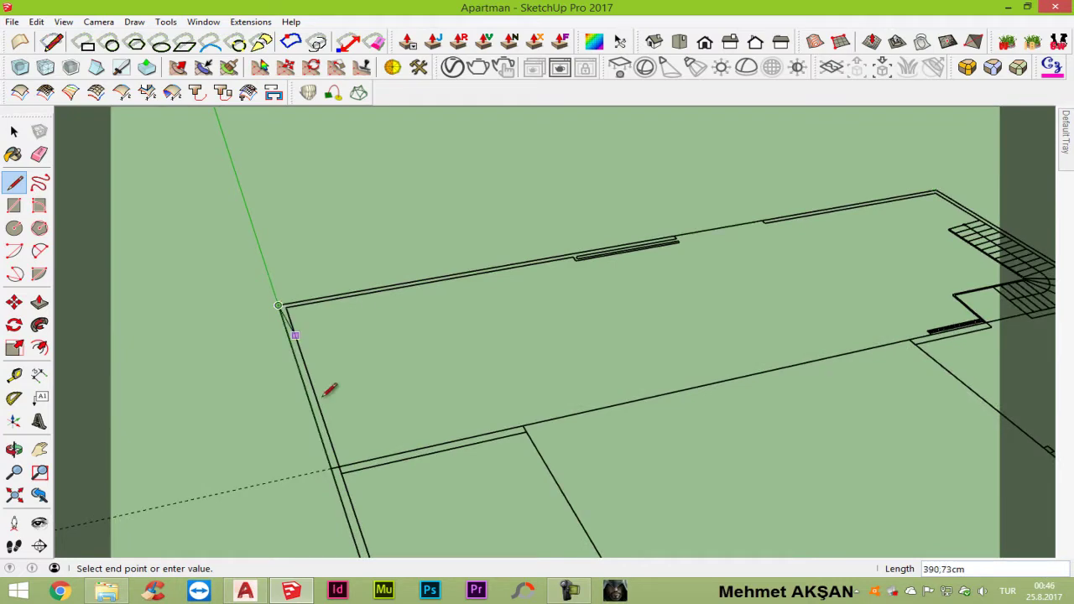
Step: Select the new floor face and make it a group
key("space")
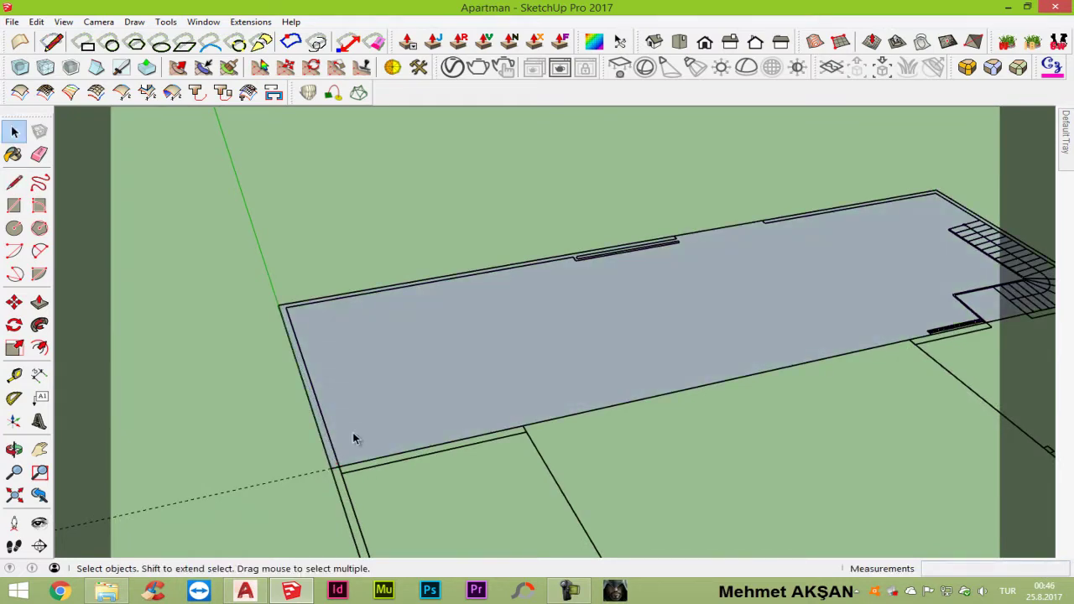
left_click(353, 435)
right_click(350, 438)
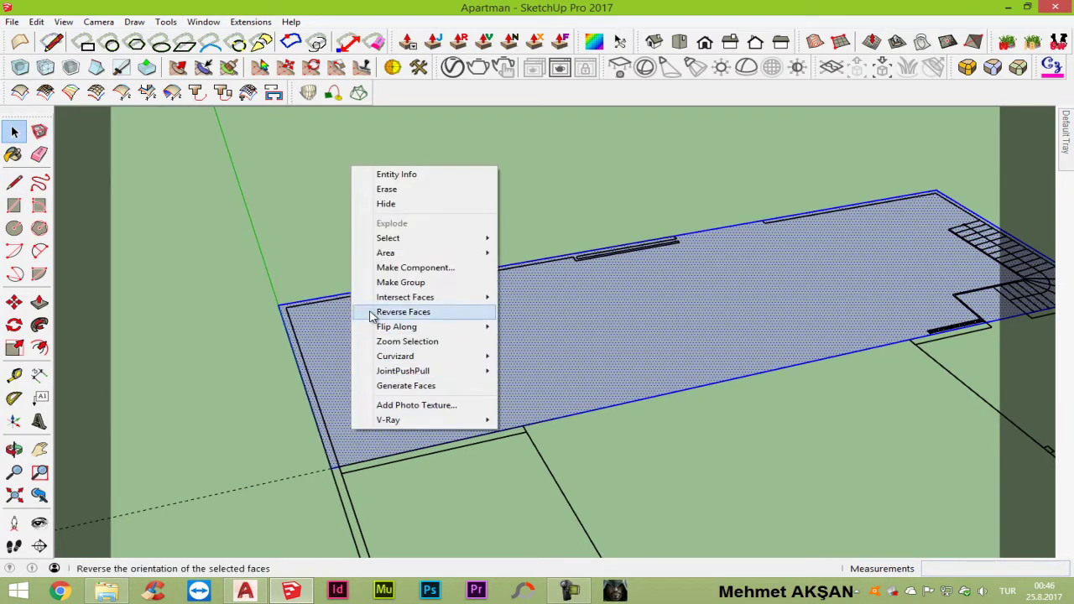
left_click(392, 282)
Step: Move the floor-face group by its corner and snap it to the building's base-slab corner
key("m")
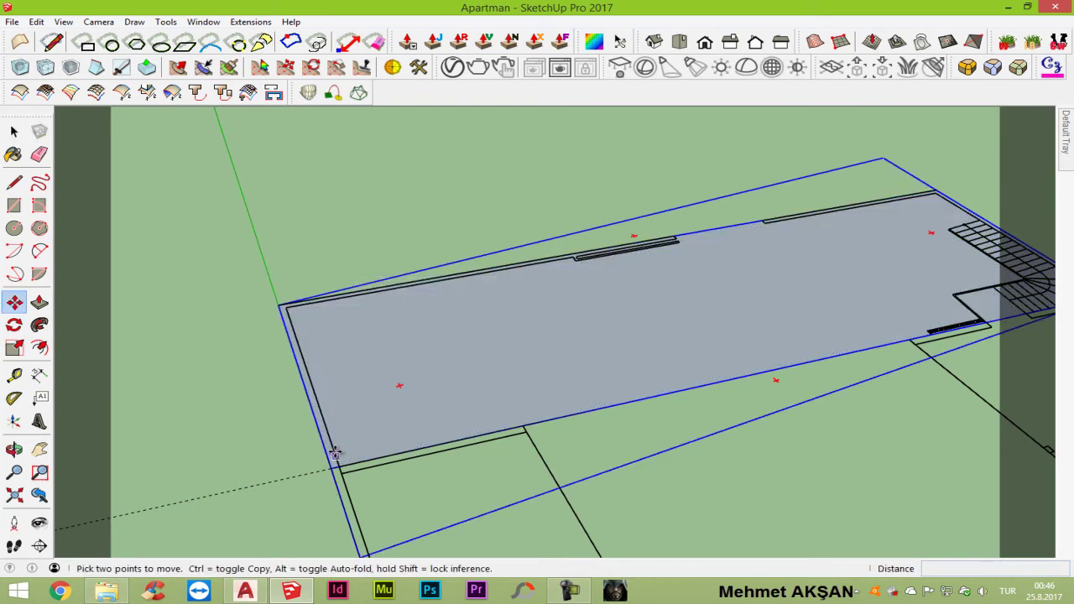
scroll(331, 469, "down", 2)
scroll(335, 470, "down", 3)
scroll(344, 470, "down", 3)
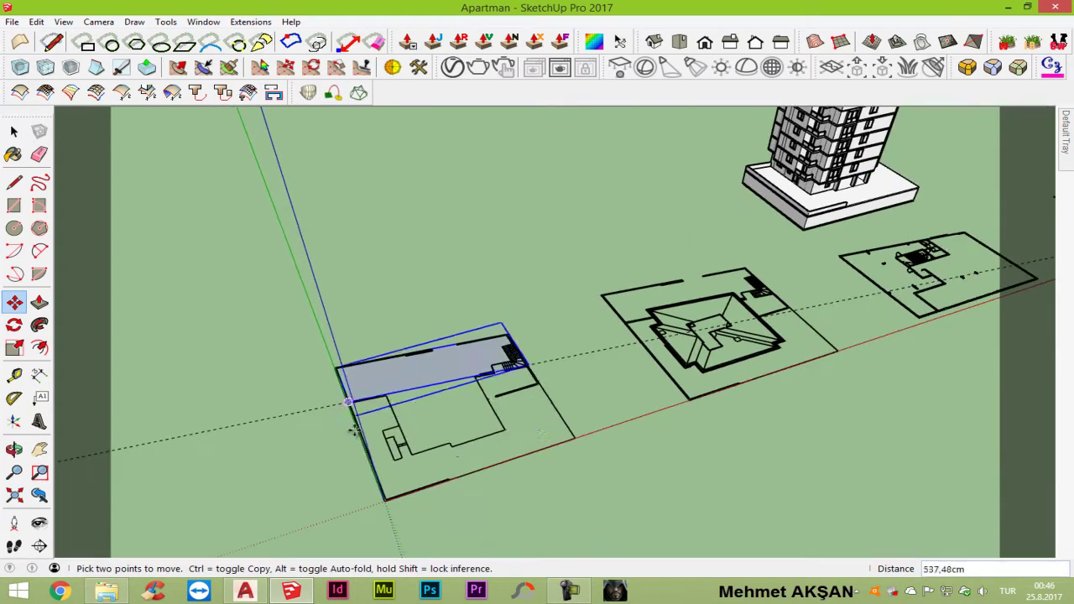
scroll(362, 470, "down", 1)
left_click(362, 470)
scroll(923, 160, "up", 2)
scroll(864, 180, "up", 2)
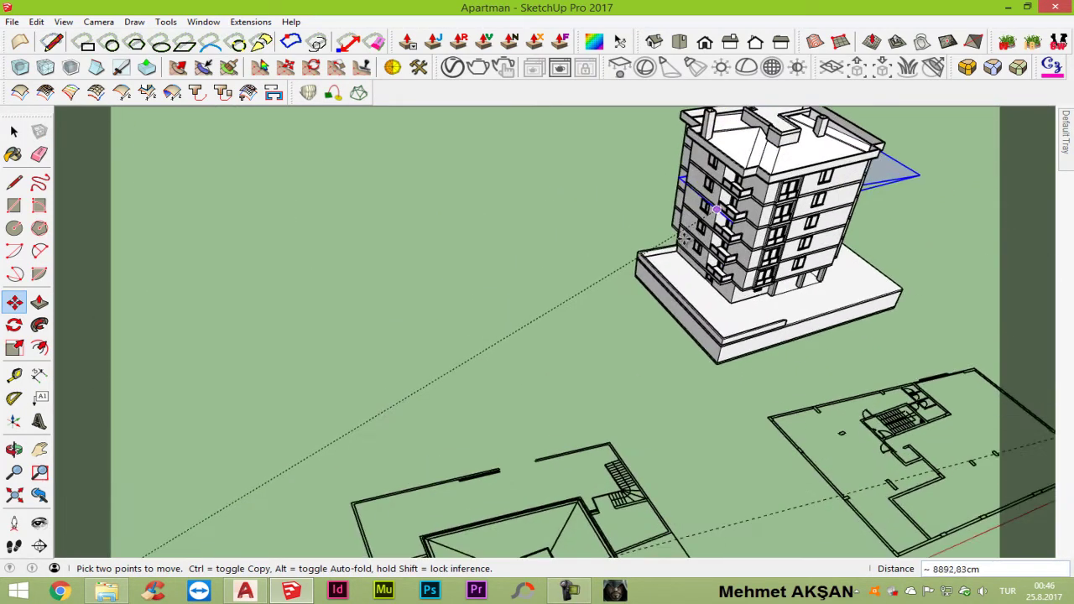
scroll(667, 259, "up", 3)
scroll(638, 268, "up", 3)
scroll(579, 311, "up", 3)
scroll(537, 344, "up", 3)
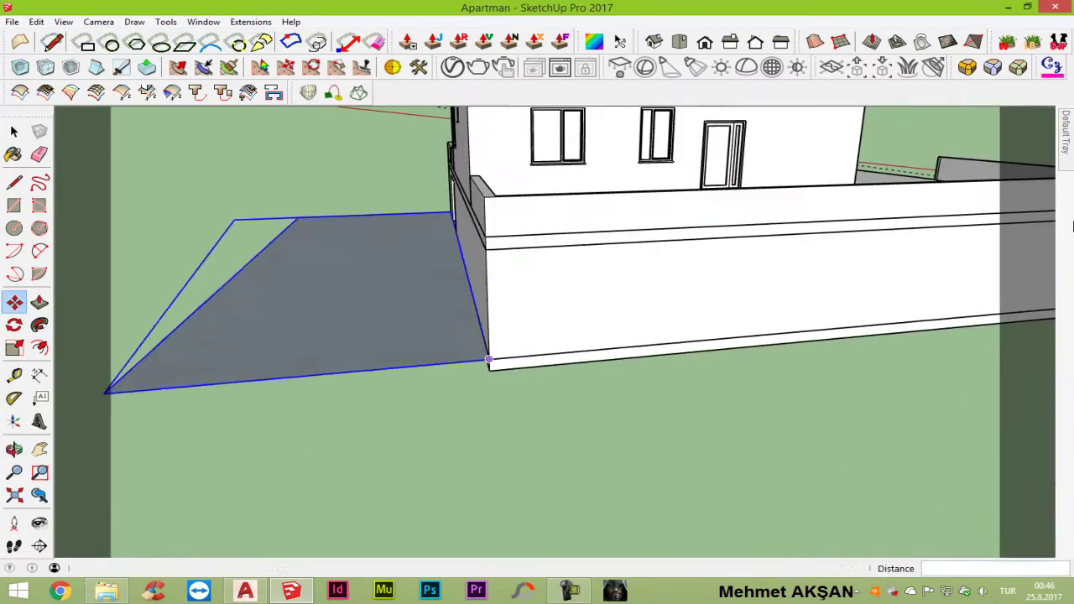
left_click(493, 363)
key("space")
Step: Inside the floor group, push/pull the thin face outward from the building
double_click(501, 366)
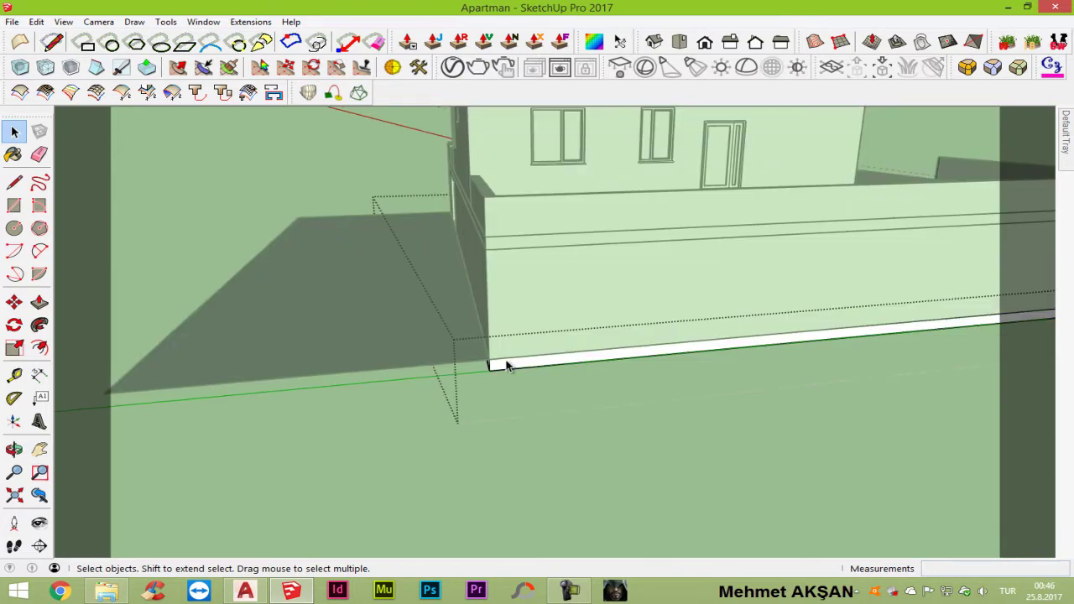
middle_click_drag(502, 366, 629, 285)
key("p")
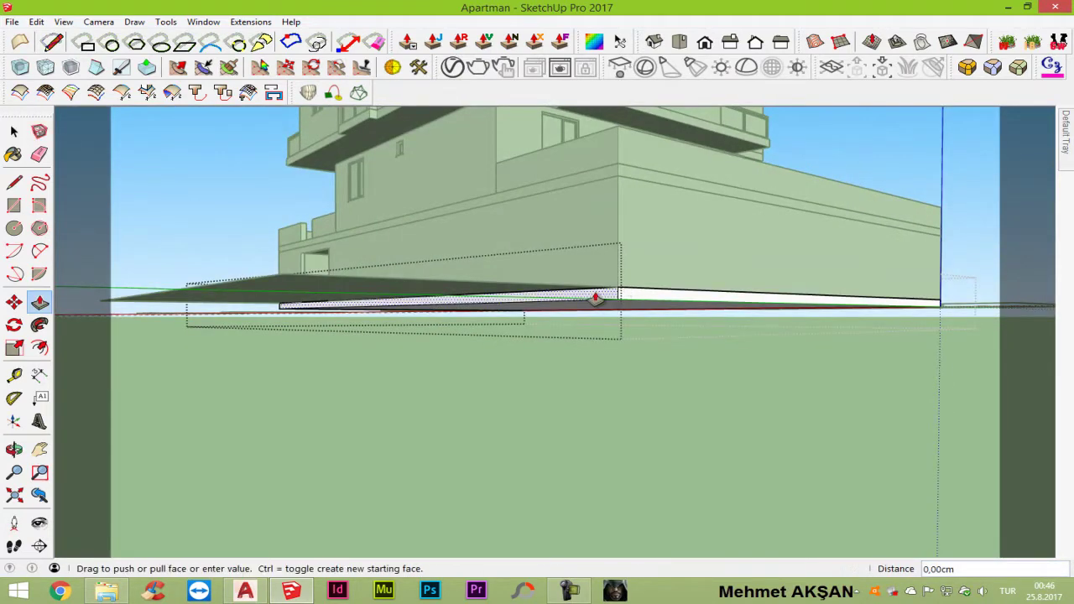
left_click_drag(595, 300, 451, 304)
middle_click_drag(450, 304, 403, 448)
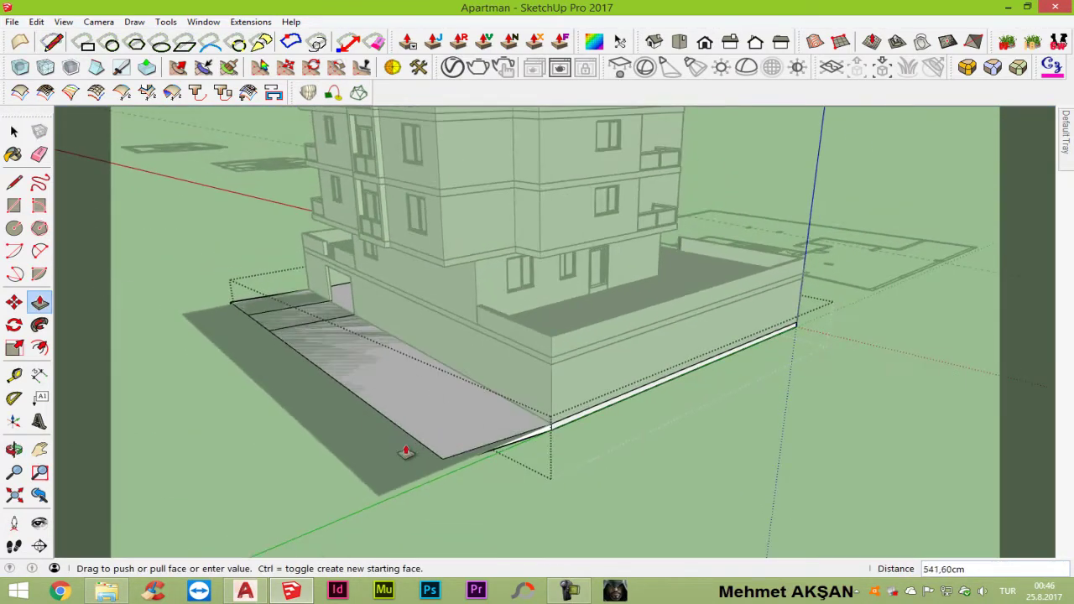
key("space")
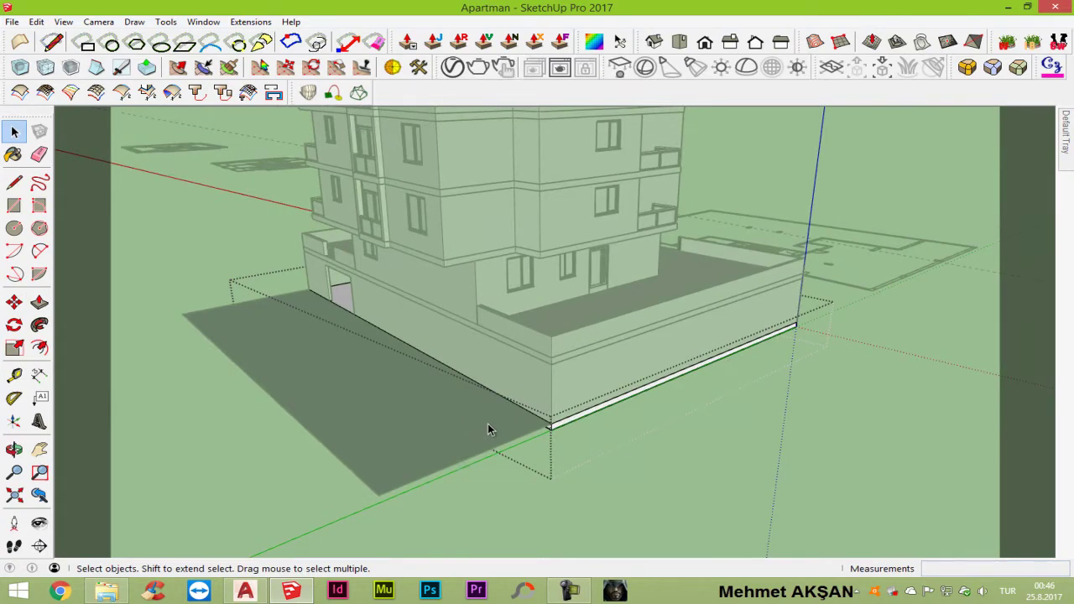
Step: Draw the slab outline from the wall corner to close a new slab face
key("l")
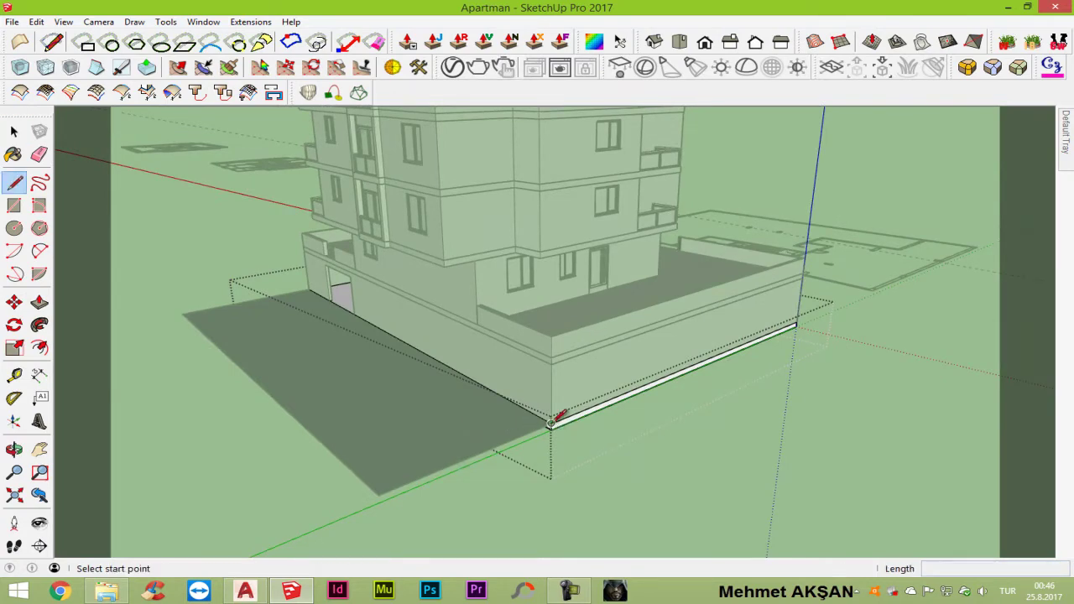
left_click(550, 423)
left_click(379, 495)
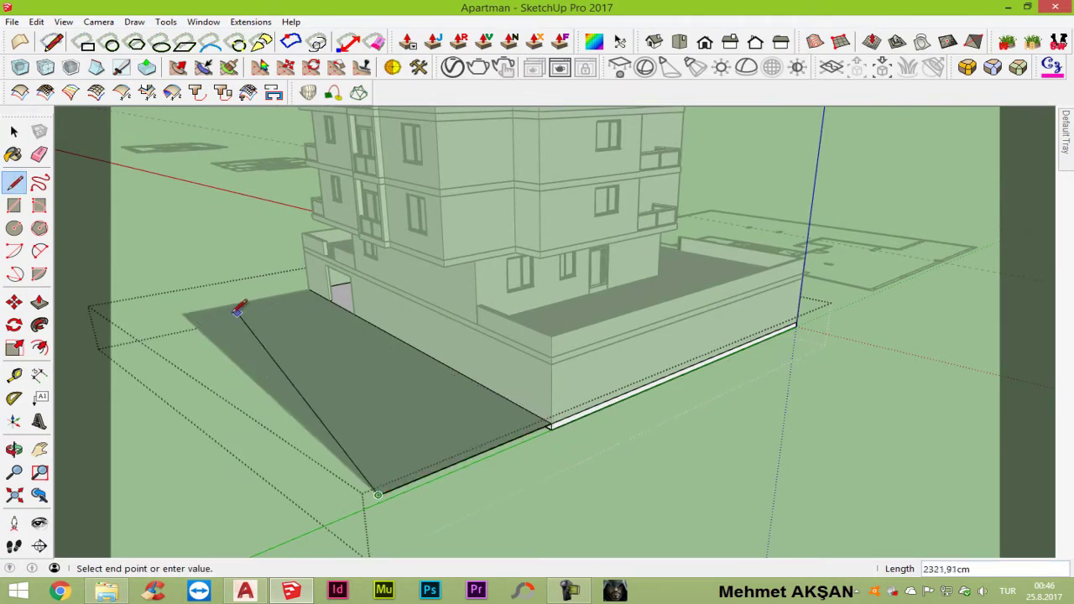
left_click(309, 289)
Step: Raise the slab face 30 cm and select the whole slab with its edges
key("p")
left_click(429, 429)
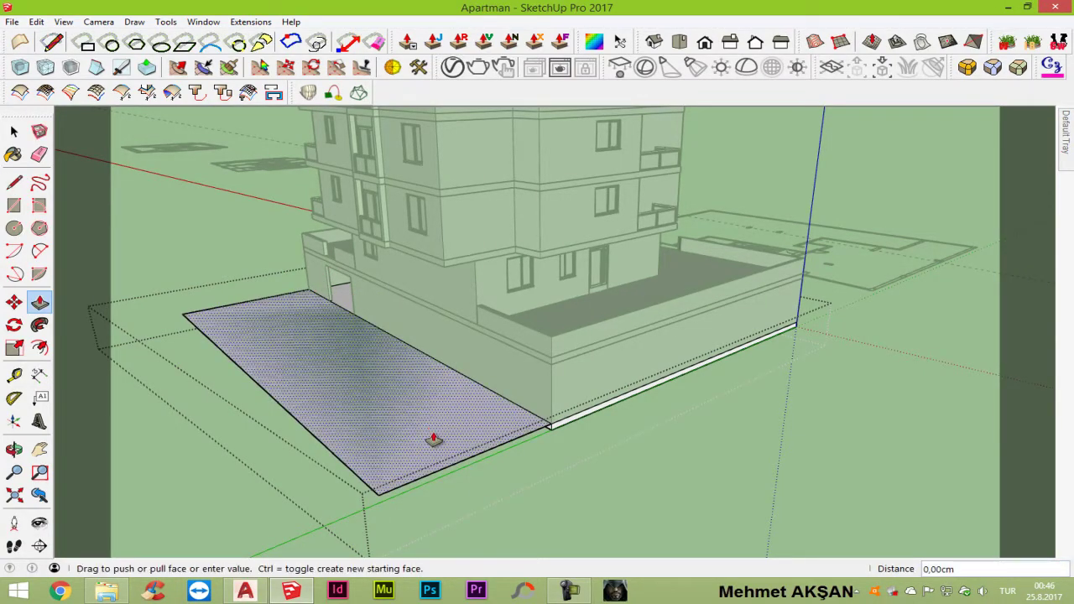
scroll(554, 432, "up", 5)
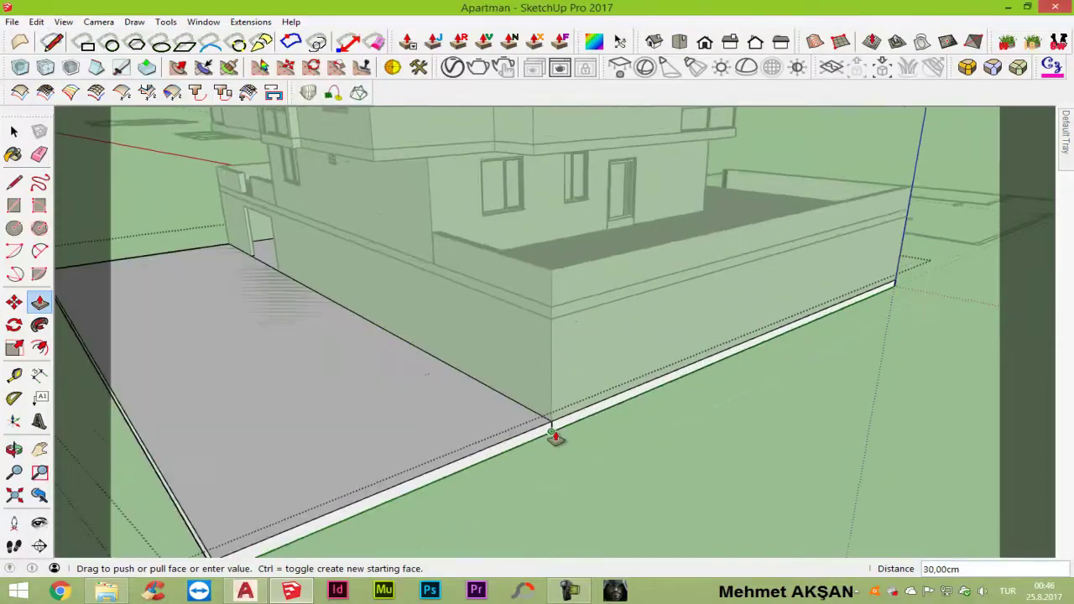
key("space")
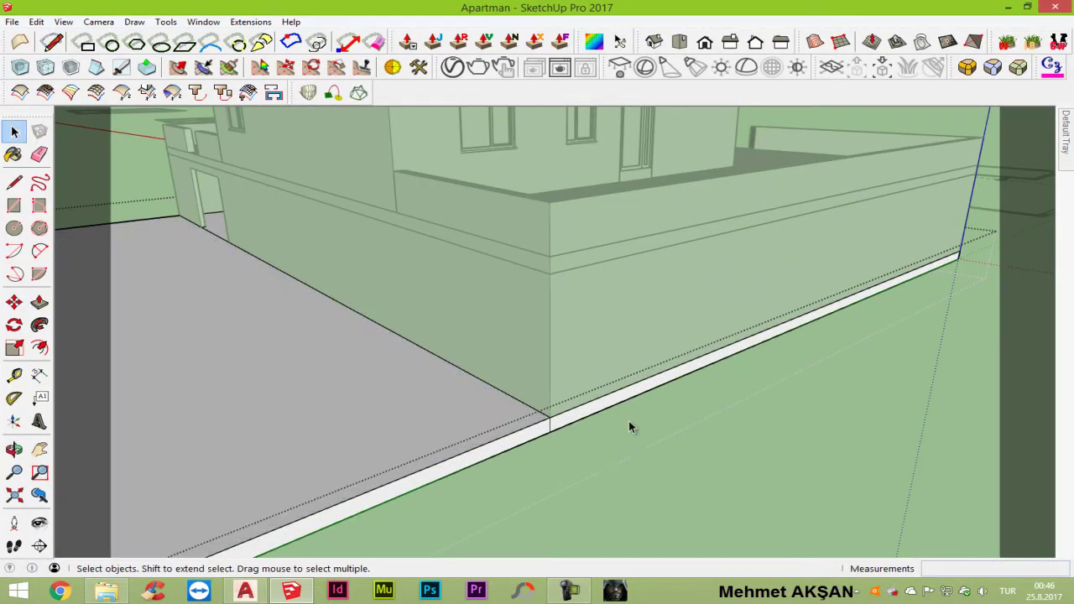
left_click(239, 444)
scroll(256, 434, "down", 2)
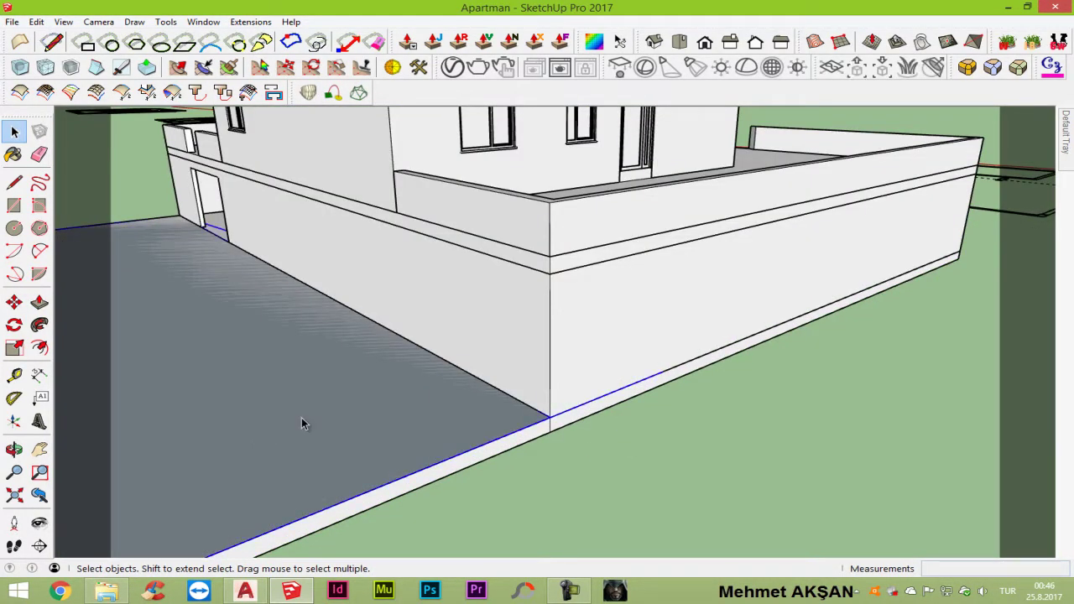
scroll(369, 407, "down", 1)
scroll(419, 395, "down", 2)
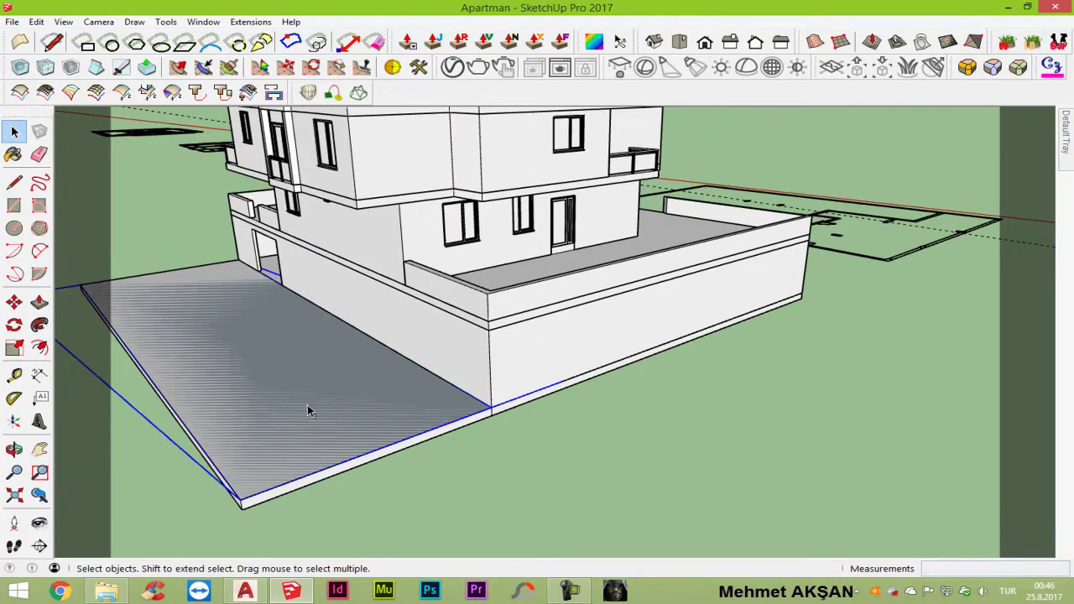
left_click(195, 391)
left_click(366, 417)
Step: Erase the stray edges left on the slab
scroll(366, 418, "up", 1)
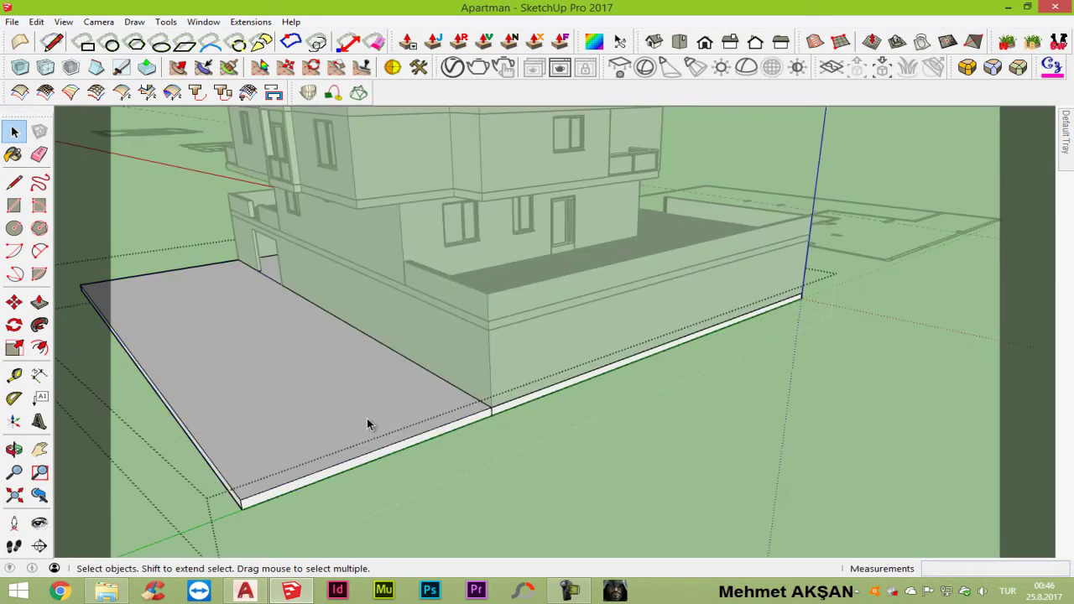
scroll(491, 420, "up", 2)
scroll(504, 404, "up", 2)
key("e")
scroll(495, 406, "down", 3)
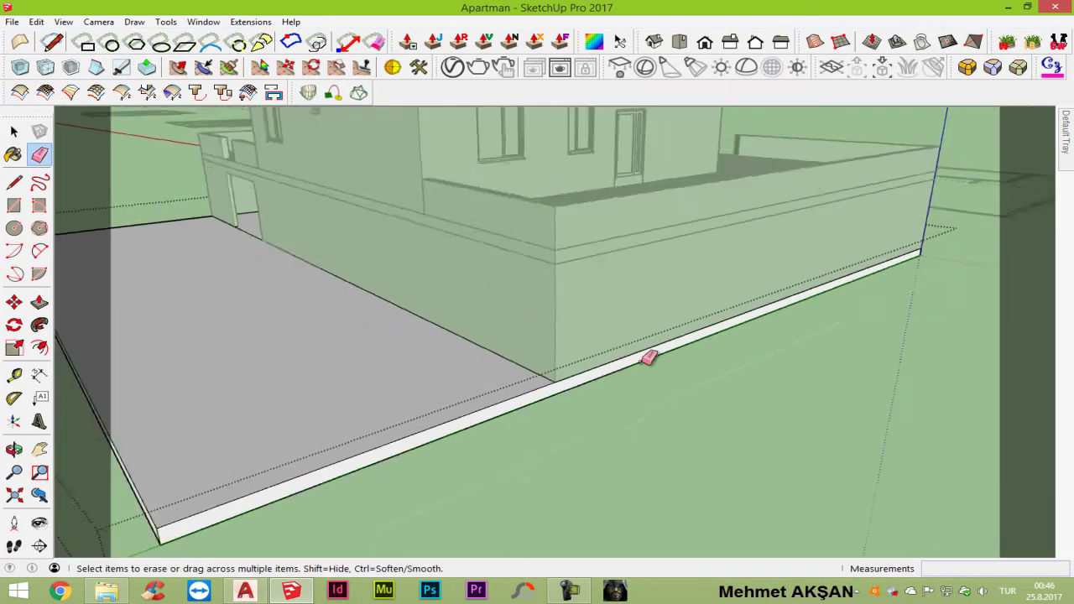
scroll(647, 357, "down", 3)
scroll(364, 294, "up", 2)
scroll(336, 353, "up", 2)
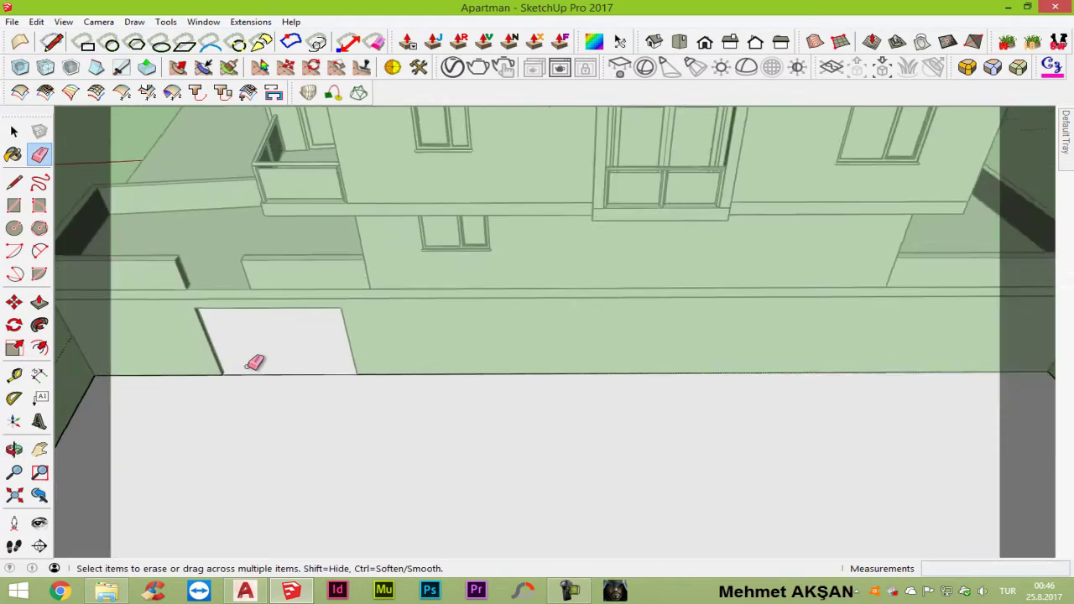
scroll(250, 370, "up", 2)
scroll(214, 370, "up", 2)
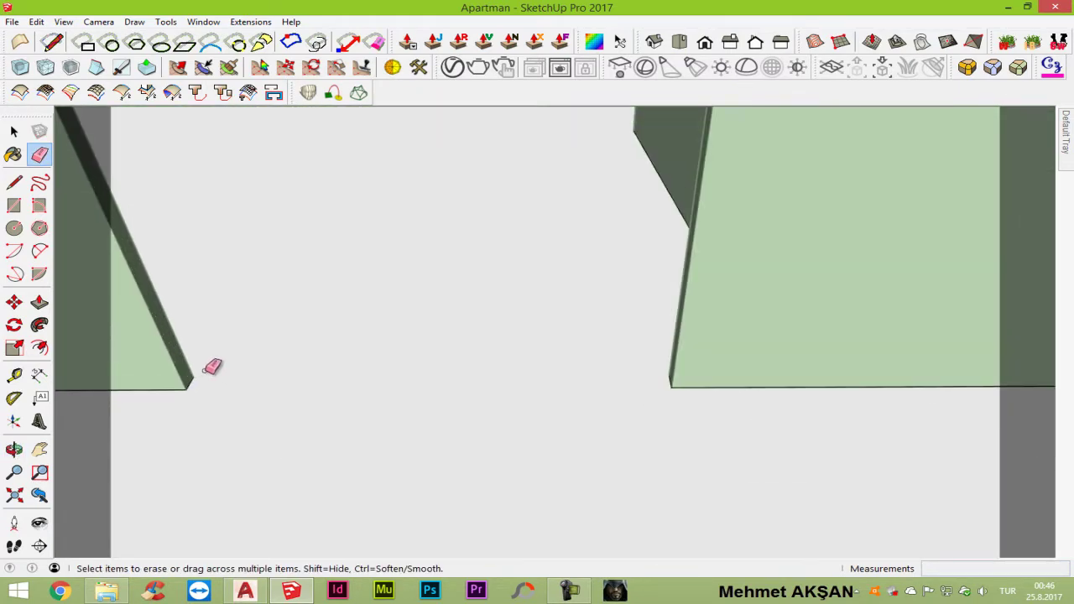
scroll(213, 366, "up", 1)
Step: Draw a 350 cm closing edge between the two opposite slab corners
key("l")
left_click(179, 391)
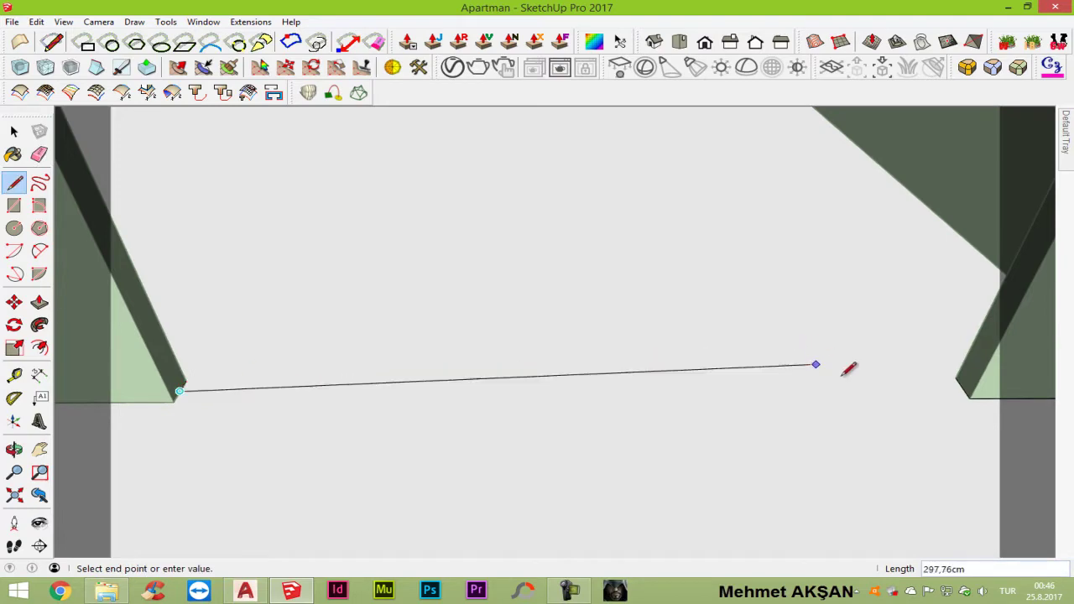
left_click(955, 378)
scroll(906, 324, "down", 3)
middle_click_drag(268, 395, 798, 343)
scroll(546, 266, "down", 3)
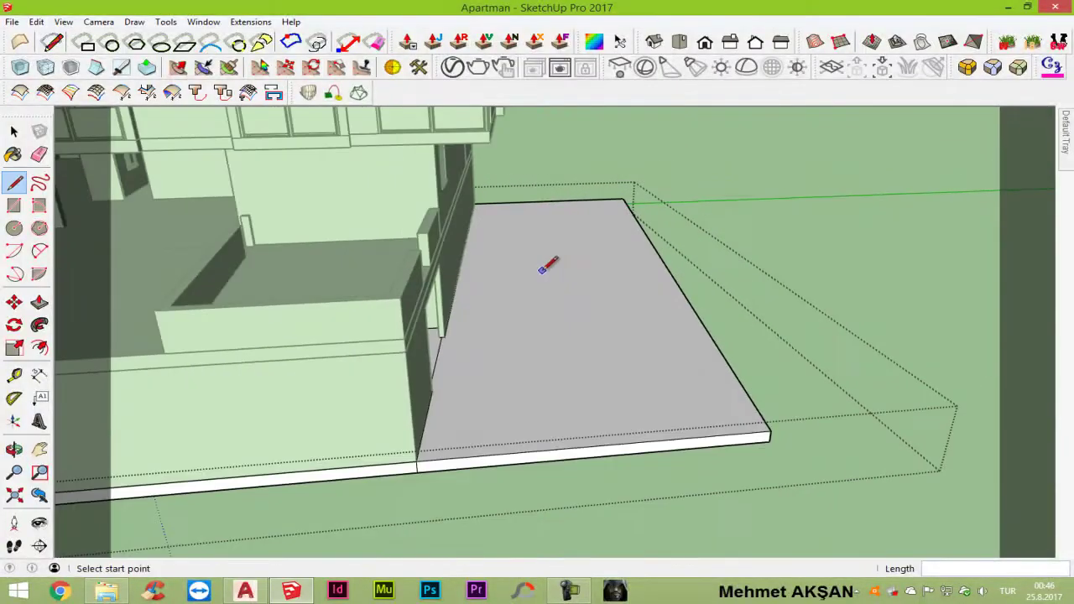
scroll(445, 466, "up", 3)
scroll(422, 450, "up", 2)
Step: Erase the leftover diagonal seam on the slab's side face
key("e")
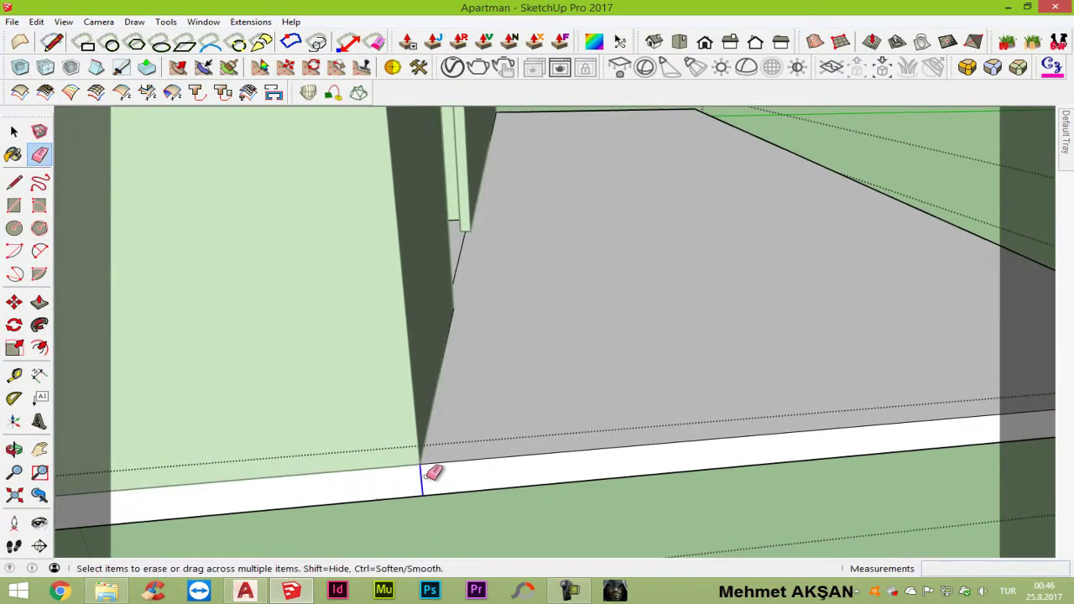
mouse_move(434, 470)
middle_mouse_down()
mouse_move(416, 316)
mouse_move(347, 247)
middle_mouse_up()
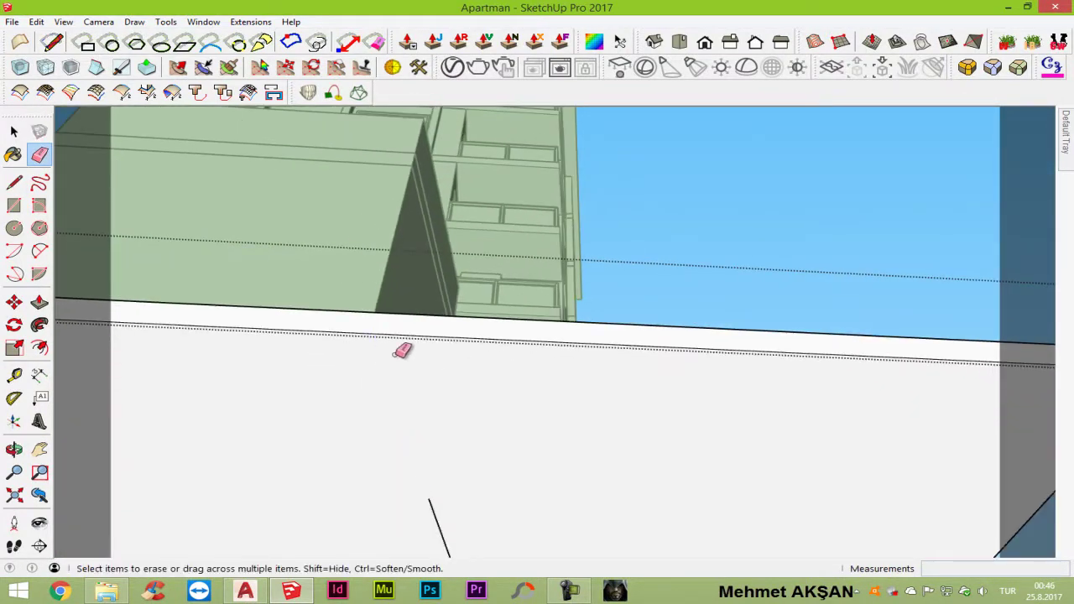
mouse_move(402, 350)
middle_mouse_down()
mouse_move(340, 306)
mouse_move(352, 240)
mouse_move(412, 438)
middle_mouse_up()
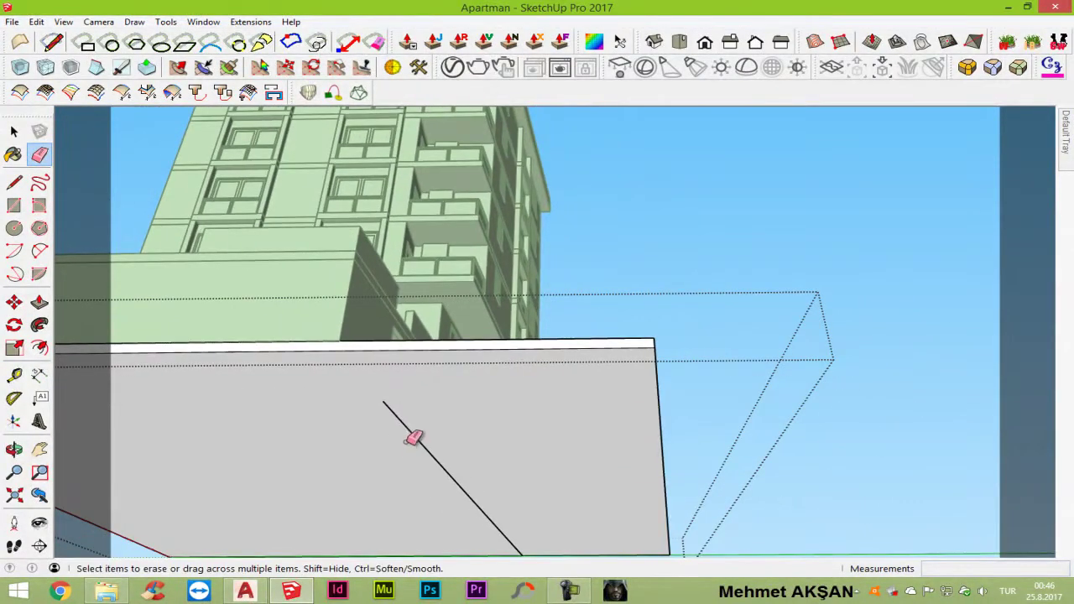
left_click(446, 473)
key("space")
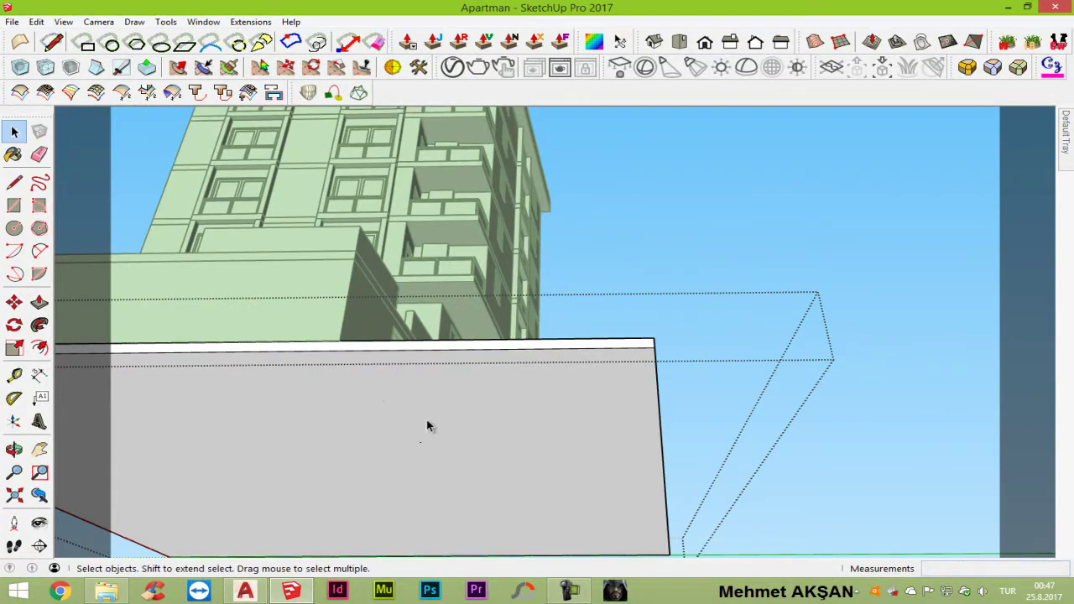
Step: Look down on the grey slab face and reselect it, dismissing its context menu
right_click(498, 411)
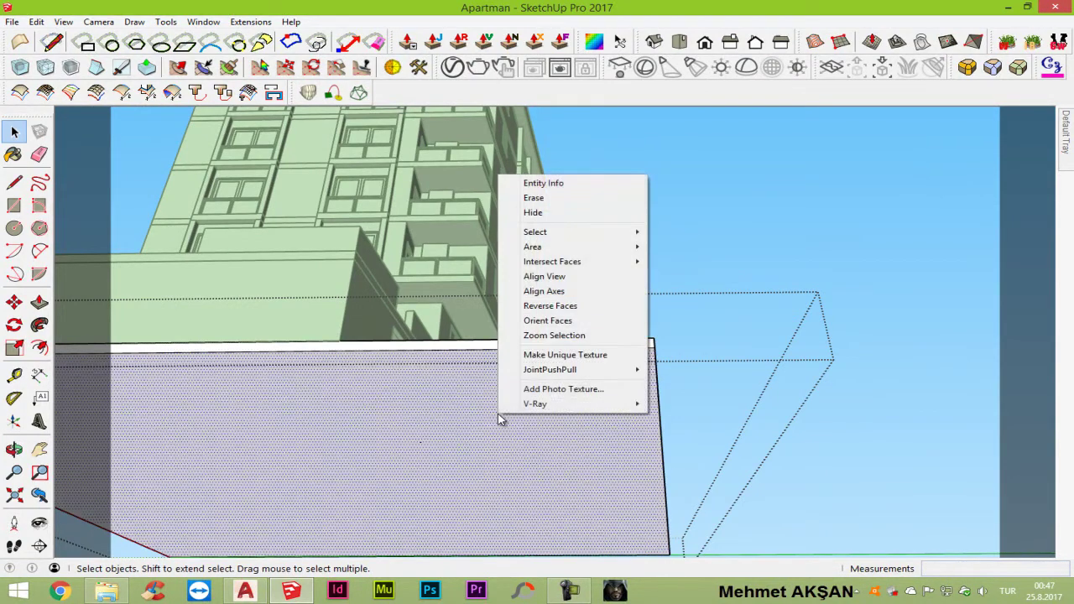
left_click(422, 447)
left_click_drag(441, 470, 437, 465)
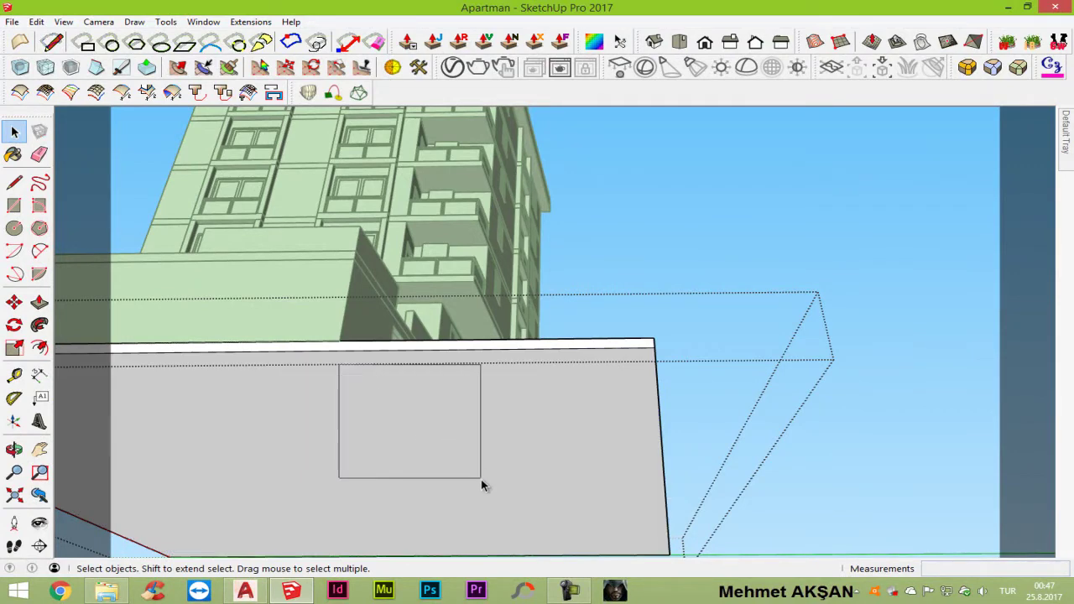
mouse_move(481, 479)
middle_mouse_down()
mouse_move(495, 365)
mouse_move(415, 511)
middle_mouse_up()
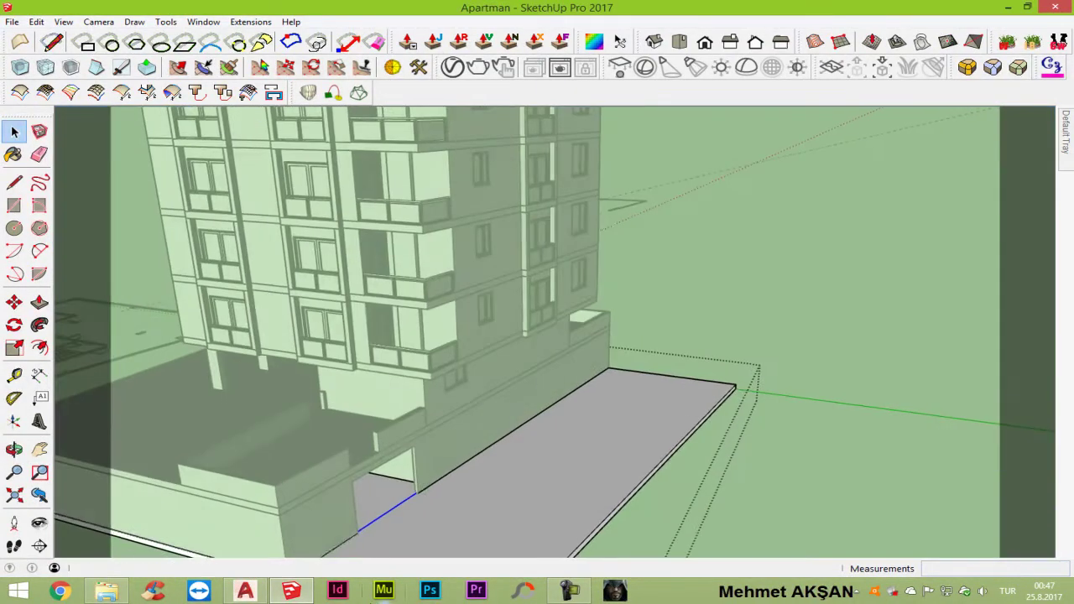
left_click(416, 512)
scroll(503, 470, "down", 4)
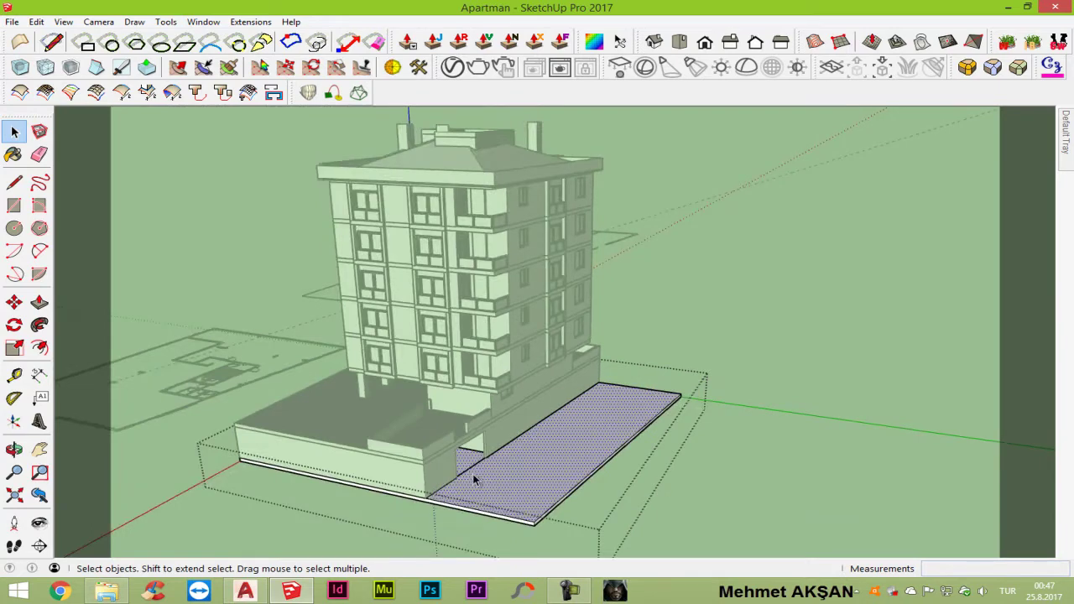
Step: Exit the slab group's editing and select the whole slab group
key("Escape")
left_click(485, 483)
right_click(488, 489)
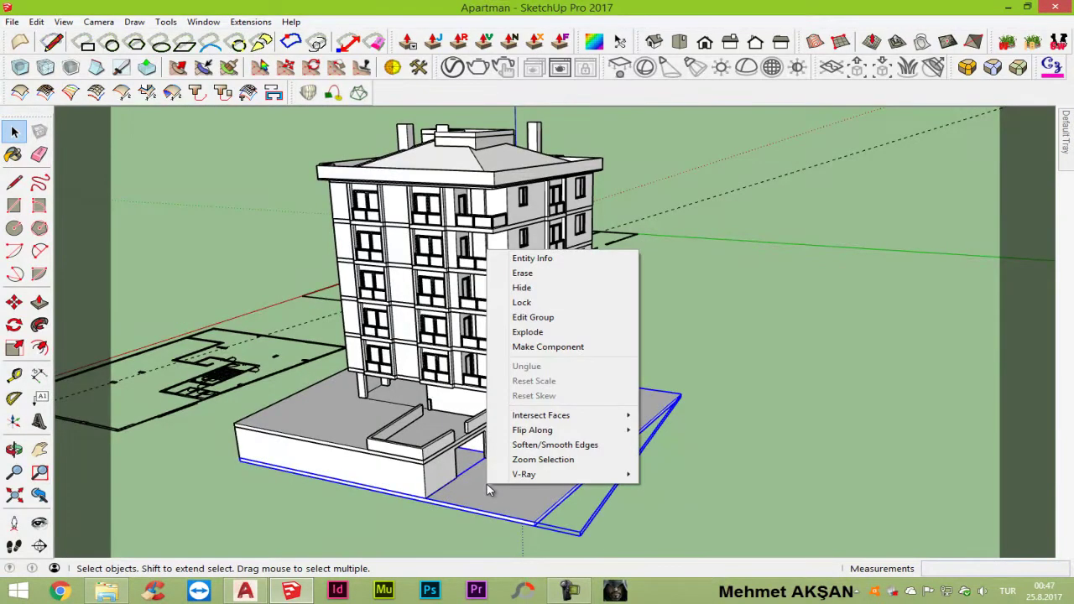
key("Escape")
Step: Move the slab group 1000 along the green axis with the Move tool (M)
key("m")
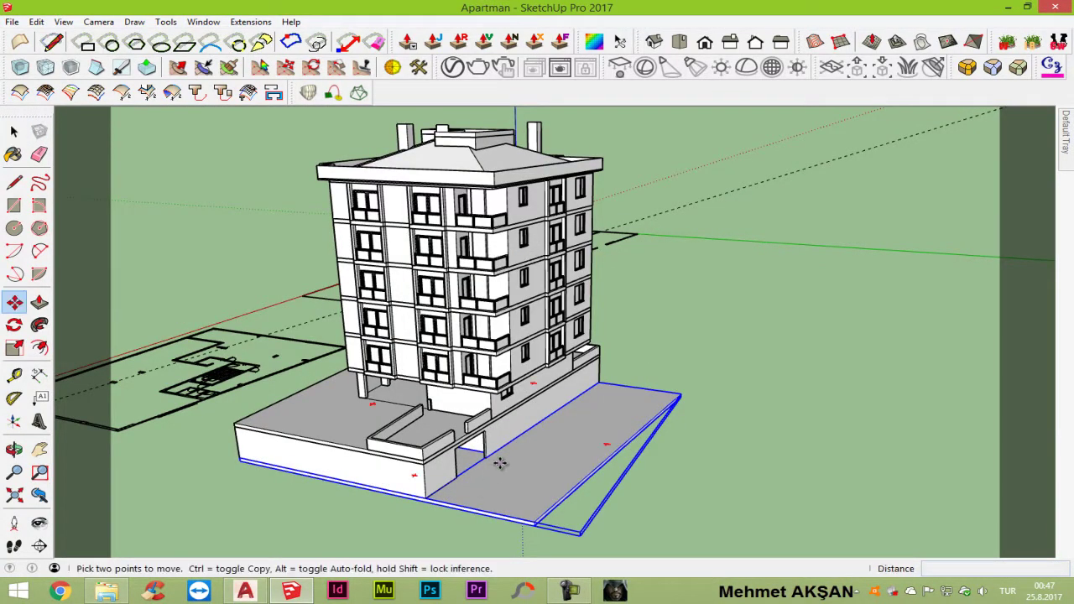
left_click(495, 462)
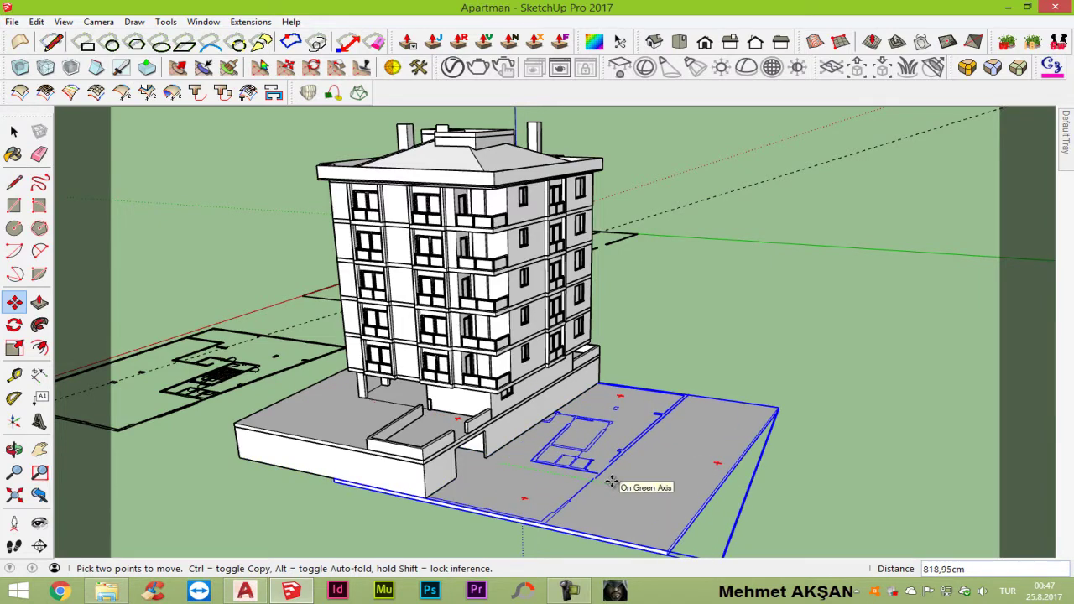
type("1000")
key("Return")
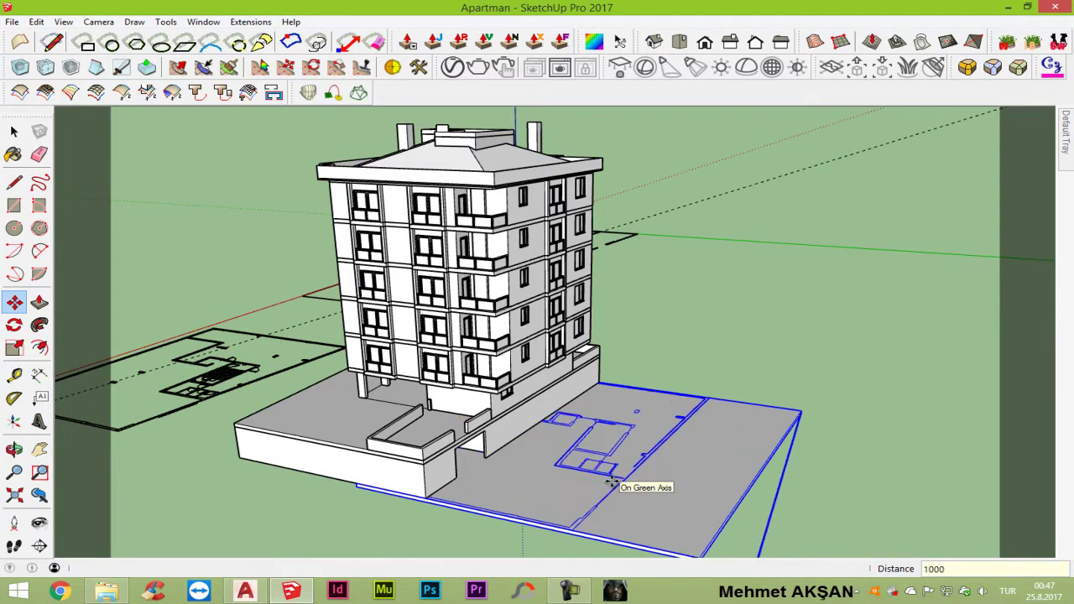
key("space")
Step: Open the slab group for editing and zoom in on its floor plan
double_click(633, 520)
middle_click_drag(633, 520, 611, 506)
scroll(587, 470, "up", 3)
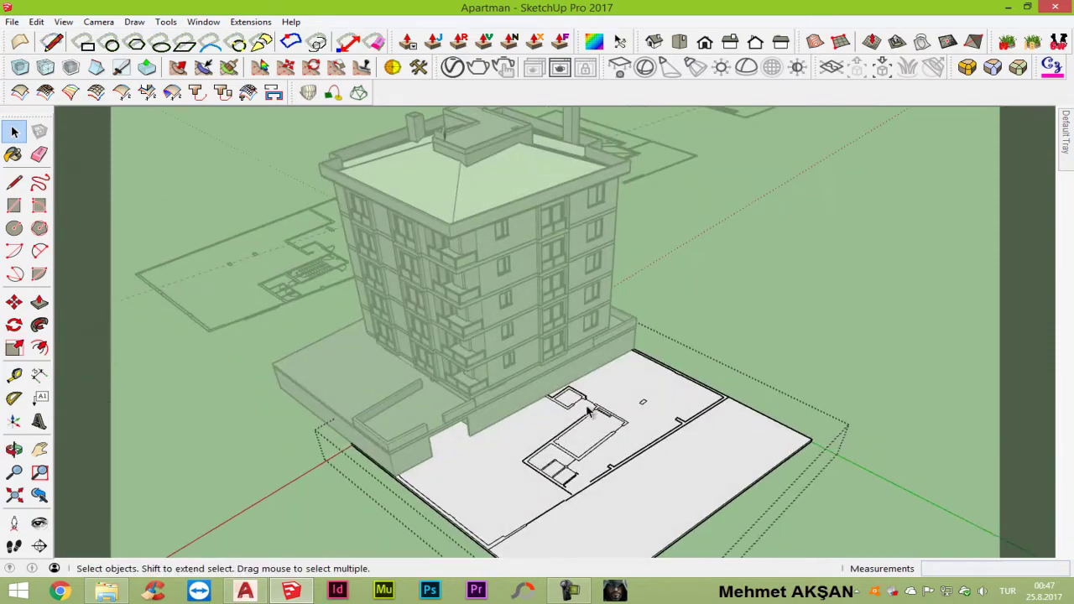
scroll(579, 461, "up", 1)
scroll(579, 461, "up", 2)
scroll(571, 460, "up", 3)
scroll(568, 461, "up", 2)
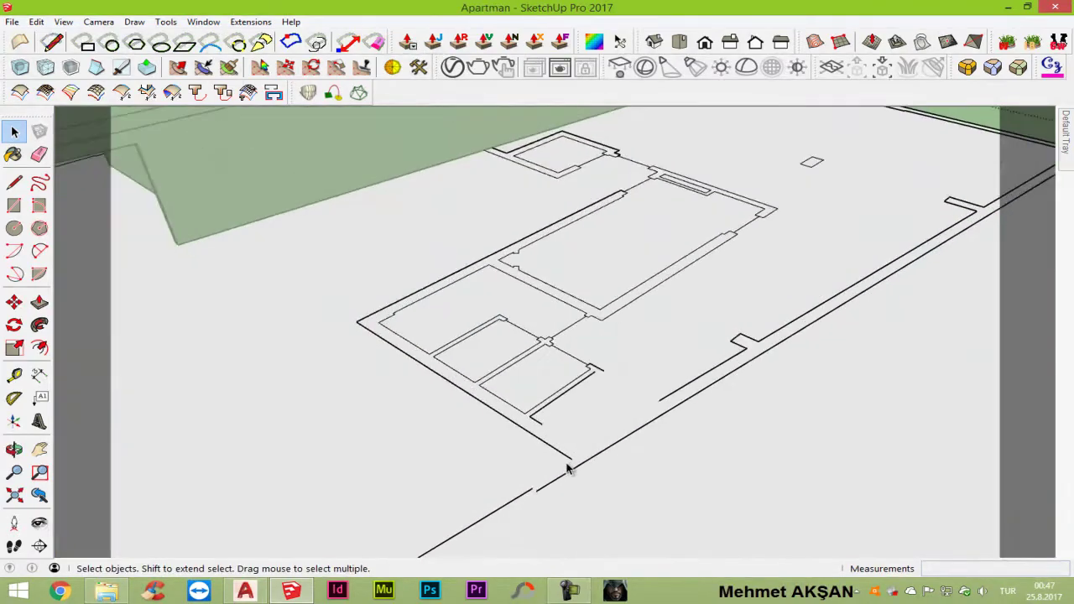
scroll(566, 466, "up", 2)
key("l")
left_click(506, 517)
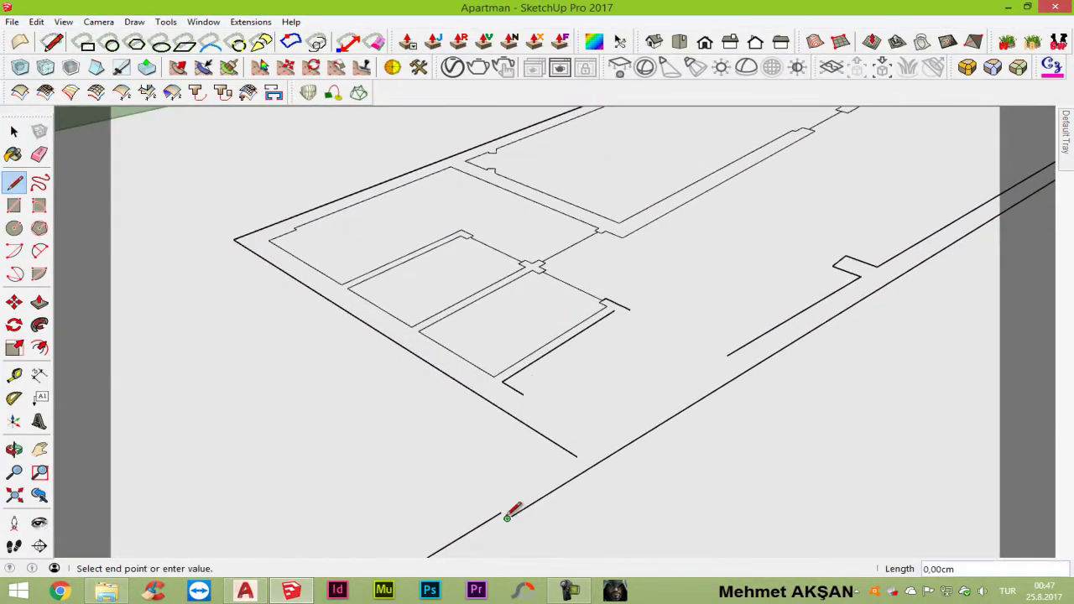
scroll(496, 510, "up", 2)
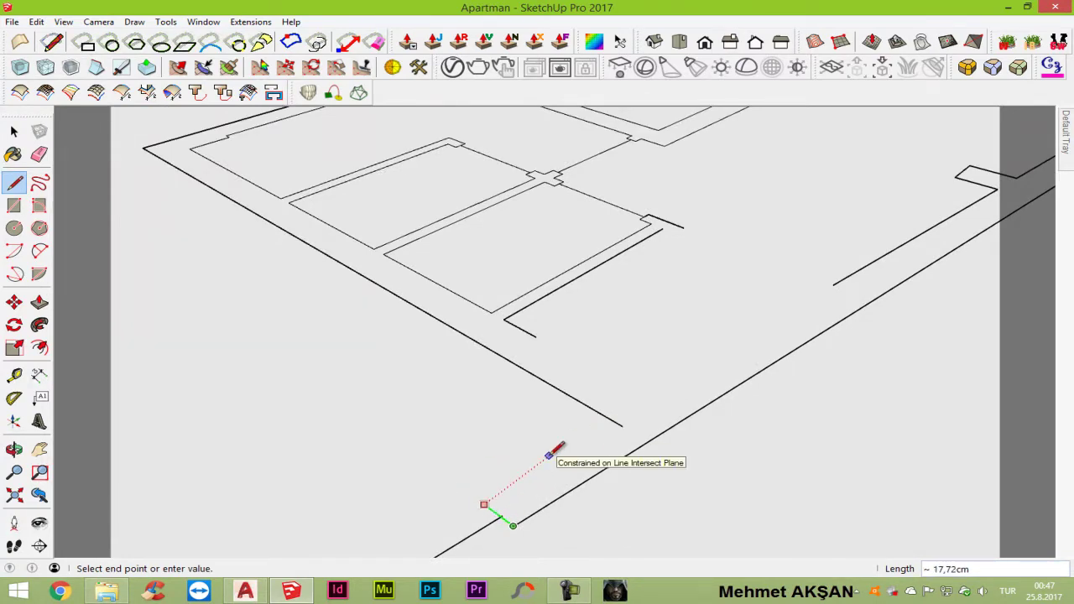
key("space")
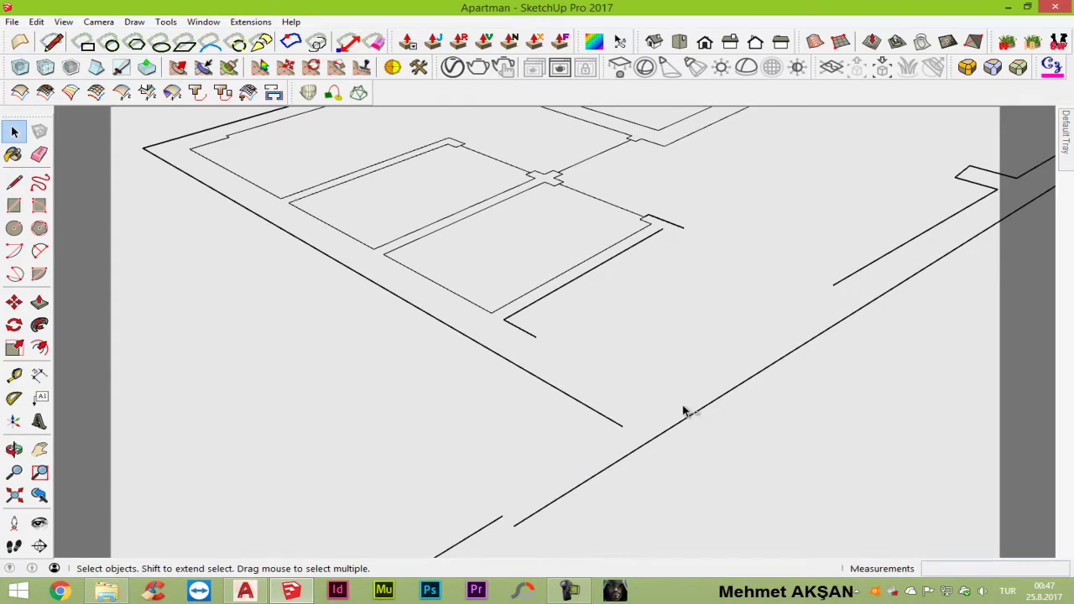
scroll(683, 411, "up", 5)
mouse_move(684, 412)
middle_mouse_down()
mouse_move(627, 280)
mouse_move(539, 194)
mouse_move(747, 435)
middle_mouse_up()
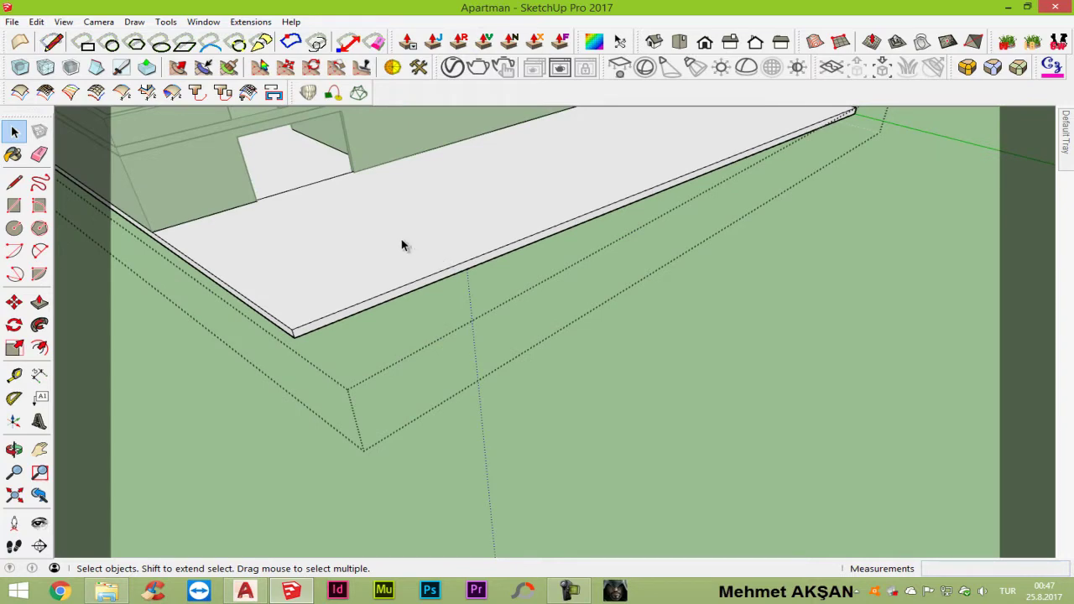
Step: Move the slab geometry a typed distance along the green axis, then view its underside
key("m")
left_click(398, 215)
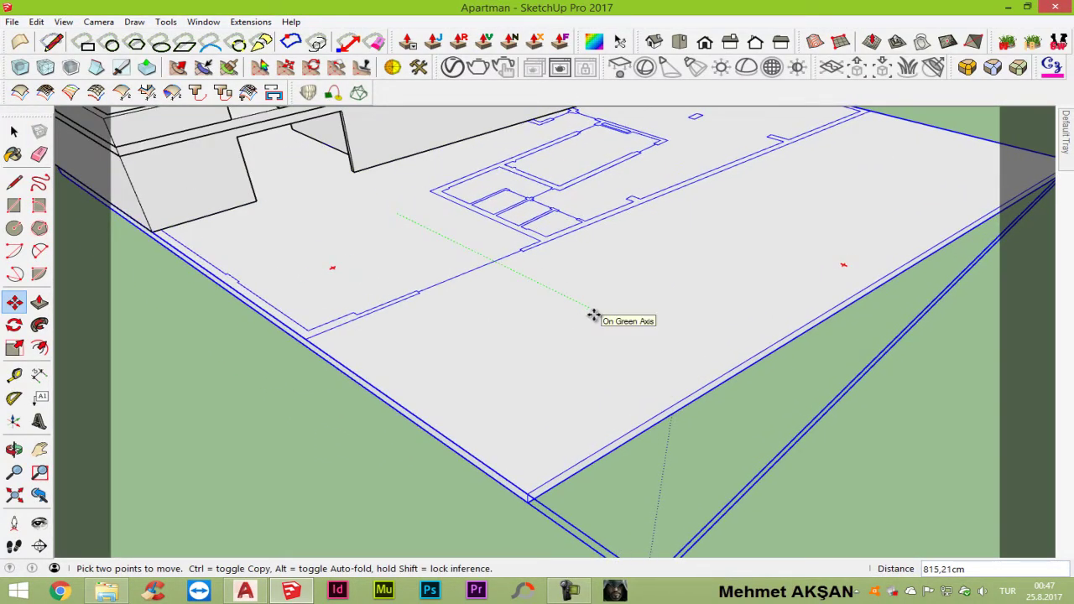
key("Return")
key("space")
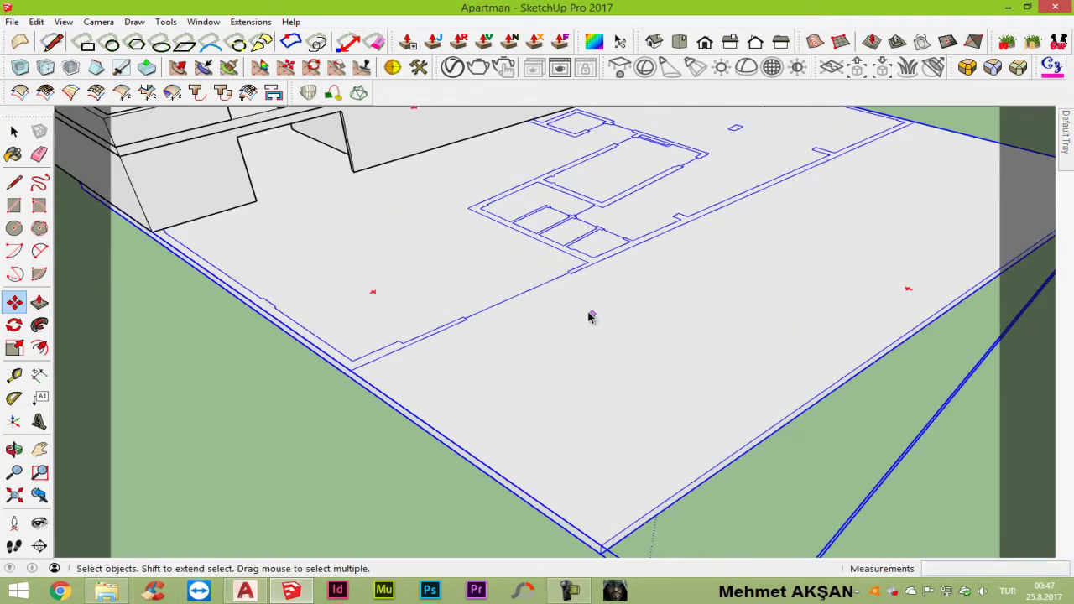
middle_click_drag(566, 419, 539, 299)
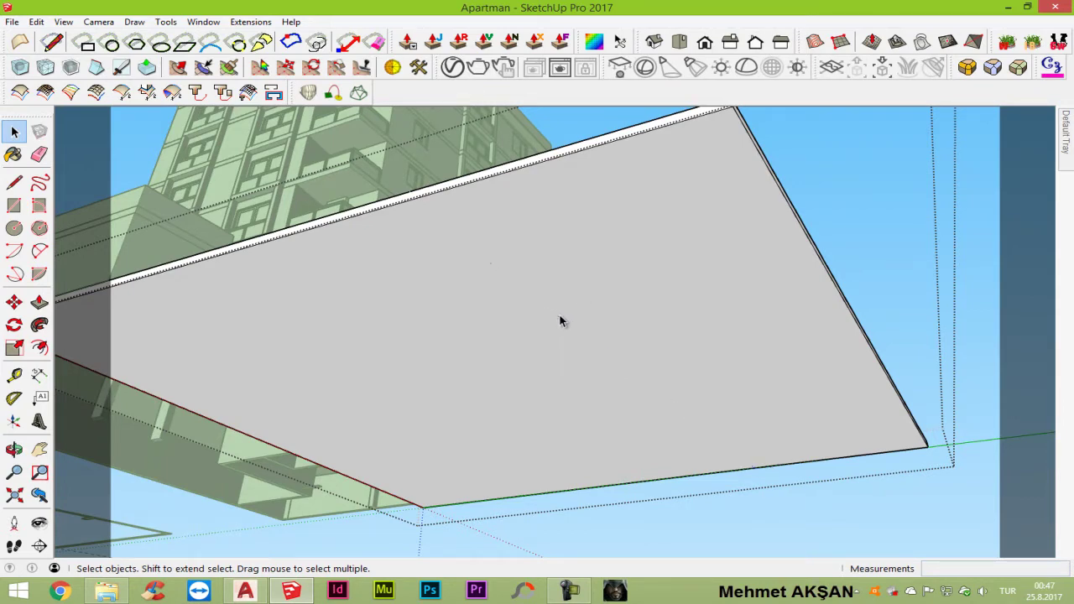
Step: Hide the slab's large bottom face so the floor-plan outlines show from beneath
left_click(560, 319)
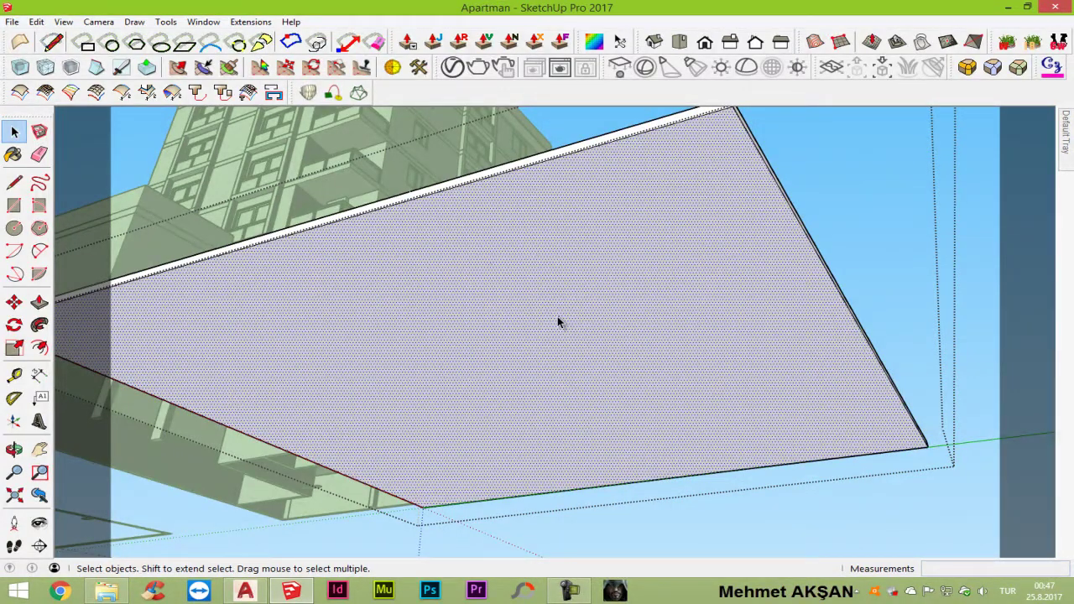
key("ctrl+t")
left_click(491, 268)
right_click(491, 274)
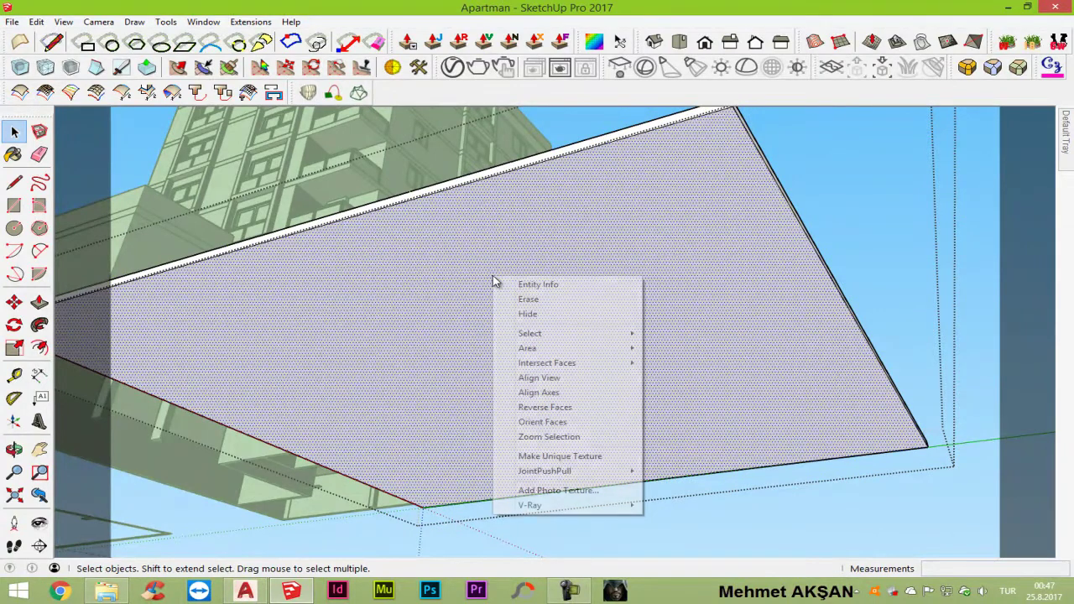
left_click(543, 317)
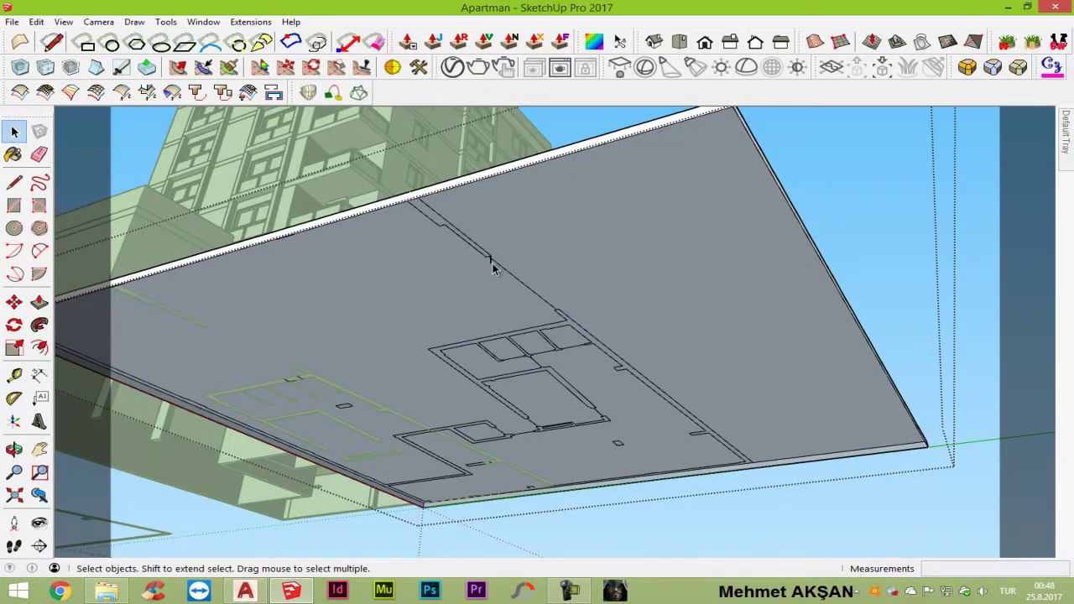
scroll(491, 272, "up", 3)
scroll(488, 265, "up", 2)
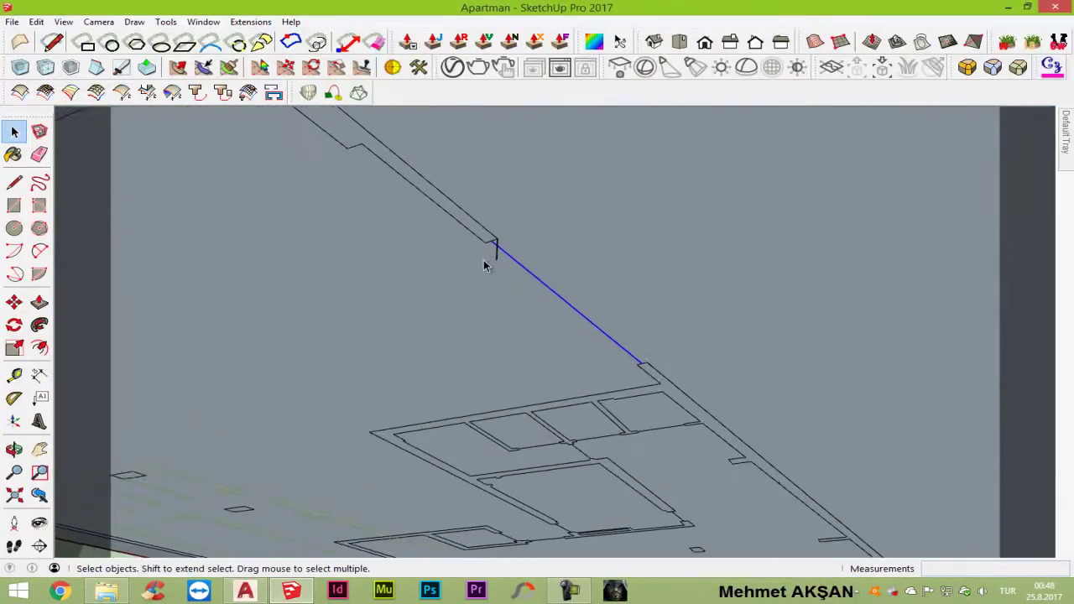
scroll(500, 273, "down", 3)
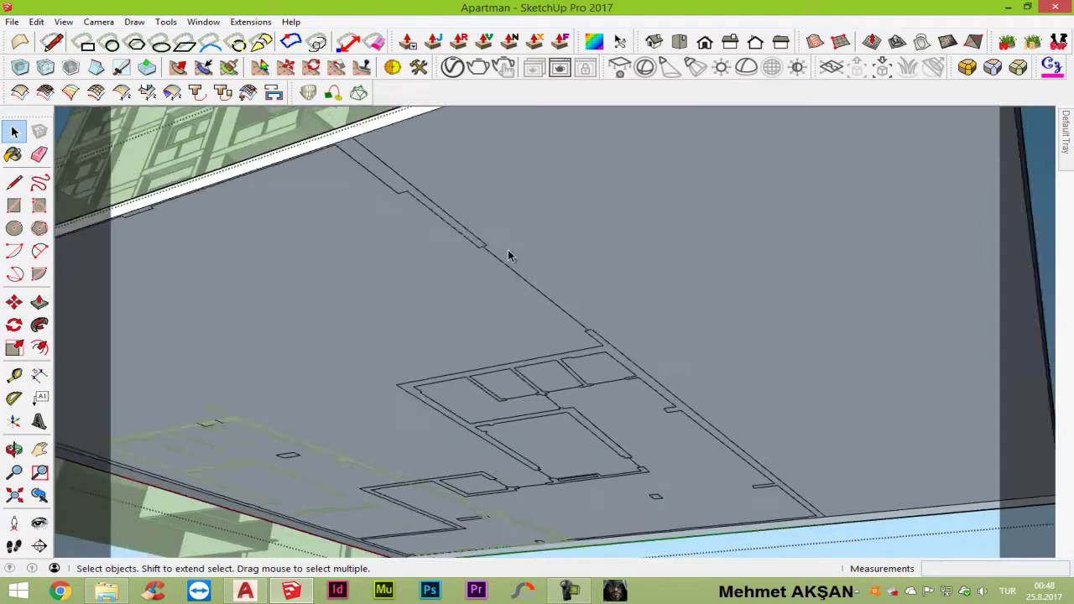
scroll(587, 336, "down", 3)
left_click(35, 22)
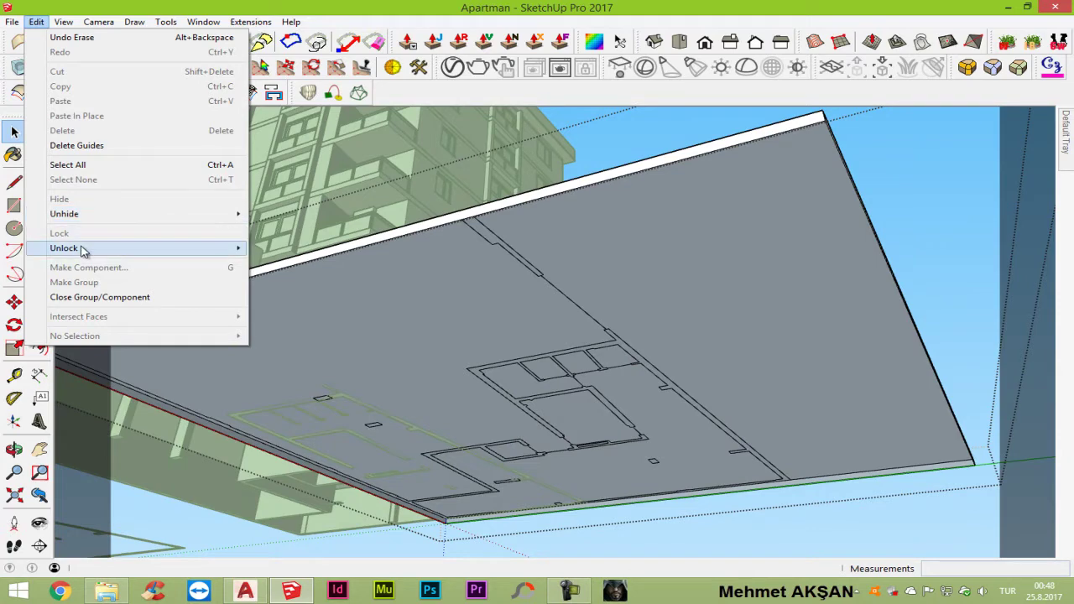
mouse_move(64, 214)
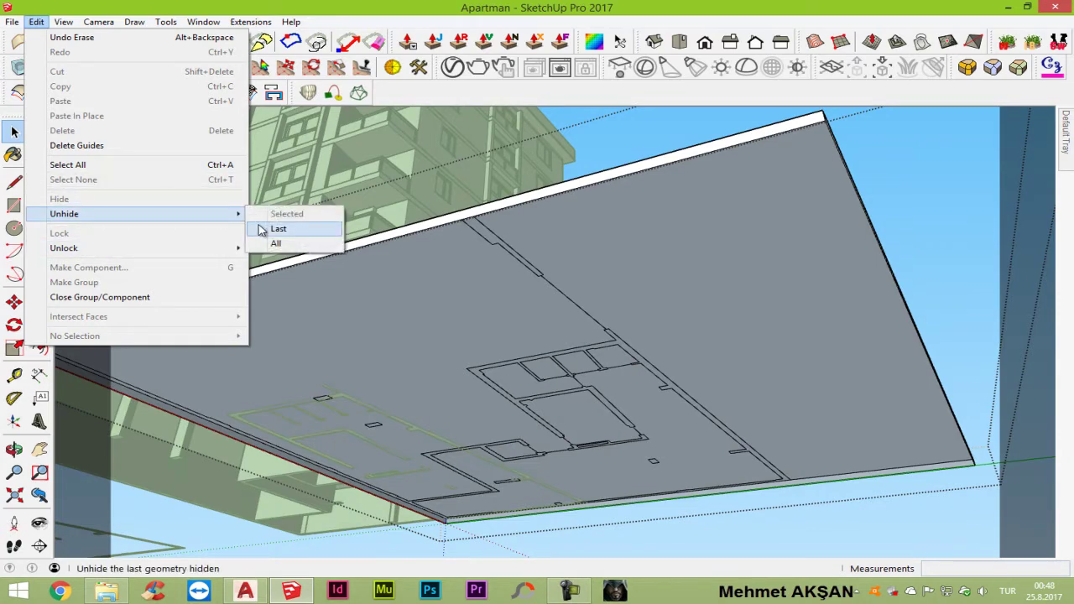
Step: Unhide the last hidden bottom face with Edit > Unhide > Last
left_click(278, 228)
mouse_move(278, 251)
middle_mouse_down()
mouse_move(593, 382)
mouse_move(520, 472)
mouse_move(604, 396)
mouse_move(613, 340)
middle_mouse_up()
scroll(565, 386, "up", 2)
scroll(593, 390, "up", 2)
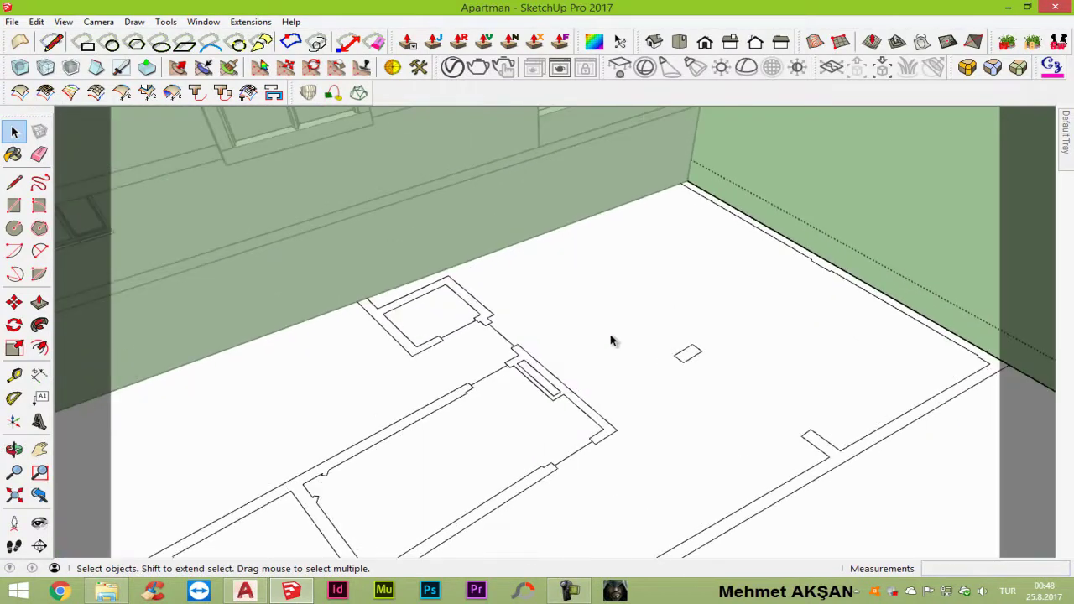
scroll(679, 205, "down", 4)
Step: Move the slab group 1000 along the green axis back against the building
left_click(669, 378)
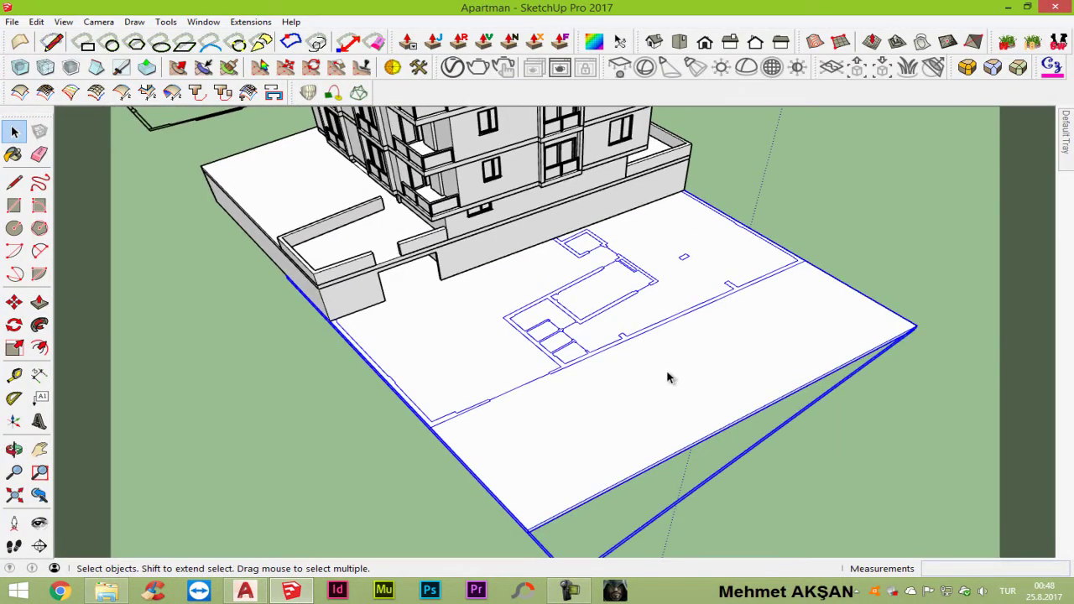
key("m")
left_click(627, 419)
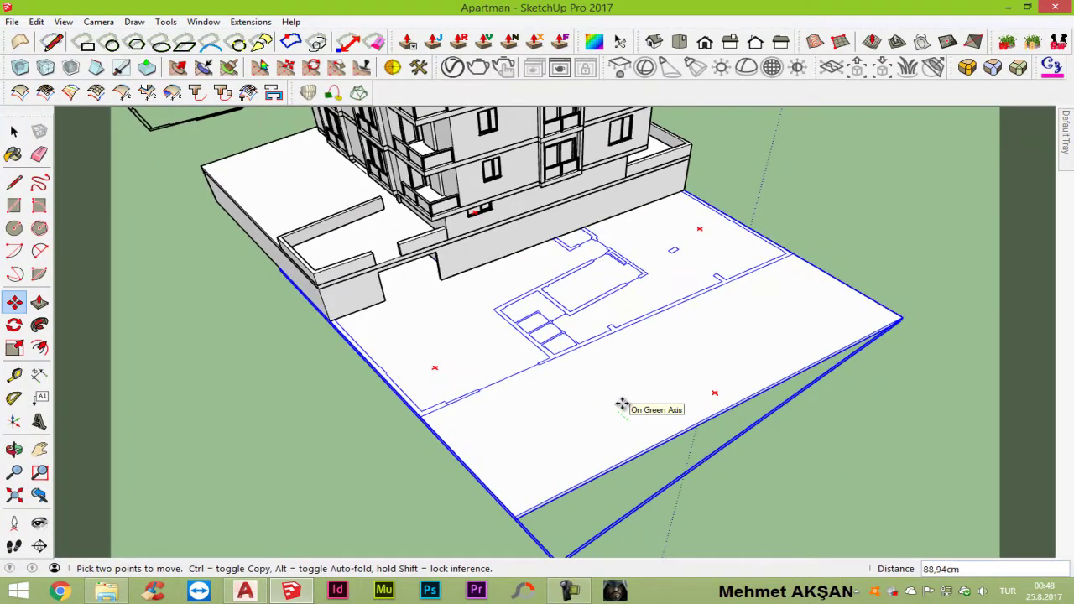
key("Return")
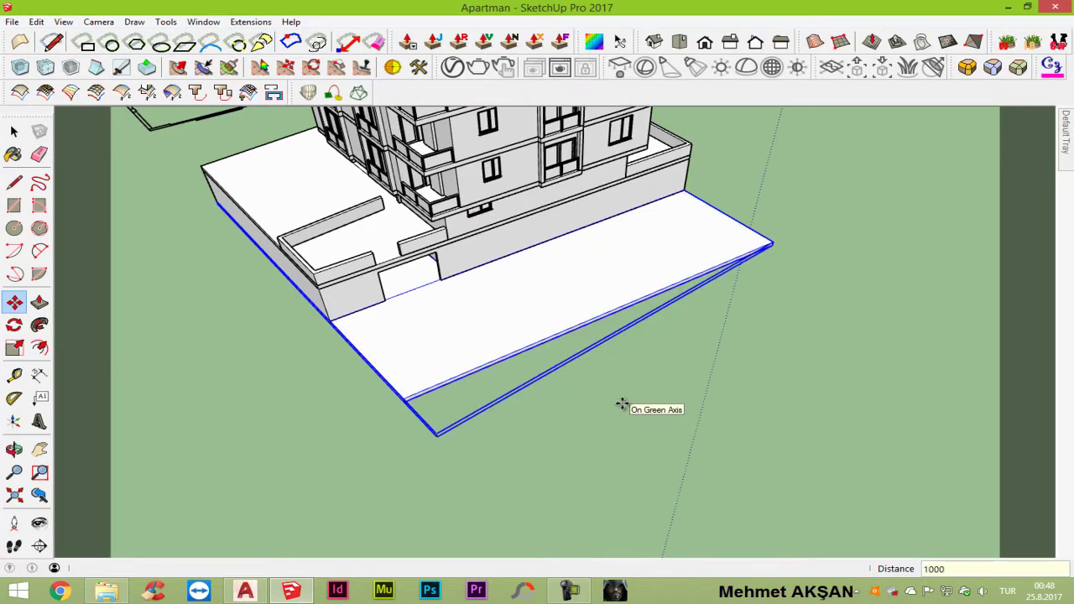
key("space")
left_click(550, 370)
middle_click_drag(550, 371, 820, 168)
scroll(384, 412, "down", 3)
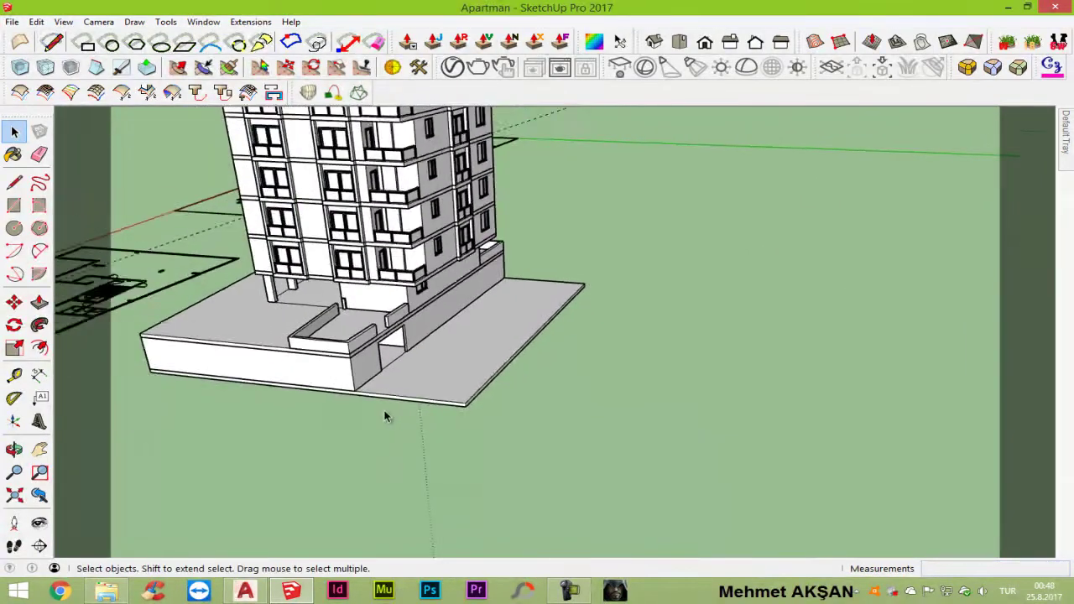
scroll(315, 352, "down", 2)
Step: Trace the first entrance wall line from the plan's wall corner to its right end
mouse_move(314, 353)
middle_mouse_down()
mouse_move(635, 444)
mouse_move(594, 445)
middle_mouse_up()
scroll(504, 378, "down", 2)
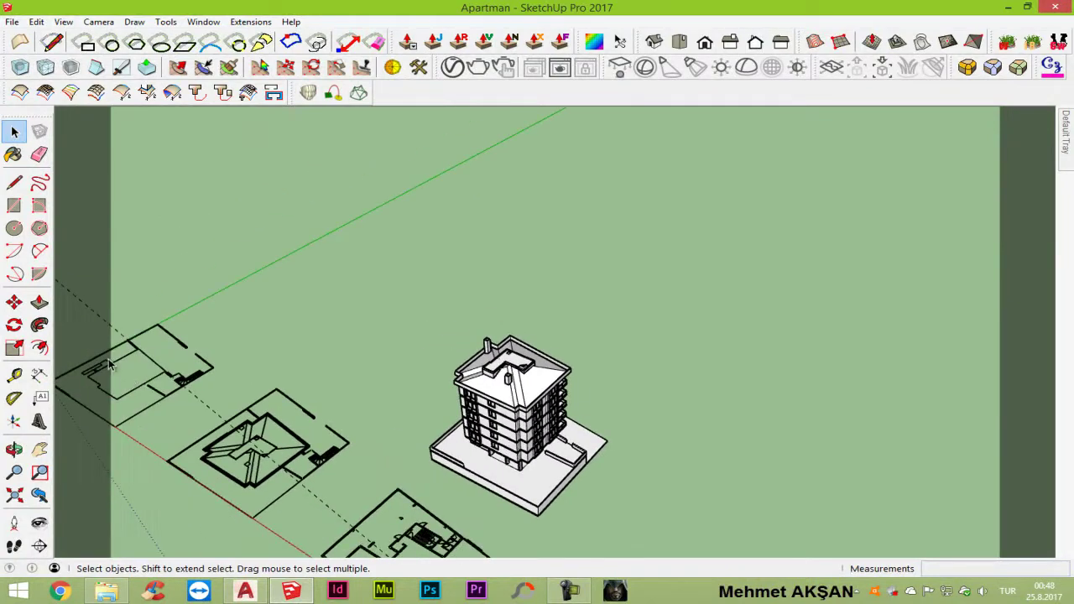
scroll(143, 342, "up", 3)
scroll(143, 342, "up", 2)
scroll(143, 341, "up", 2)
scroll(142, 341, "up", 2)
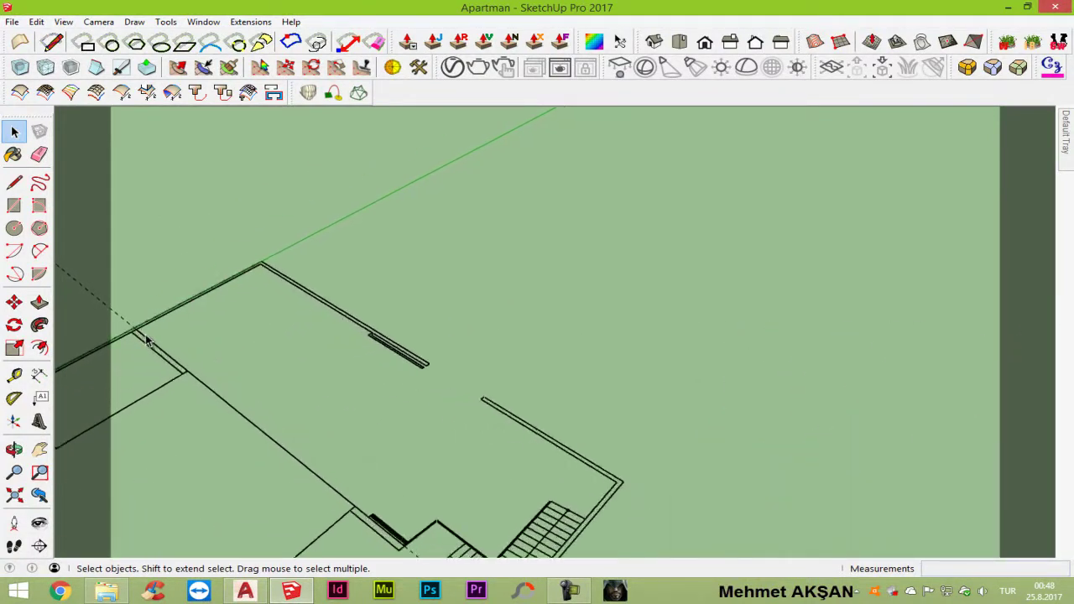
scroll(145, 340, "up", 1)
key("l")
scroll(134, 323, "up", 2)
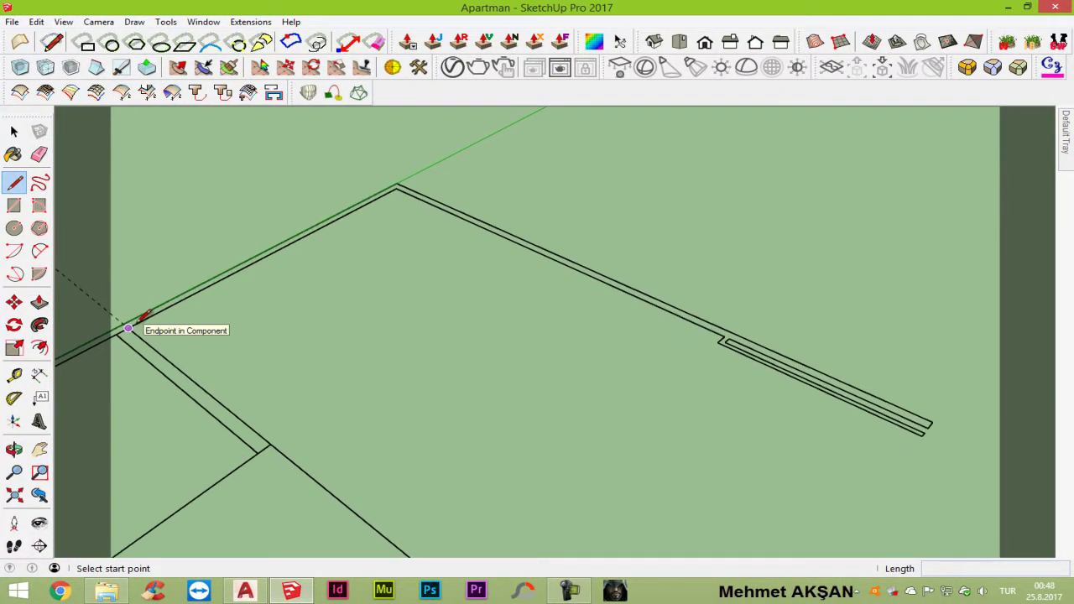
left_click(128, 326)
scroll(120, 319, "up", 2)
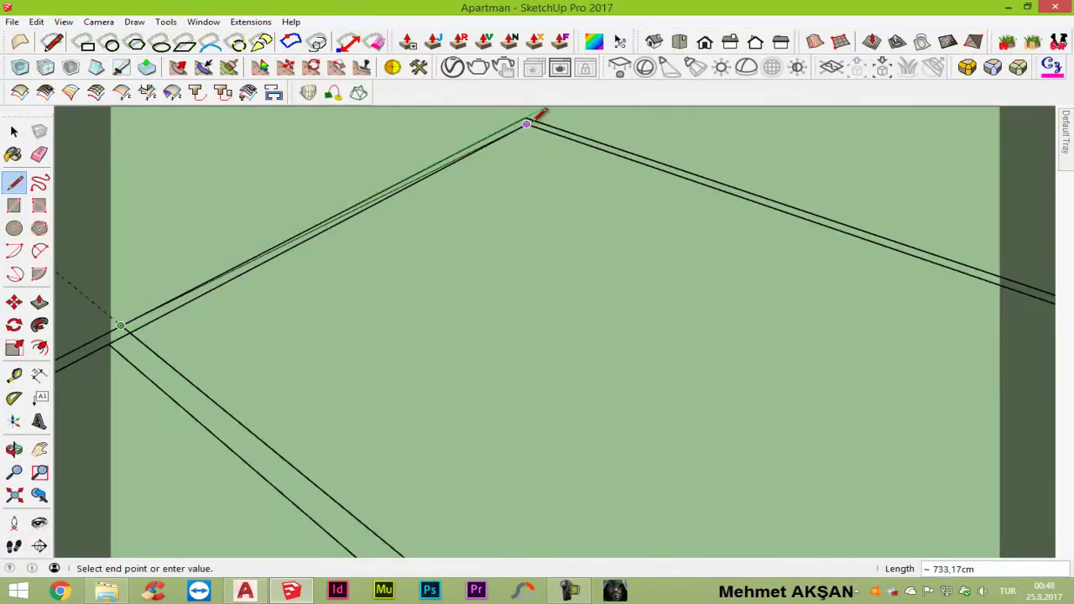
left_click(526, 122)
scroll(184, 304, "down", 1)
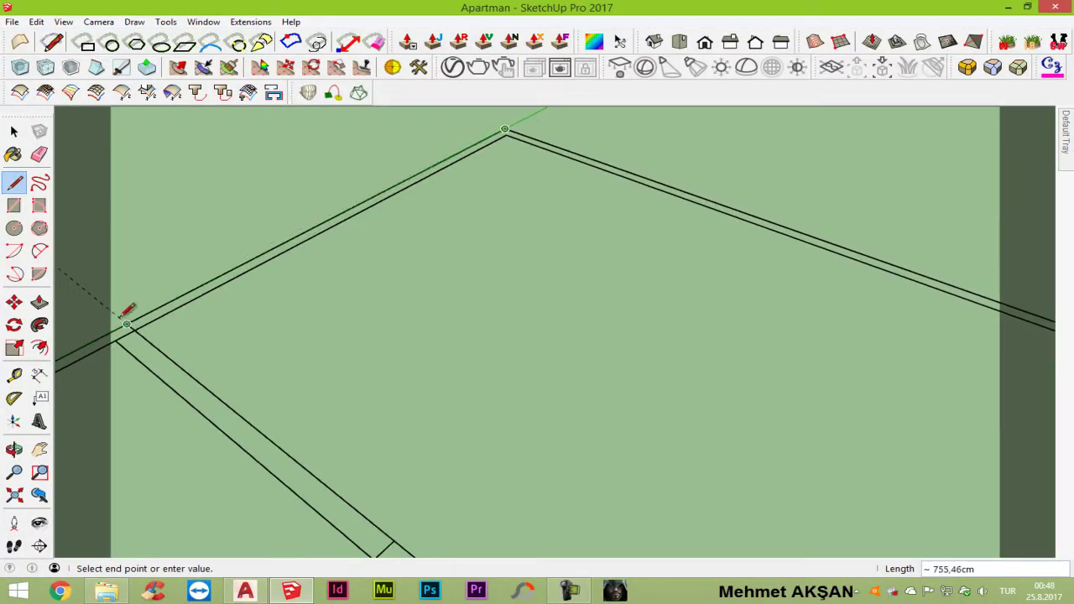
scroll(131, 319, "down", 1)
scroll(252, 260, "down", 2)
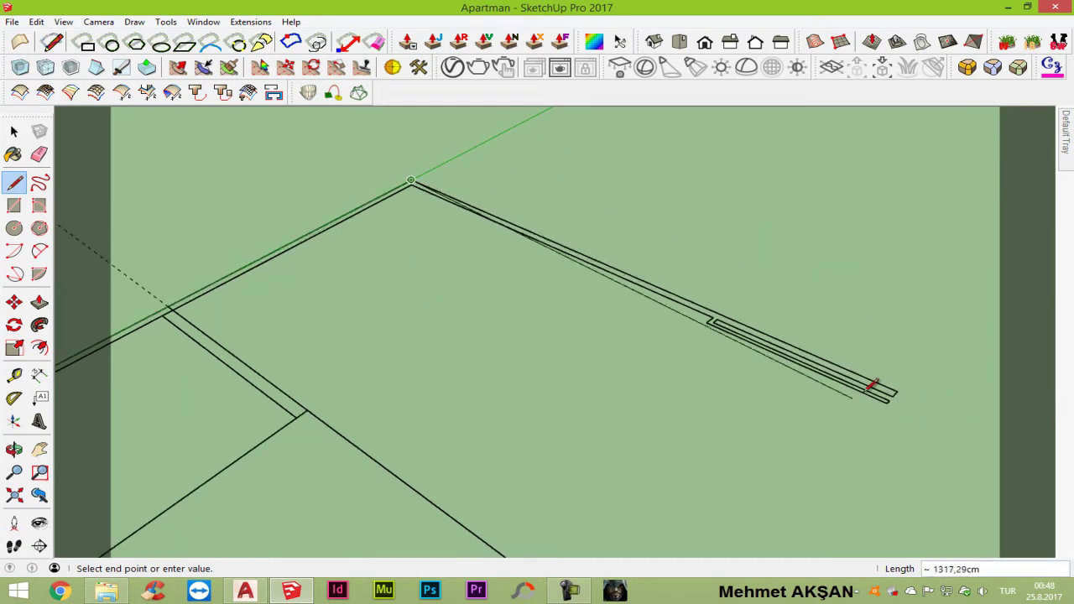
left_click(894, 387)
Step: Trace the wall's return edges from its far end back past the notch corner
scroll(894, 388, "up", 1)
scroll(902, 388, "up", 2)
scroll(901, 391, "up", 2)
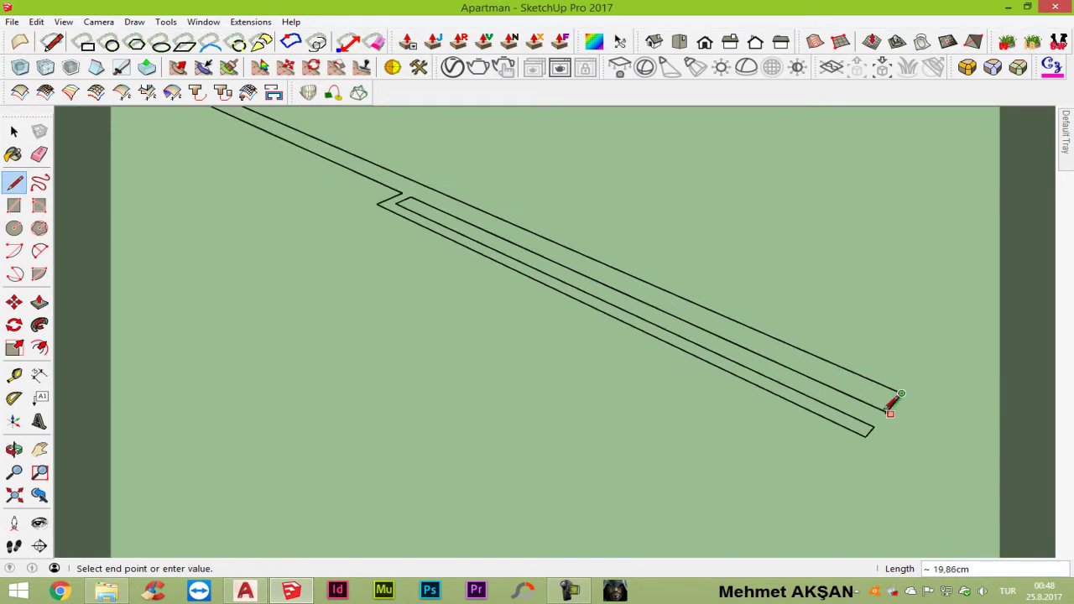
scroll(891, 406, "up", 2)
scroll(902, 403, "up", 1)
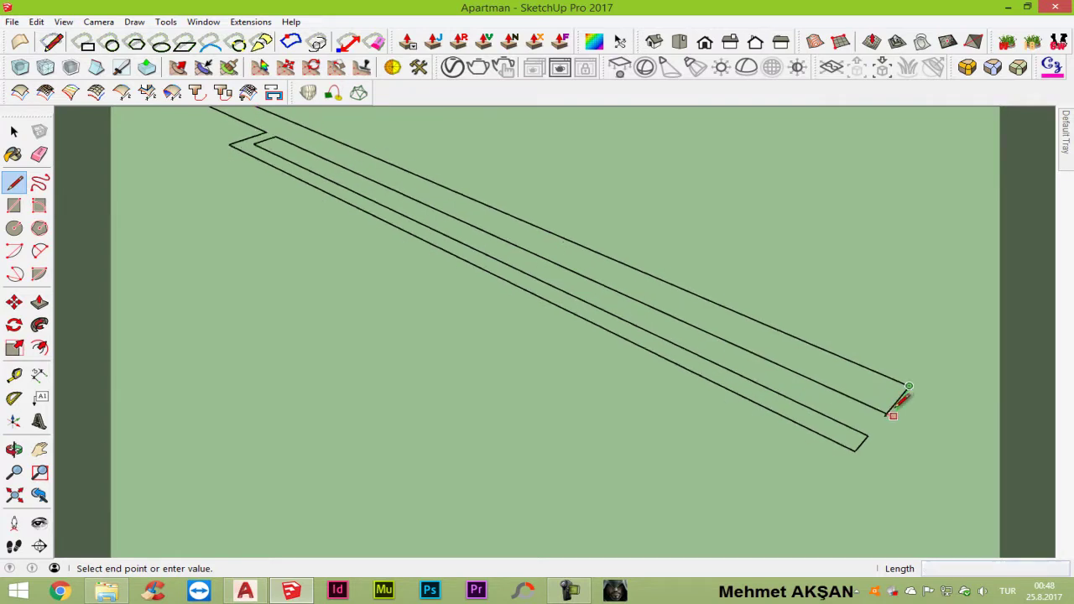
scroll(891, 411, "up", 2)
scroll(887, 414, "up", 2)
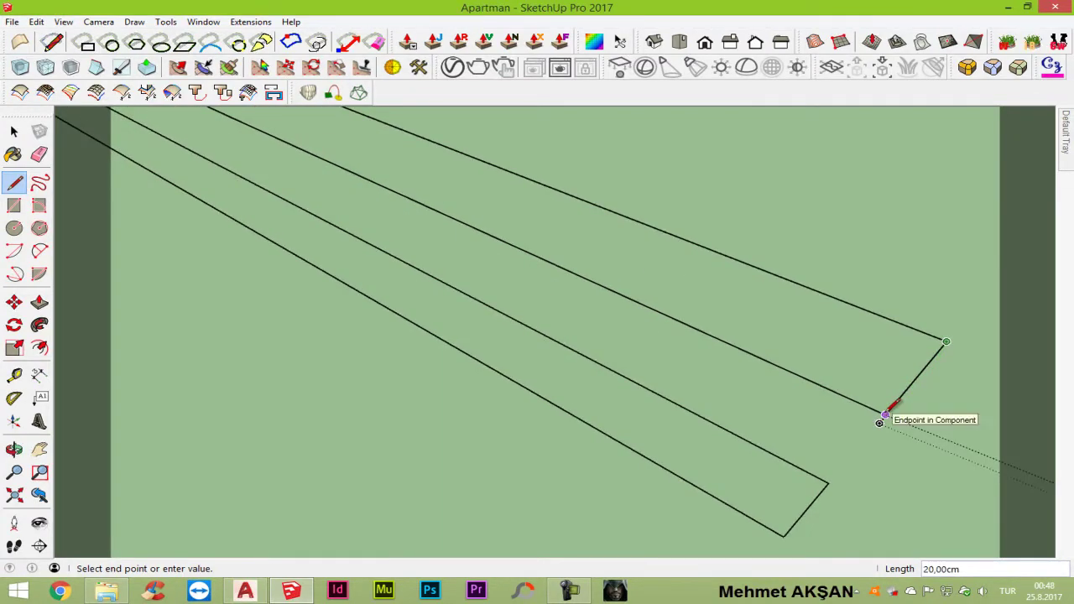
scroll(888, 409, "down", 3)
scroll(889, 407, "down", 2)
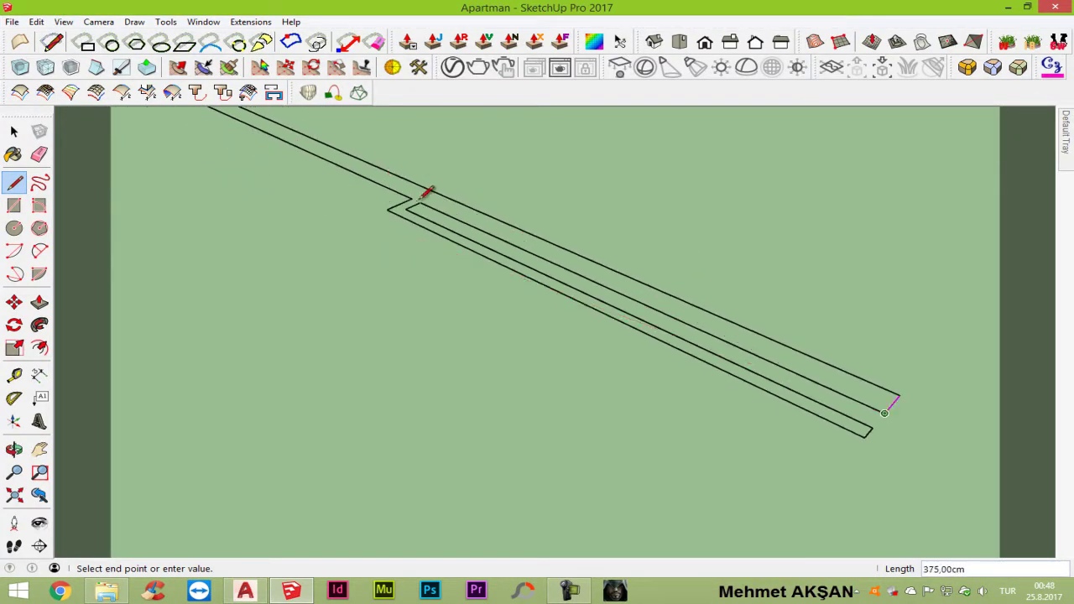
scroll(411, 205, "up", 2)
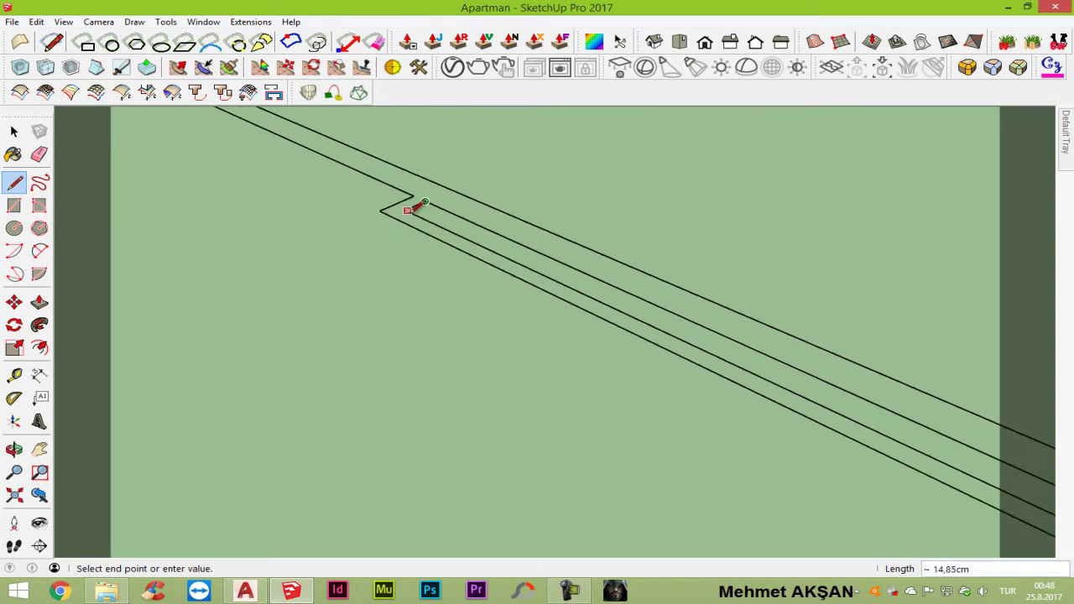
scroll(412, 204, "up", 2)
scroll(403, 206, "up", 2)
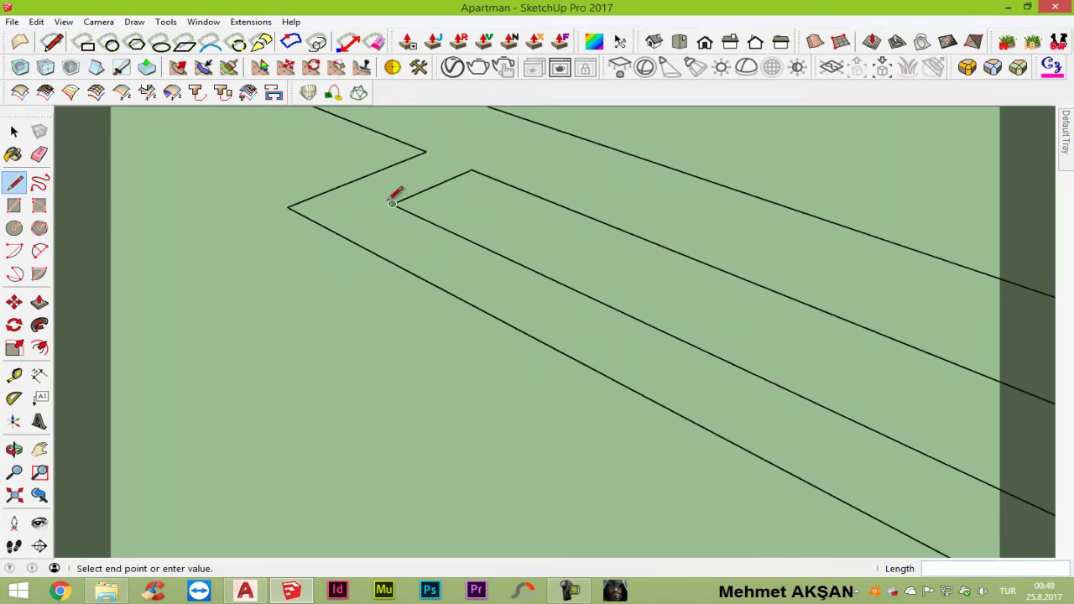
scroll(393, 202, "down", 1)
scroll(411, 201, "down", 2)
scroll(419, 189, "down", 1)
scroll(411, 198, "down", 1)
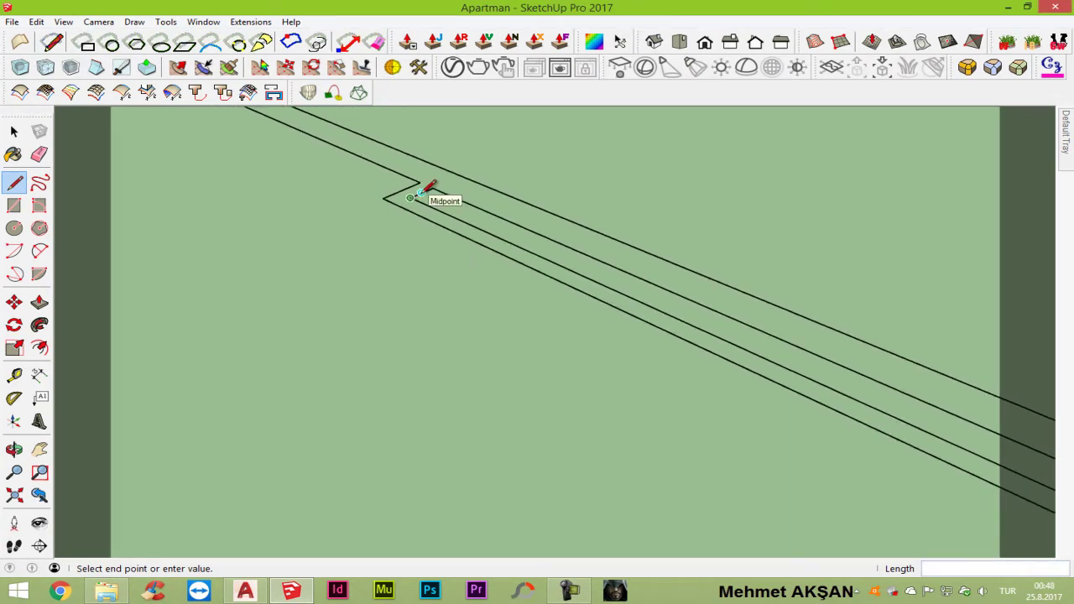
scroll(420, 191, "down", 2)
scroll(782, 372, "up", 1)
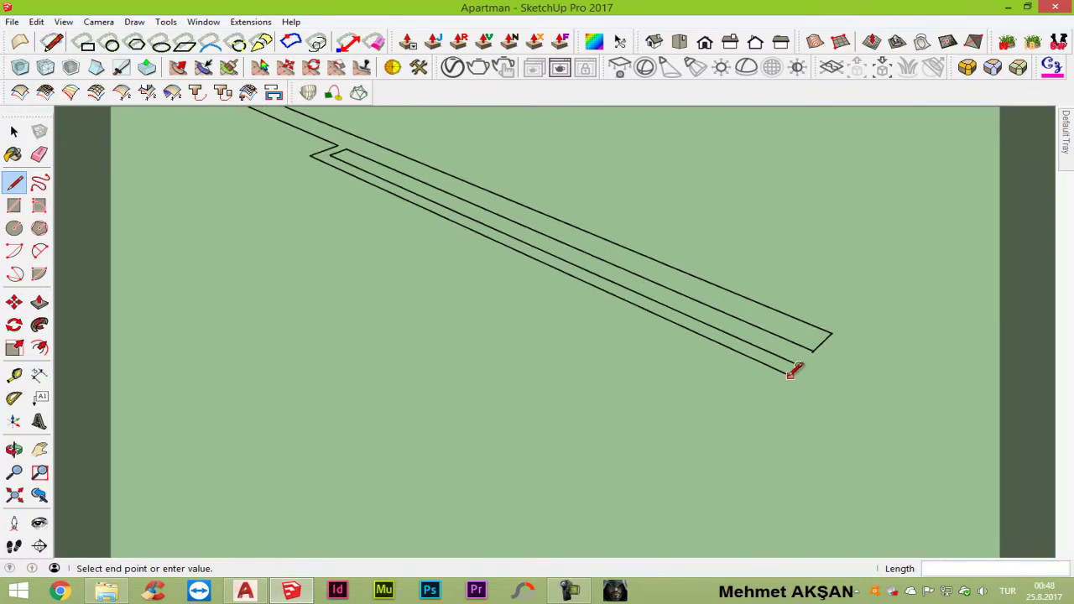
scroll(784, 372, "up", 2)
scroll(789, 373, "up", 2)
scroll(794, 375, "up", 1)
scroll(788, 373, "up", 1)
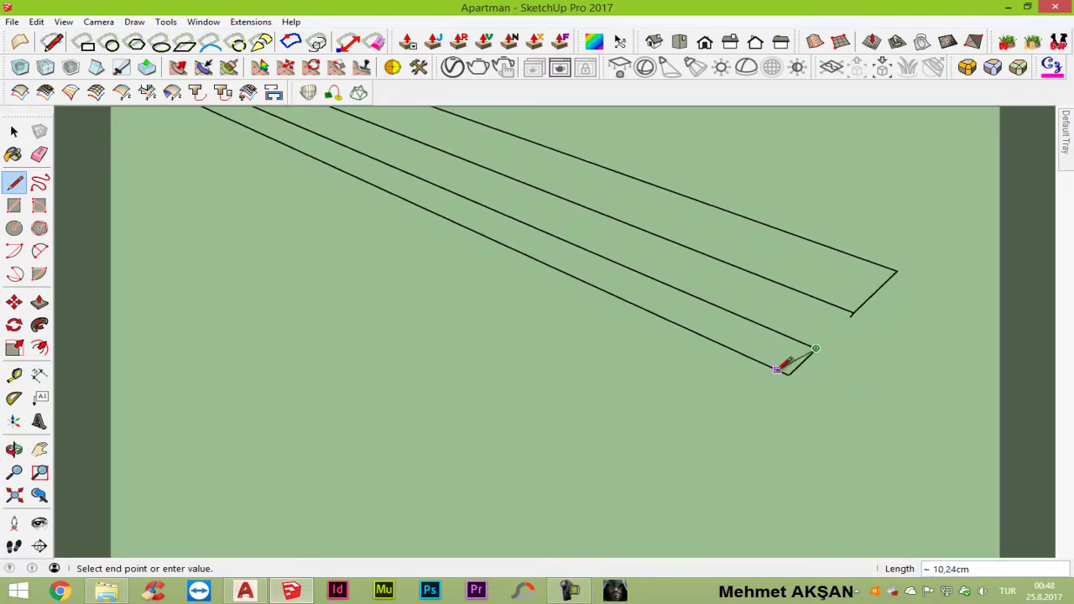
left_click(788, 373)
scroll(788, 373, "down", 1)
scroll(789, 372, "down", 4)
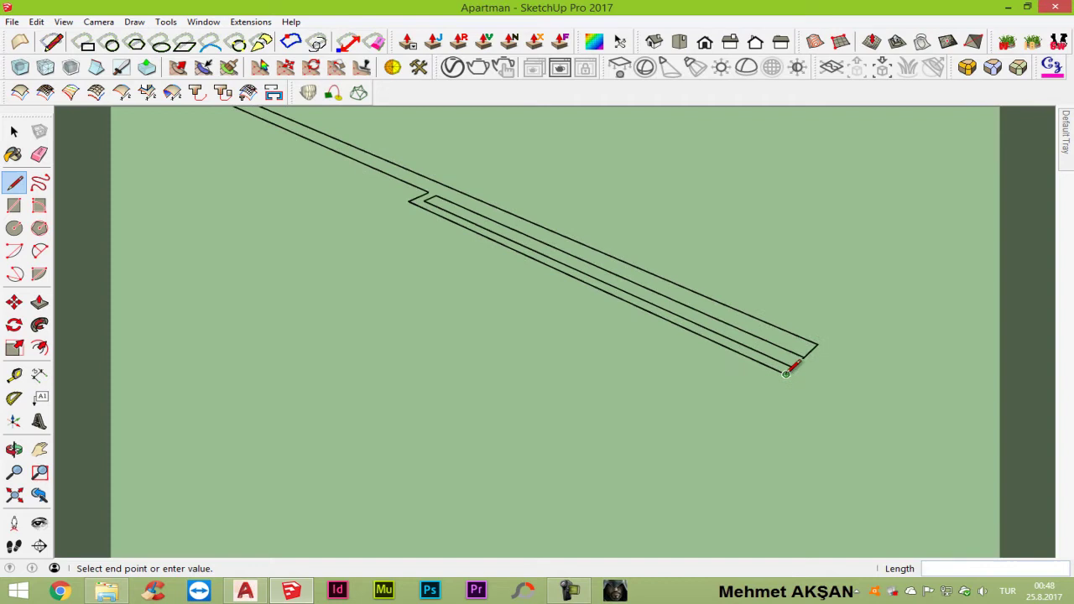
left_click(407, 202)
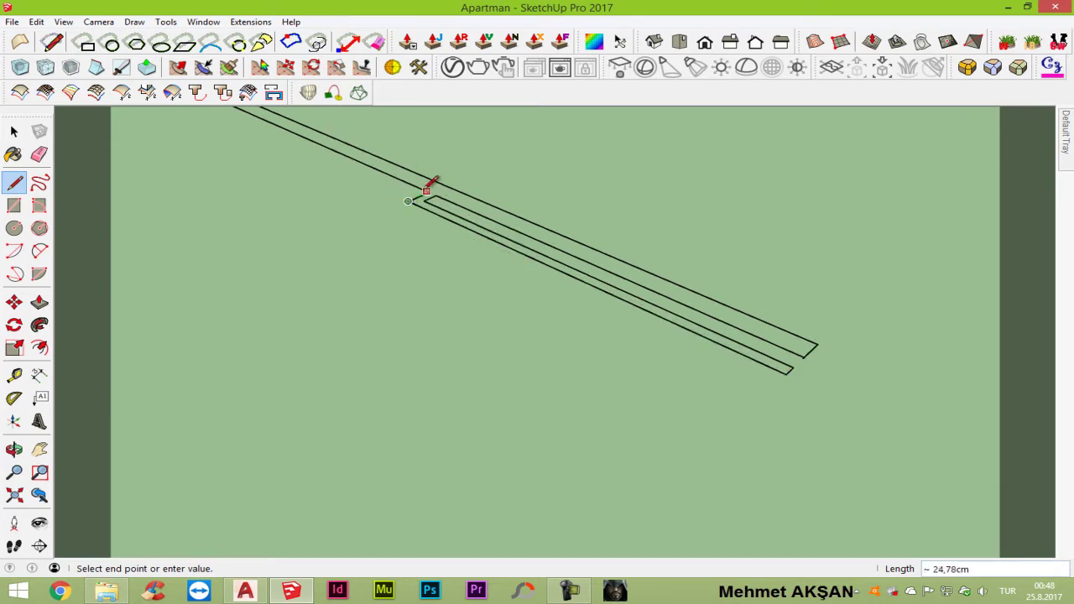
scroll(425, 192, "up", 1)
scroll(432, 195, "up", 2)
scroll(440, 198, "up", 1)
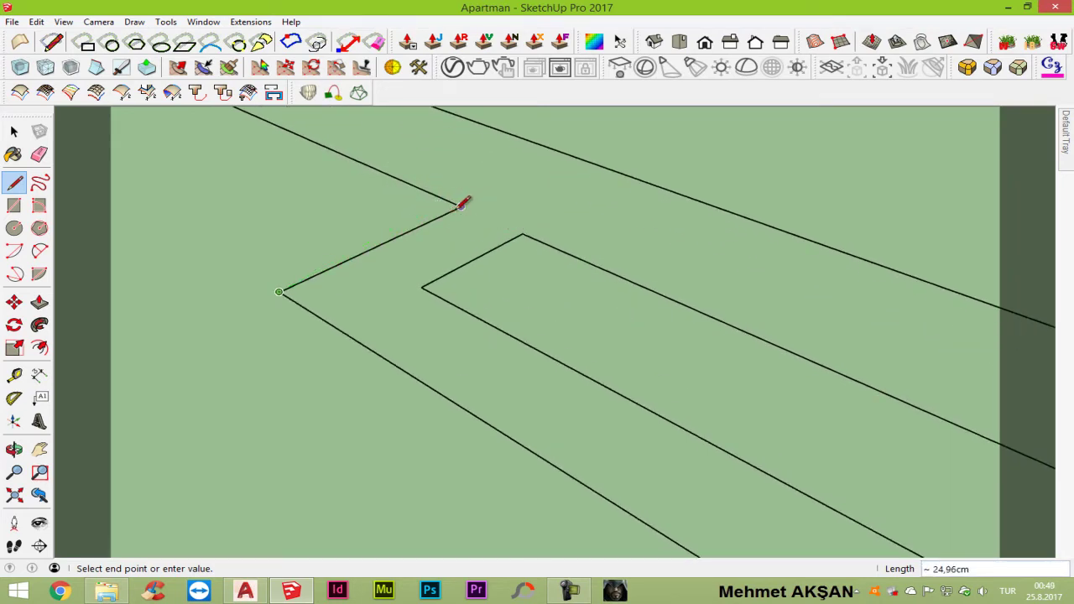
scroll(453, 295, "down", 1)
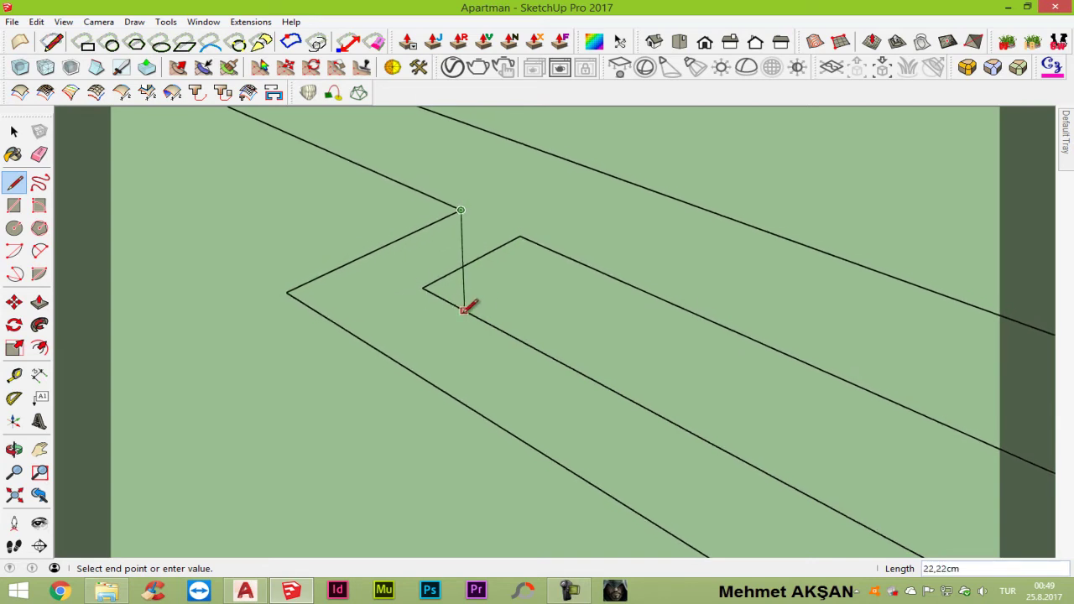
scroll(486, 316, "down", 2)
scroll(511, 332, "down", 1)
left_click(511, 335)
scroll(511, 336, "down", 2)
scroll(513, 334, "down", 1)
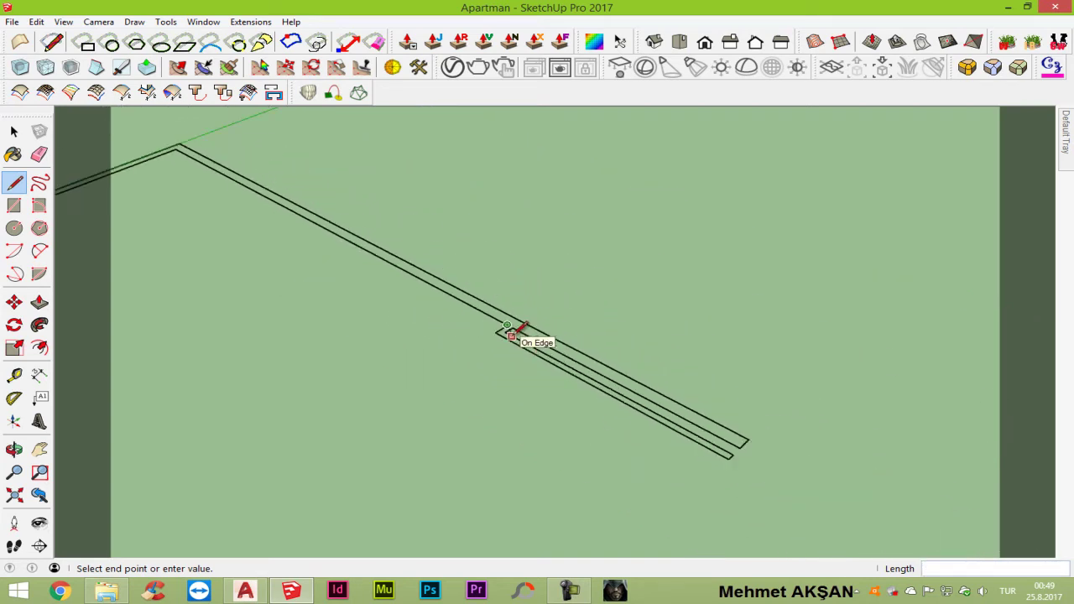
scroll(512, 334, "down", 1)
left_click(307, 223)
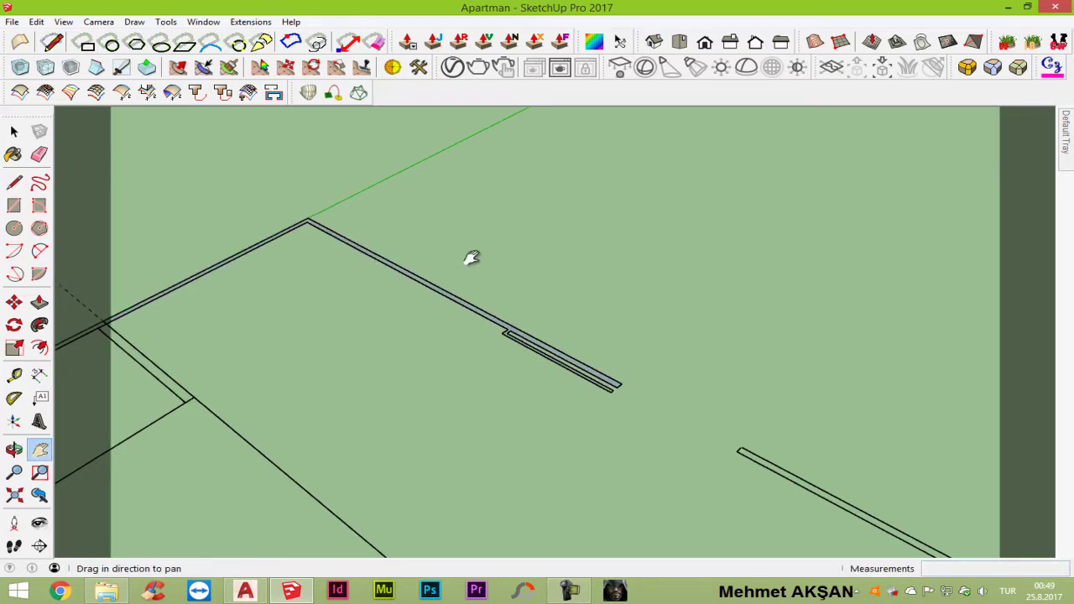
Step: Close the outline beside the staircase so the thin wall strip fills as a face
mouse_move(472, 257)
middle_mouse_down("shift")
mouse_move(338, 173)
mouse_move(639, 265)
middle_mouse_up("shift")
key("l")
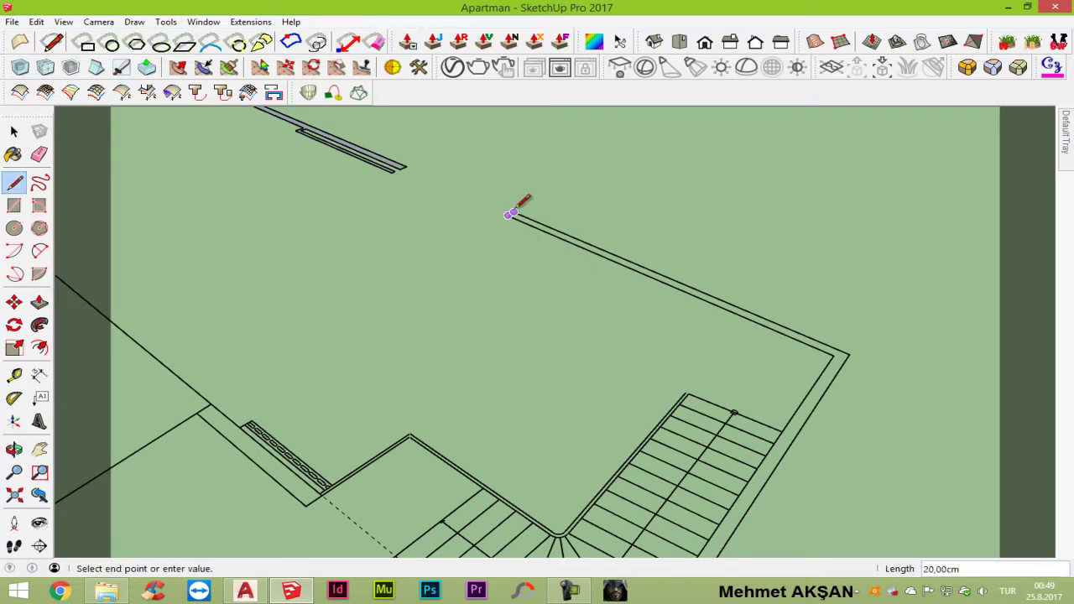
scroll(510, 214, "up", 2)
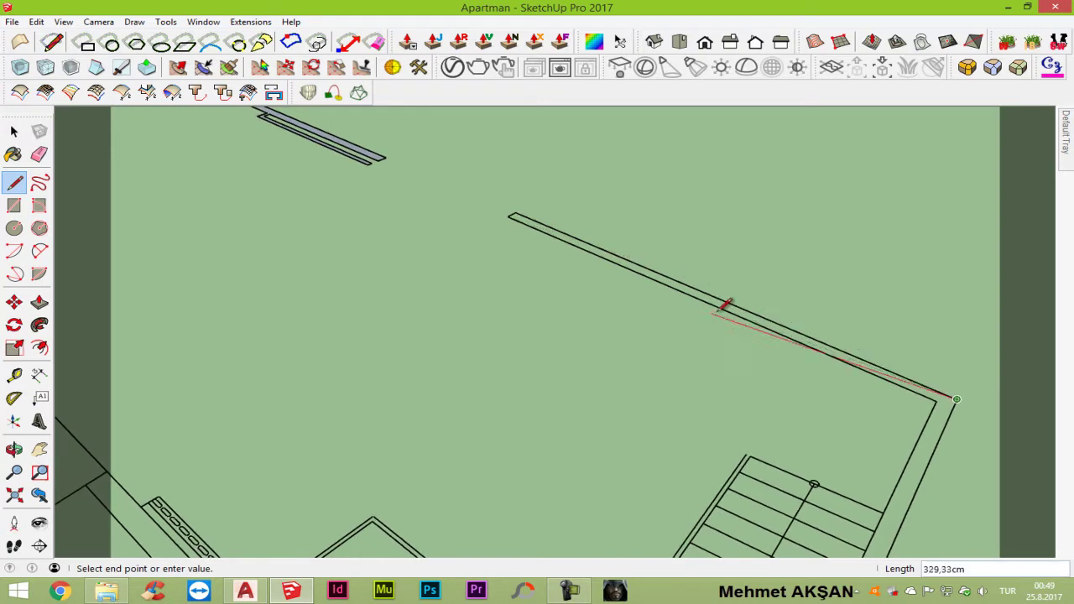
key("h")
mouse_move(779, 492)
left_mouse_down()
mouse_move(752, 304)
mouse_move(781, 173)
mouse_move(740, 356)
left_mouse_up()
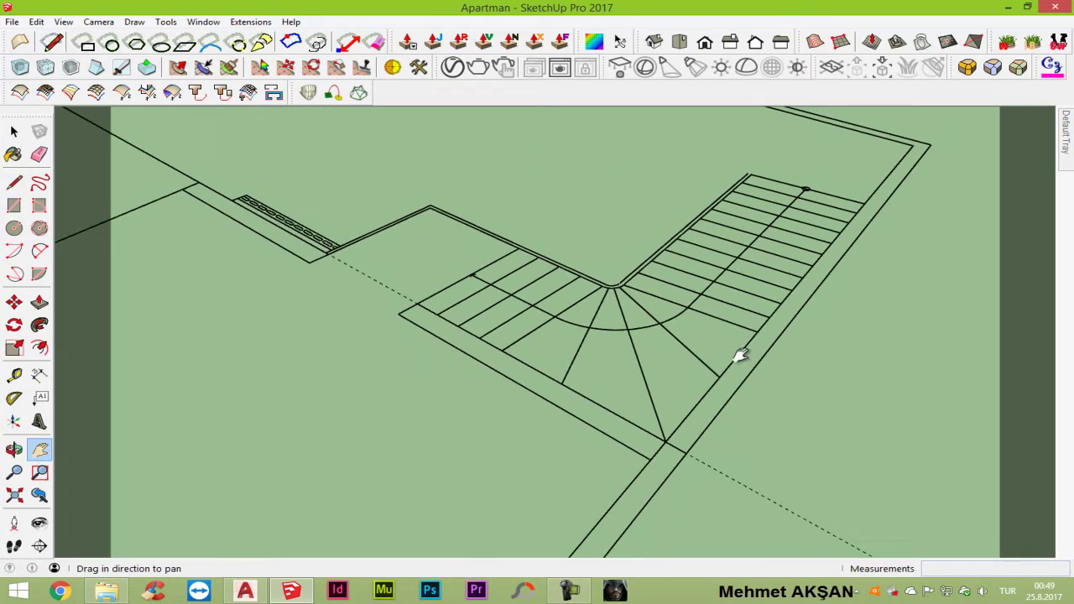
key("Escape")
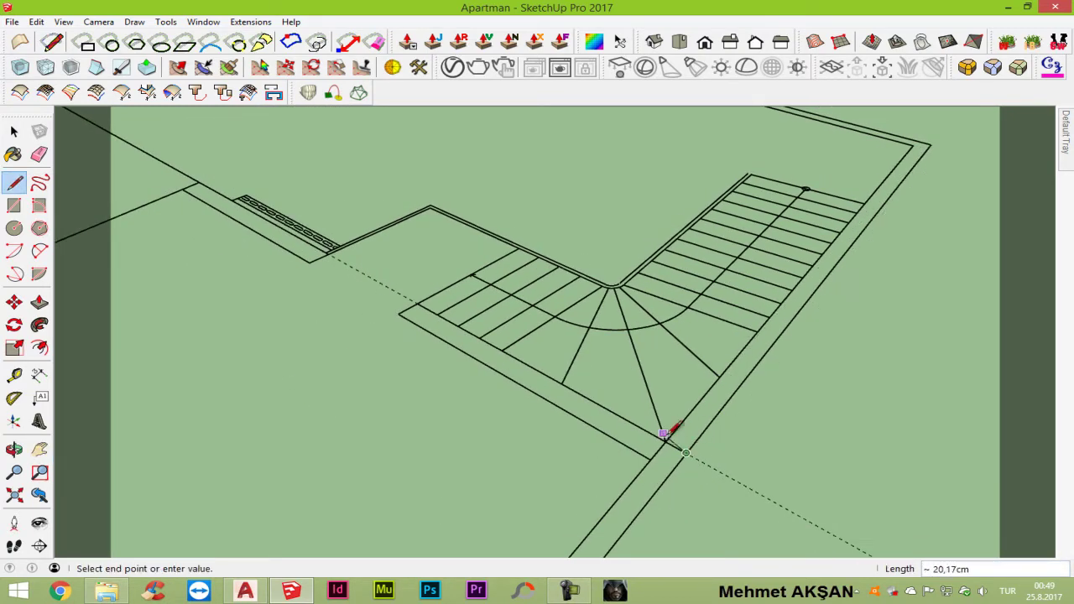
scroll(664, 442, "up", 2)
scroll(666, 439, "up", 2)
scroll(678, 434, "up", 1)
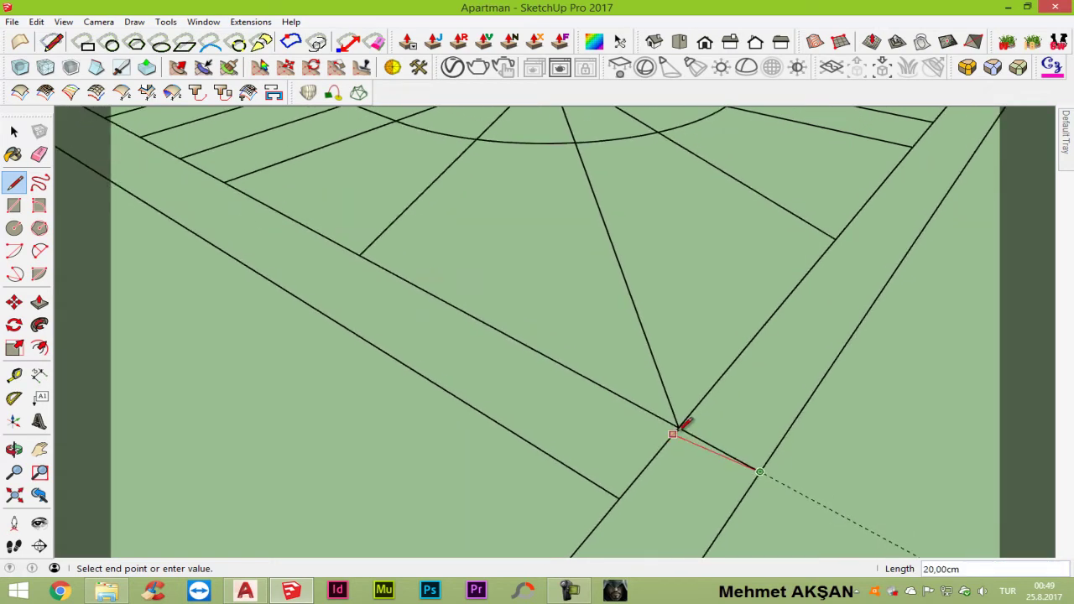
scroll(638, 477, "down", 2)
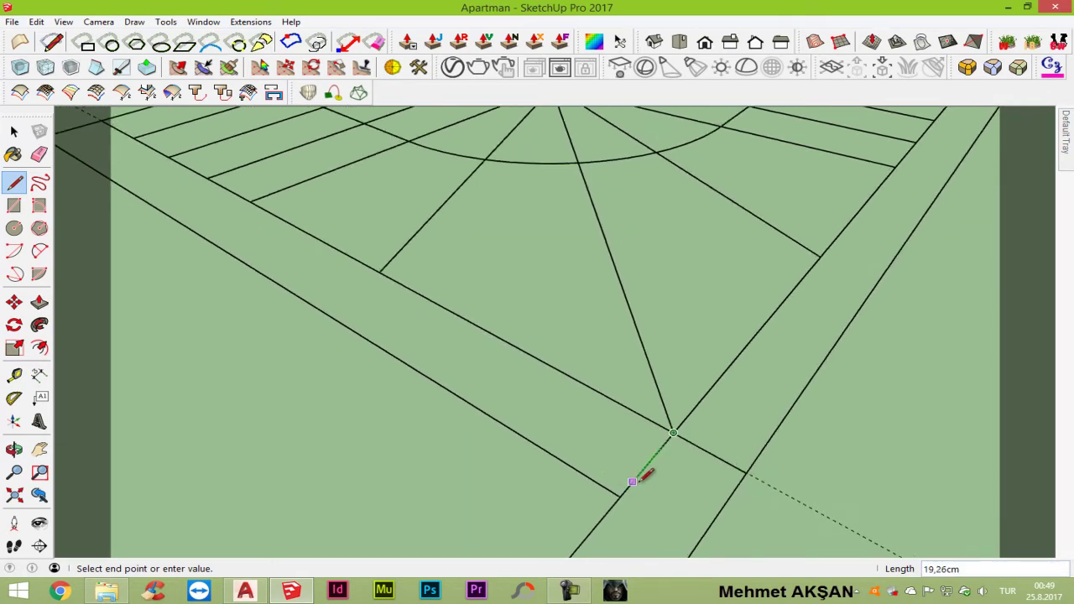
scroll(642, 474, "down", 2)
scroll(642, 472, "down", 2)
scroll(644, 469, "down", 2)
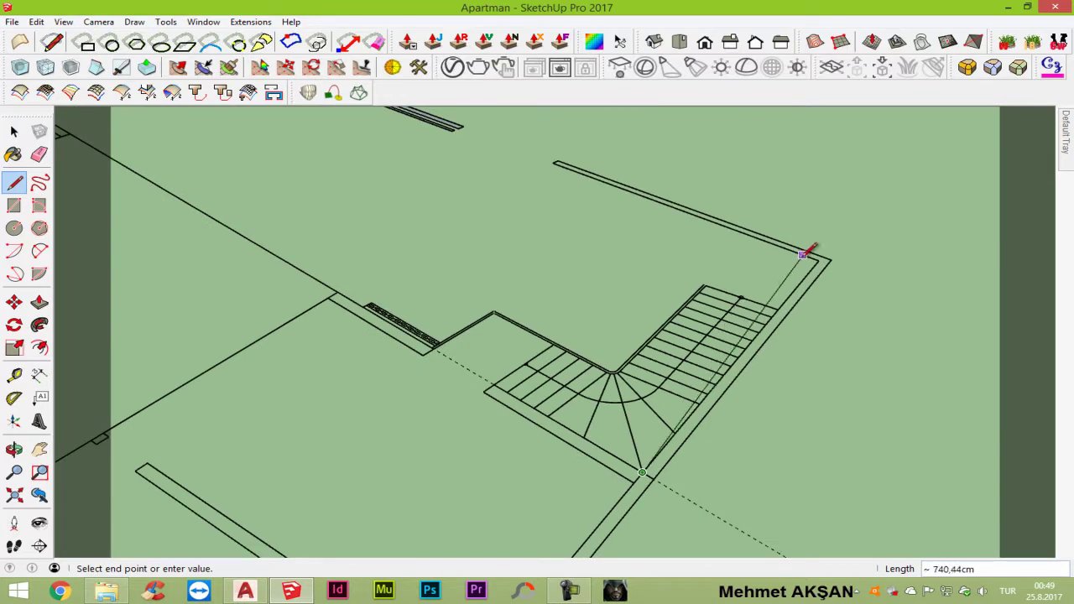
left_click(555, 162)
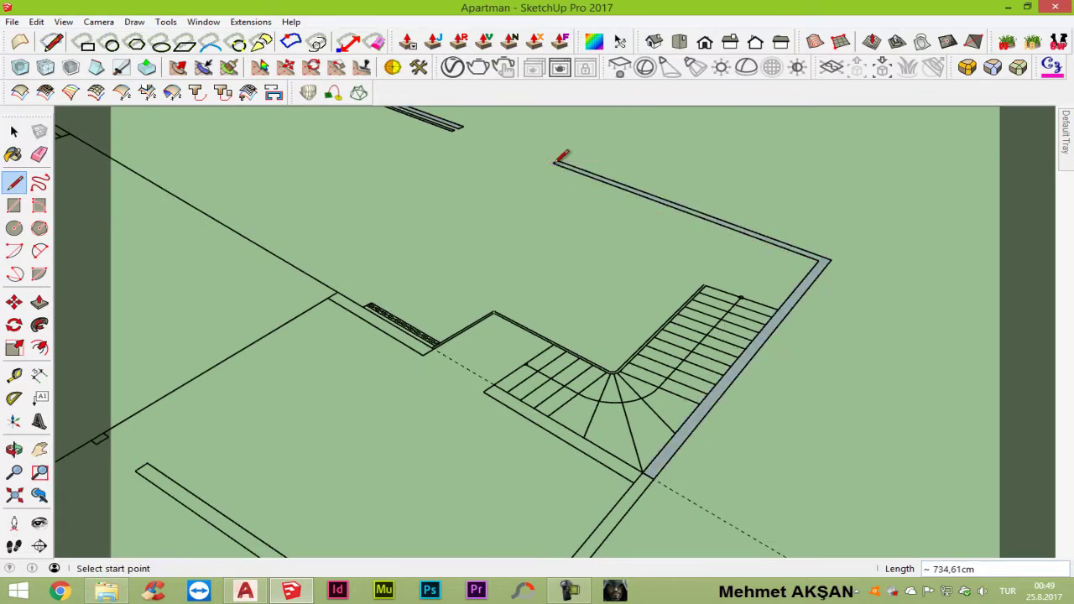
Step: Select the traced entrance wall lines and make them a group
mouse_move(670, 480)
middle_mouse_down()
mouse_move(818, 445)
mouse_move(739, 366)
middle_mouse_up()
key("space")
scroll(804, 413, "down", 3)
left_click_drag(326, 237, 949, 433)
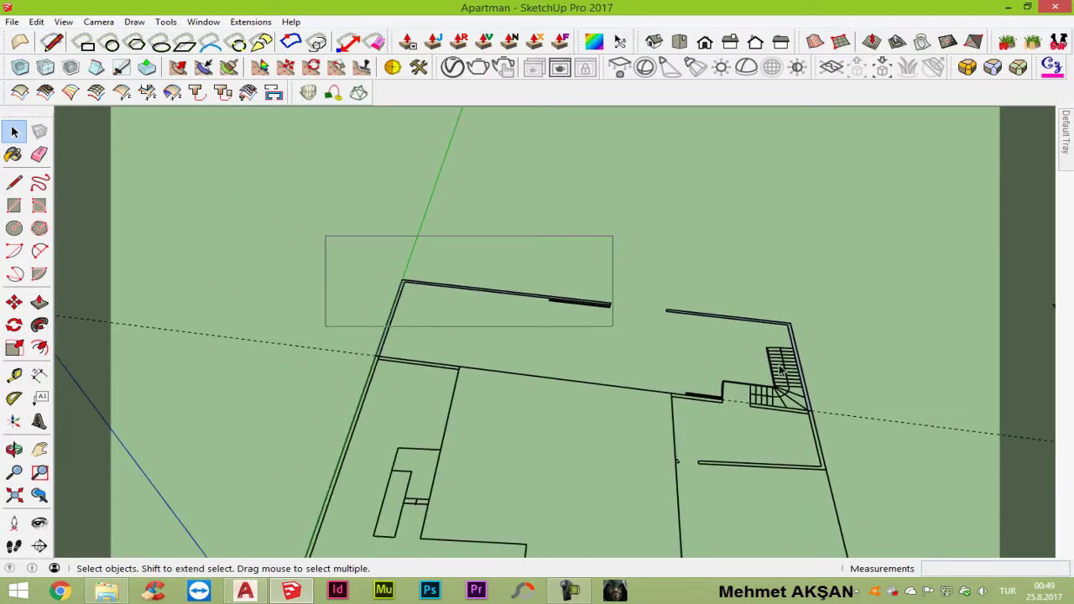
scroll(797, 350, "up", 3)
scroll(795, 353, "up", 2)
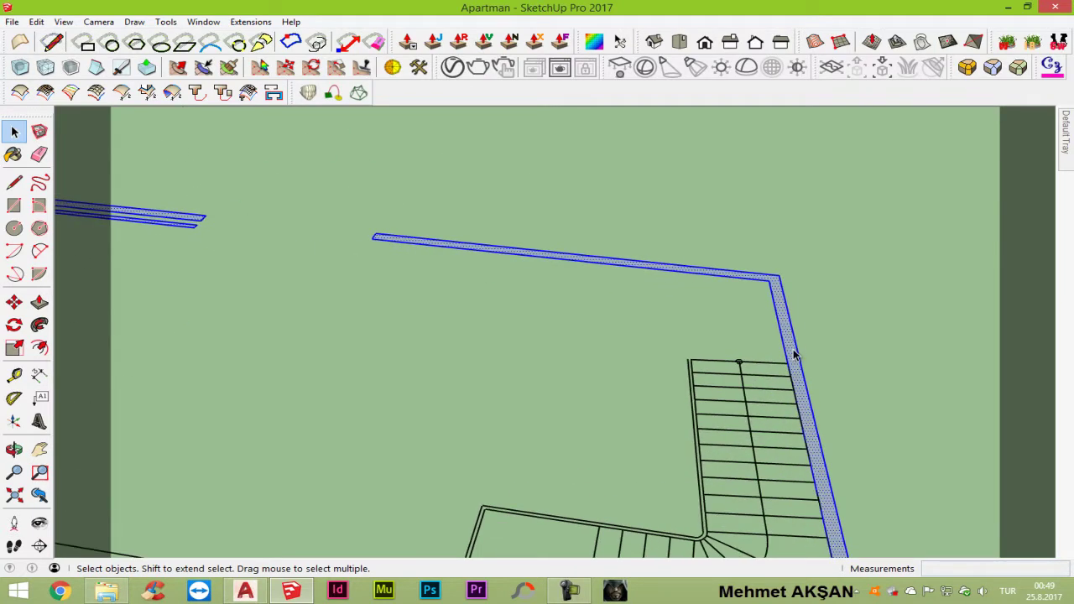
right_click(794, 351)
left_click(836, 207)
scroll(791, 263, "down", 2)
scroll(778, 284, "down", 2)
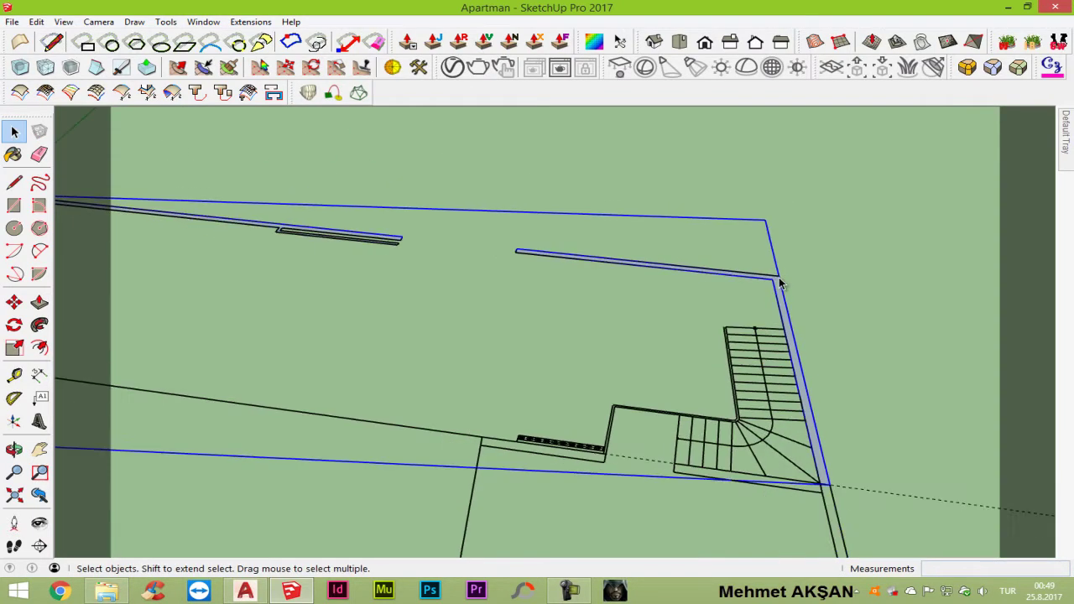
Step: Move the wall group by its corner toward the building's base slab corner
key("m")
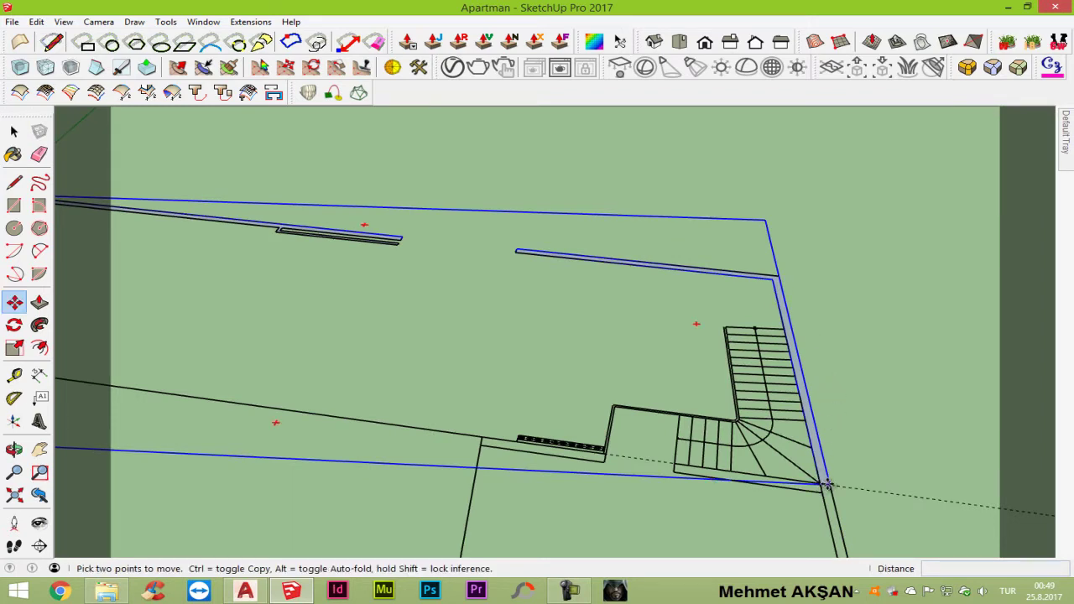
left_click(826, 484)
scroll(264, 408, "down", 3)
scroll(251, 323, "down", 2)
scroll(271, 395, "down", 3)
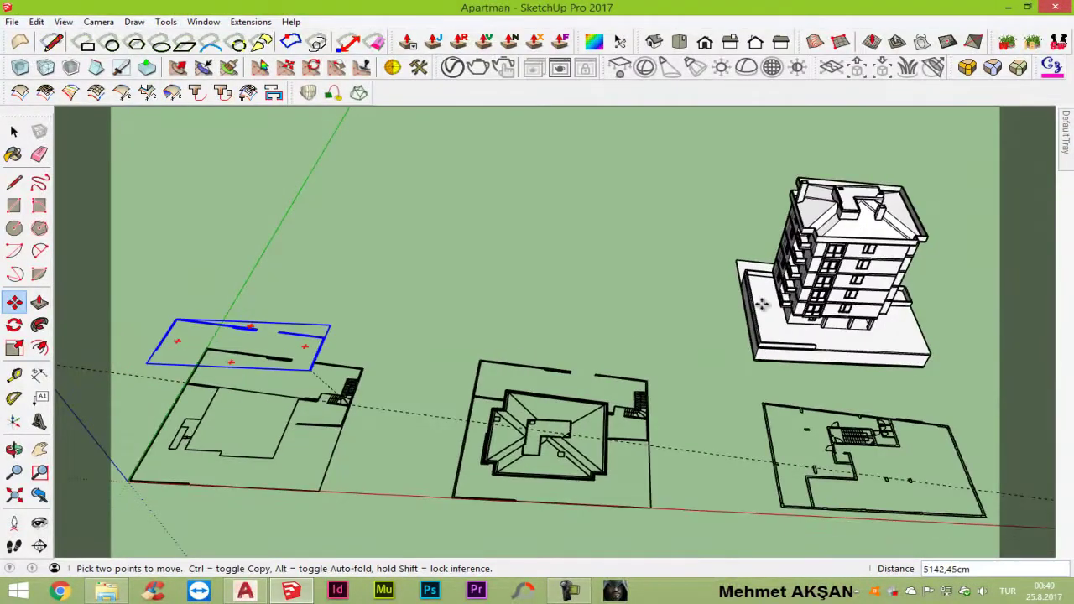
middle_click_drag(761, 304, 547, 242)
scroll(892, 492, "up", 3)
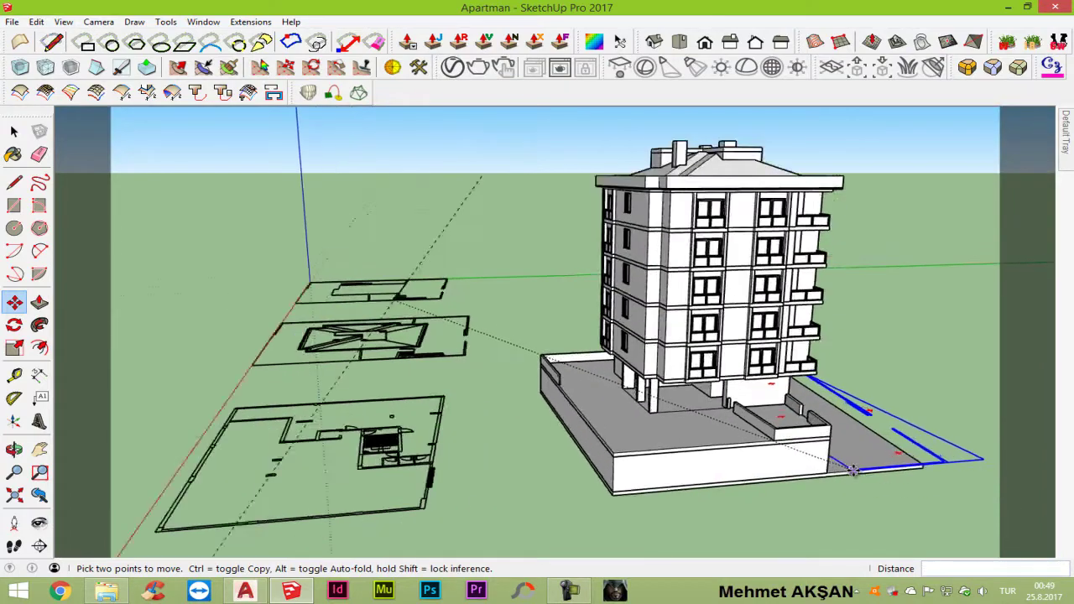
scroll(847, 471, "up", 2)
scroll(839, 473, "up", 2)
scroll(830, 470, "up", 2)
scroll(797, 468, "up", 2)
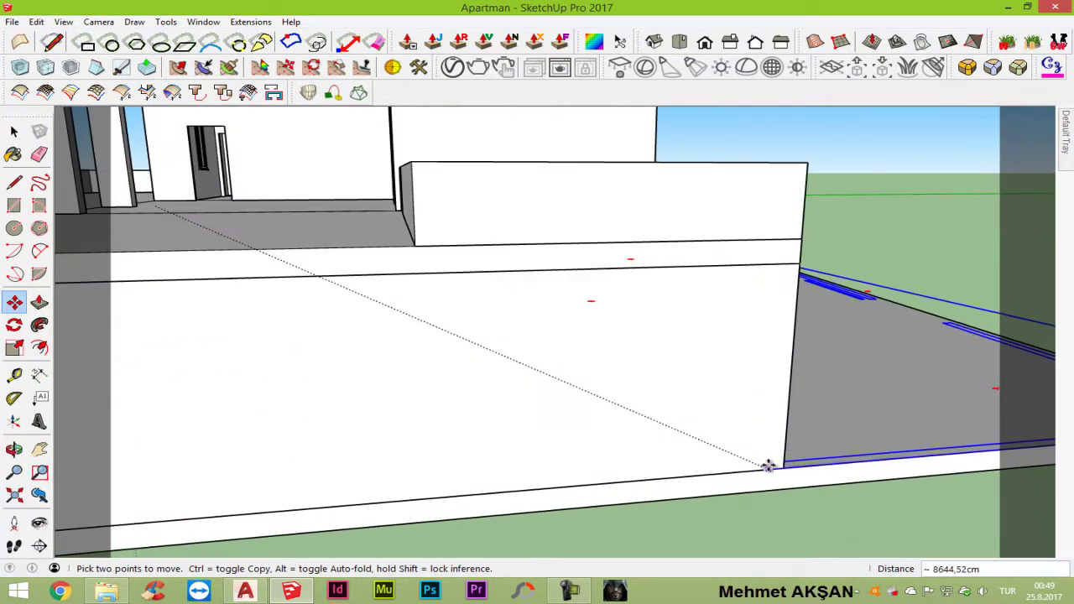
Step: Place the wall group at the slab corner and push its wall strips up 90 cm
left_click(782, 467)
key("space")
double_click(789, 472)
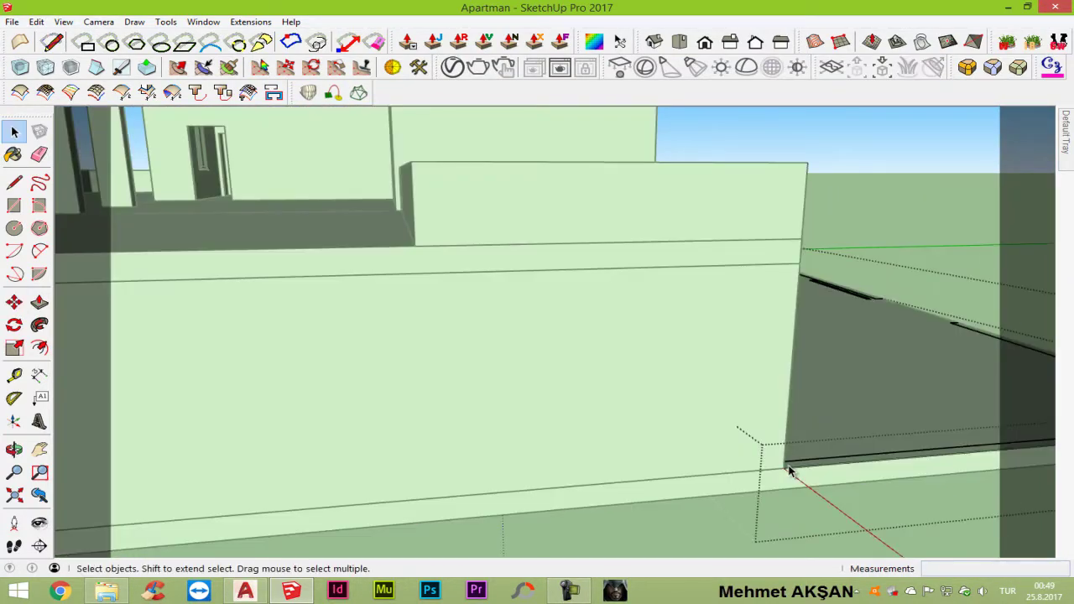
key("p")
left_click_drag(789, 471, 803, 436)
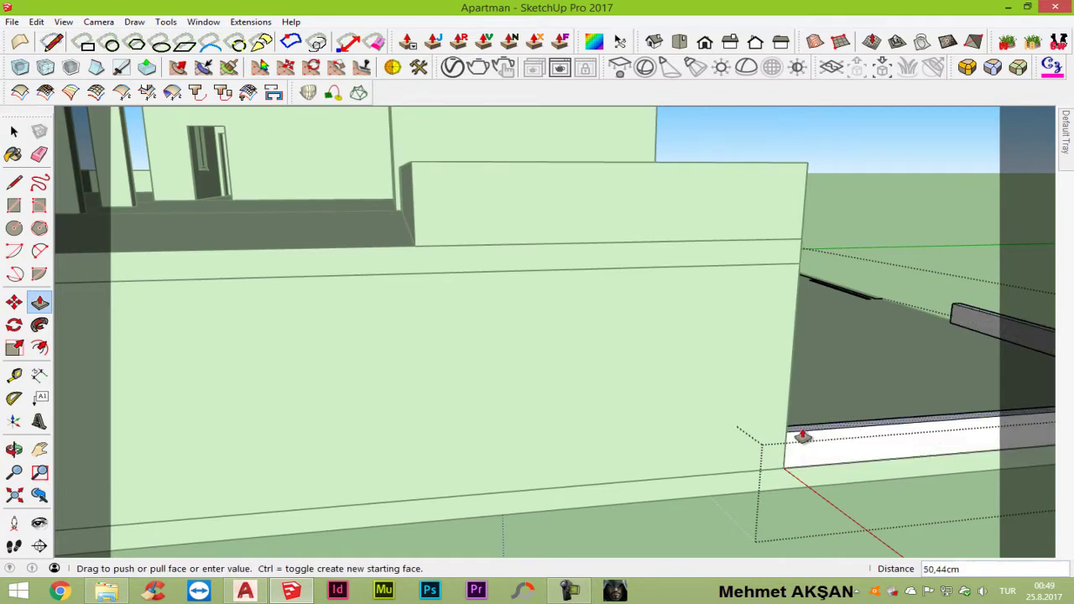
type("90")
key("Return")
Step: Raise the back wall's top face so it stands as a low wall too
middle_click_drag(858, 343, 788, 390)
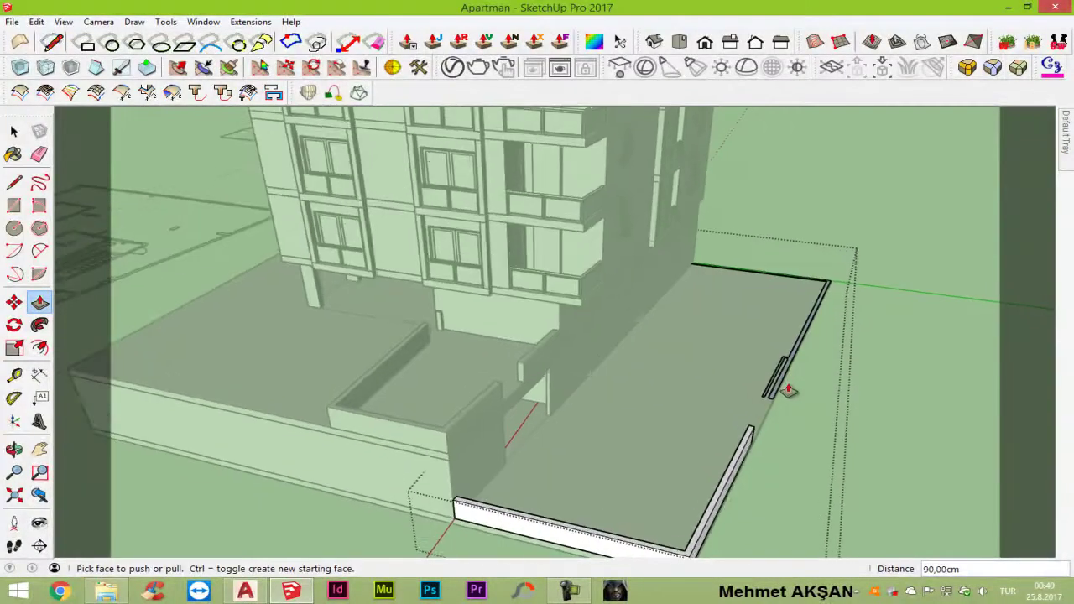
scroll(788, 390, "up", 3)
left_click(776, 393)
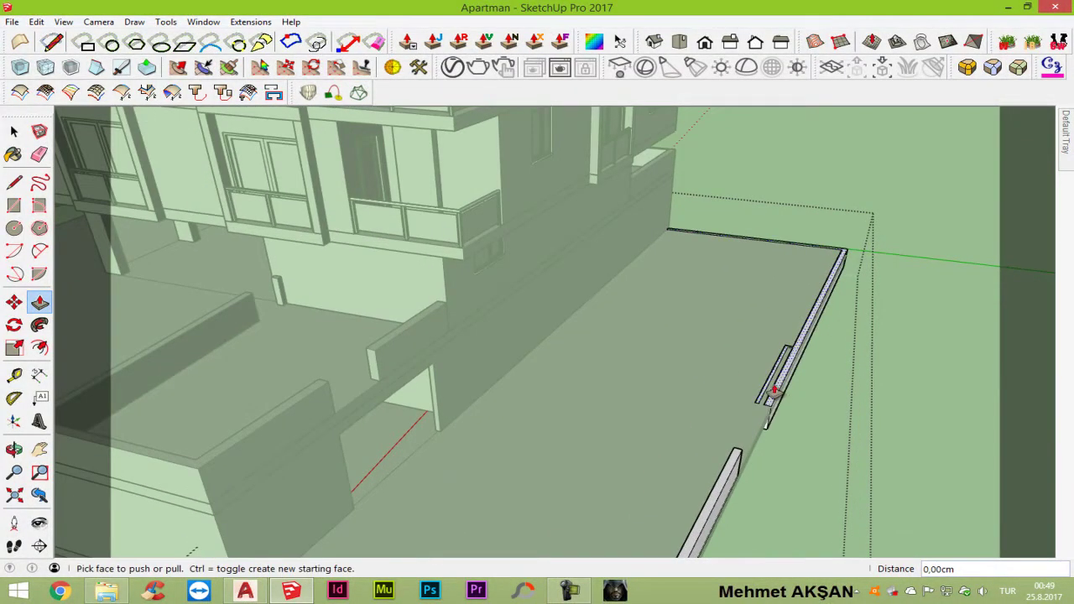
left_click(771, 396)
left_click(732, 469)
key("space")
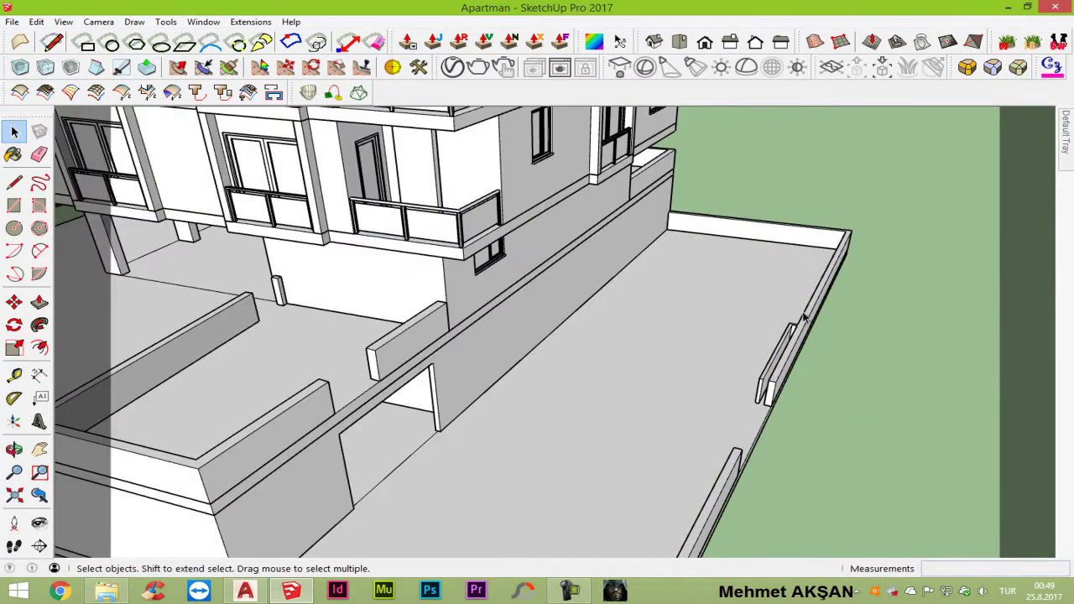
Step: Orbit out from the building and pan over to the ground-floor plan
mouse_move(807, 318)
middle_mouse_down()
mouse_move(211, 383)
mouse_move(587, 336)
middle_mouse_up()
middle_click_drag(411, 288, 445, 272)
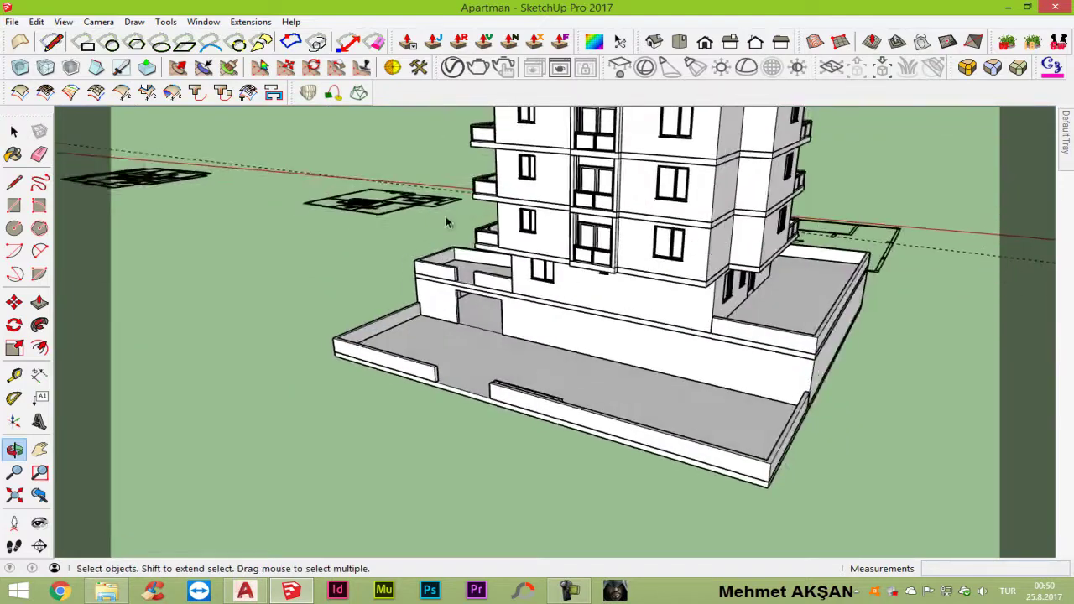
middle_click_drag(827, 276, 610, 320)
scroll(523, 314, "down", 2)
scroll(522, 314, "down", 2)
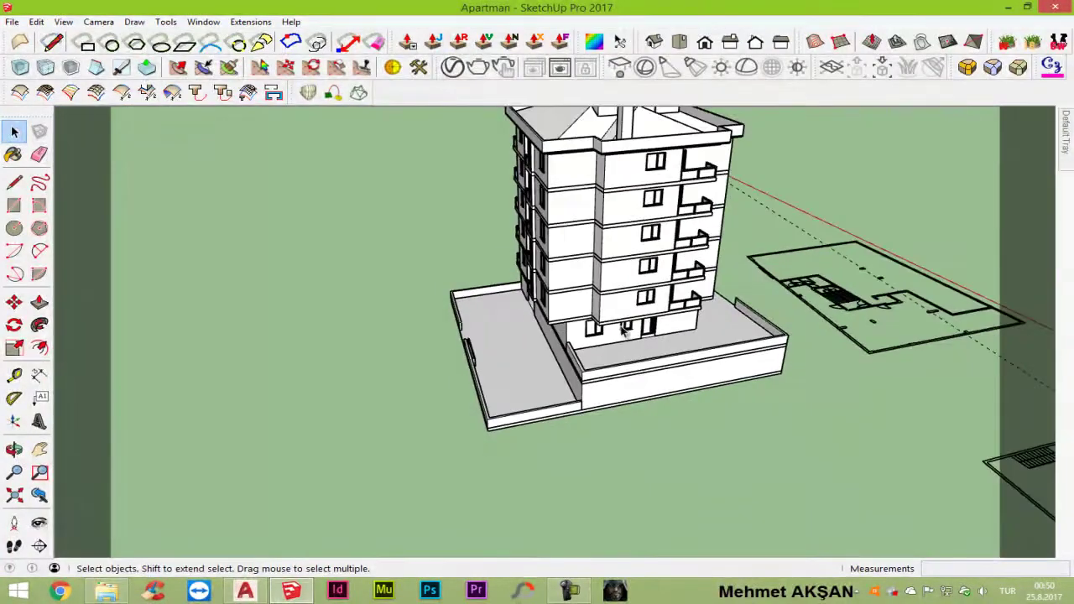
scroll(625, 334, "down", 2)
scroll(628, 334, "down", 2)
scroll(628, 333, "down", 1)
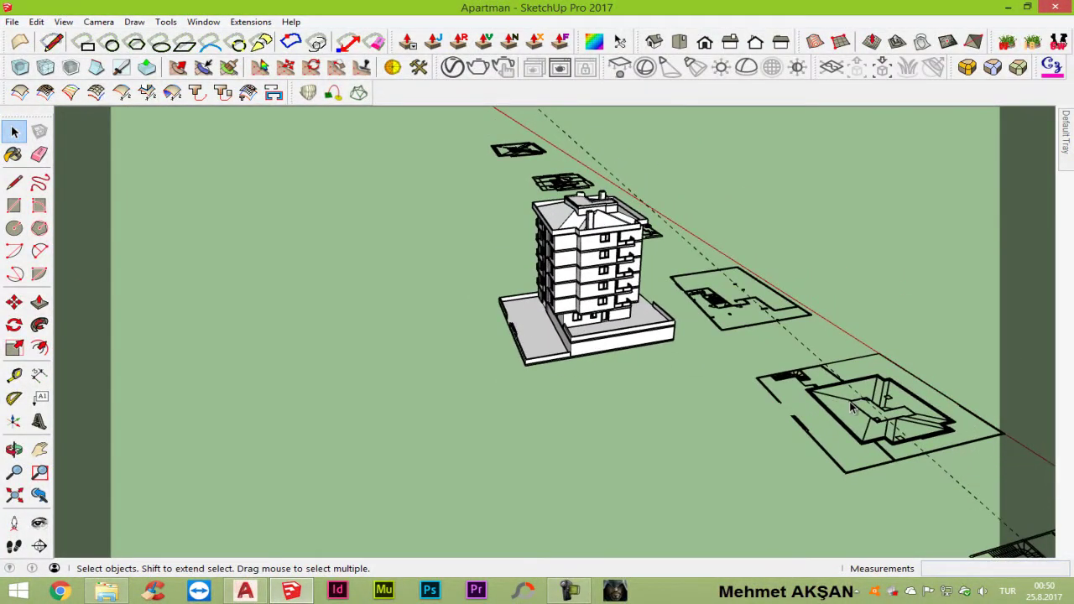
key("h")
scroll(588, 264, "up", 2)
scroll(710, 324, "up", 2)
scroll(702, 298, "up", 2)
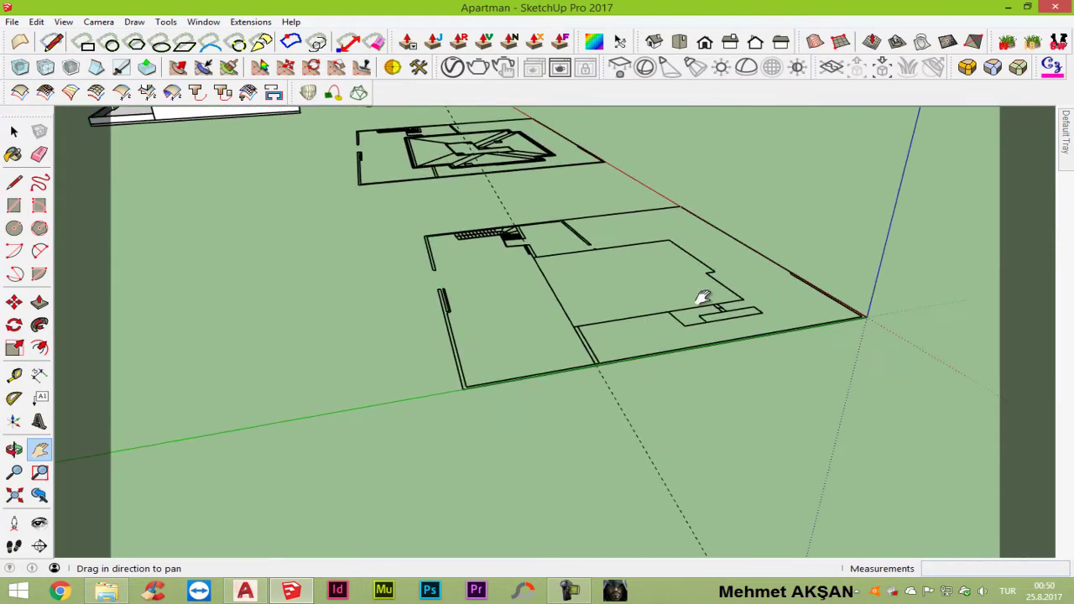
scroll(702, 298, "up", 3)
Step: Trace the entrance step outline with lines, drawing its 220 cm and 100 cm edges
key("l")
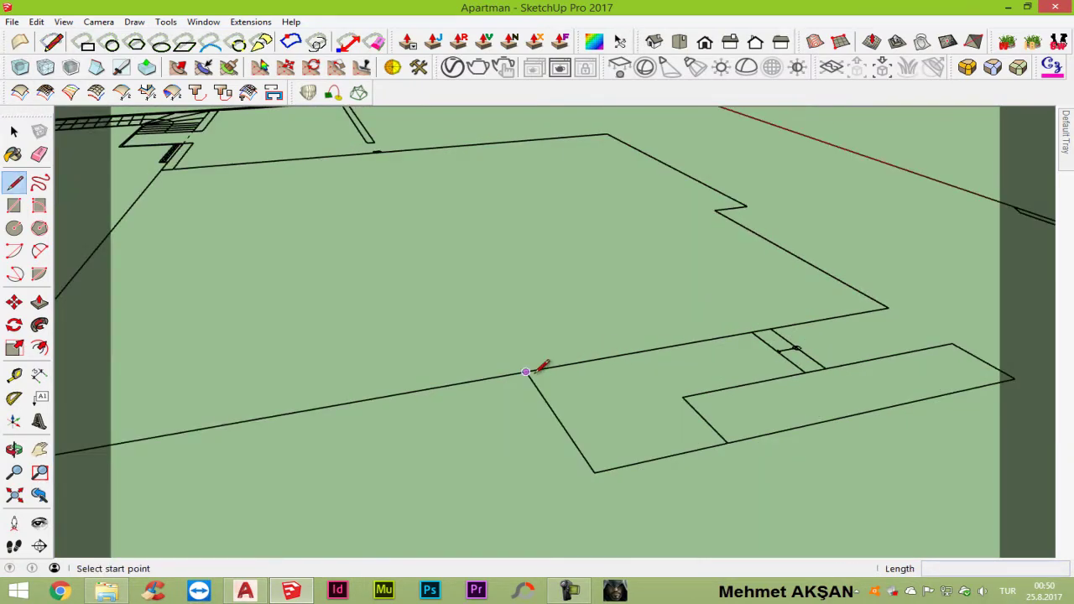
left_click(526, 372)
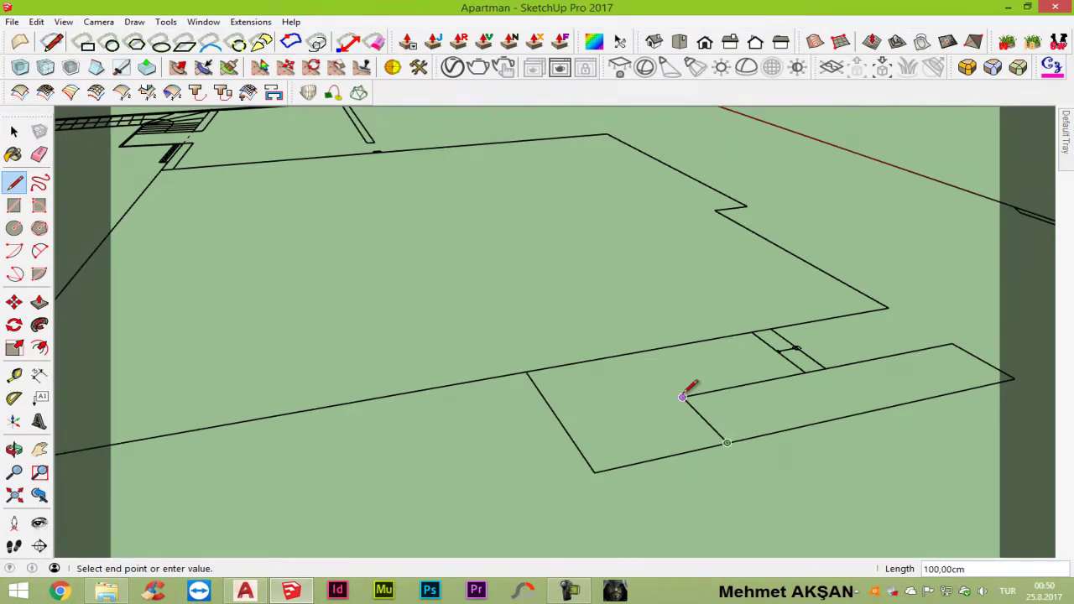
left_click(751, 333)
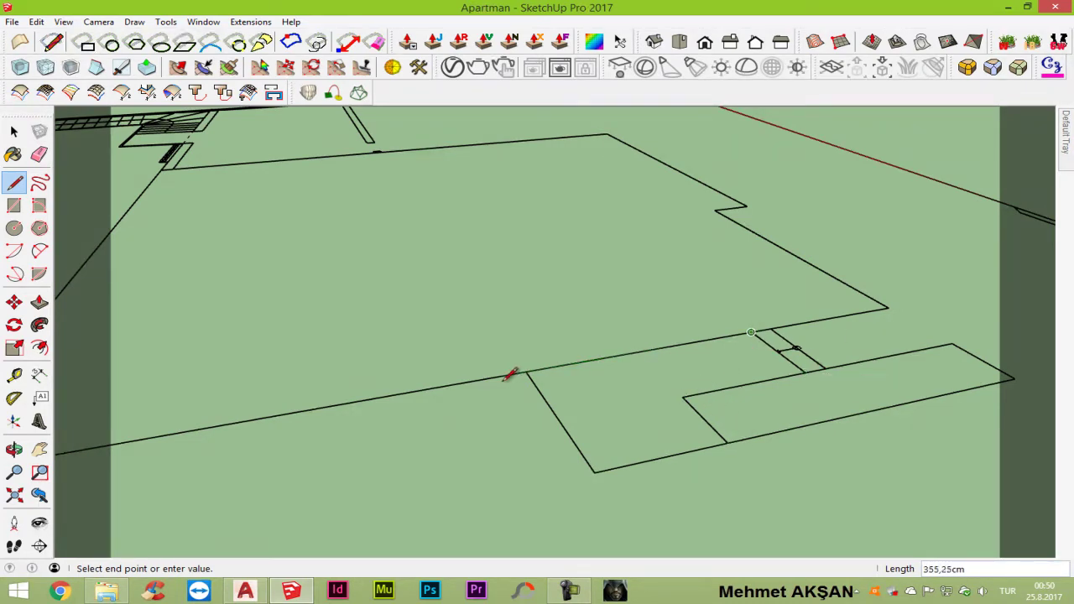
Step: Close the entrance outline into a face and extrude it 30 cm into a step
left_click(526, 371)
key("p")
left_click(598, 432)
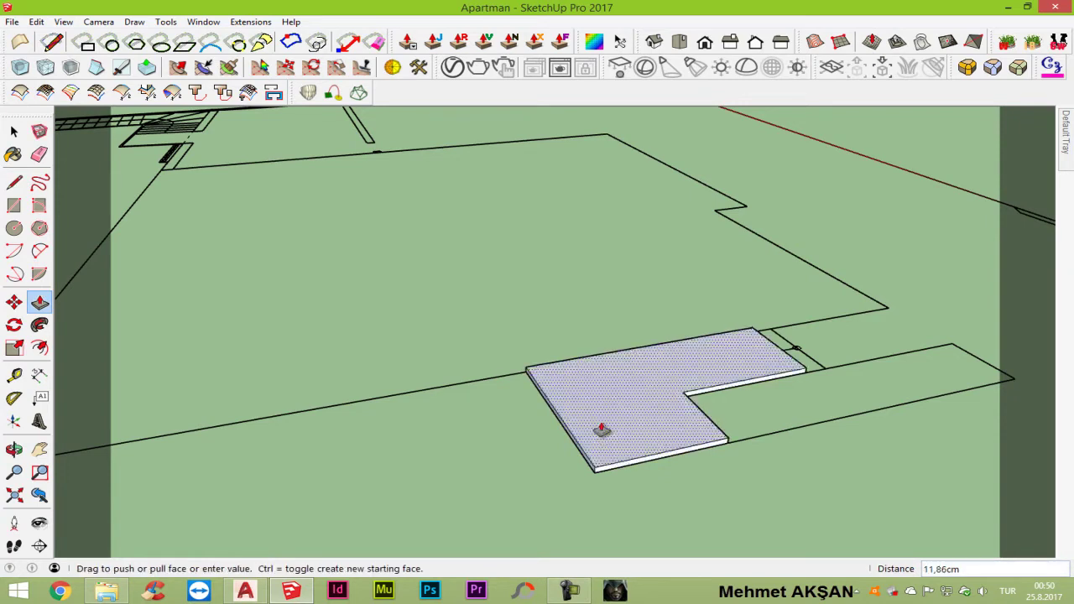
type("30")
key("Return")
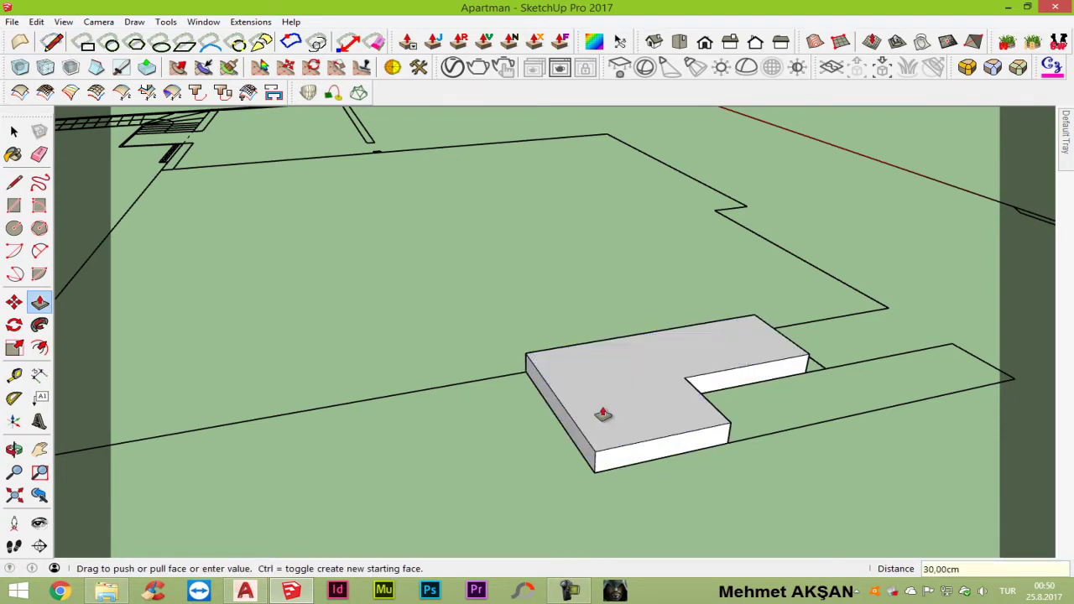
Step: Draw the ramp outline with a sloping diagonal and extrude the sloped face 100 cm
key("l")
left_click(805, 372)
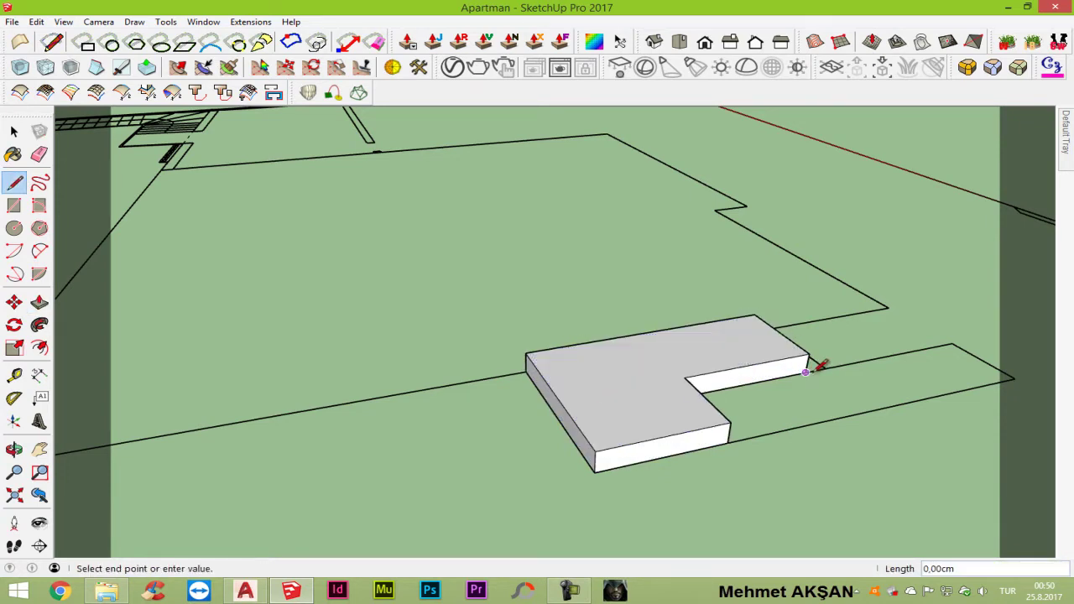
left_click(1016, 378)
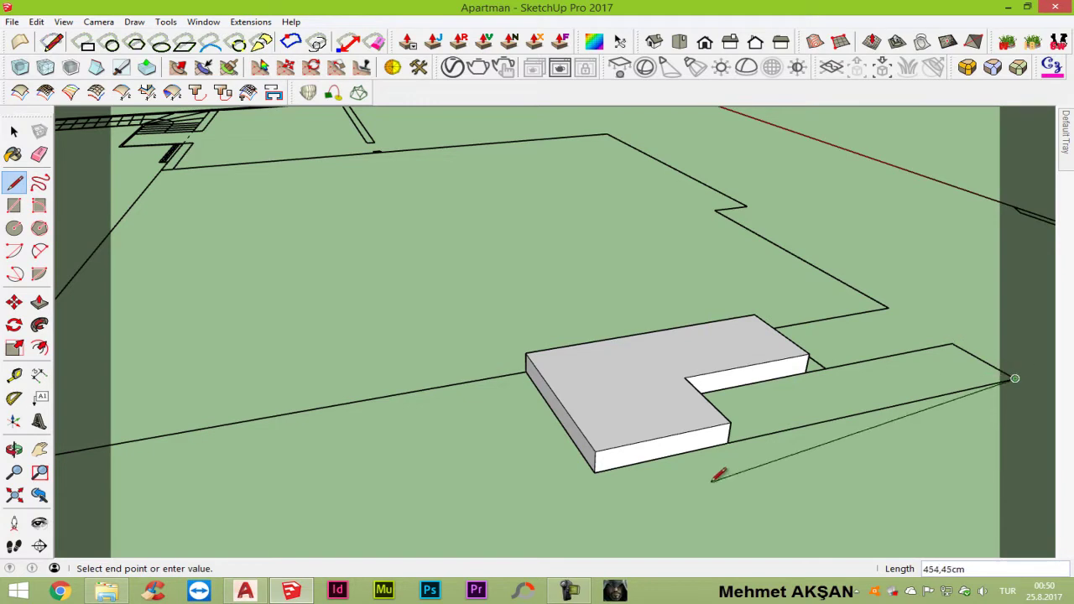
left_click(730, 439)
left_click(1015, 378)
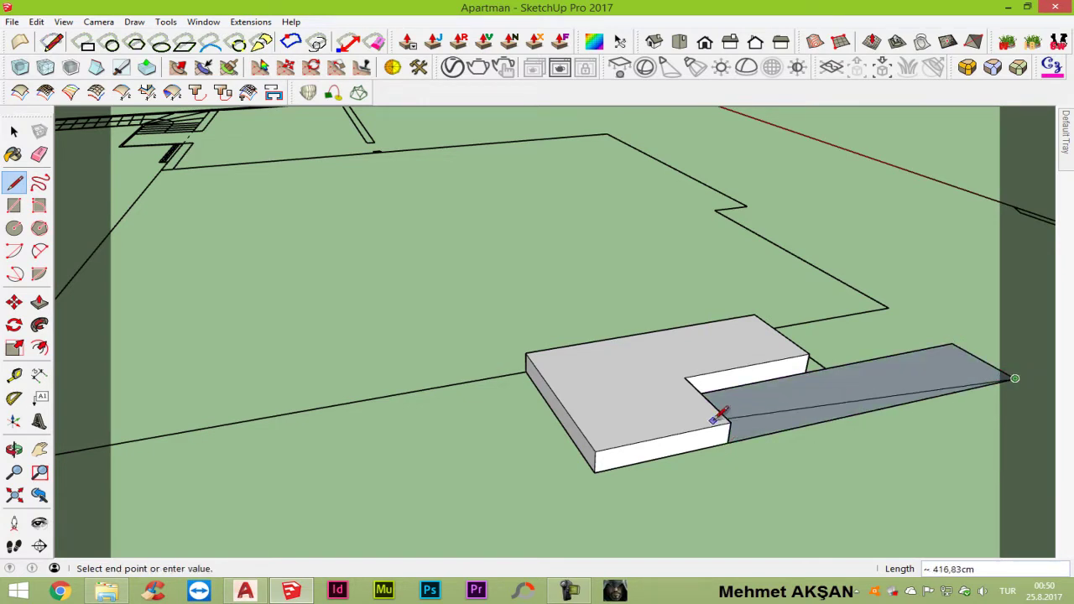
left_click(729, 421)
key("p")
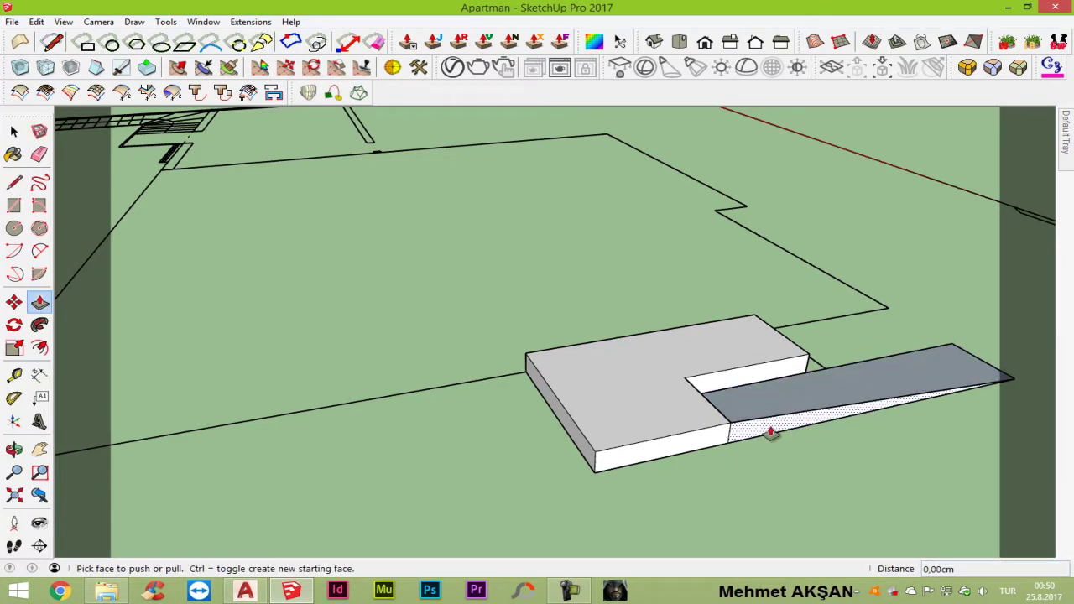
left_click(742, 398)
left_click(684, 385)
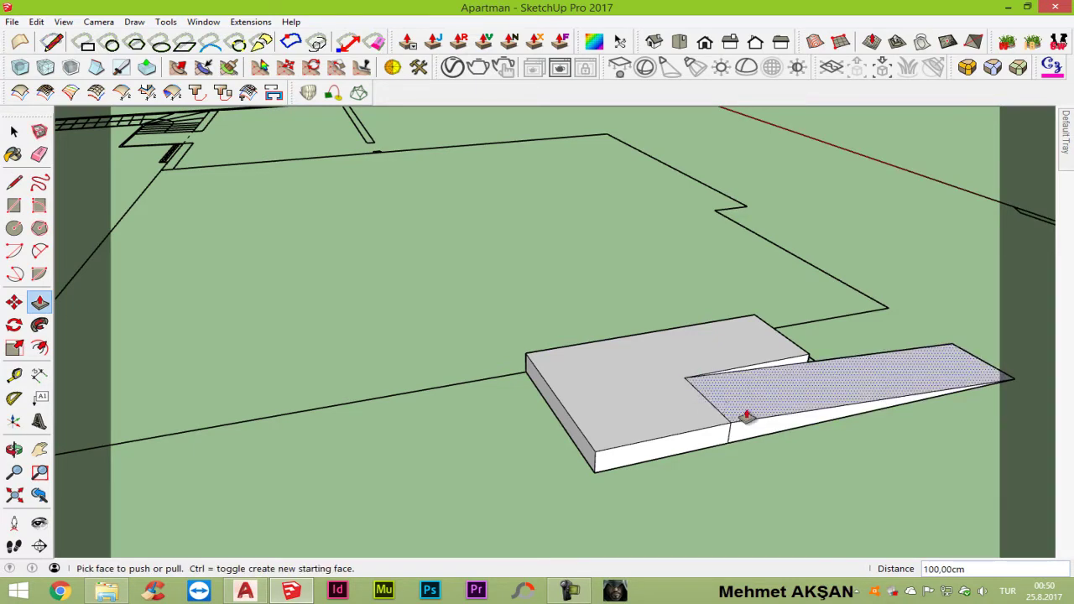
Step: From below, split the underside face with a line, then undo an attempted edge erase
mouse_move(746, 417)
middle_mouse_down()
mouse_move(730, 131)
mouse_move(741, 411)
middle_mouse_up()
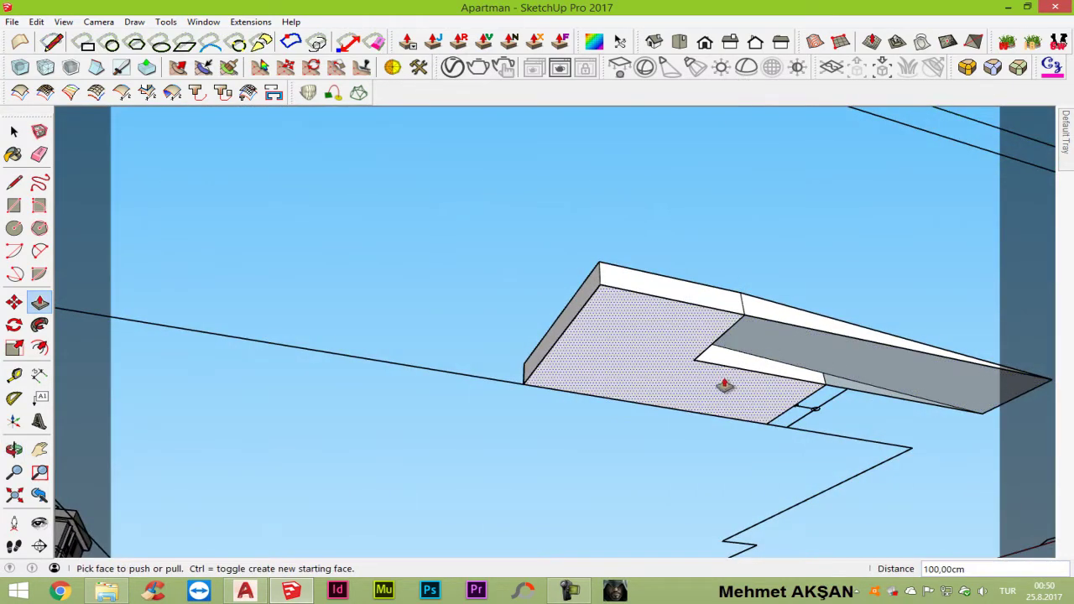
key("l")
left_click(693, 359)
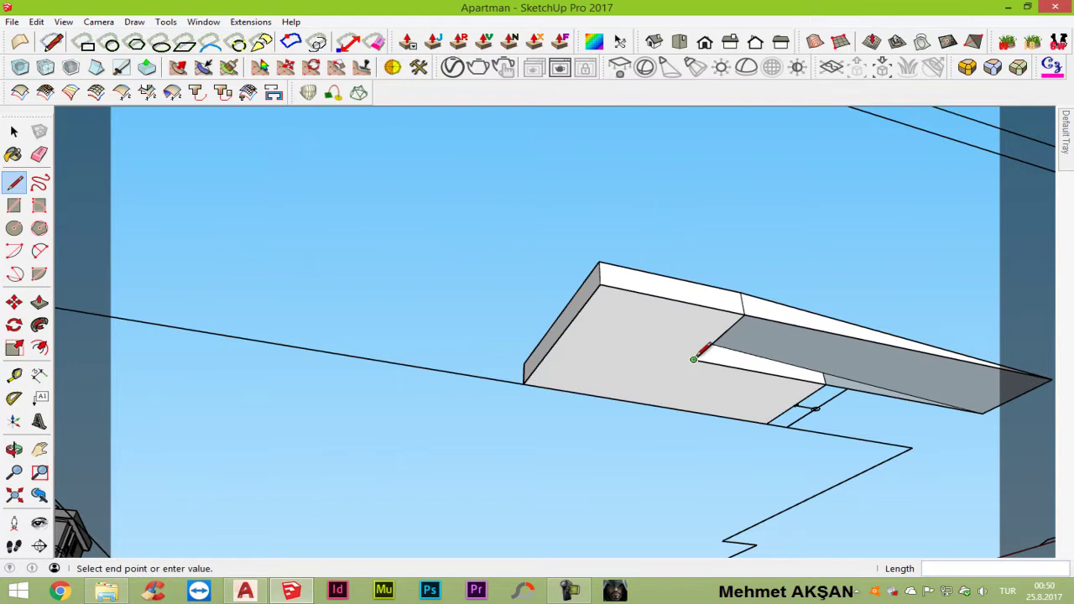
left_click(744, 313)
key("e")
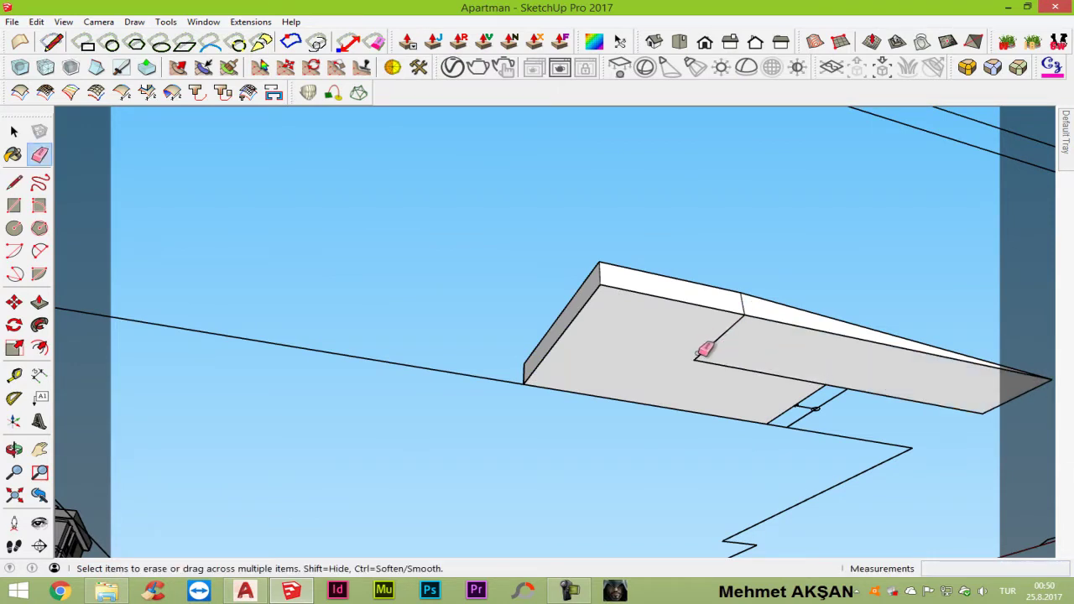
left_click(697, 355)
key("ctrl+z")
key("space")
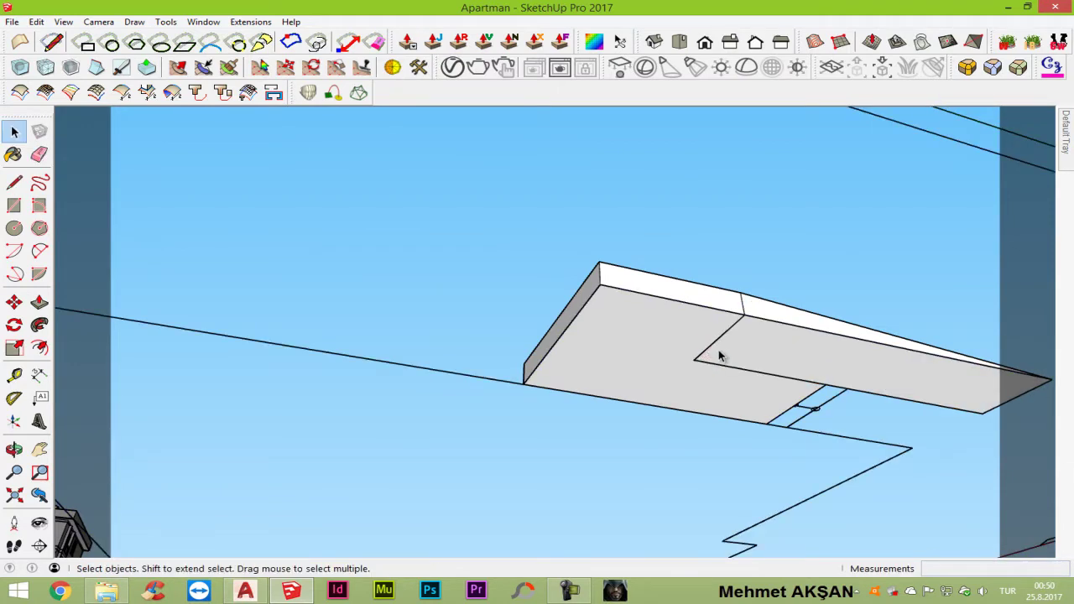
Step: Add a guide 15 cm from the step edge and start a line along it
mouse_move(722, 353)
middle_mouse_down()
mouse_move(491, 481)
mouse_move(592, 406)
middle_mouse_up()
scroll(696, 443, "up", 3)
scroll(731, 450, "up", 2)
key("t")
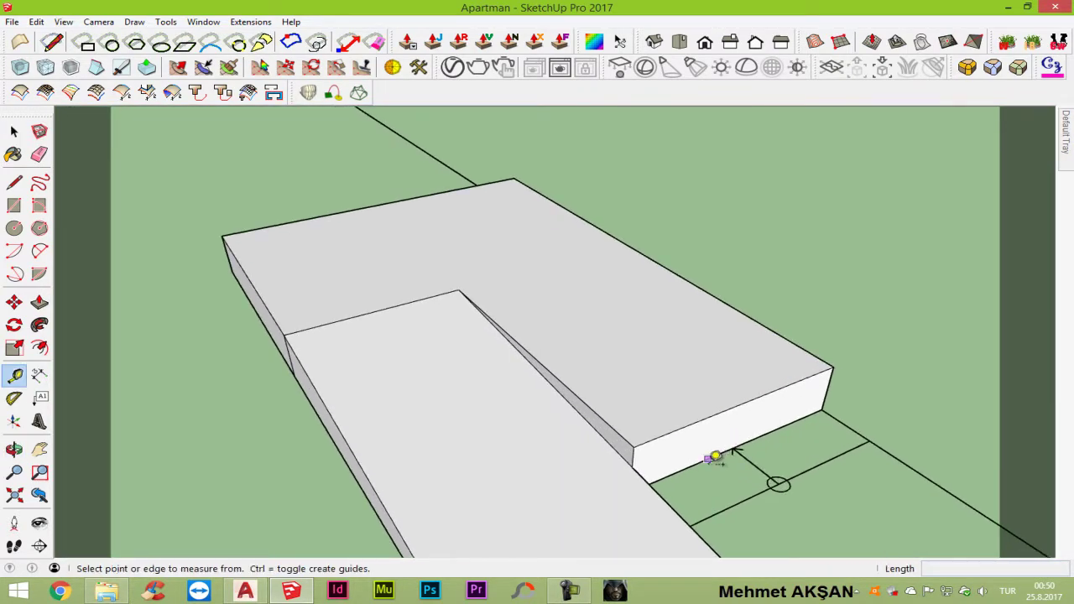
left_click(712, 455)
type("15")
key("Return")
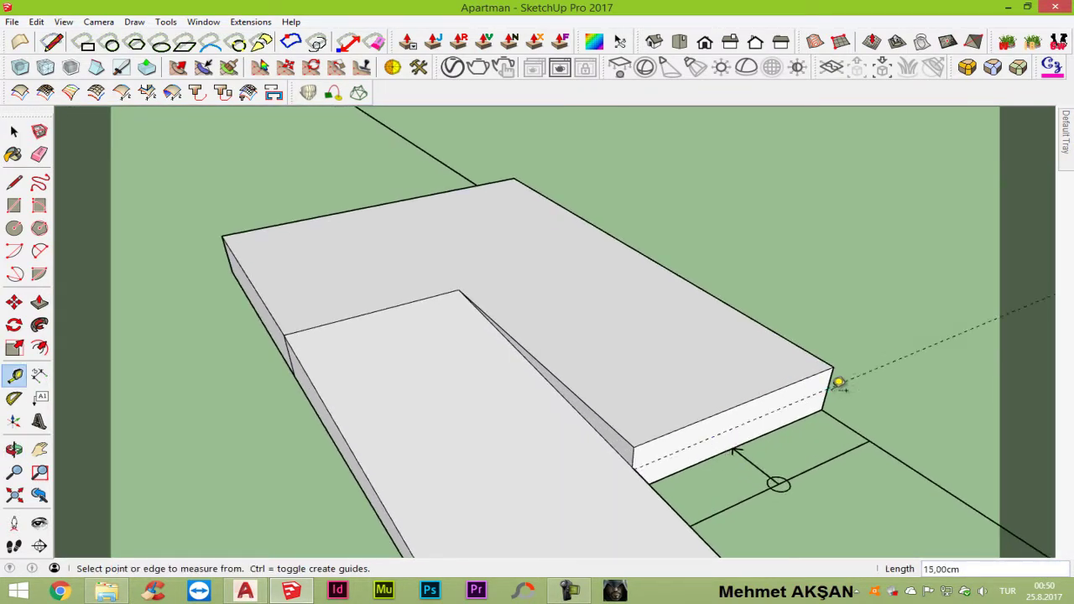
key("l")
left_click(828, 388)
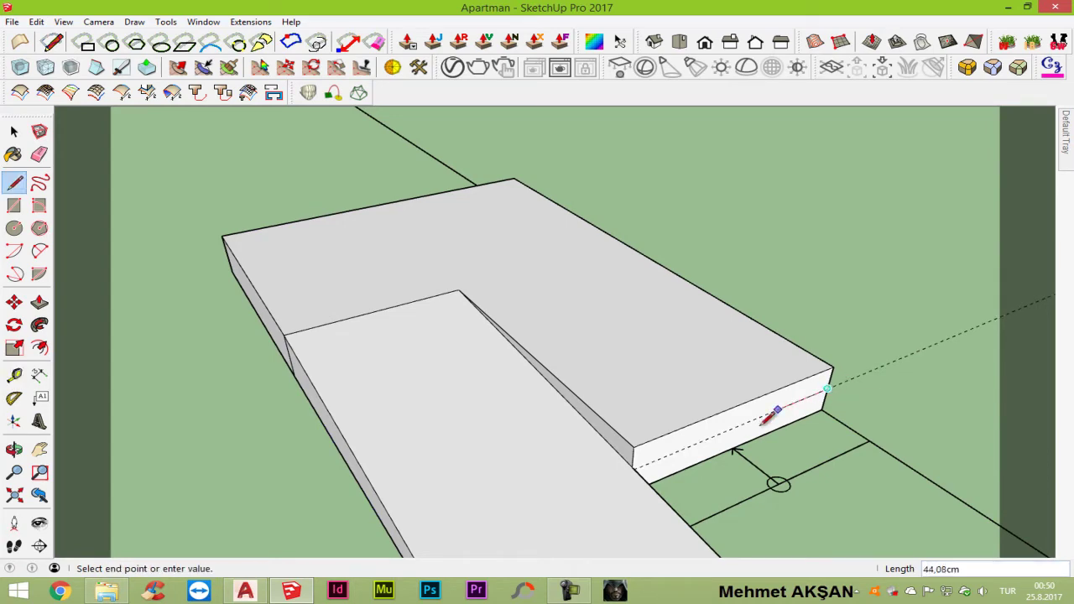
Step: Push the lower front face back 30 cm to form the second step
middle_click_drag(771, 407, 408, 402)
scroll(394, 420, "up", 3)
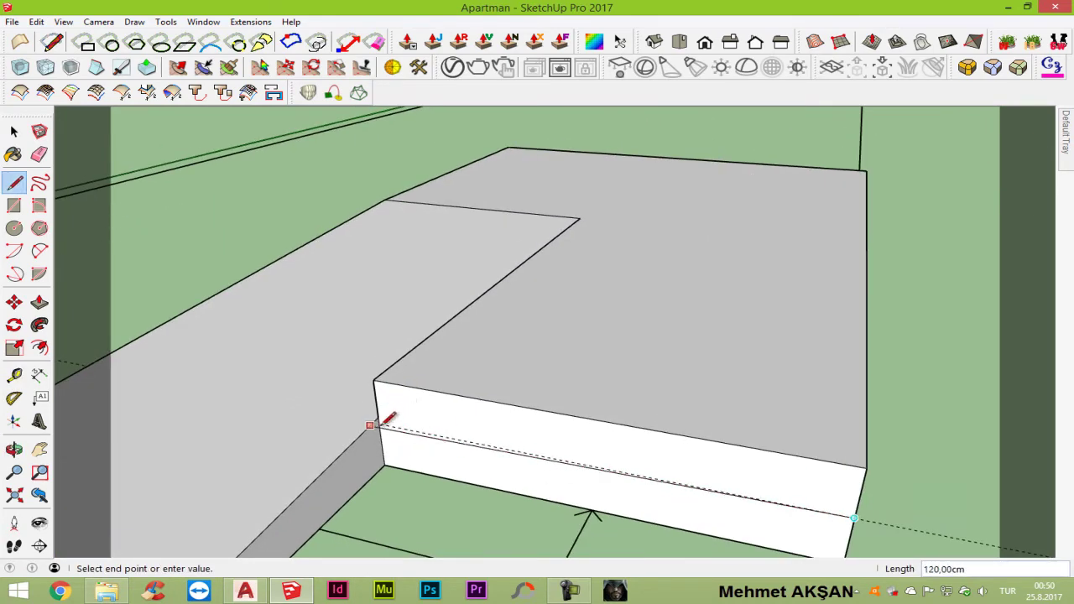
key("p")
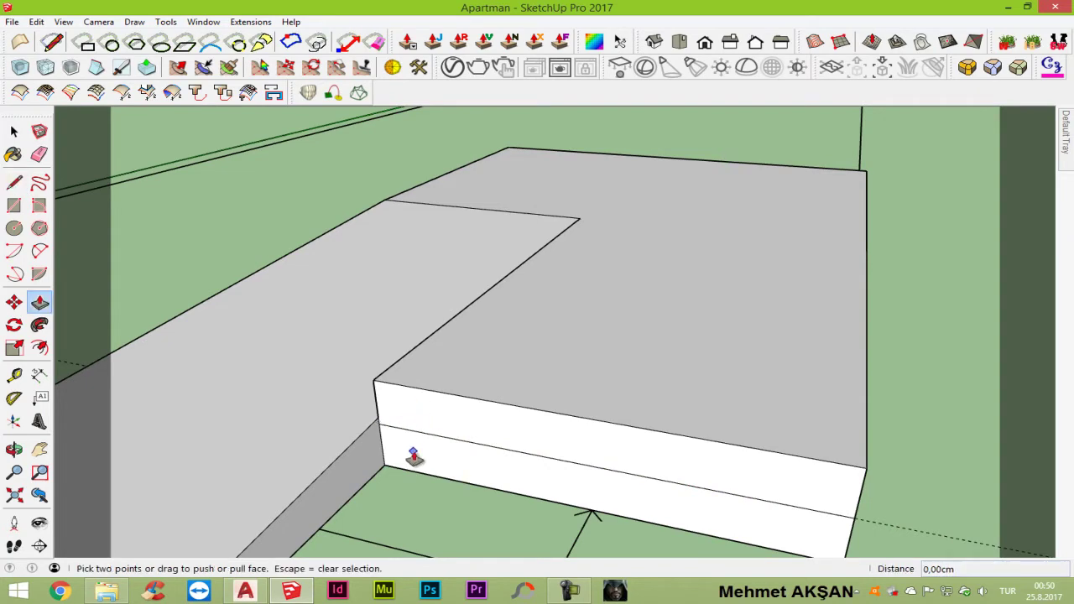
left_click(411, 461)
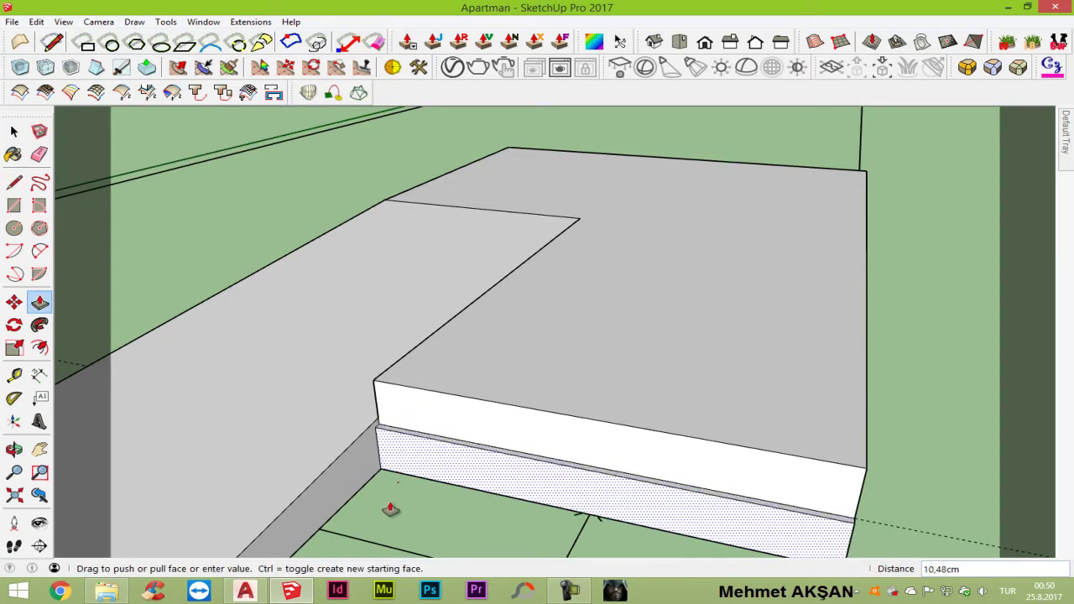
left_click(317, 534)
scroll(510, 395, "down", 3)
scroll(510, 395, "down", 3)
key("space")
Step: Select all the connected step and ramp geometry and make it a group
triple_click(479, 426)
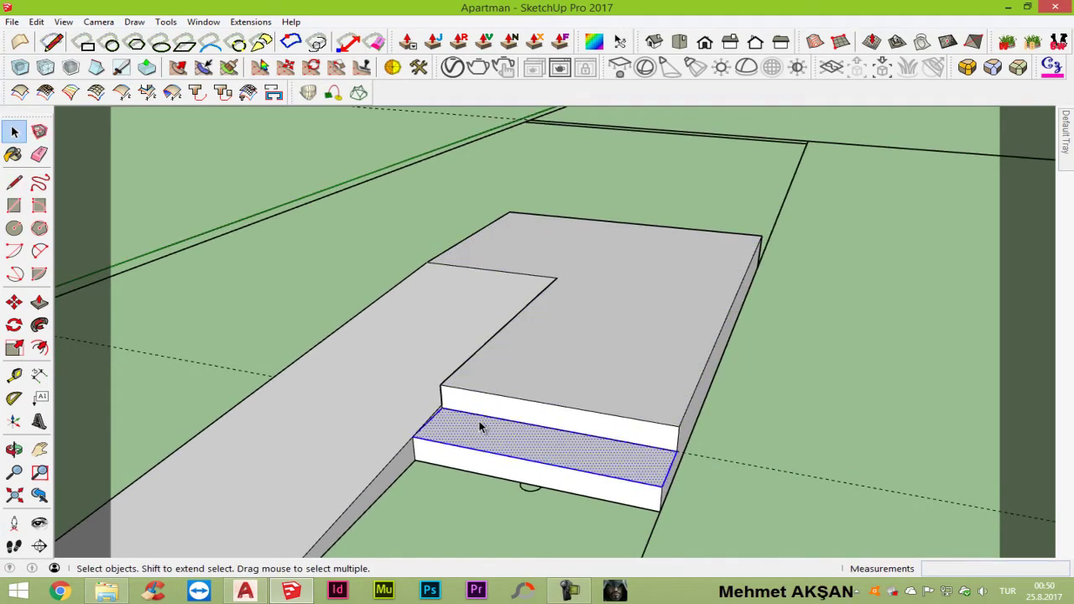
right_click(480, 426)
left_click(558, 189)
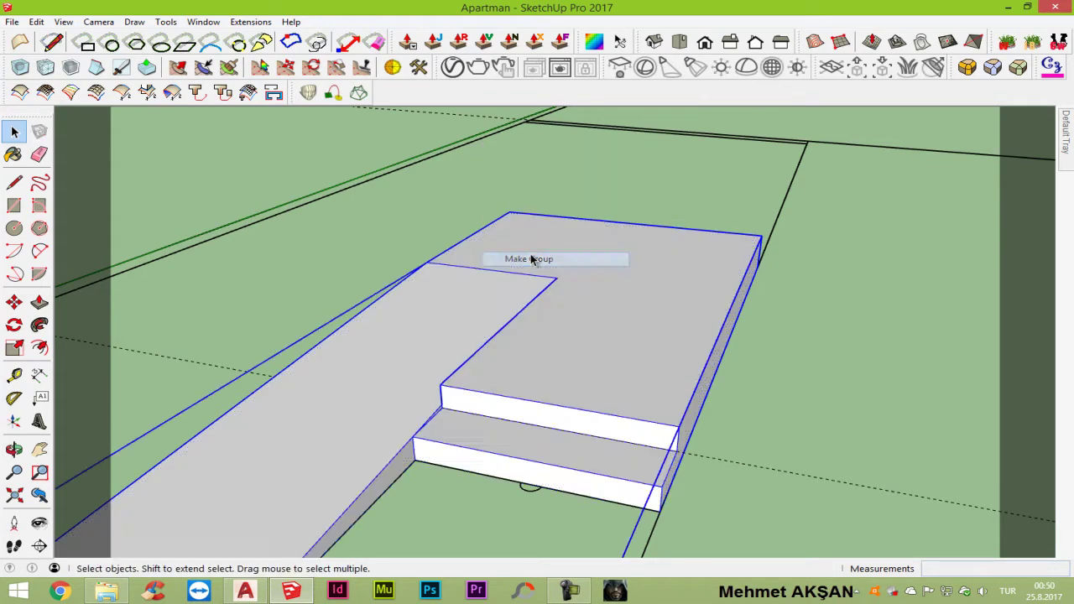
middle_click_drag(530, 253, 830, 311)
scroll(623, 364, "down", 5)
mouse_move(623, 364)
middle_mouse_down()
mouse_move(642, 349)
mouse_move(683, 366)
mouse_move(409, 347)
middle_mouse_up()
scroll(712, 344, "up", 3)
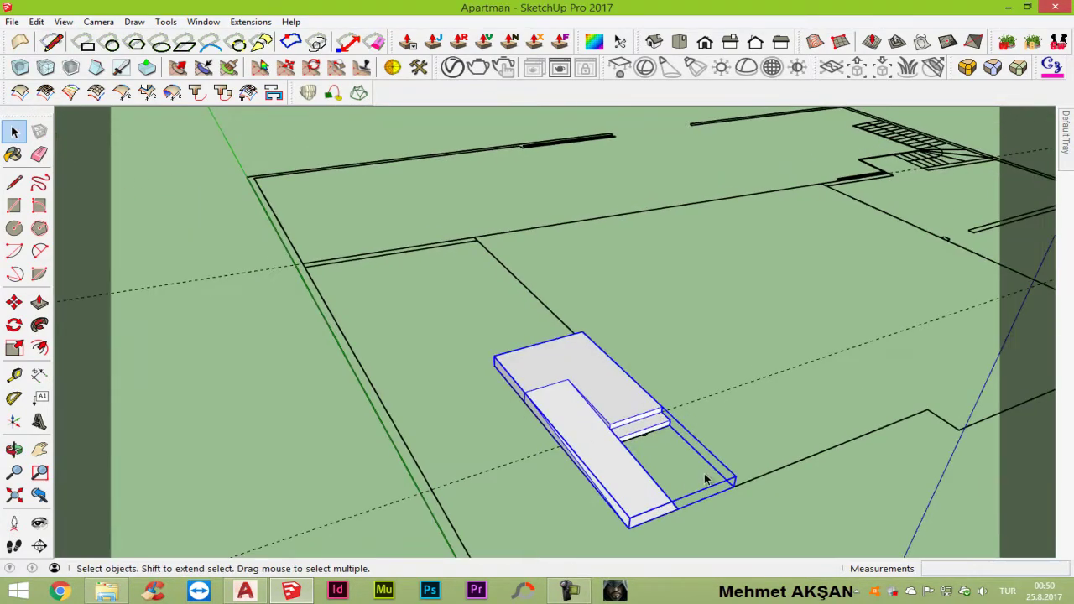
Step: Move the group by its corner onto the slab in front of the building's door
key("m")
left_click(727, 482)
scroll(430, 455, "down", 5)
scroll(428, 449, "down", 3)
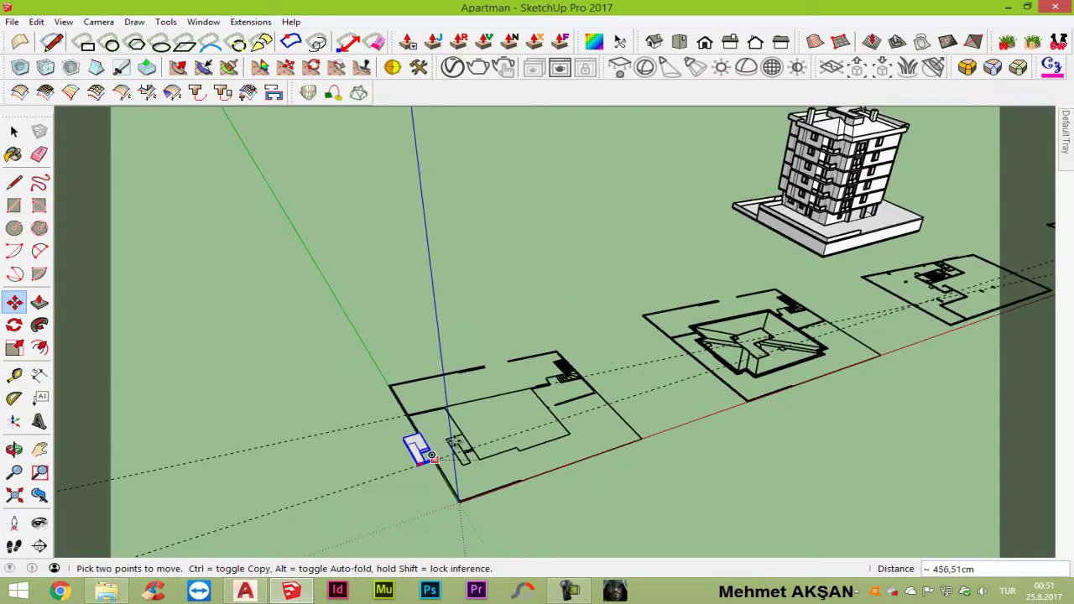
scroll(765, 163, "up", 4)
scroll(789, 220, "up", 3)
scroll(768, 262, "up", 3)
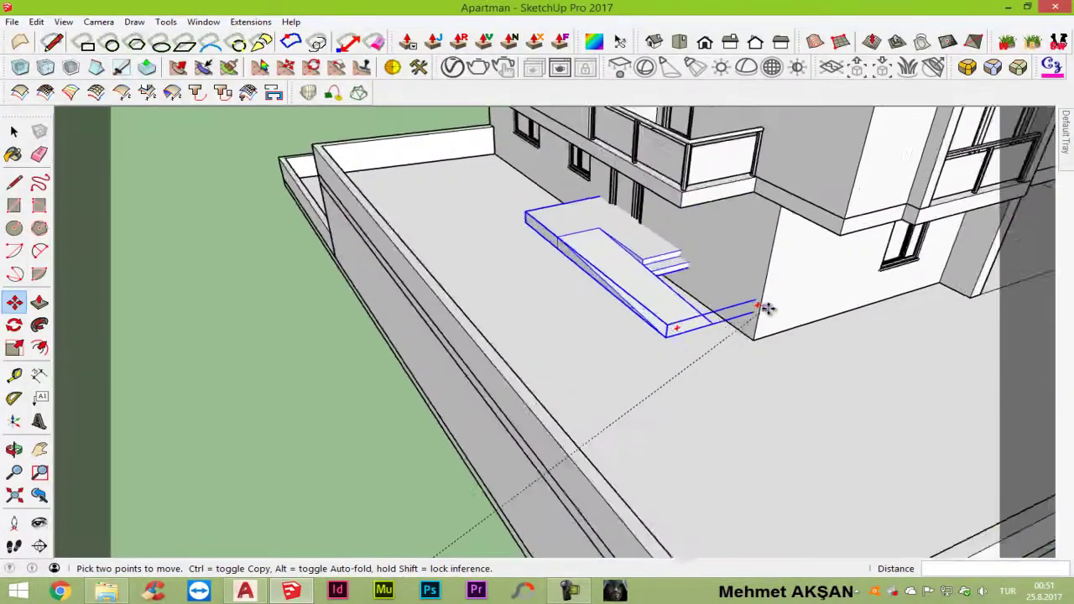
scroll(759, 304, "up", 3)
left_click(744, 344)
key("space")
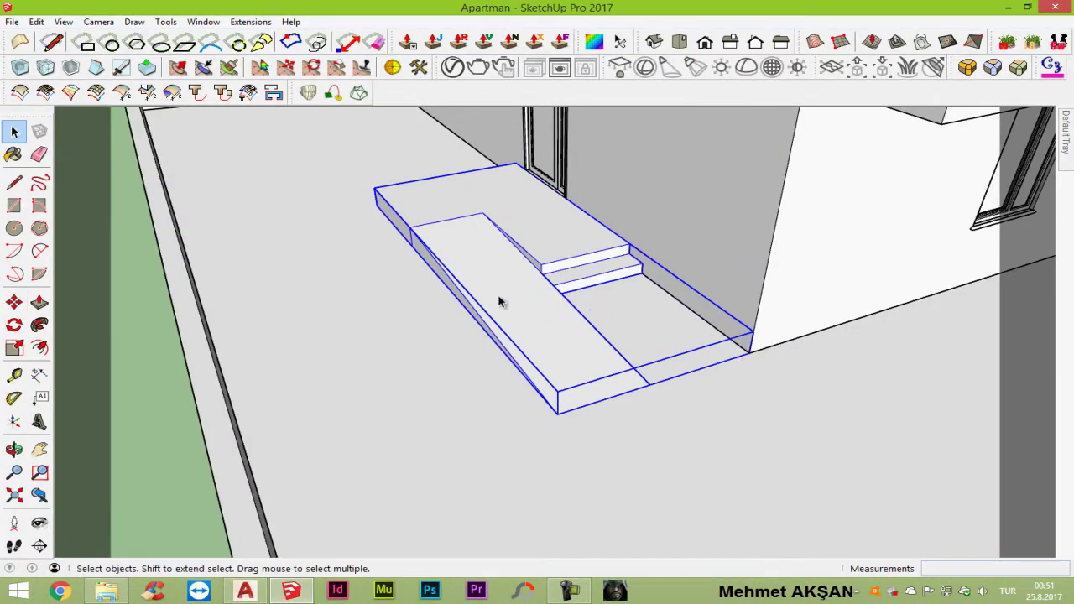
Step: Open the placed group for editing with the Eraser and view it from overhead
mouse_move(499, 299)
middle_mouse_down()
mouse_move(767, 254)
mouse_move(539, 340)
mouse_move(611, 162)
mouse_move(587, 221)
mouse_move(637, 179)
mouse_move(624, 199)
middle_mouse_up()
double_click(555, 350)
scroll(556, 351, "up", 2)
scroll(556, 352, "up", 2)
key("e")
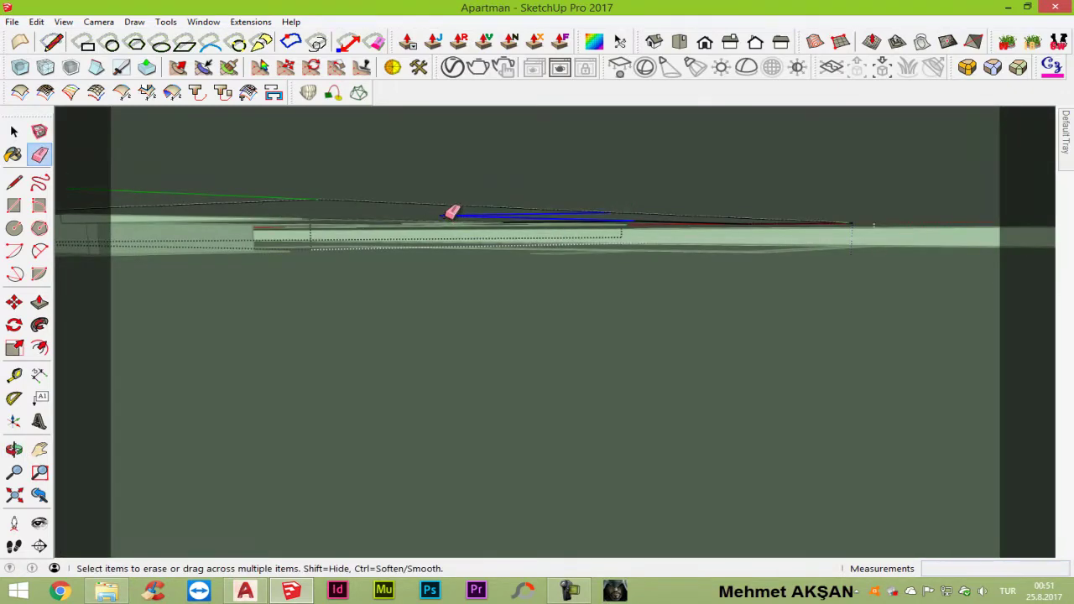
mouse_move(451, 212)
middle_mouse_down()
mouse_move(565, 183)
mouse_move(299, 486)
middle_mouse_up()
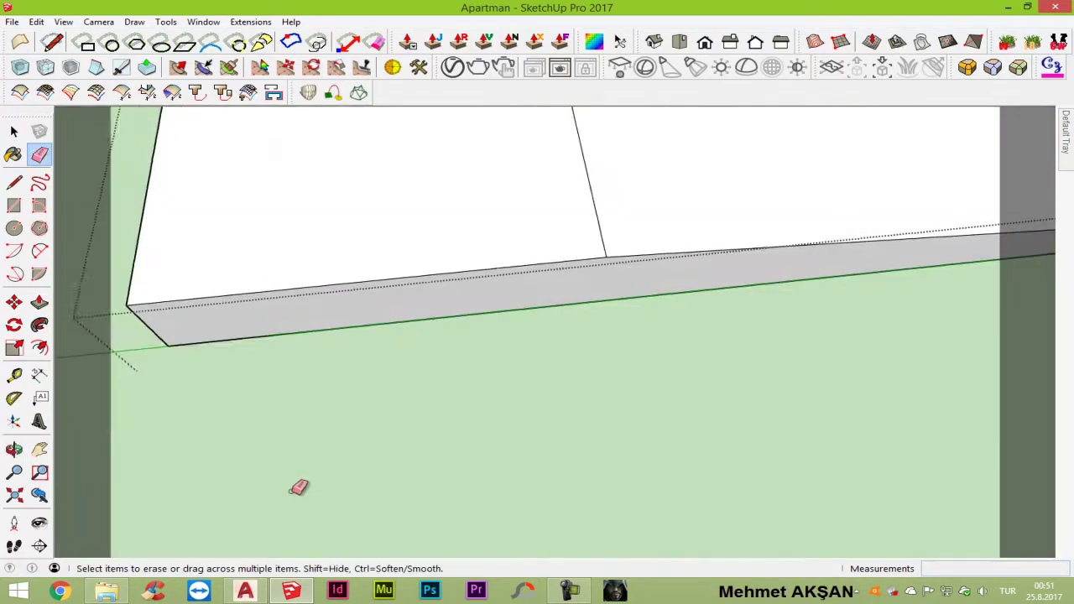
scroll(299, 486, "down", 3)
key("space")
scroll(291, 481, "up", 3)
Step: Orbit around the placed ramp and steps to inspect them from low and high angles
middle_click_drag(693, 359, 228, 292)
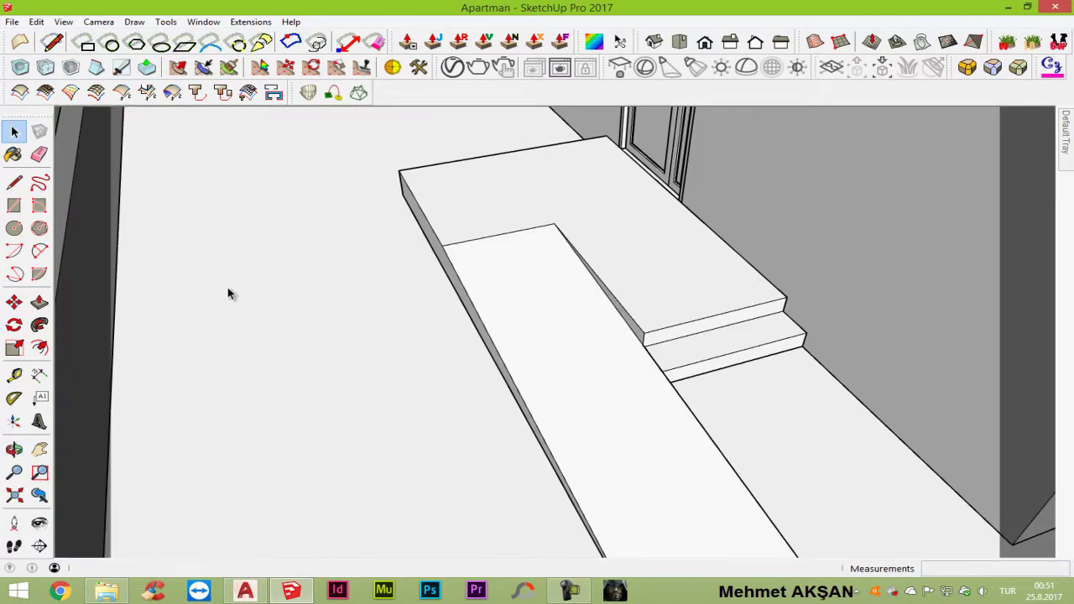
scroll(422, 274, "down", 2)
scroll(422, 274, "up", 3)
mouse_move(568, 304)
middle_mouse_down()
mouse_move(568, 314)
mouse_move(660, 247)
mouse_move(568, 220)
middle_mouse_up()
scroll(568, 219, "up", 2)
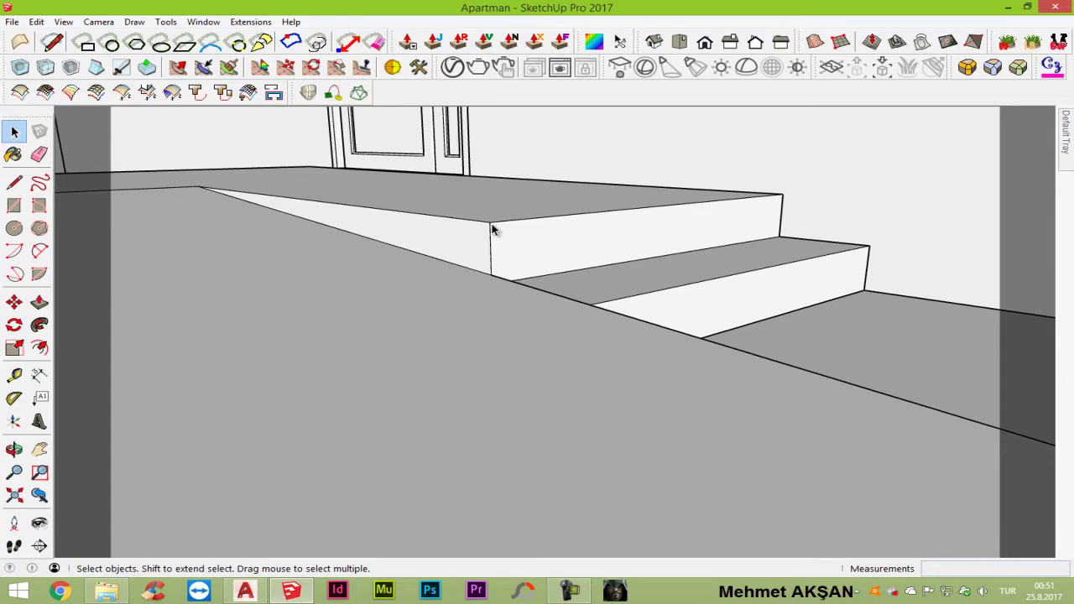
scroll(521, 230, "down", 3)
scroll(520, 324, "down", 2)
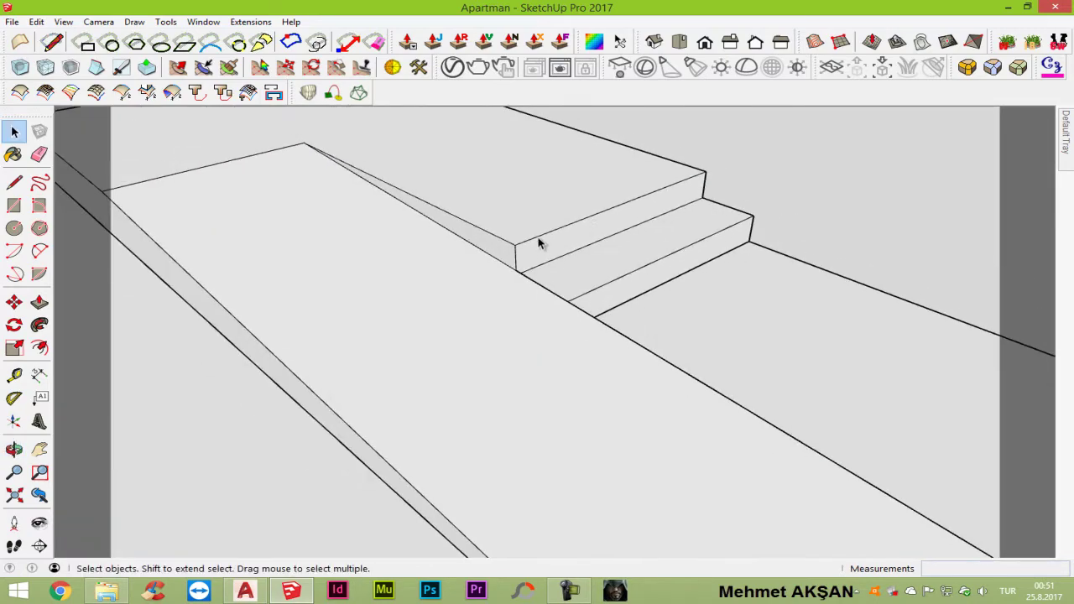
middle_click_drag(540, 240, 618, 448)
scroll(435, 362, "down", 2)
scroll(247, 439, "down", 3)
scroll(246, 438, "down", 2)
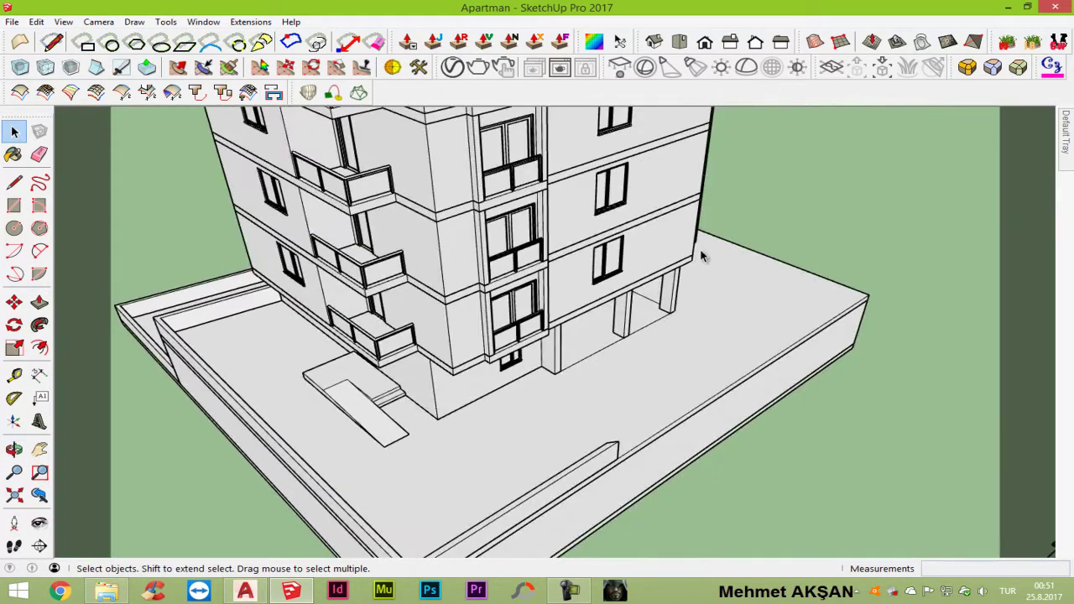
Step: Orbit to the building's front and zoom out toward the imported floor plans
middle_click_drag(704, 252, 382, 295)
scroll(321, 379, "down", 2)
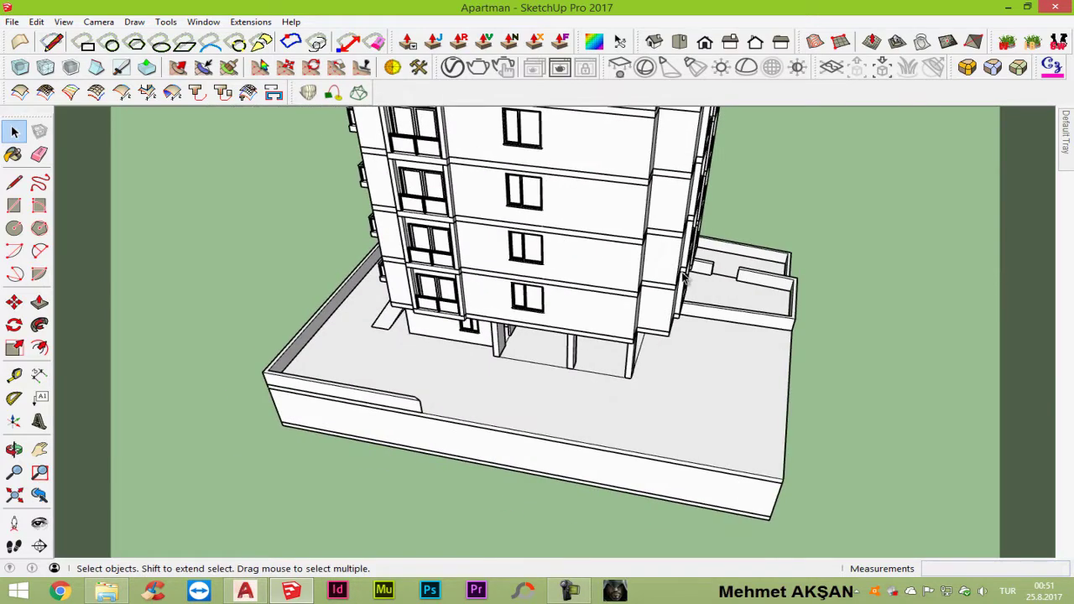
middle_click_drag(681, 279, 748, 290)
scroll(751, 291, "down", 2)
scroll(751, 291, "down", 3)
scroll(753, 278, "down", 1)
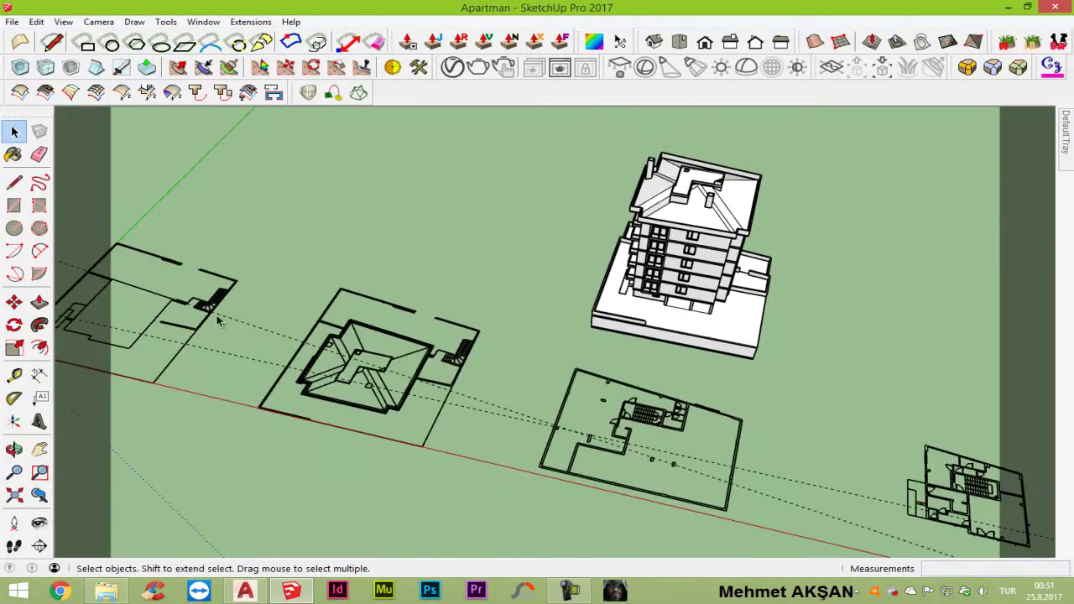
scroll(221, 322, "up", 2)
Step: Zoom and pan to the staircase and its landing on the floor plan
scroll(231, 315, "up", 2)
scroll(235, 309, "up", 3)
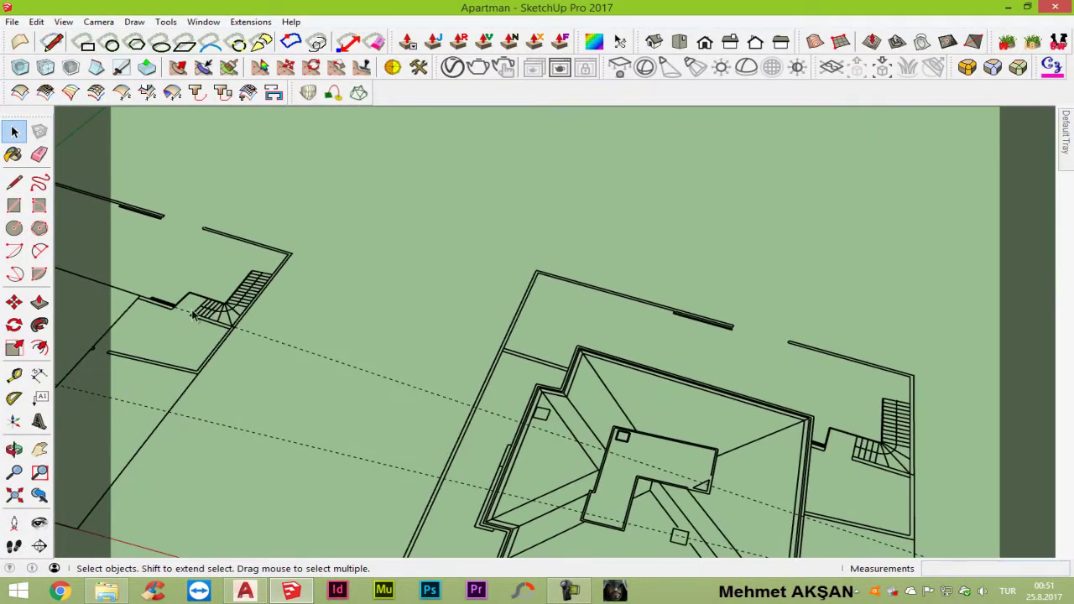
scroll(227, 307, "up", 2)
scroll(209, 305, "up", 2)
left_click_drag(207, 304, 431, 355)
scroll(431, 355, "up", 1)
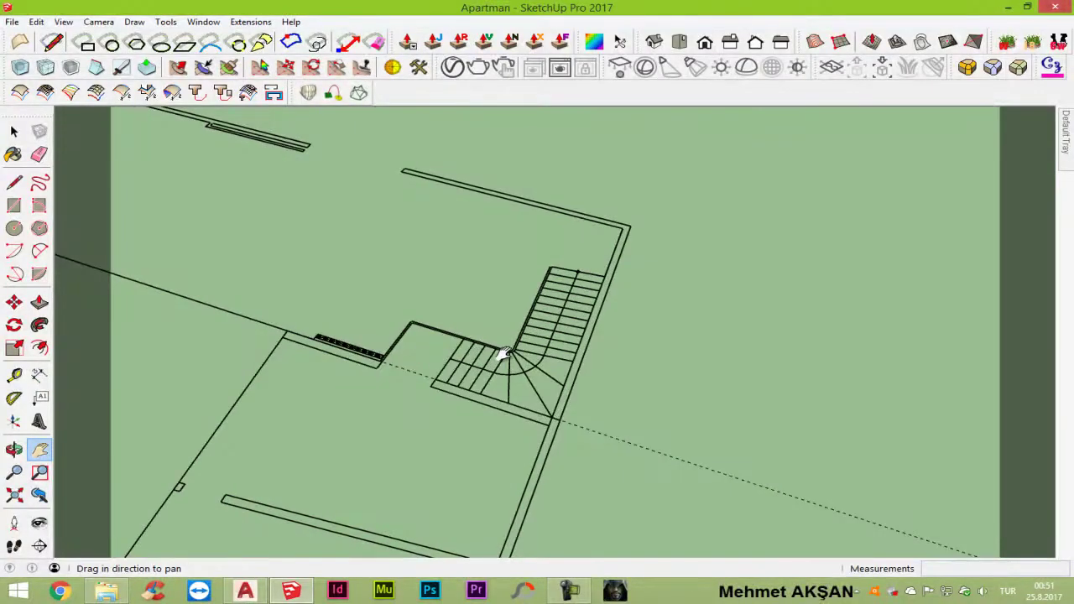
scroll(496, 355, "up", 1)
scroll(427, 364, "up", 1)
scroll(450, 383, "up", 1)
left_click_drag(348, 388, 443, 426)
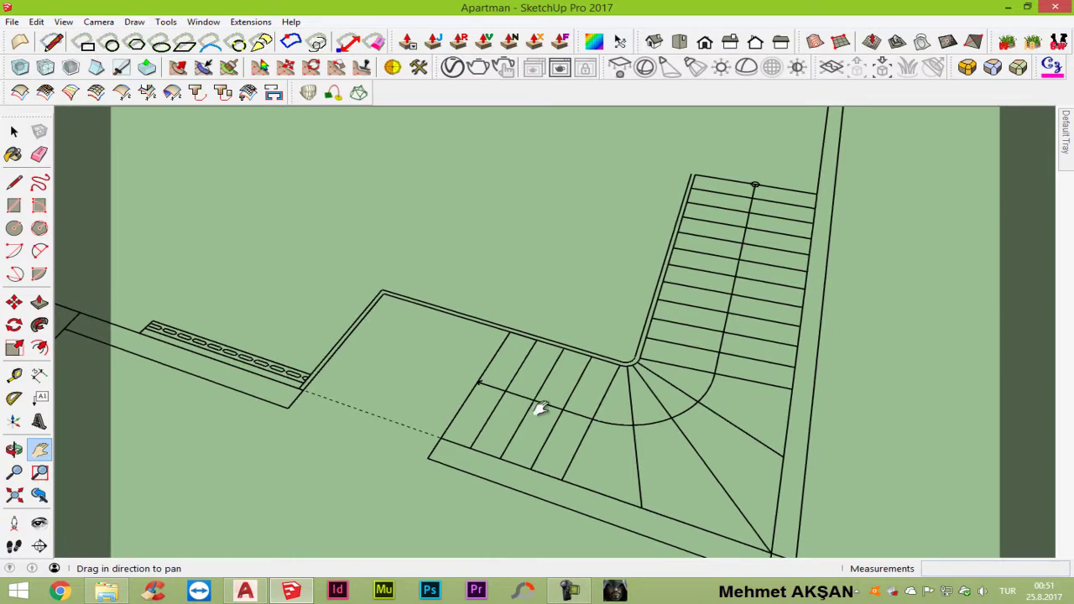
Step: Trace a closed outline from the wall corner over the stair landing to make a face
key("l")
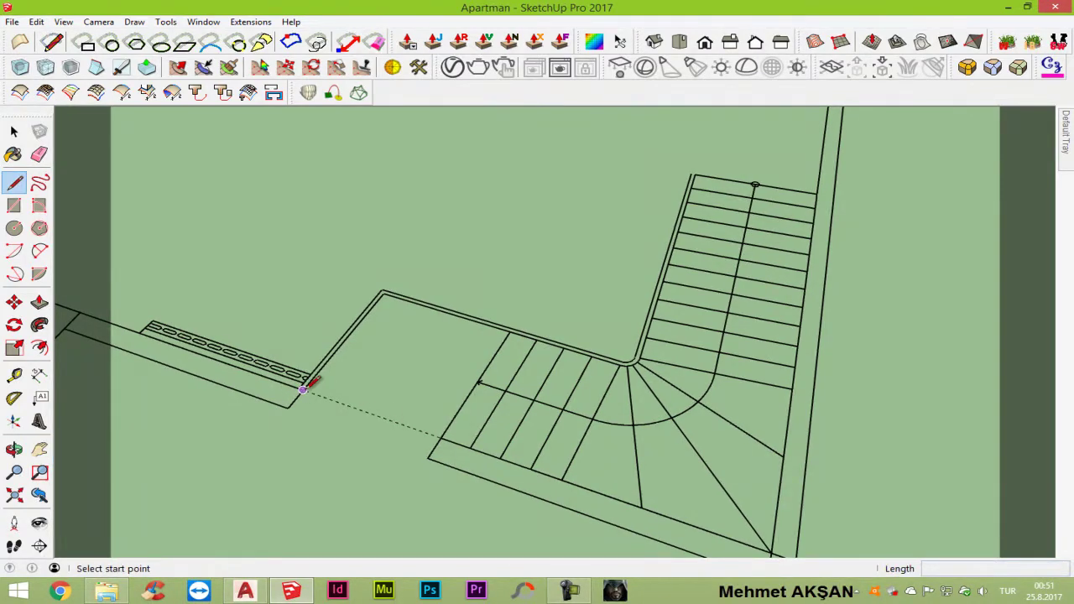
left_click(303, 389)
left_click(384, 291)
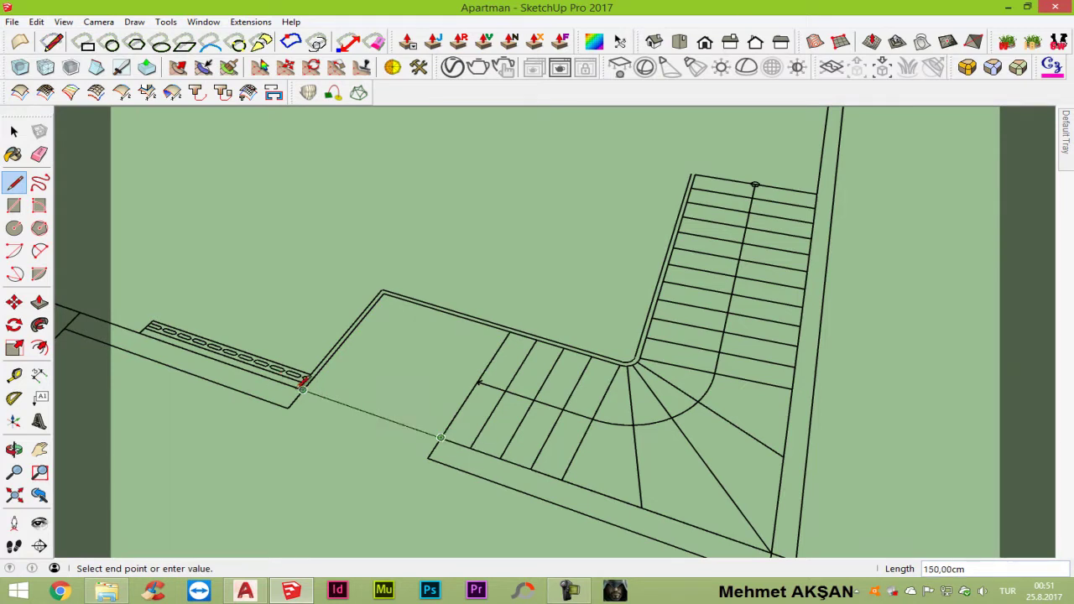
left_click(302, 388)
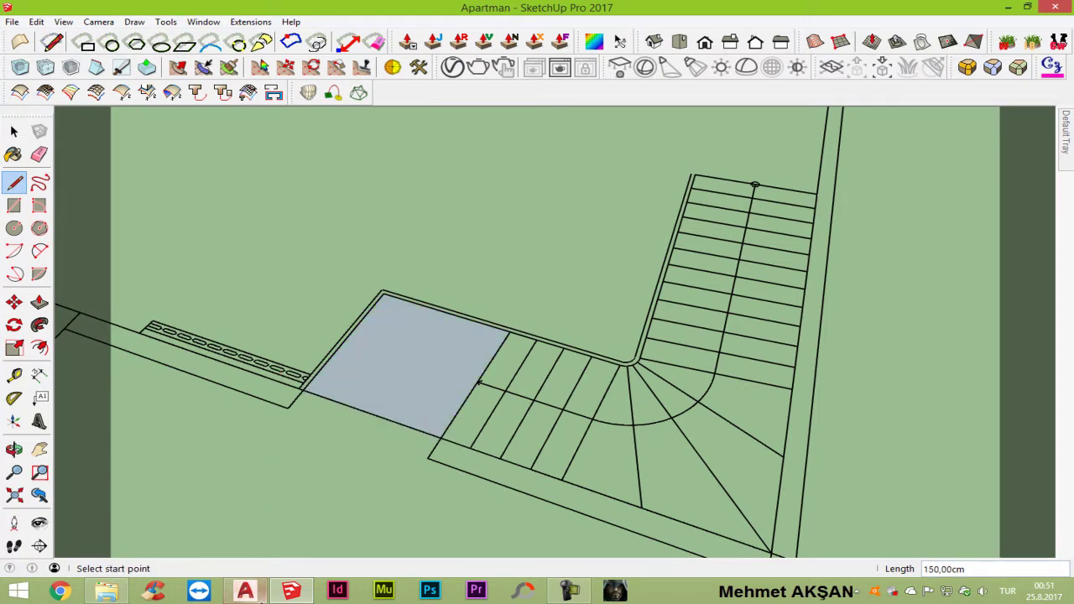
Step: Switch to AutoCAD and centre the Apartman.dwg staircase in view
left_click(244, 591)
scroll(675, 208, "up", 5)
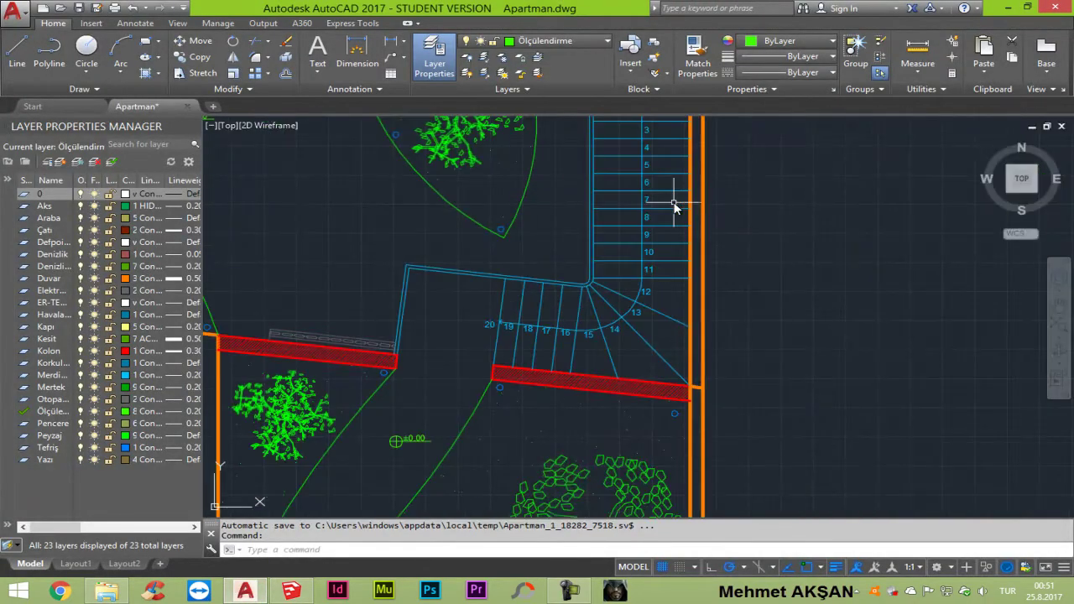
middle_click_drag(634, 258, 588, 330)
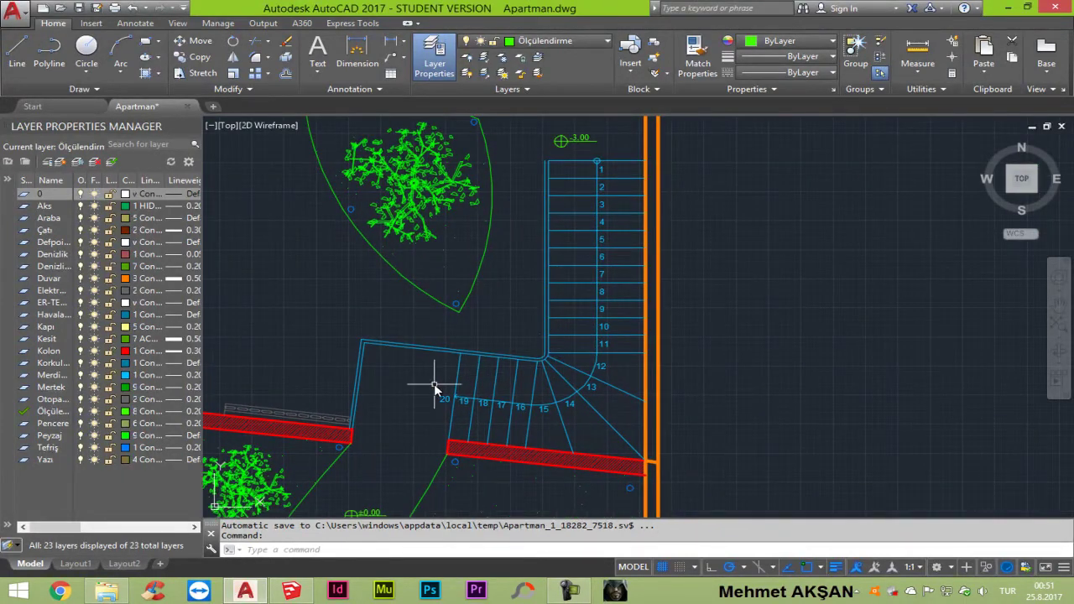
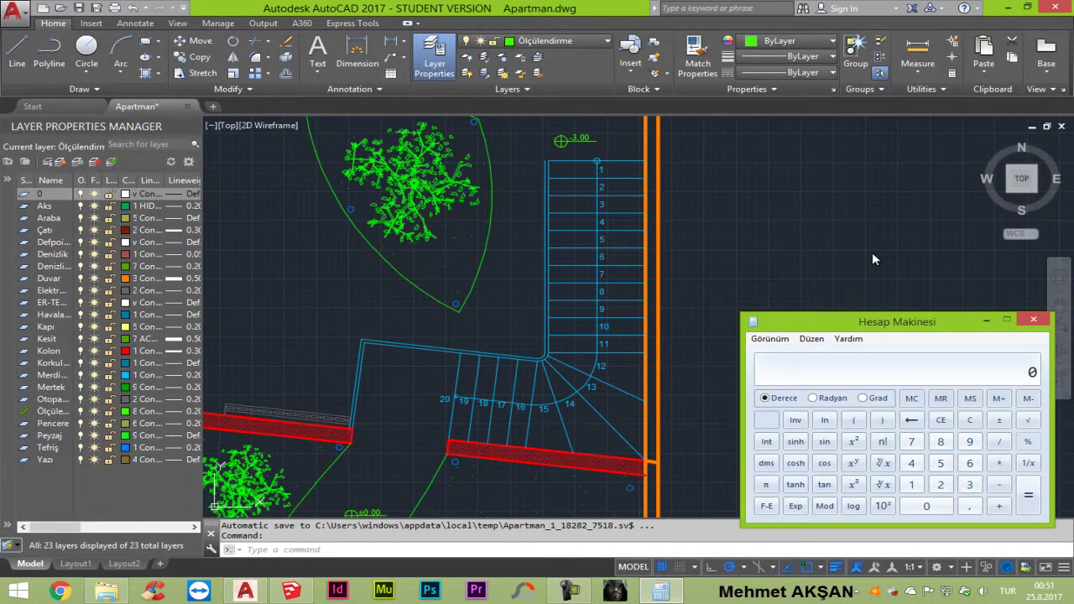
Step: Enter 300 in the calculator and divide by the 20 steps, giving a step height of 15
type("300")
Step: In SketchUp, Push/Pull the landing face up 1 into a thin slab
left_click(291, 591)
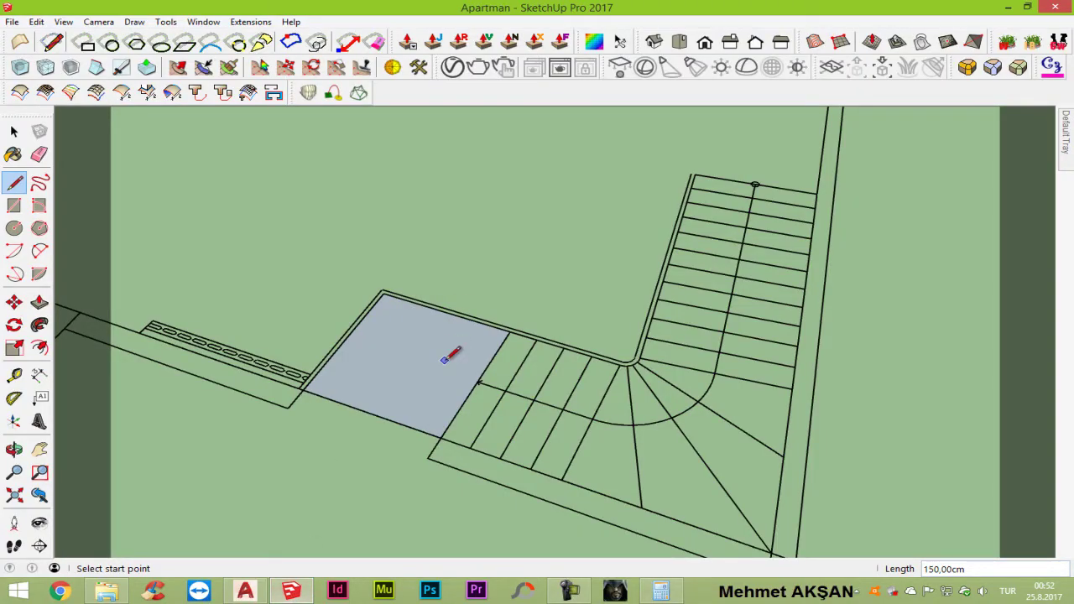
scroll(447, 356, "up", 1)
key("p")
left_click(412, 374)
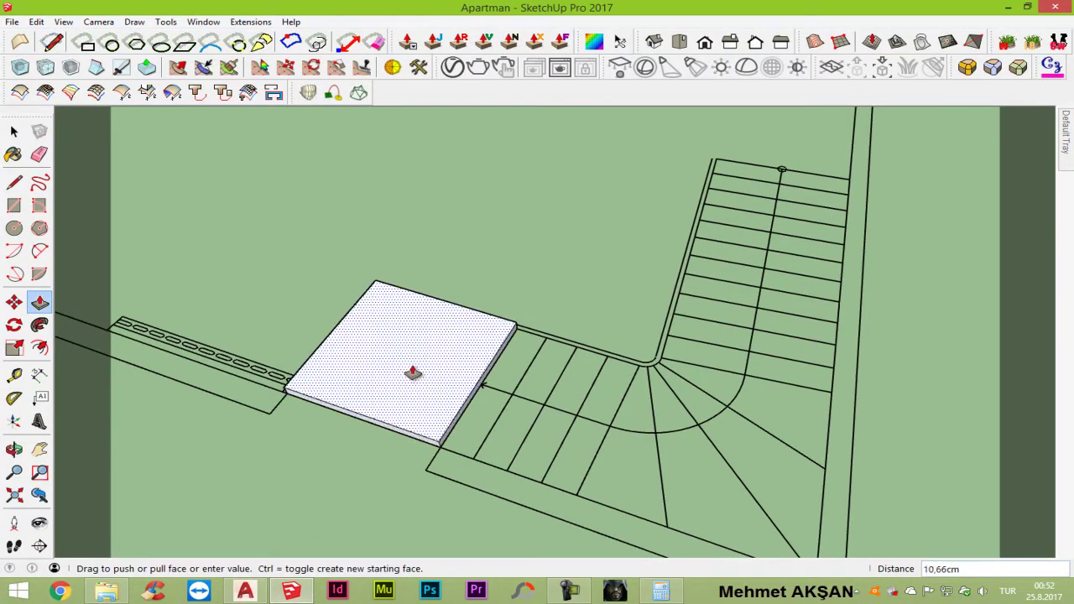
type("1")
key("Return")
key("space")
Step: Turn the whole landing slab into a component
triple_click(412, 370)
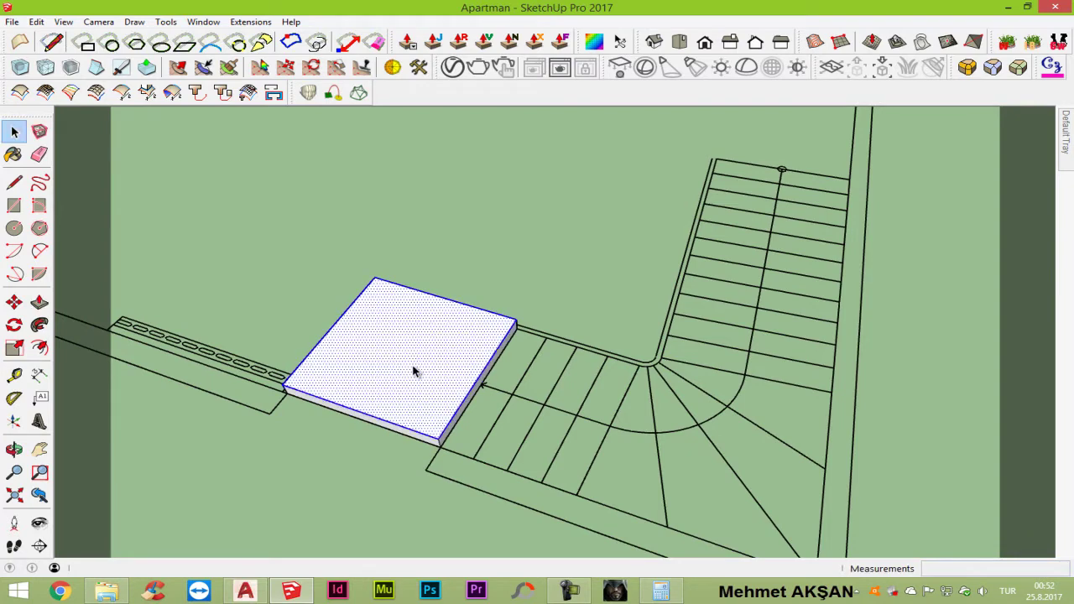
right_click(414, 370)
left_click(492, 189)
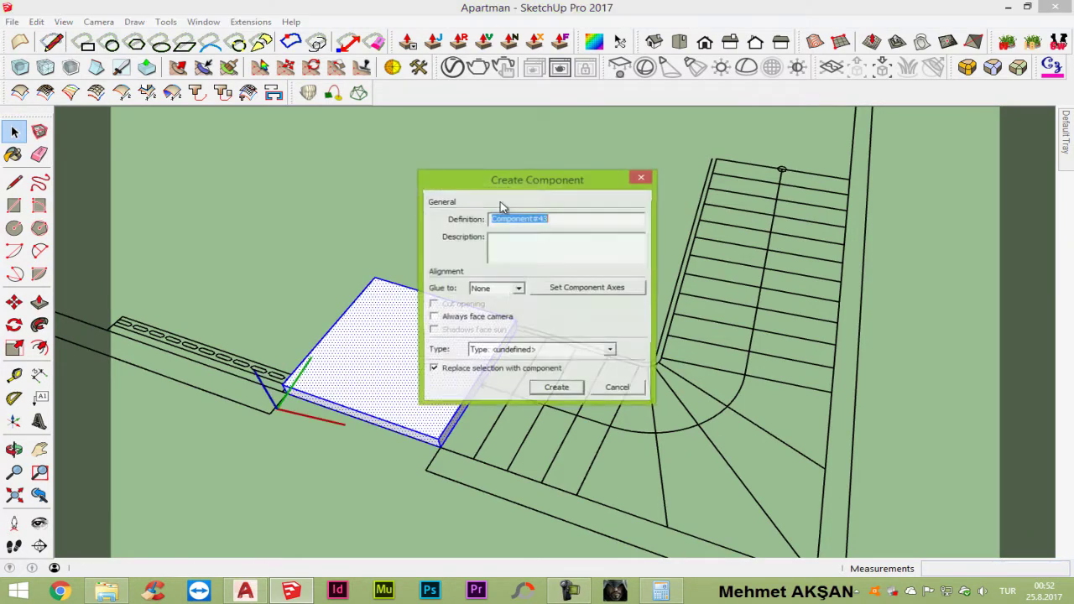
left_click(575, 389)
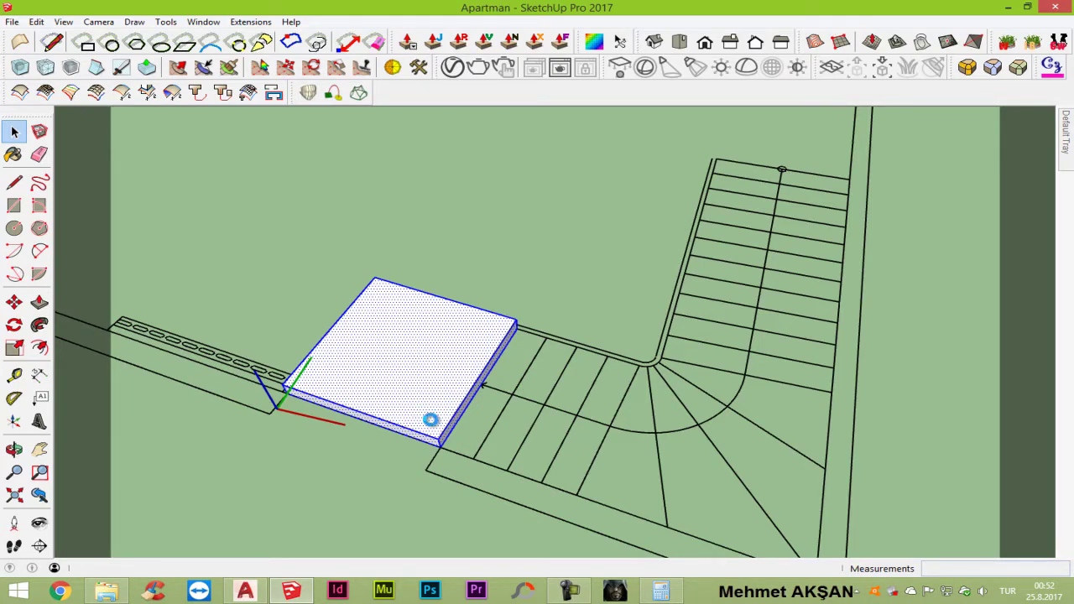
Step: Move the slab component's axes to its front corner at the stair edge
left_click(429, 420)
double_click(430, 405)
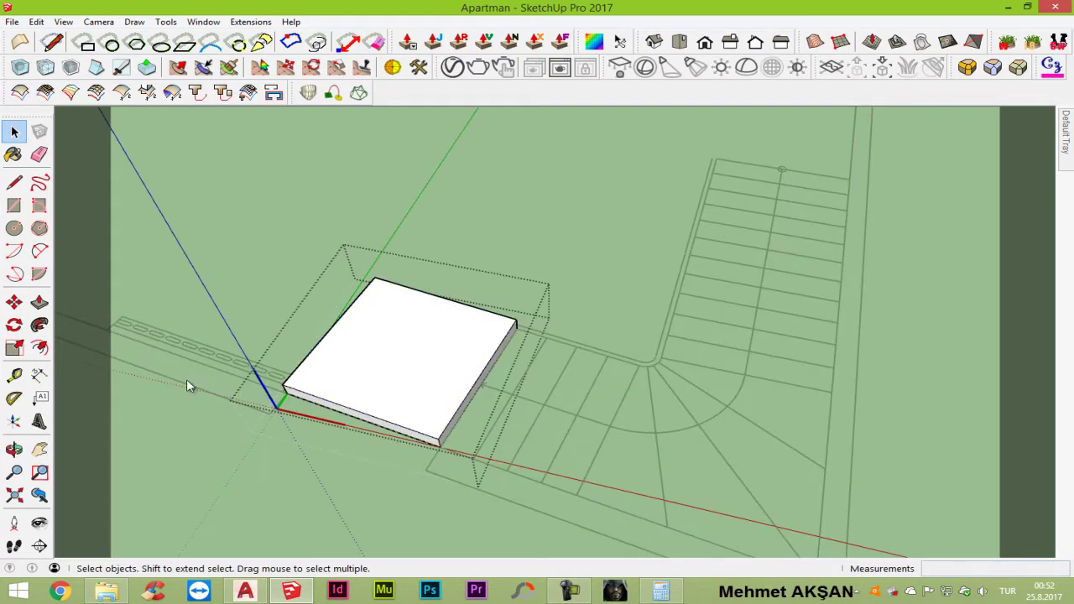
left_click(15, 425)
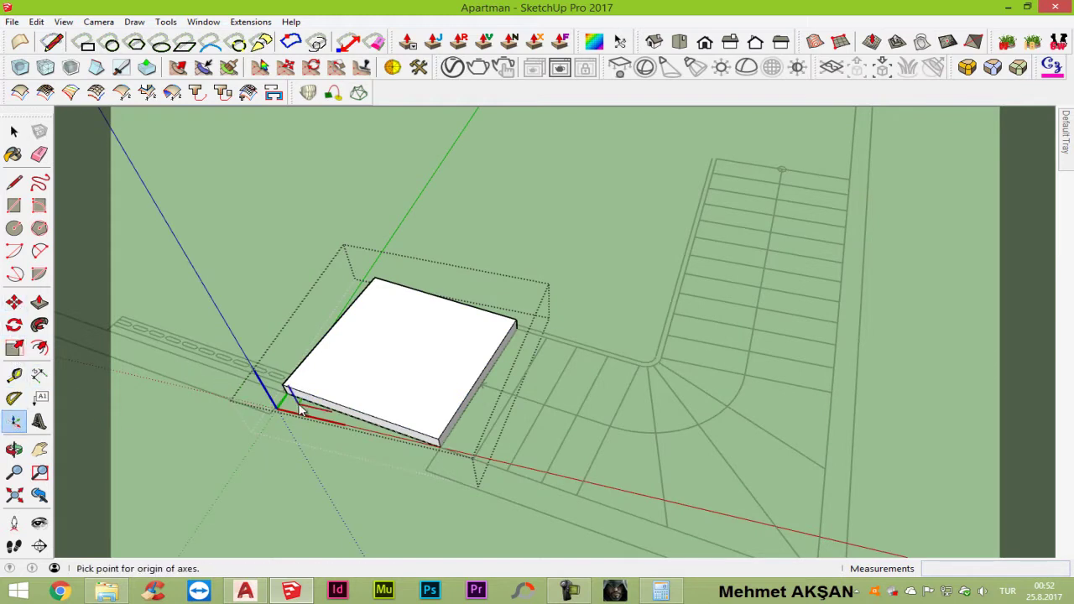
left_click(438, 441)
left_click(486, 444)
left_click(470, 394)
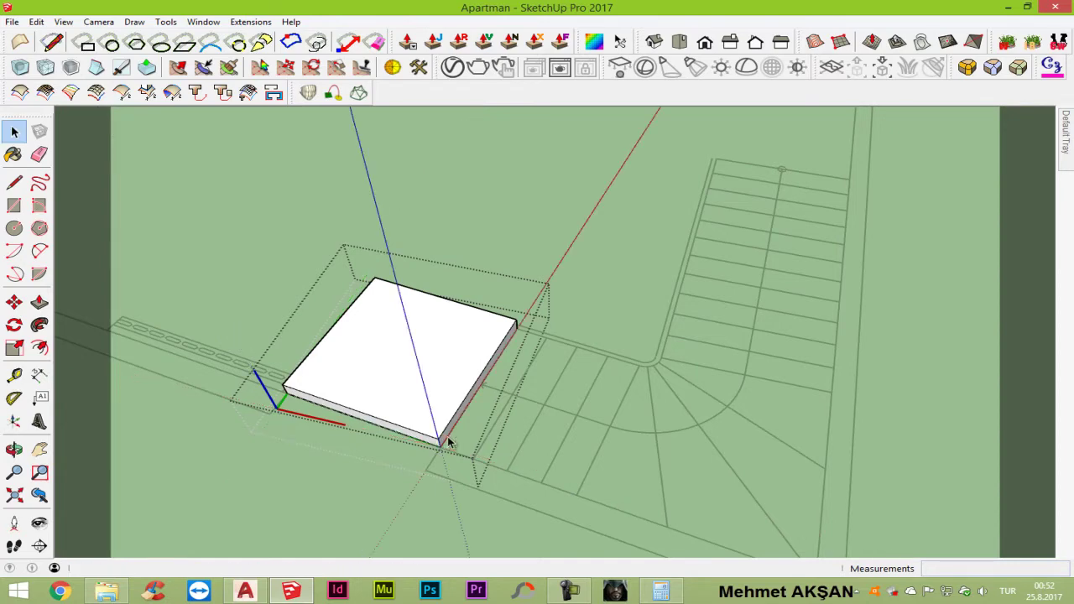
left_click(592, 300)
left_click(604, 335)
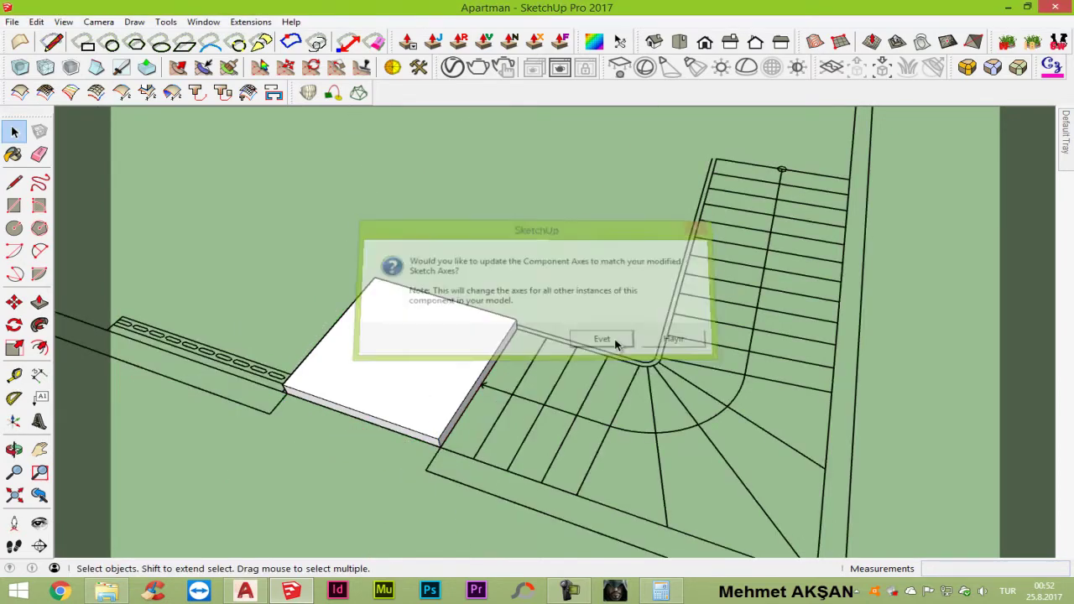
scroll(434, 401, "up", 1)
scroll(433, 403, "up", 2)
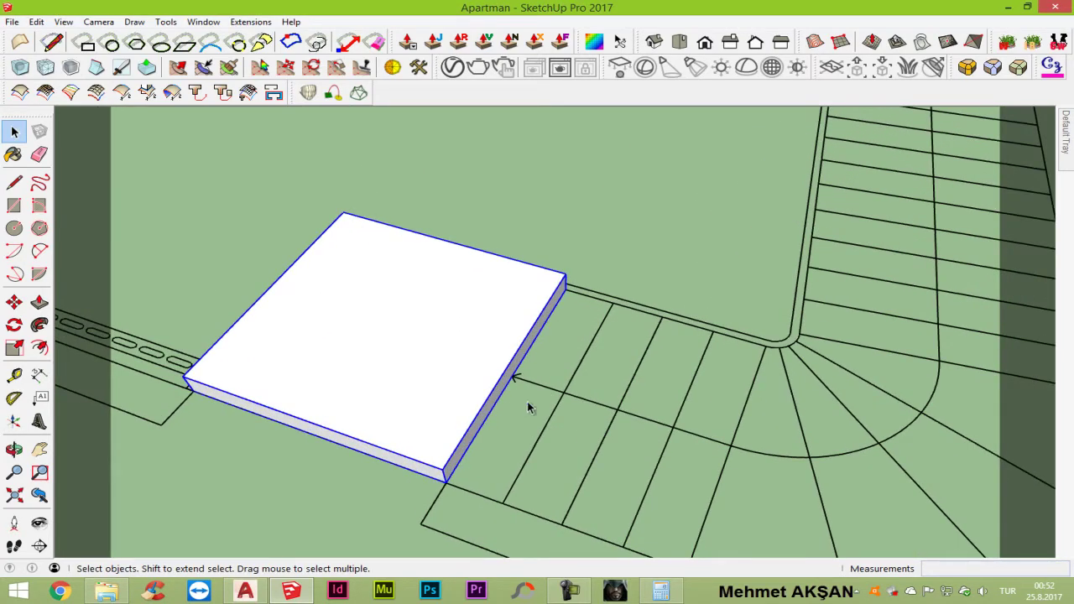
Step: Draw a strip along the slab's stair side and raise it 15 cm
key("l")
left_click(567, 289)
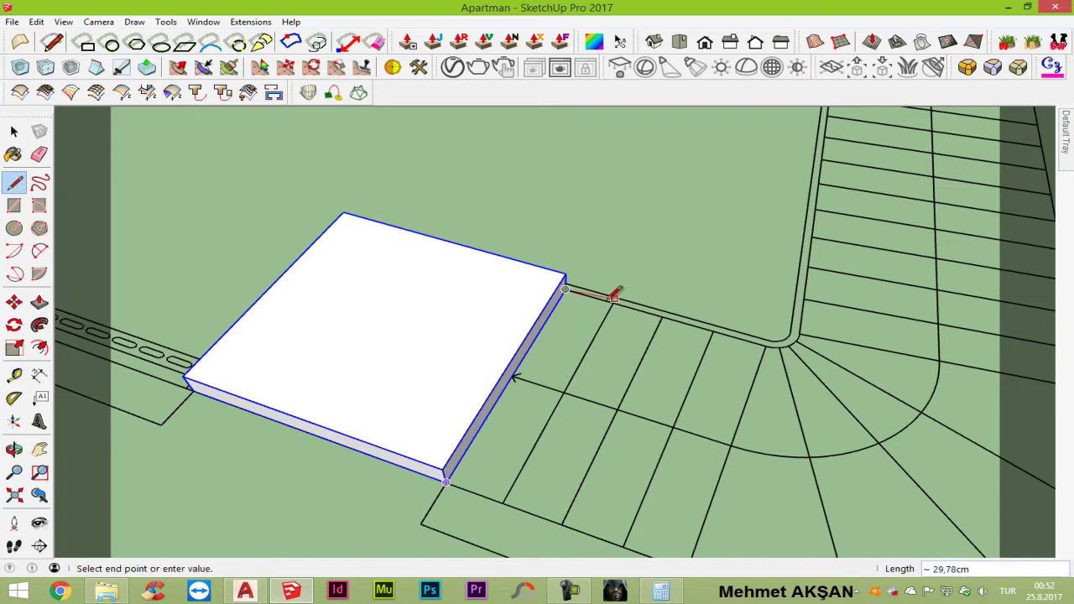
left_click(613, 302)
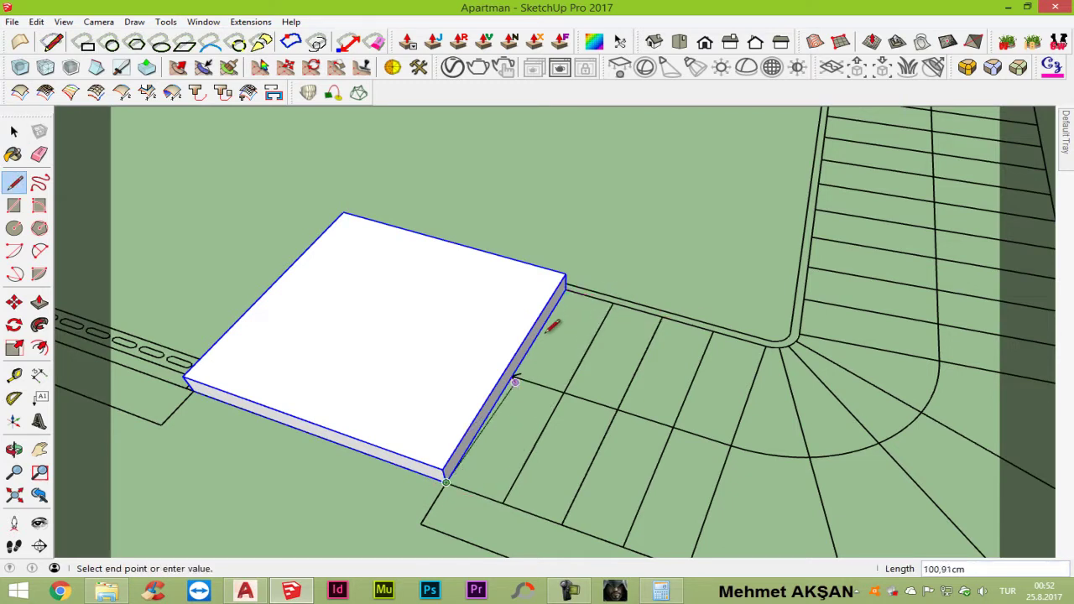
key("p")
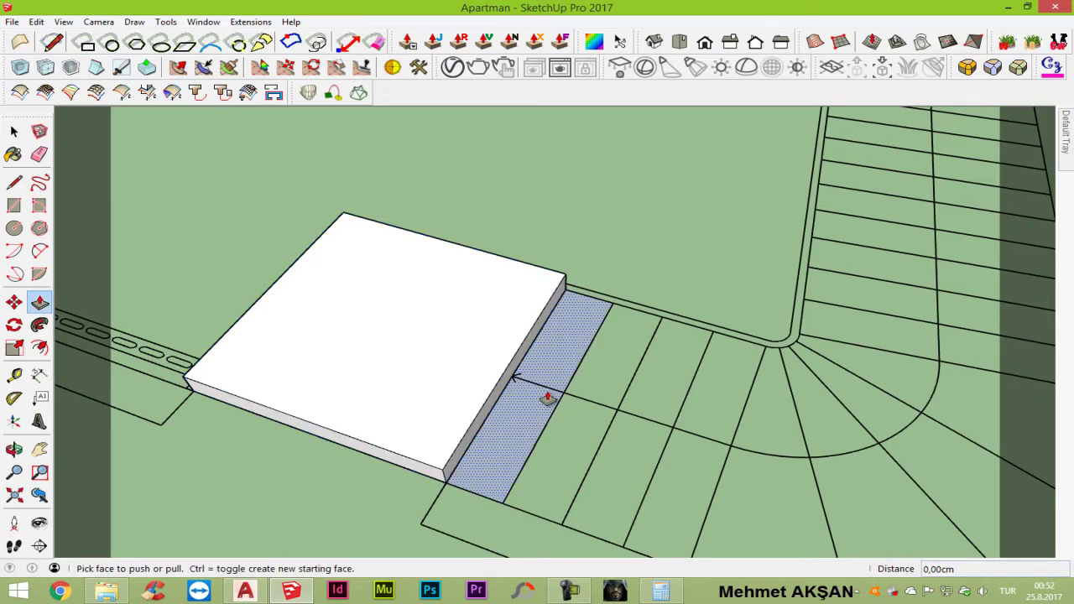
left_click(549, 362)
type("15")
key("Return")
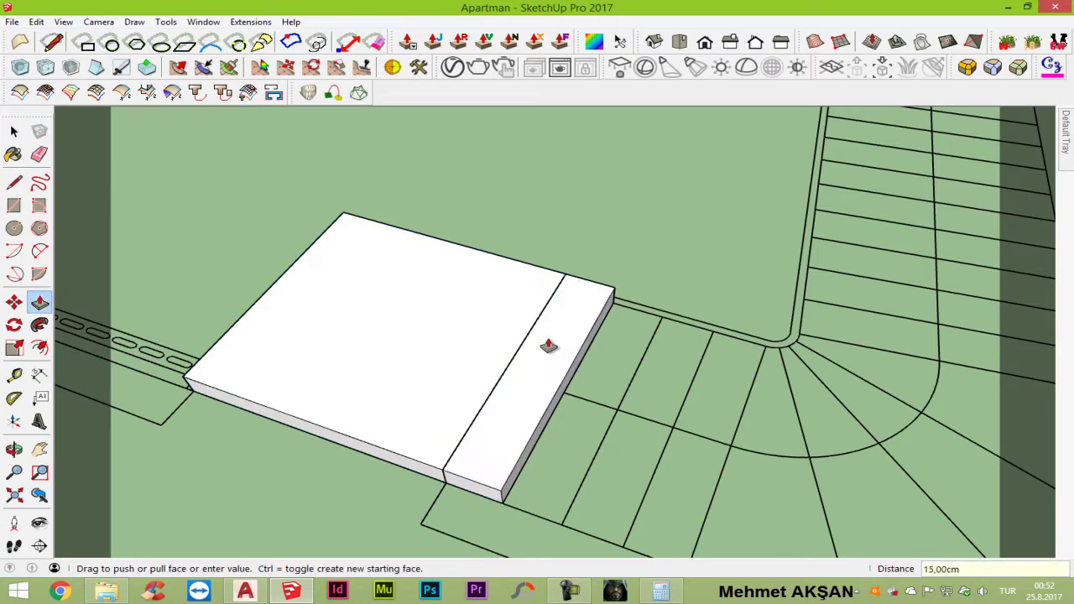
key("space")
Step: Make the strip a component with its axes at its front corner
left_click(549, 344)
right_click(550, 344)
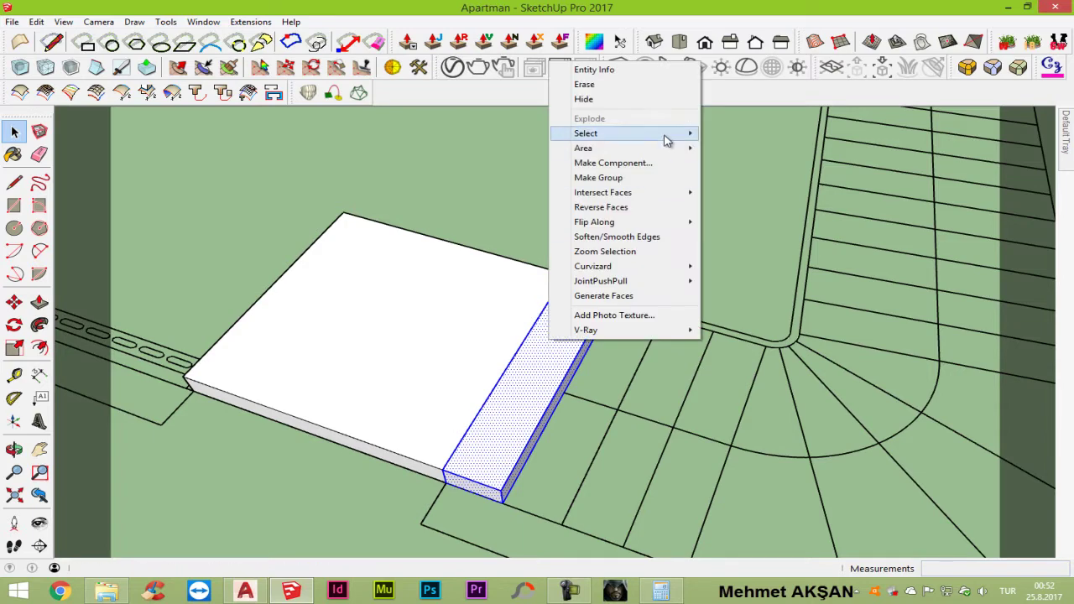
left_click(647, 164)
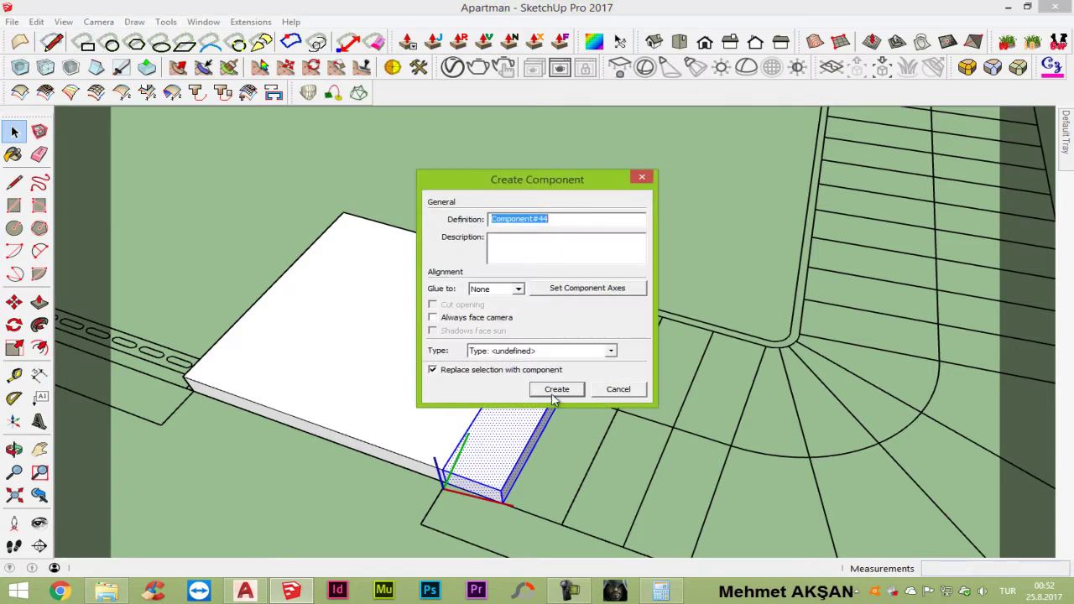
left_click(556, 389)
scroll(461, 395, "down", 2)
double_click(460, 397)
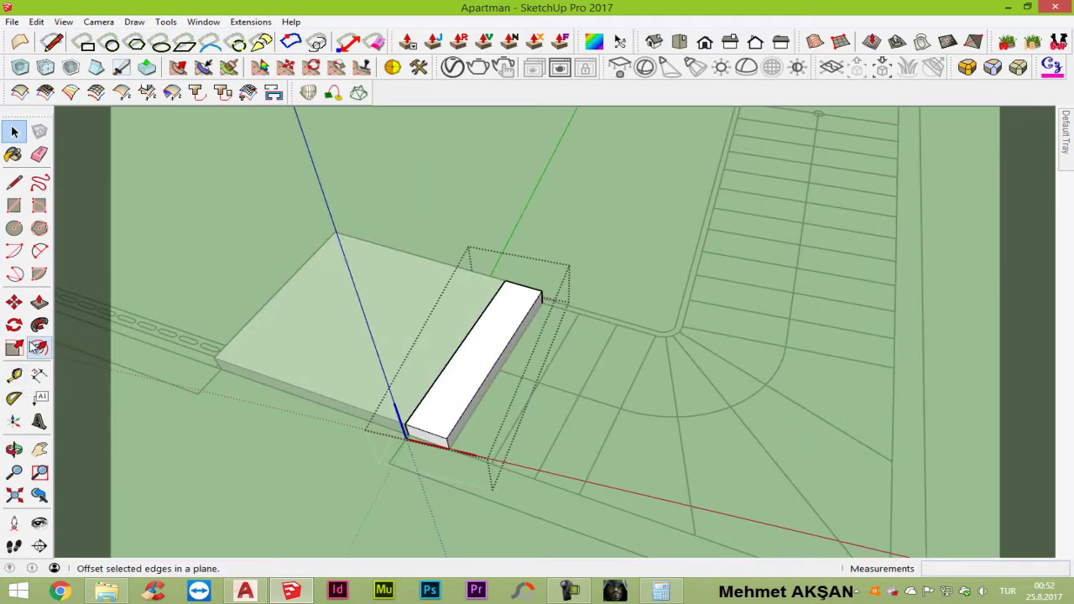
left_click(13, 421)
left_click(448, 450)
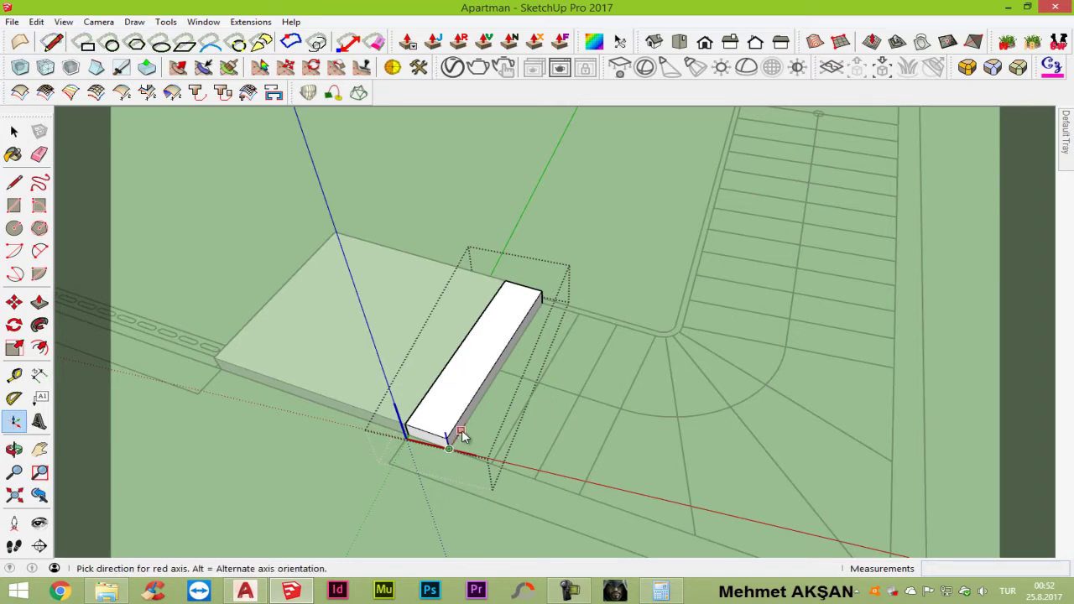
left_click(460, 436)
key("Return")
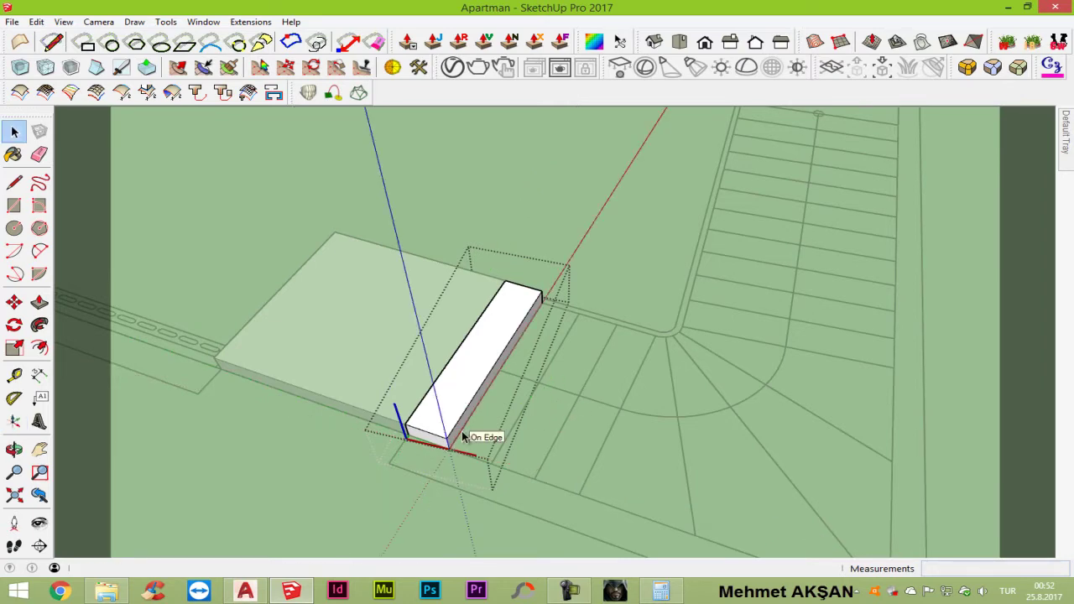
left_click(699, 119)
left_click(605, 339)
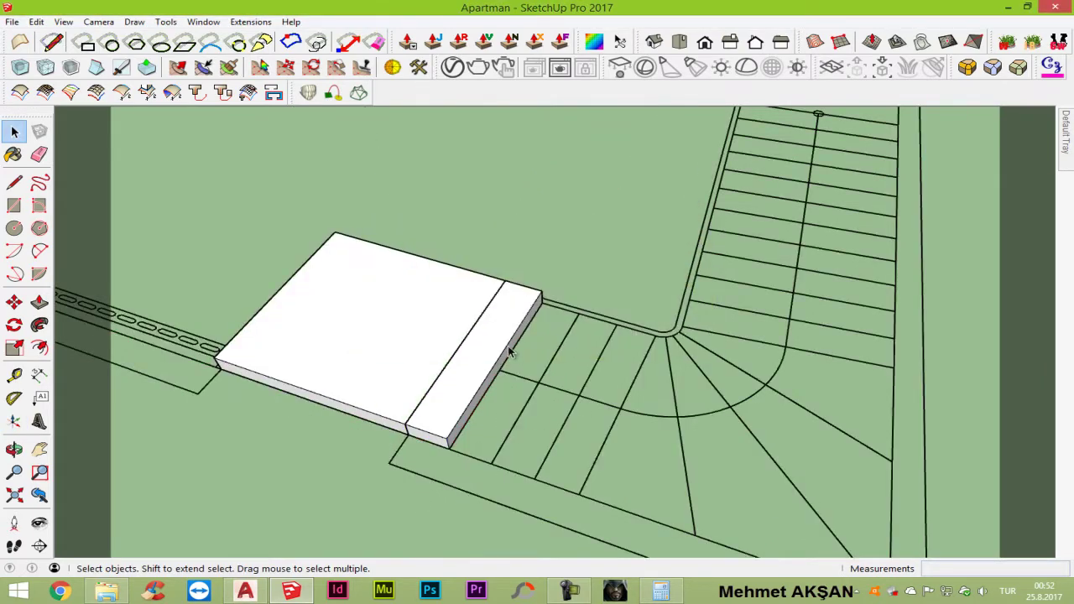
Step: Group the slab and strip together, with the group axes at the strip's front corner
triple_click(460, 377)
right_click(434, 353)
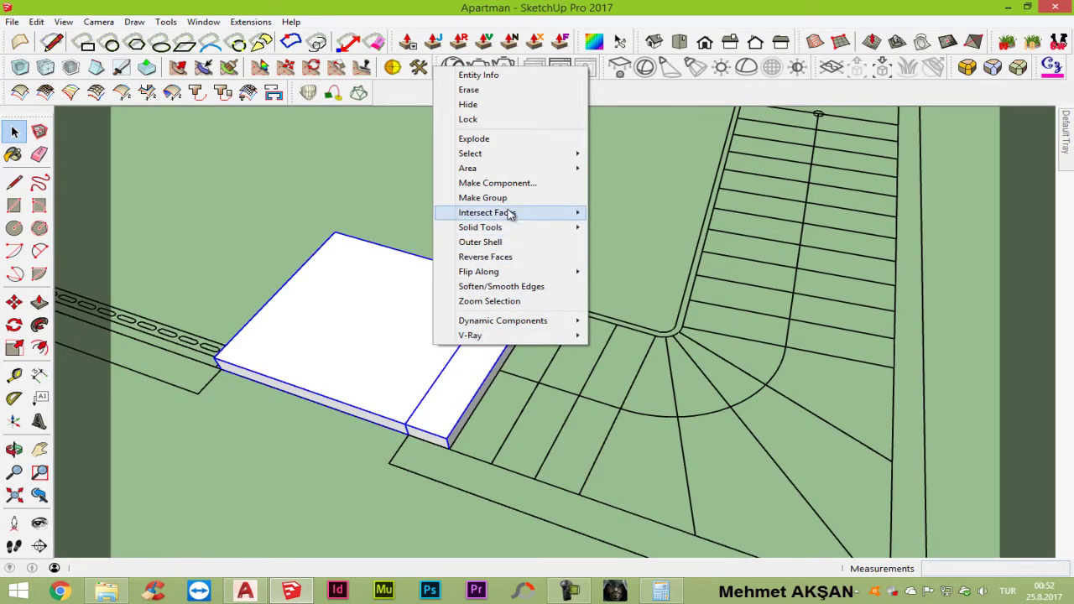
left_click(482, 198)
double_click(377, 383)
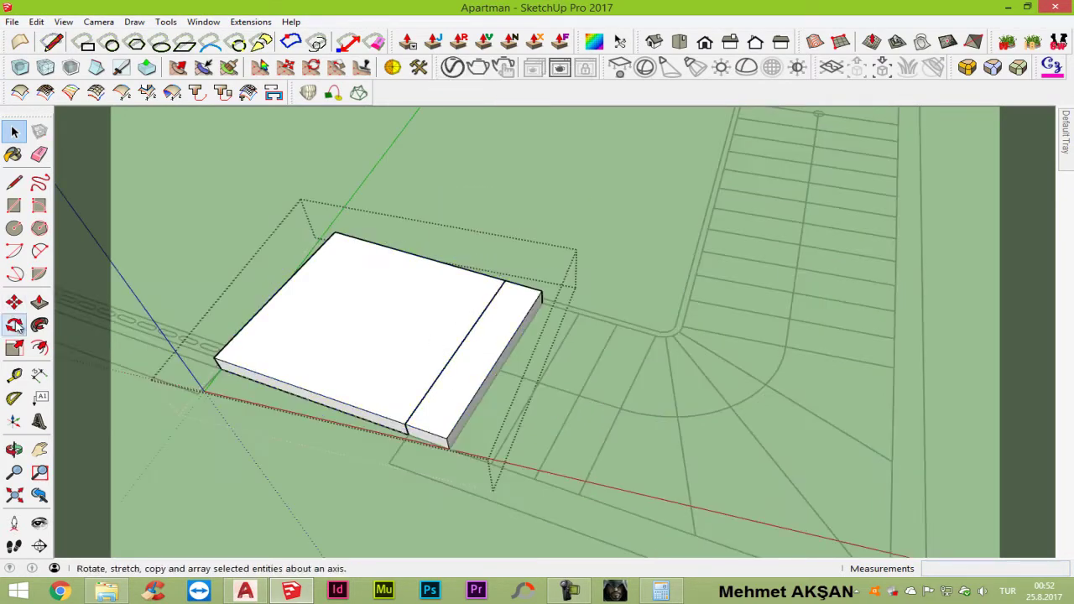
left_click(10, 423)
left_click(449, 449)
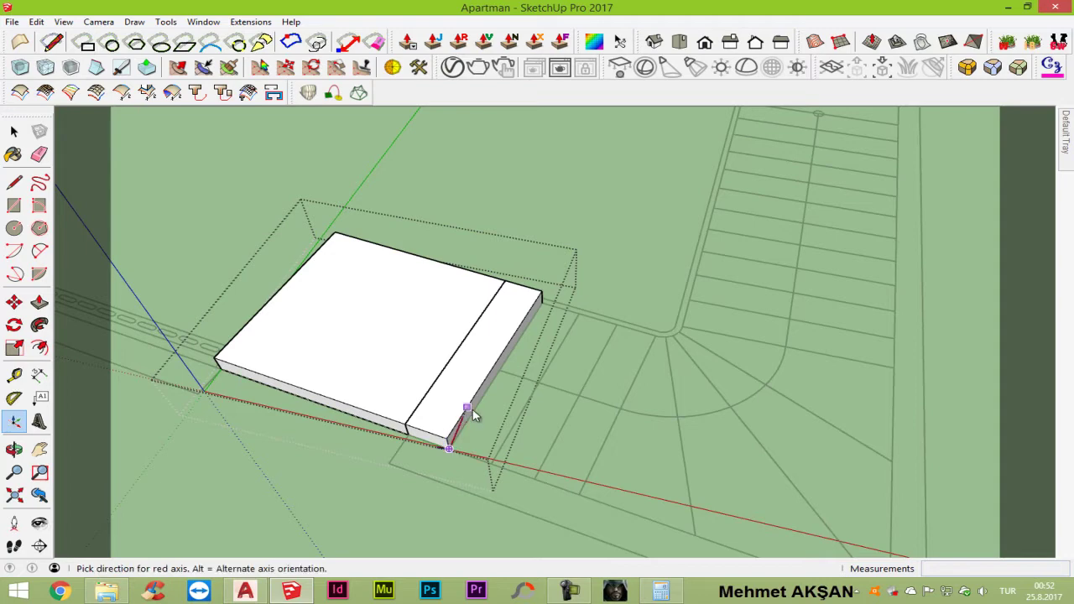
left_click(472, 417)
left_click(484, 407)
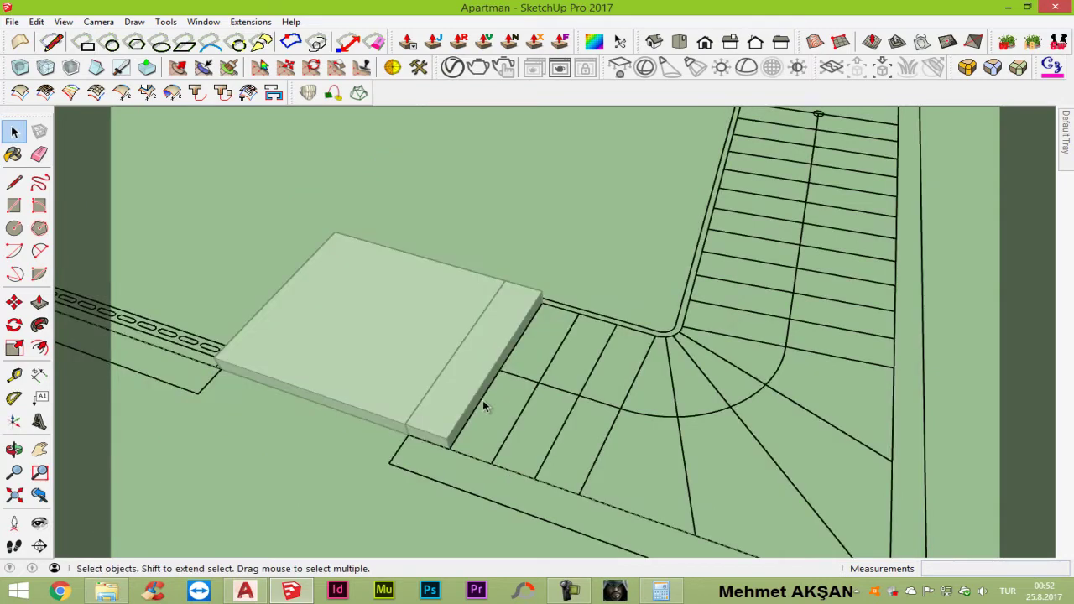
Step: Open the slab-and-strip group for editing
left_click(470, 339)
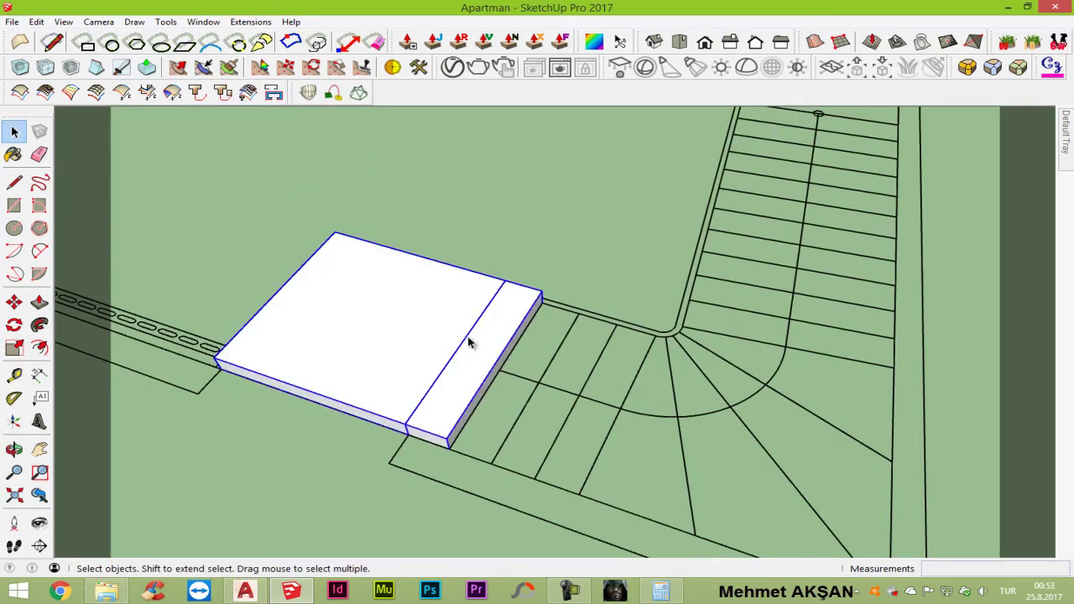
double_click(293, 314)
scroll(293, 314, "down", 2)
scroll(293, 314, "down", 1)
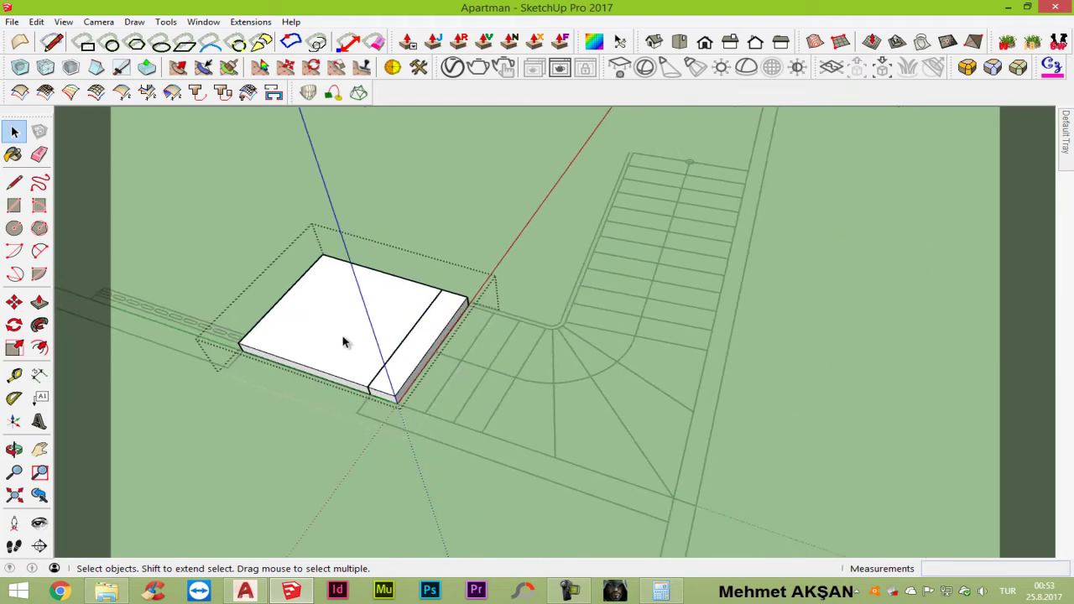
scroll(552, 340, "up", 2)
Step: Draw a radial line from the stairs' inner corner to the outer edge, closing the wedge face
key("l")
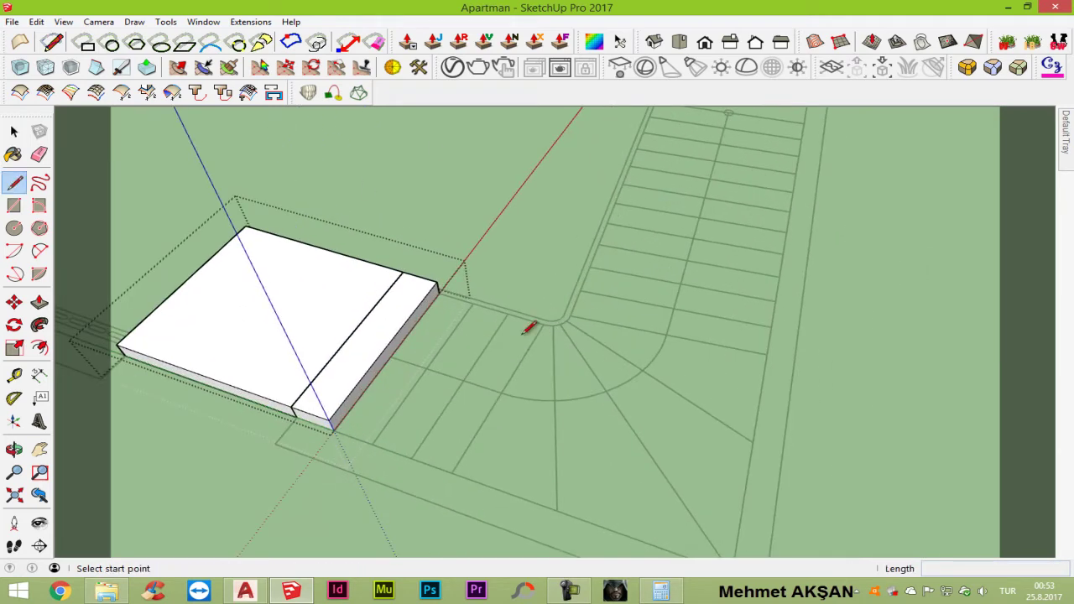
left_click(544, 324)
left_click(451, 472)
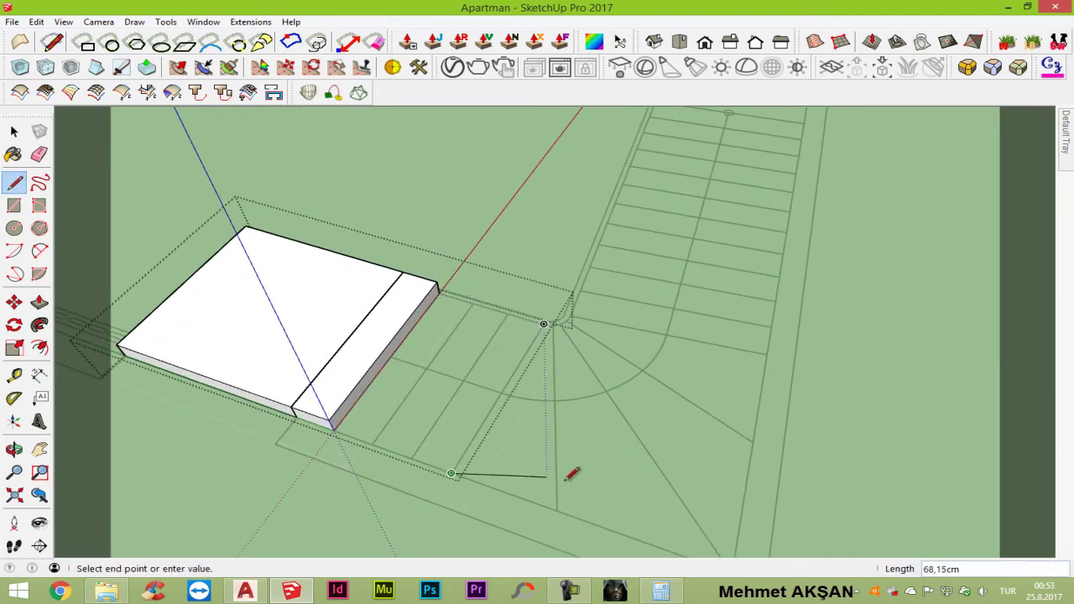
scroll(566, 316, "up", 2)
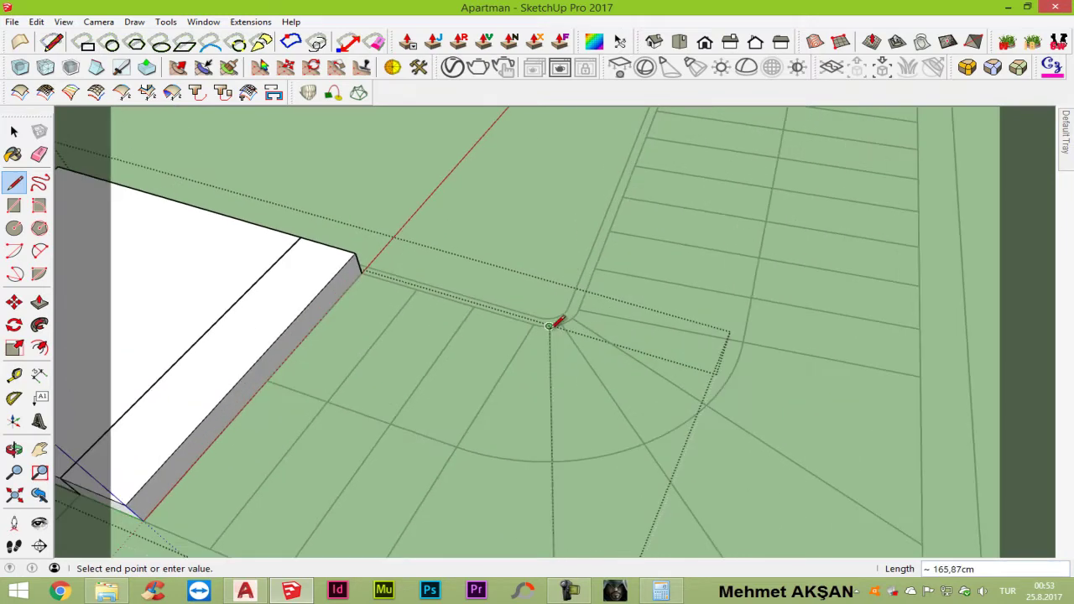
scroll(559, 319, "up", 2)
scroll(552, 324, "up", 1)
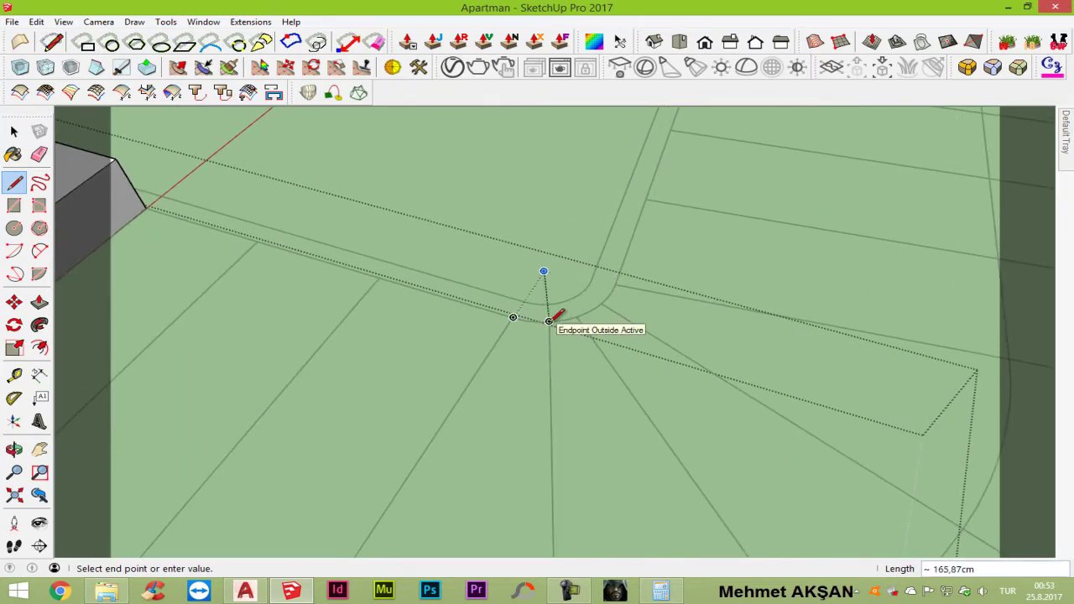
scroll(554, 317, "up", 1)
scroll(554, 317, "up", 1)
scroll(556, 316, "up", 1)
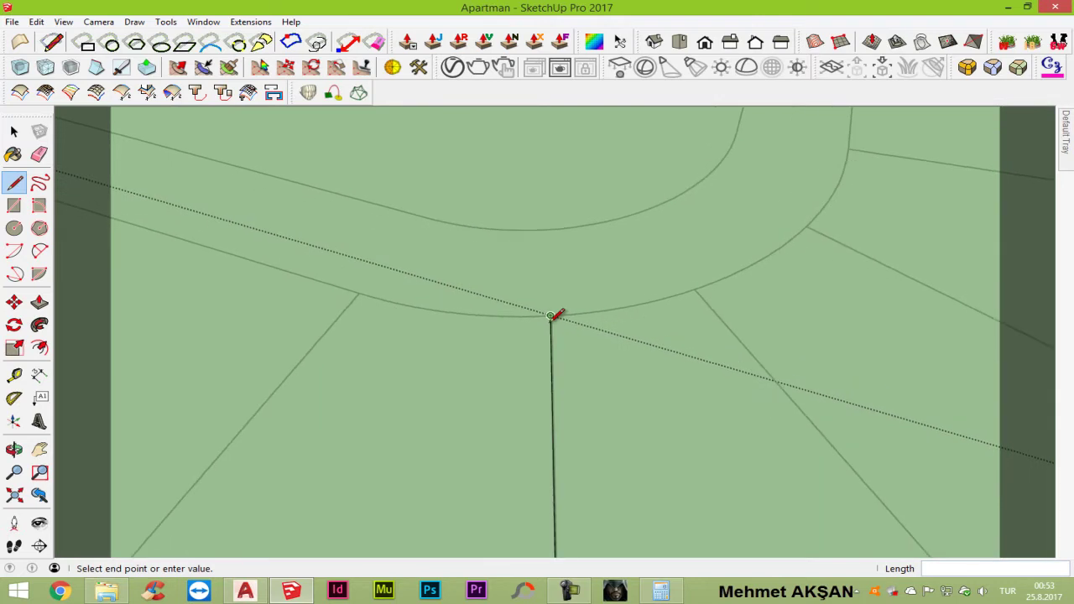
scroll(551, 317, "down", 1)
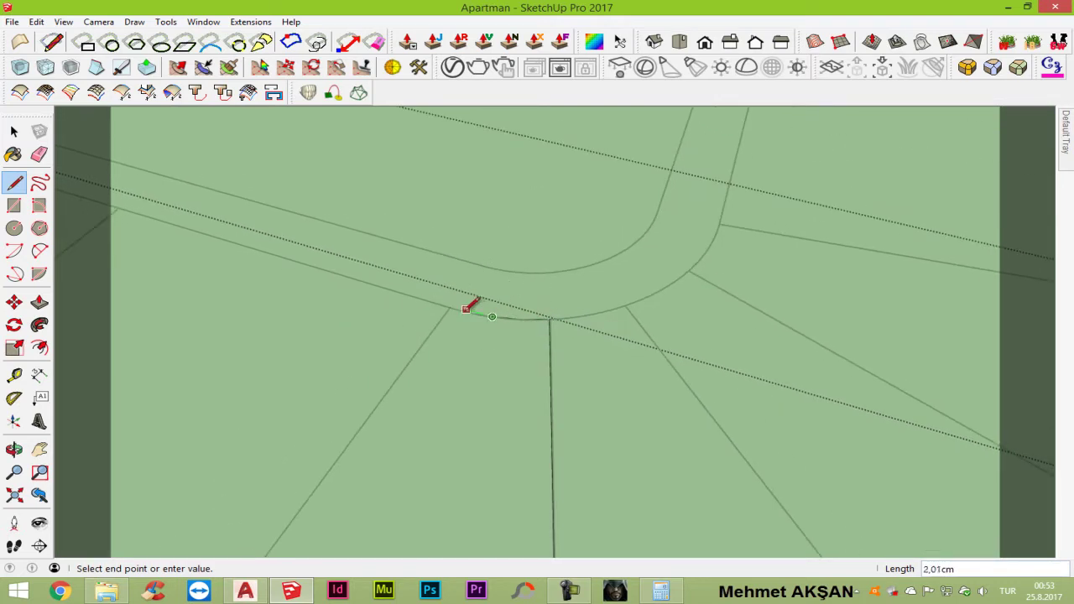
scroll(466, 309, "up", 1)
scroll(466, 310, "up", 1)
scroll(466, 311, "up", 1)
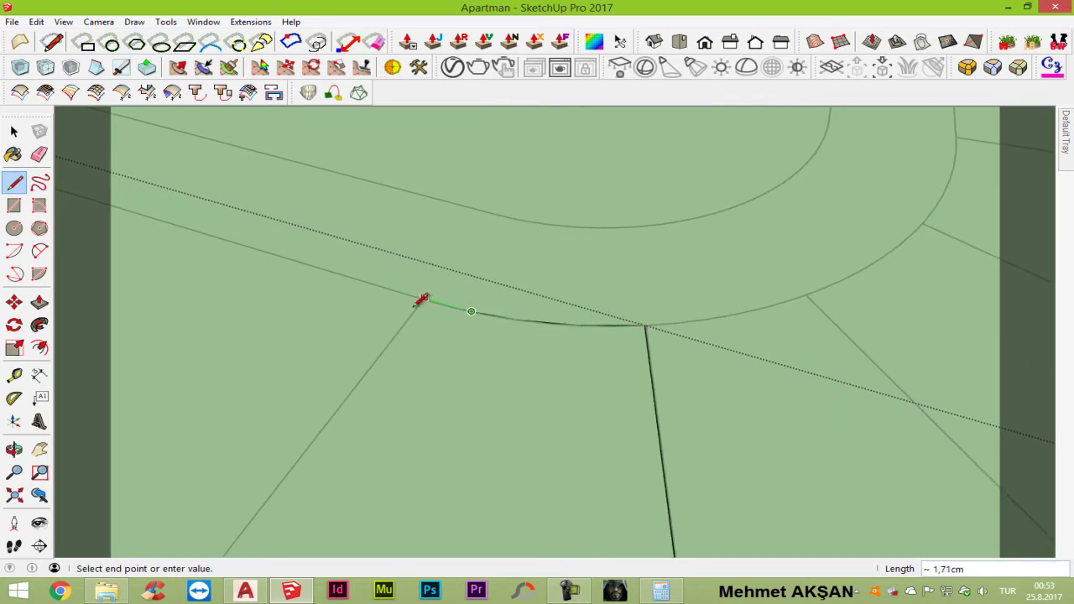
scroll(425, 296, "up", 1)
scroll(426, 296, "up", 1)
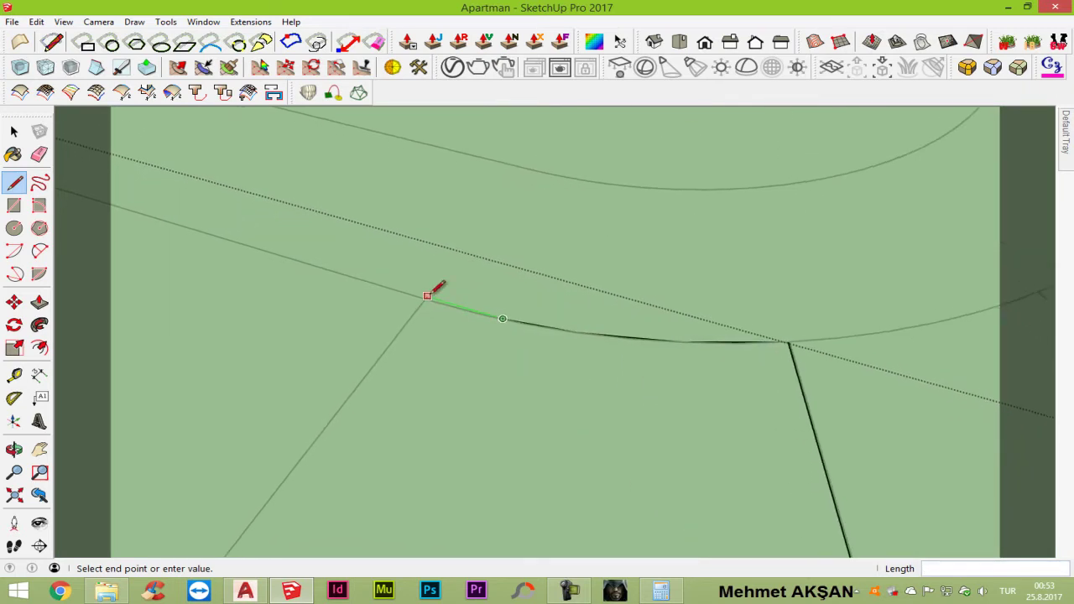
scroll(427, 296, "up", 1)
Step: Push/Pull the wedge face up 15 cm into a solid winder step
scroll(428, 296, "down", 1)
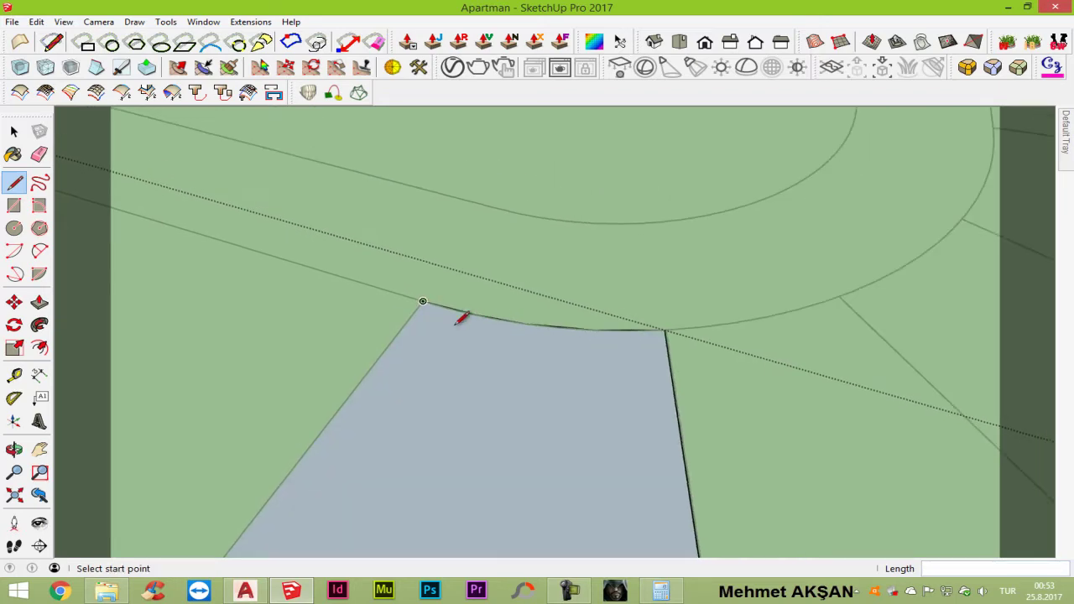
scroll(461, 313, "down", 1)
scroll(456, 328, "down", 1)
scroll(456, 328, "down", 1)
key("p")
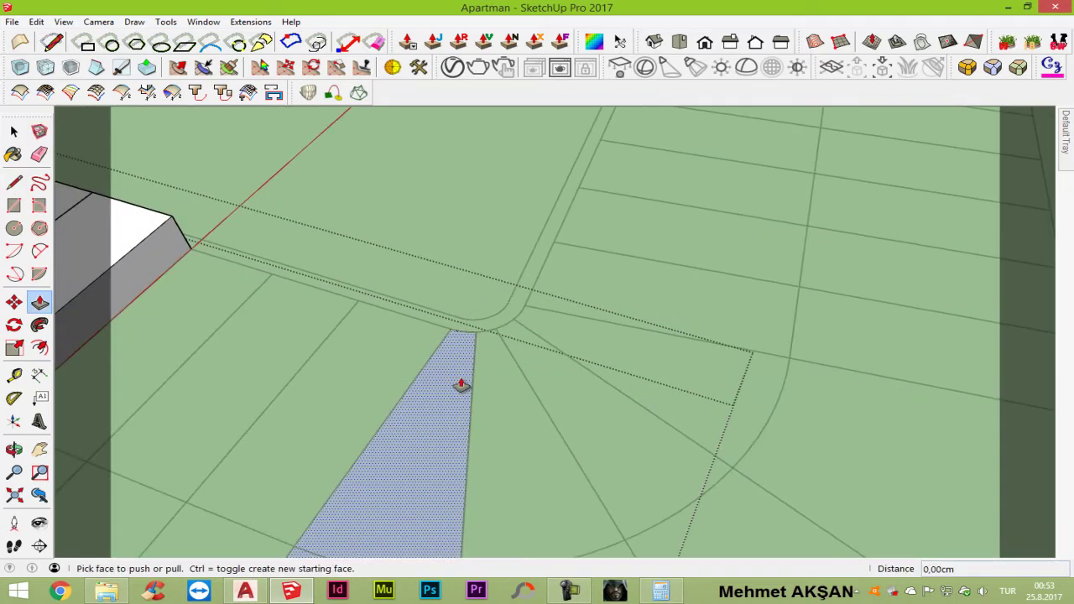
left_click_drag(462, 383, 464, 372)
type("15")
key("Return")
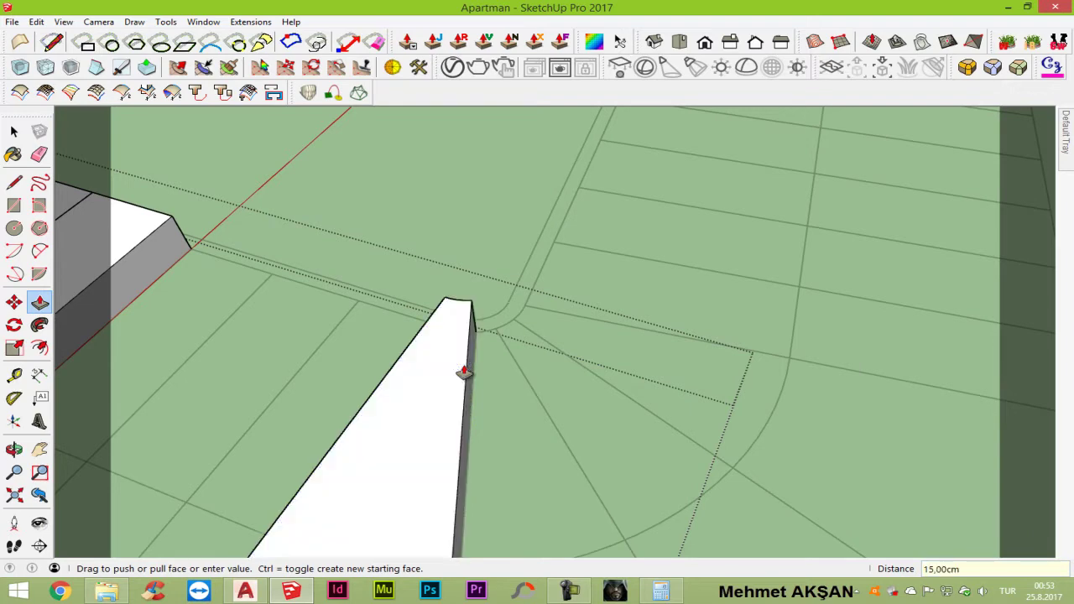
key("space")
Step: Turn the raised wedge into a component
left_click(464, 372)
right_click(466, 371)
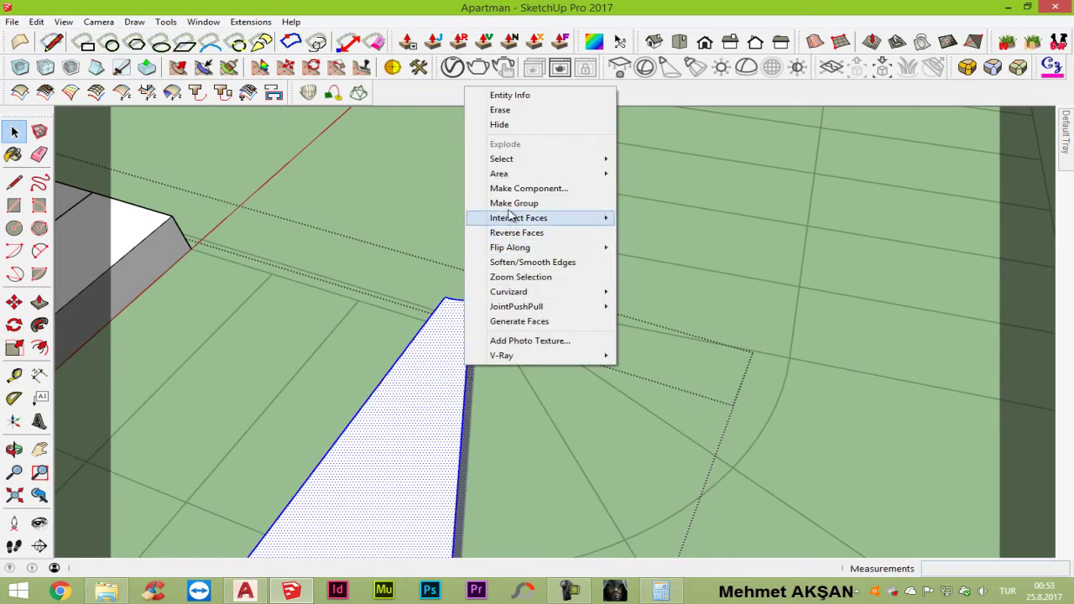
left_click(525, 187)
left_click(557, 390)
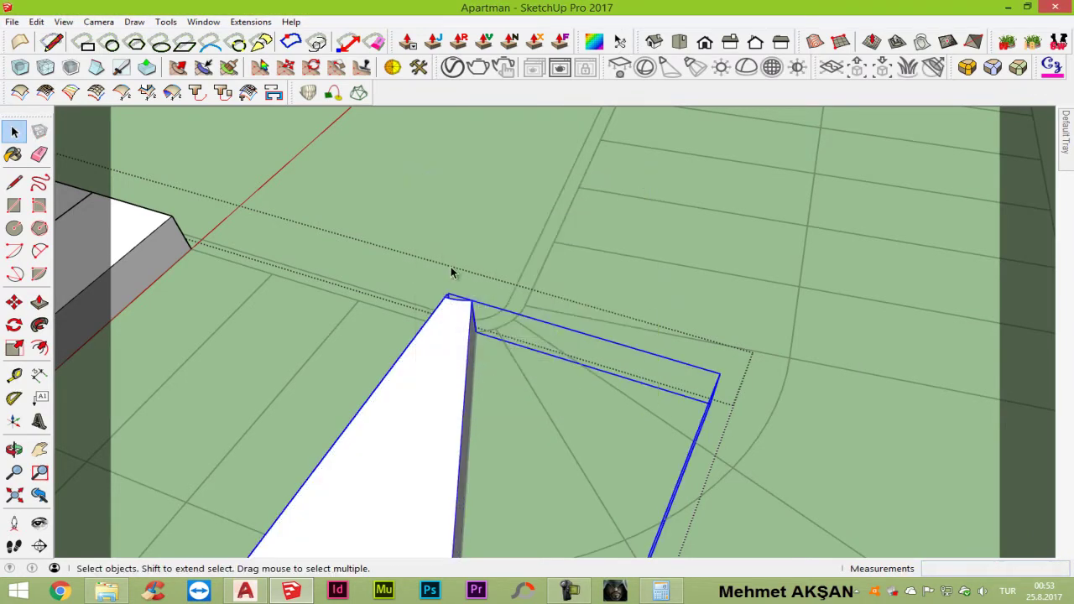
Step: Move the wedge component beside the existing block and orbit to check the stair layout
key("m")
left_click(487, 237)
left_click(338, 182)
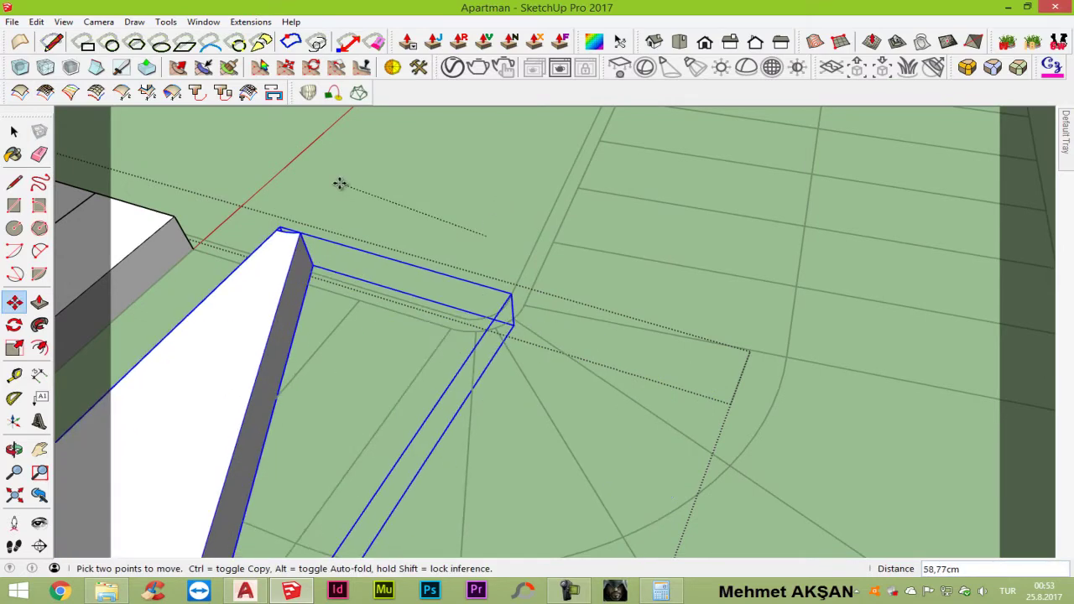
key("space")
mouse_move(246, 314)
middle_mouse_down()
mouse_move(170, 310)
mouse_move(329, 319)
mouse_move(359, 247)
middle_mouse_up()
scroll(172, 310, "down", 2)
scroll(333, 336, "up", 3)
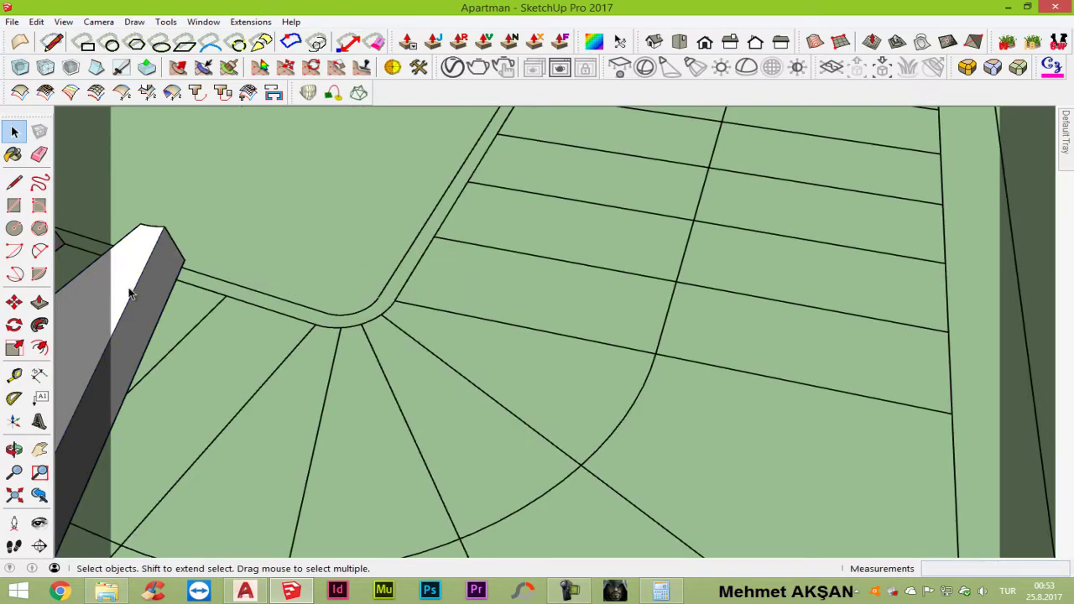
mouse_move(130, 294)
middle_mouse_down()
mouse_move(264, 226)
mouse_move(160, 266)
middle_mouse_up()
scroll(161, 270, "down", 2)
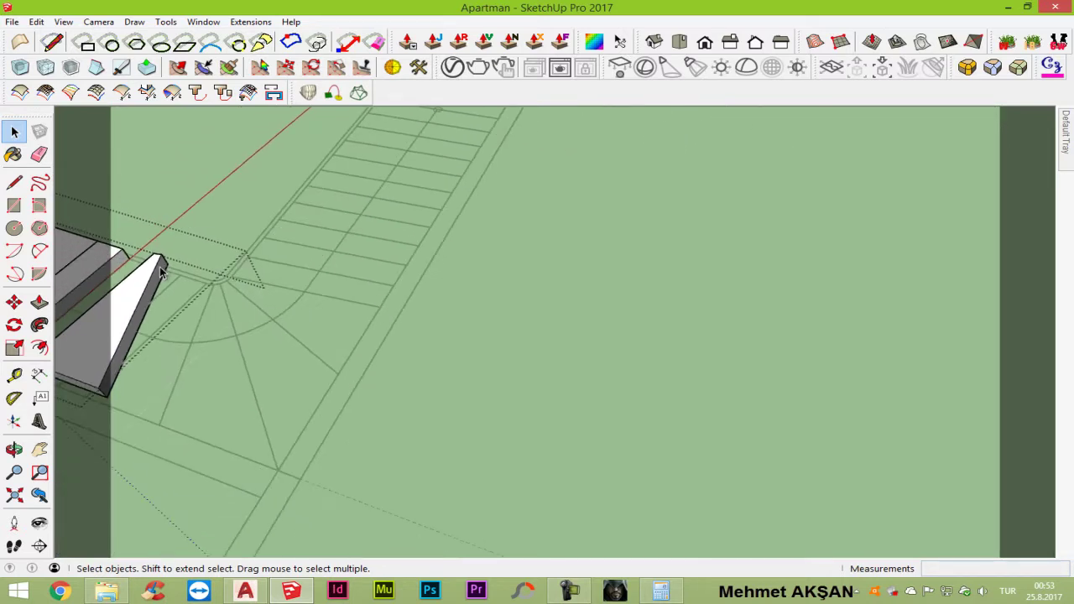
scroll(162, 424, "up", 1)
Step: Draw lines from the radial edge to the inner curve to close the next wedge face
key("l")
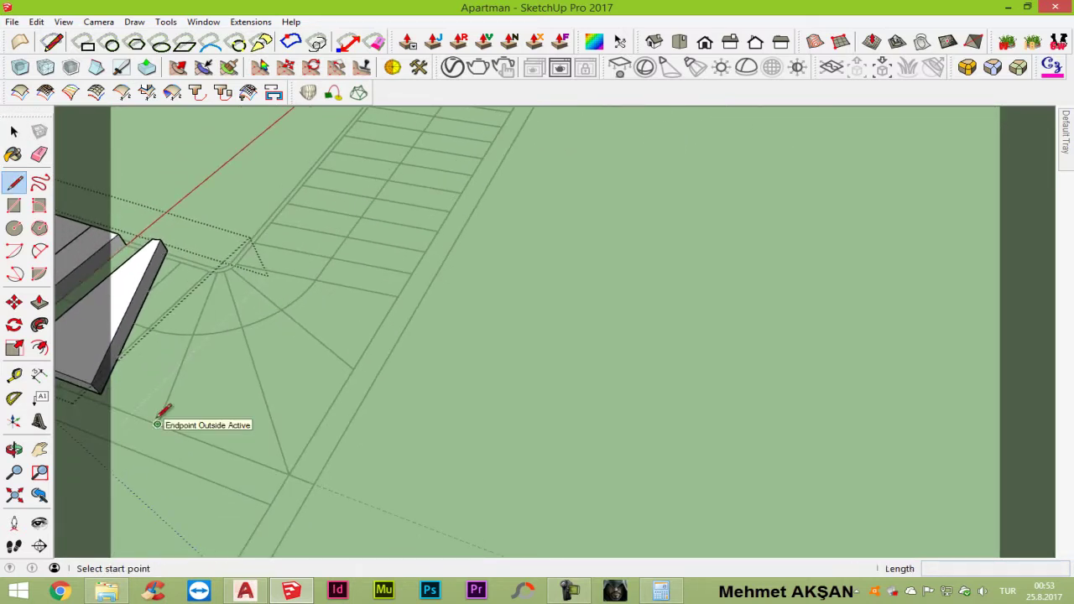
left_click(157, 423)
left_click(288, 474)
scroll(233, 270, "up", 1)
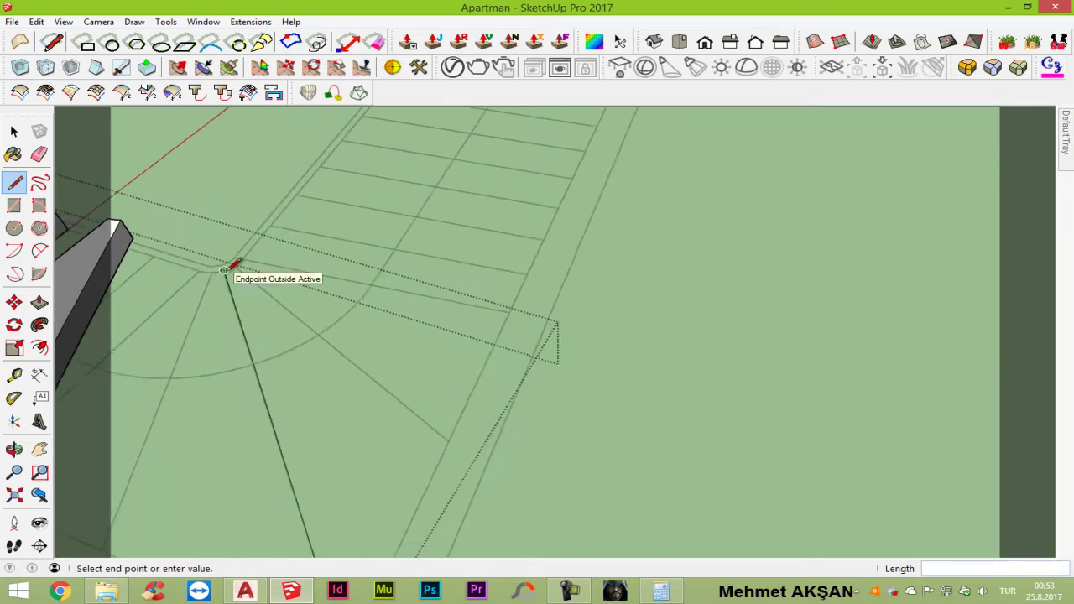
scroll(232, 269, "up", 1)
scroll(230, 268, "up", 1)
scroll(229, 267, "up", 1)
scroll(227, 268, "up", 2)
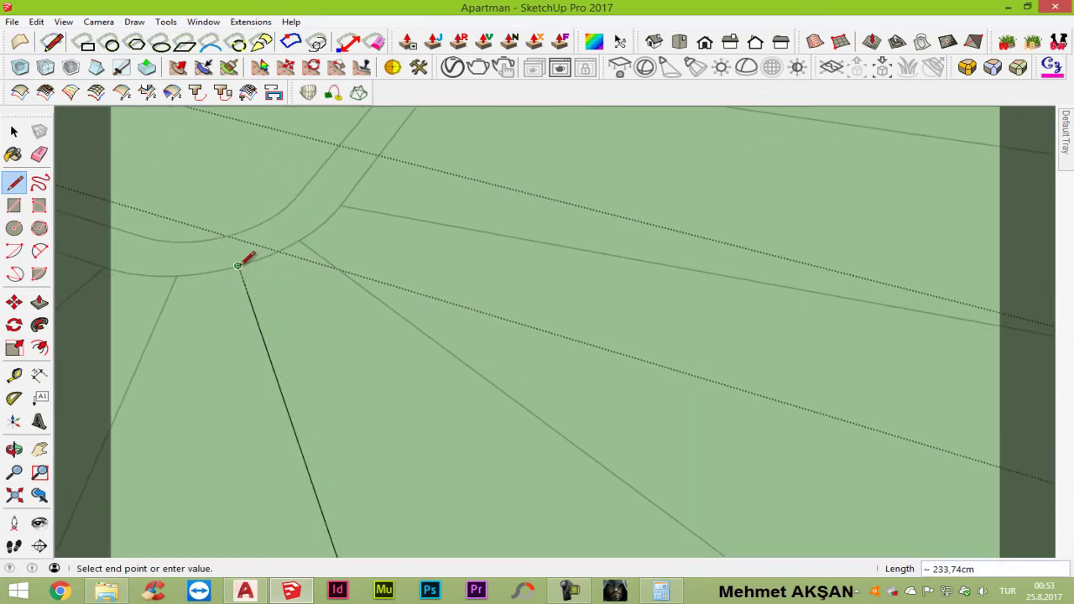
left_click(238, 265)
left_click(221, 268)
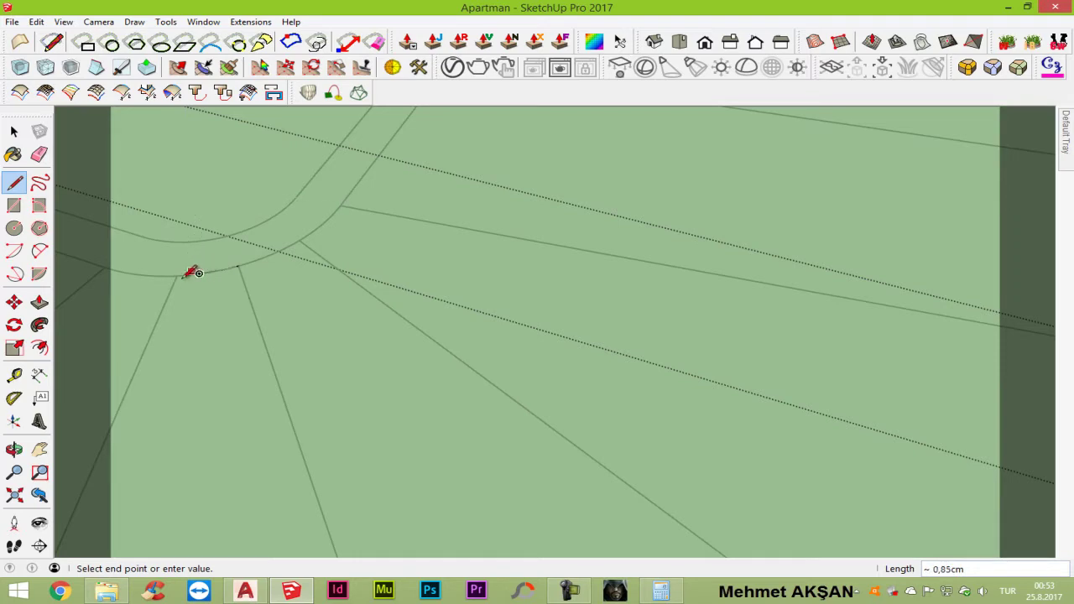
scroll(187, 272, "down", 1)
scroll(186, 274, "down", 1)
scroll(179, 280, "down", 1)
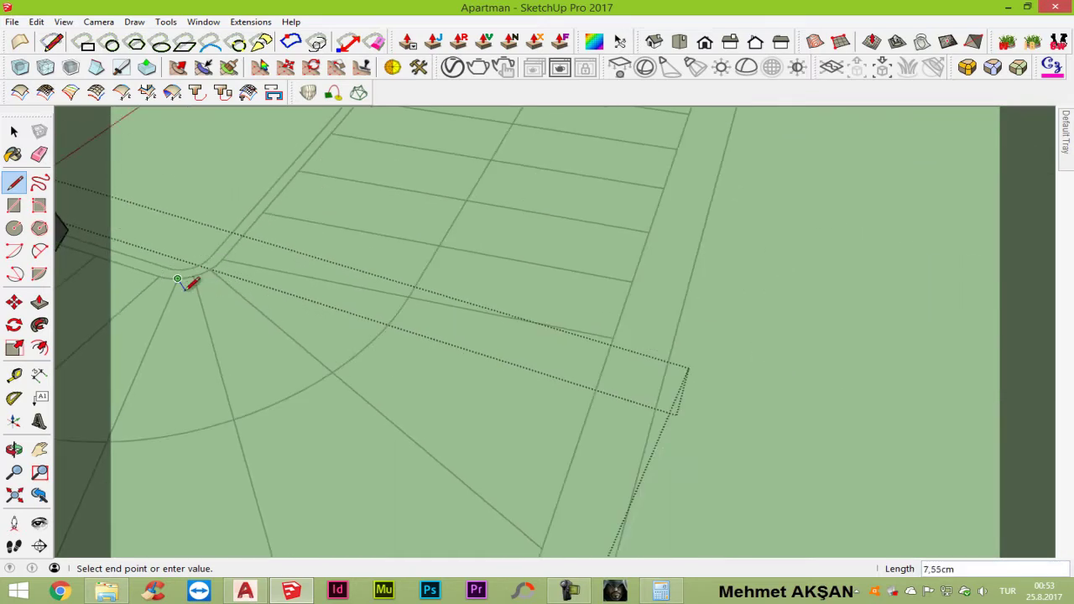
scroll(193, 277, "down", 1)
scroll(208, 278, "down", 1)
scroll(191, 344, "down", 1)
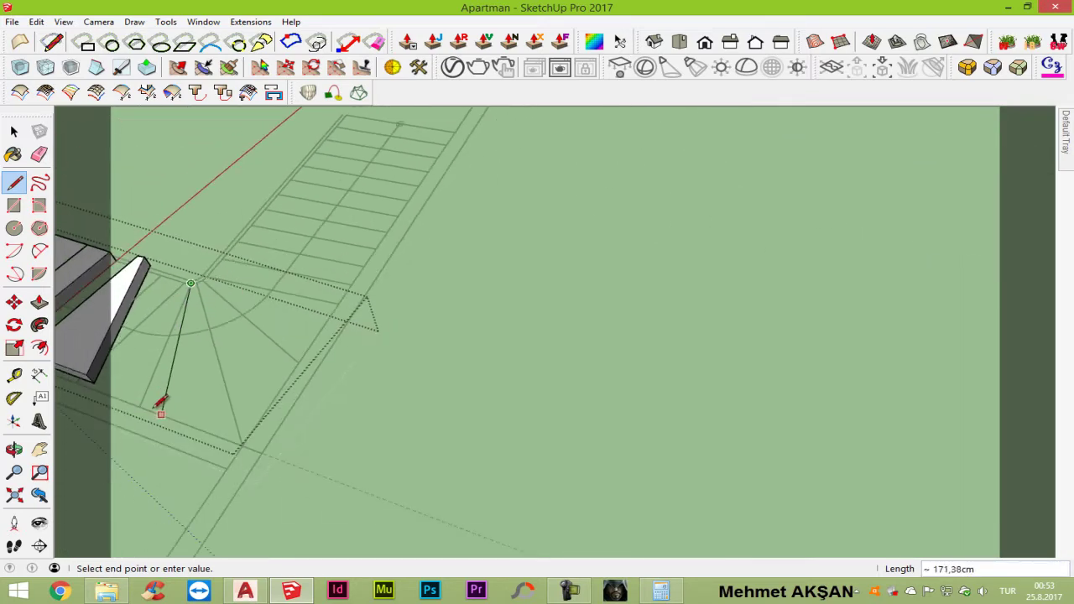
Step: Raise the new wedge face 15 cm and make it a component
key("p")
left_click(201, 377)
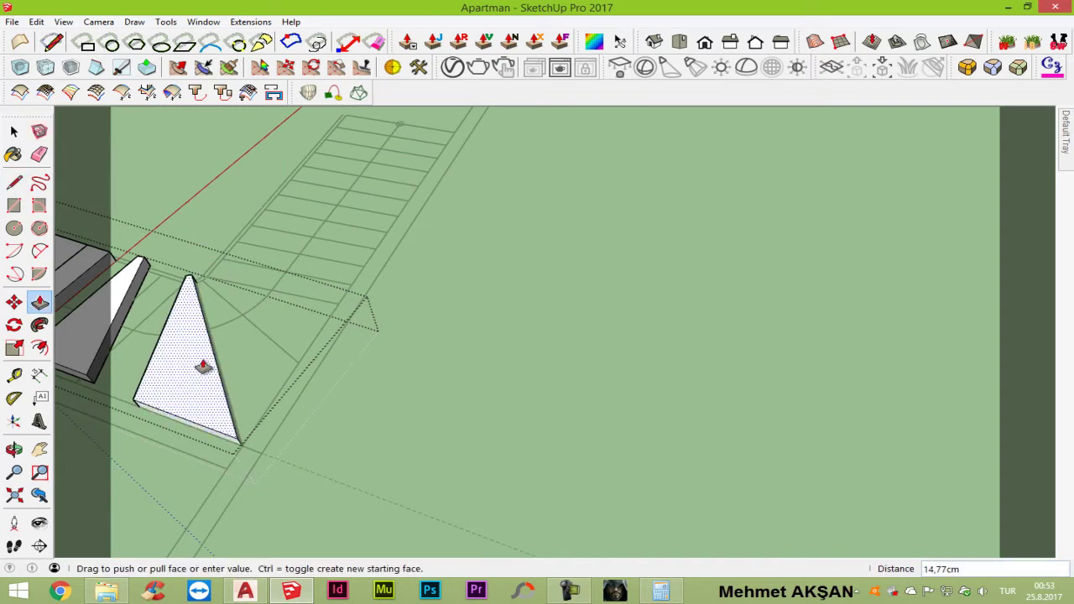
key("Return")
key("space")
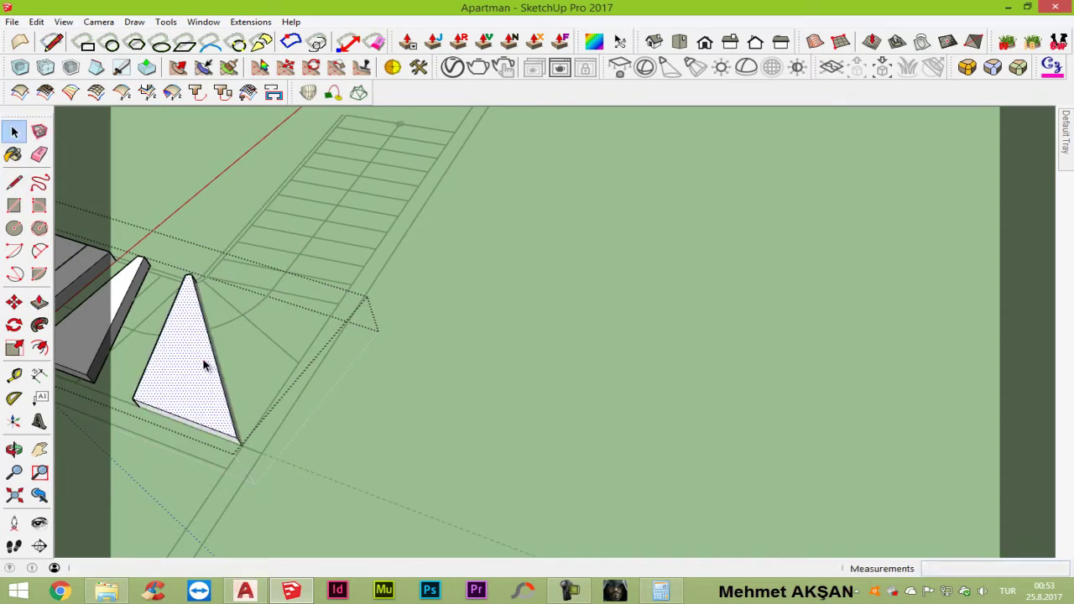
right_click(203, 363)
left_click(353, 183)
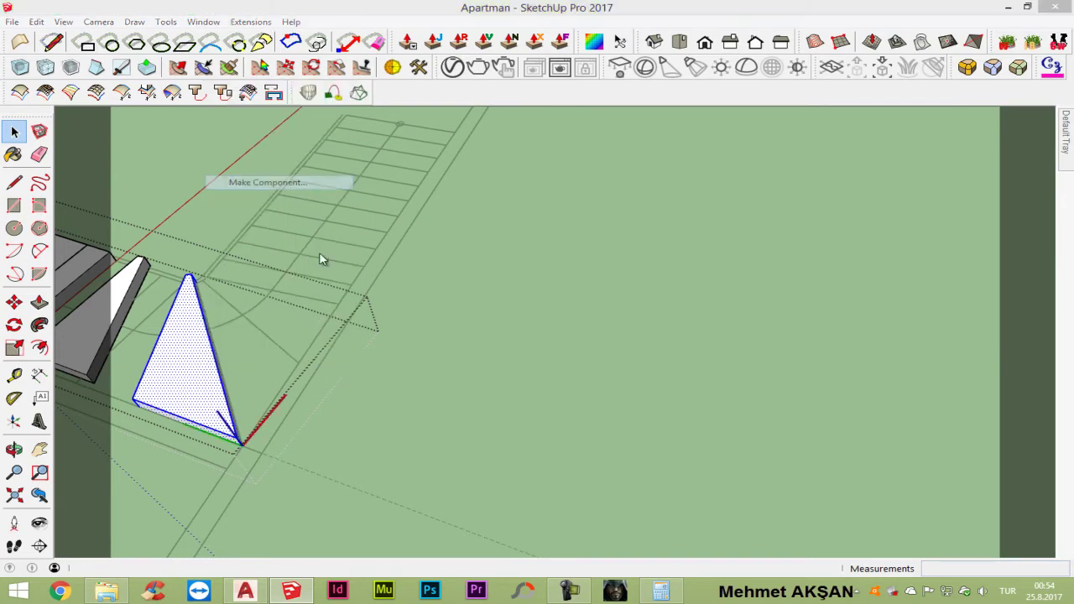
left_click(546, 391)
Step: Move the second wedge into place beside the first one
key("m")
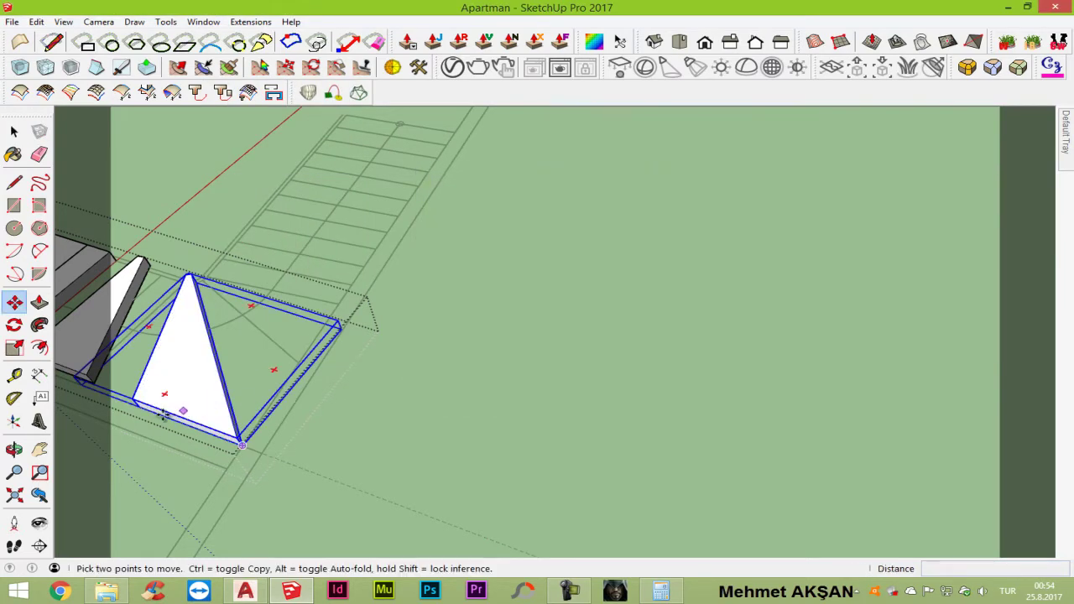
left_click(139, 409)
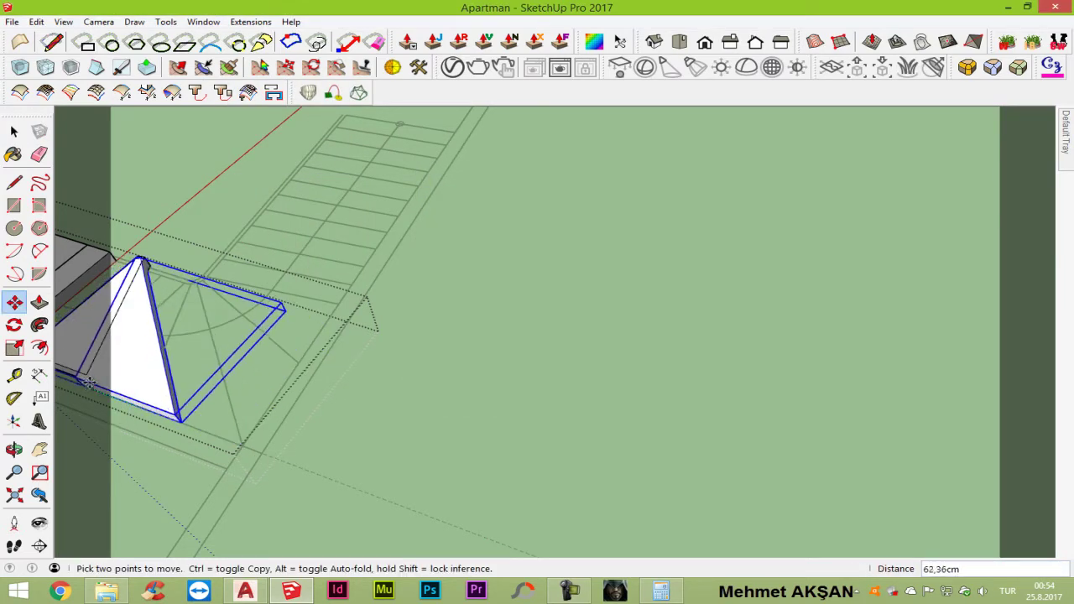
left_click(98, 380)
key("space")
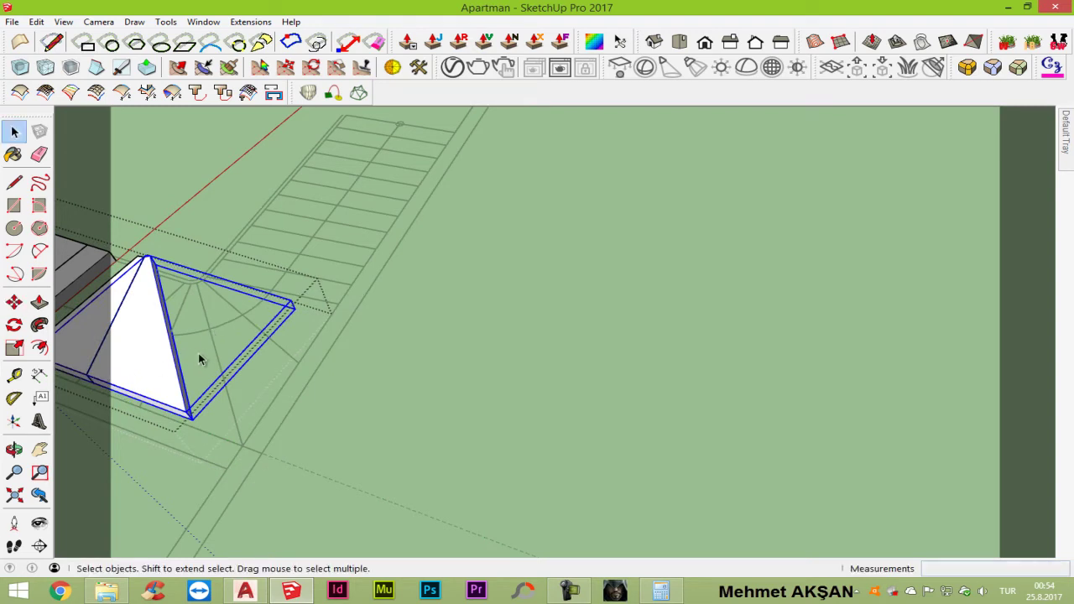
left_click(198, 352)
middle_click_drag(198, 353, 197, 290)
Step: Draw a short line along the curve to close the third triangular winder face
key("l")
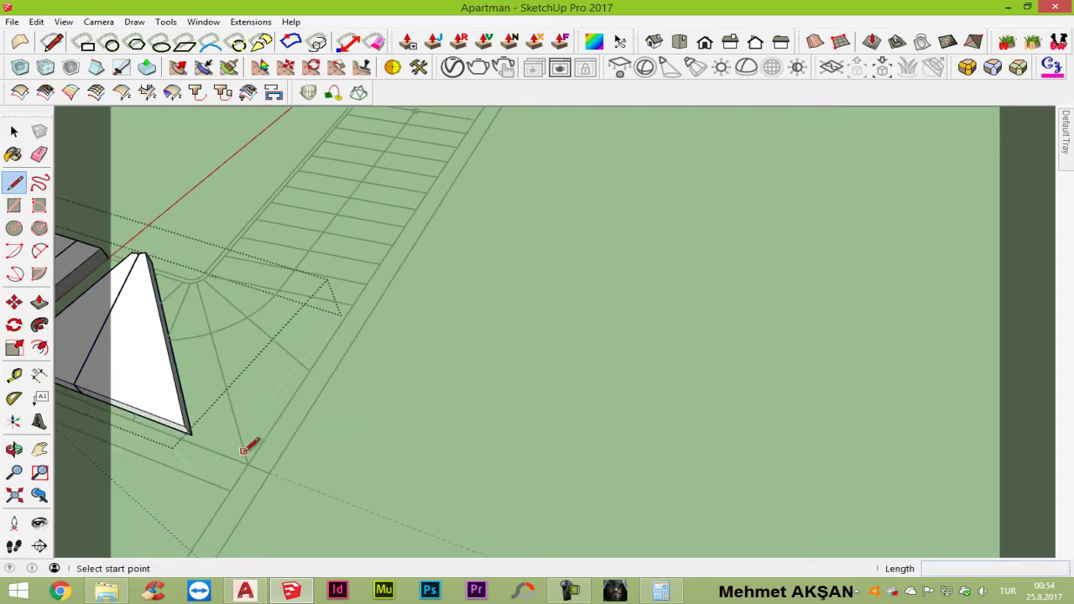
left_click(247, 463)
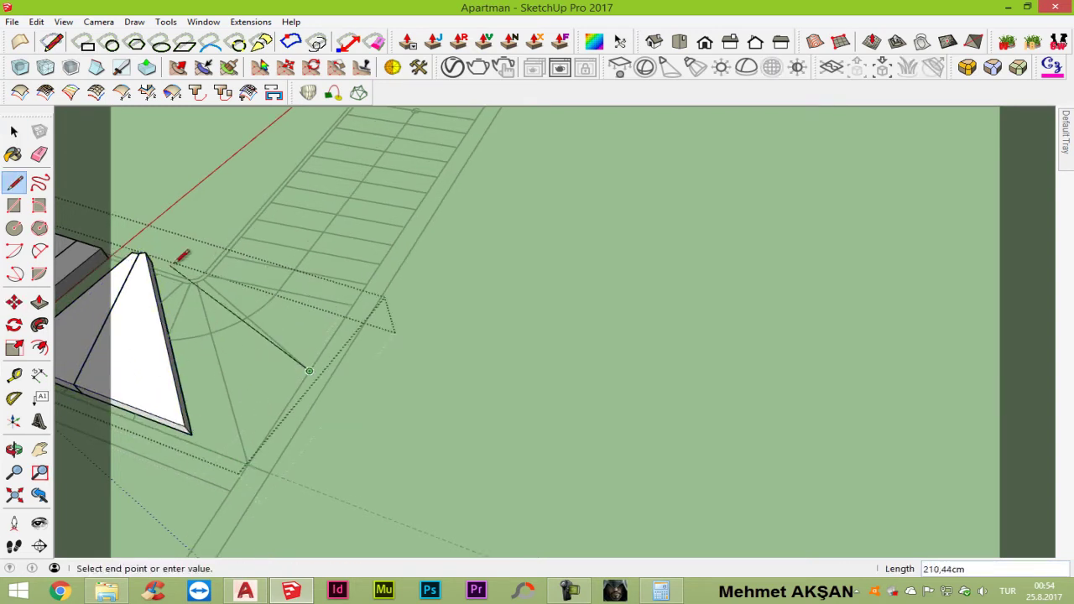
scroll(204, 270, "up", 2)
scroll(209, 271, "up", 2)
scroll(215, 275, "up", 2)
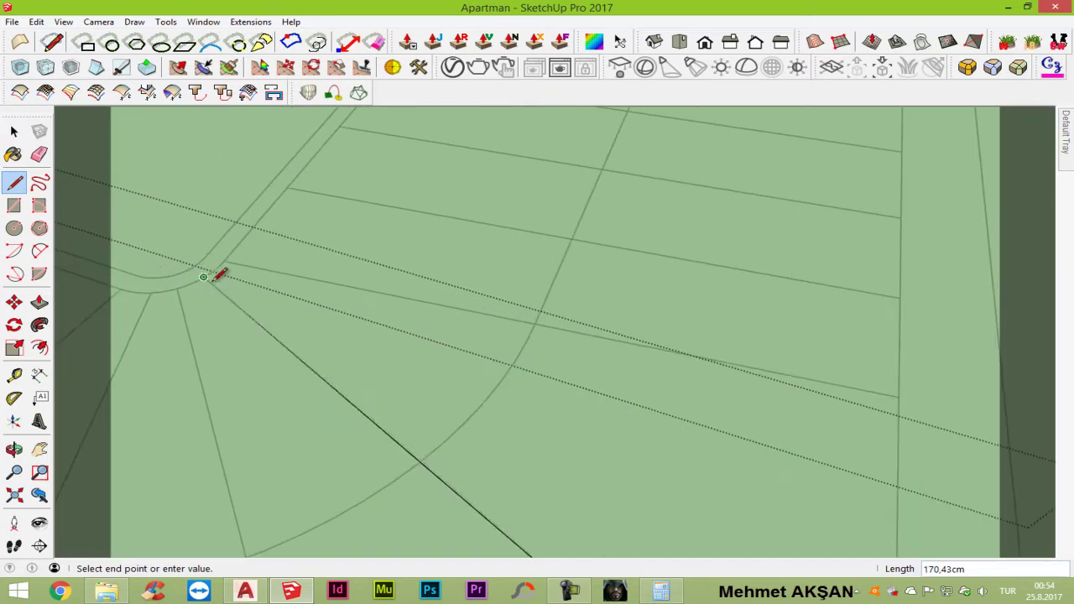
scroll(203, 275, "up", 2)
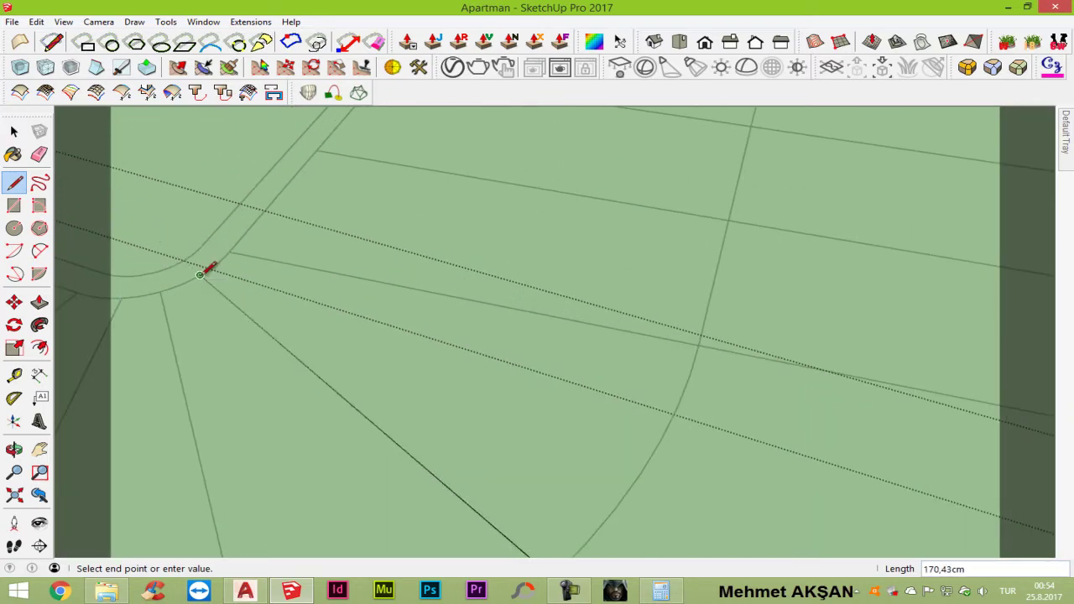
scroll(196, 275, "up", 2)
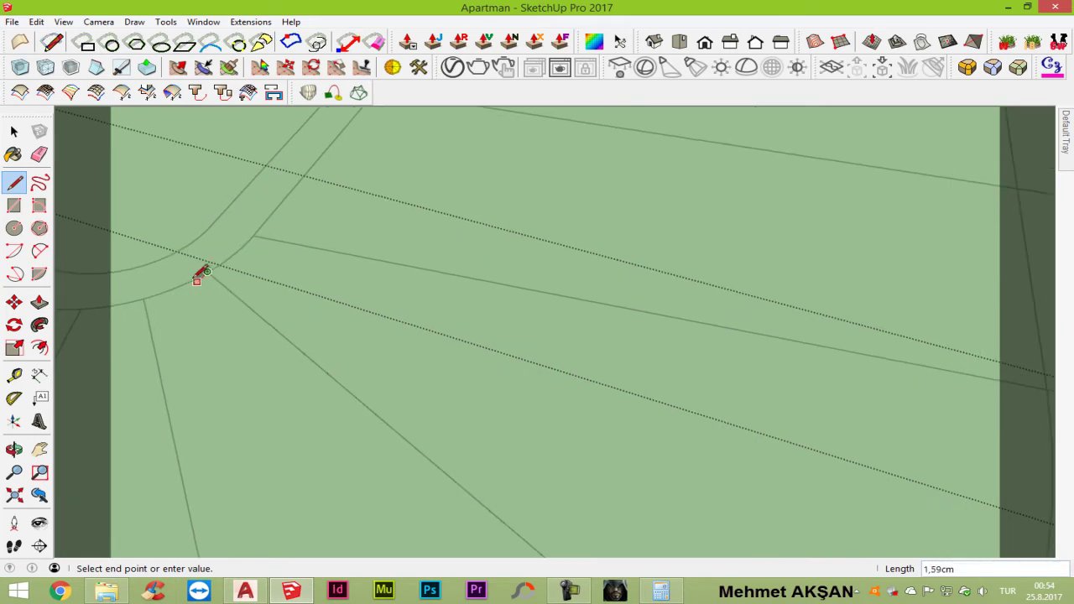
scroll(201, 273, "up", 2)
left_click(189, 282)
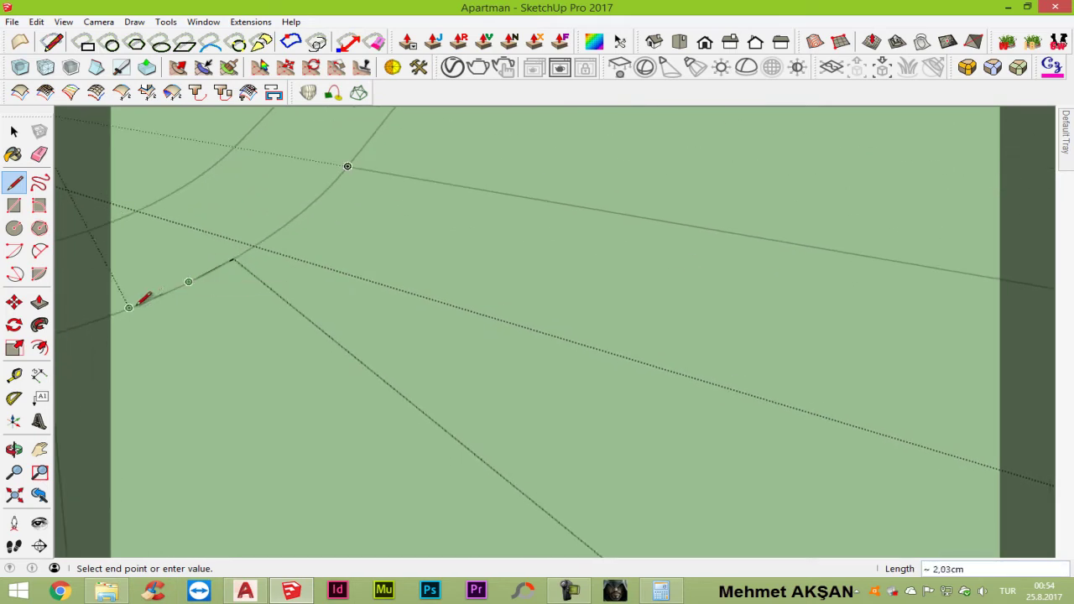
scroll(160, 293, "down", 2)
scroll(134, 302, "down", 1)
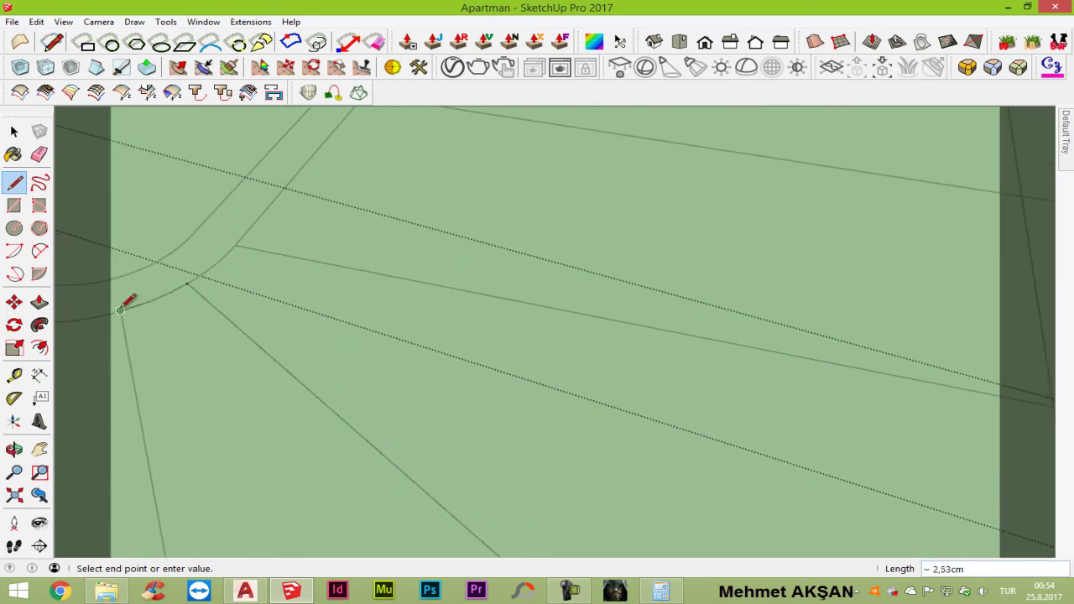
scroll(271, 243, "down", 2)
scroll(276, 242, "down", 2)
scroll(276, 243, "down", 2)
scroll(286, 294, "down", 2)
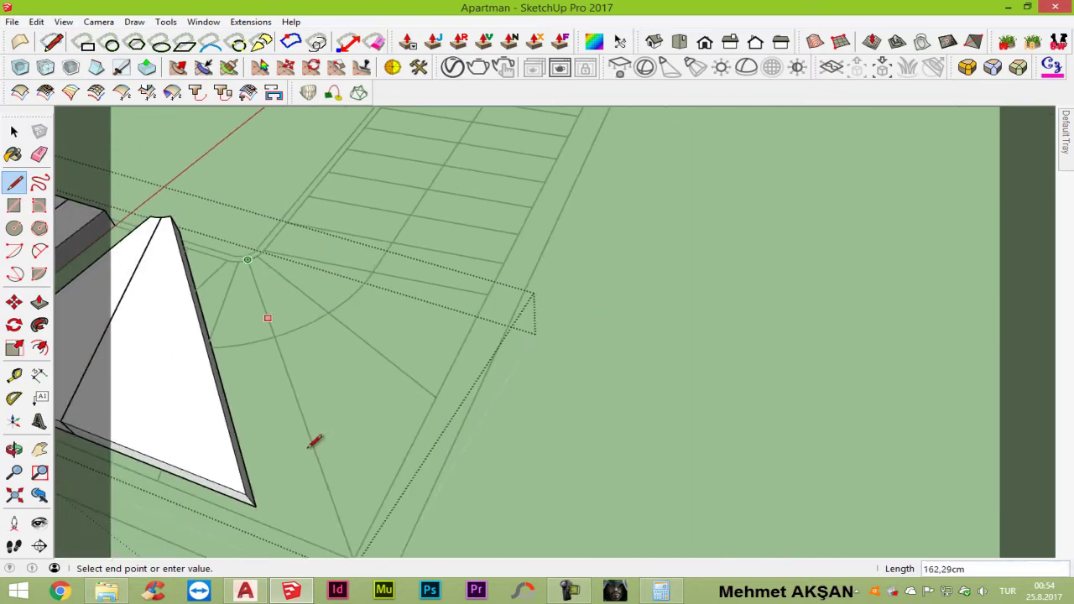
scroll(340, 444, "down", 1)
scroll(332, 451, "down", 1)
scroll(331, 457, "down", 2)
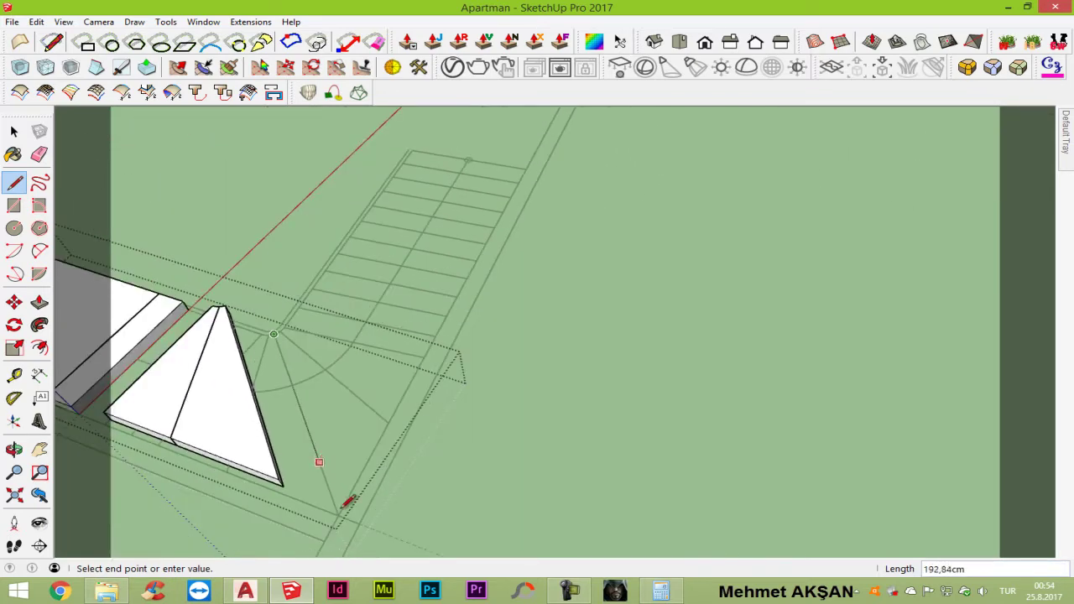
Step: Push/Pull the triangular face up into a solid step and make it a component
key("p")
left_click_drag(326, 431, 324, 414)
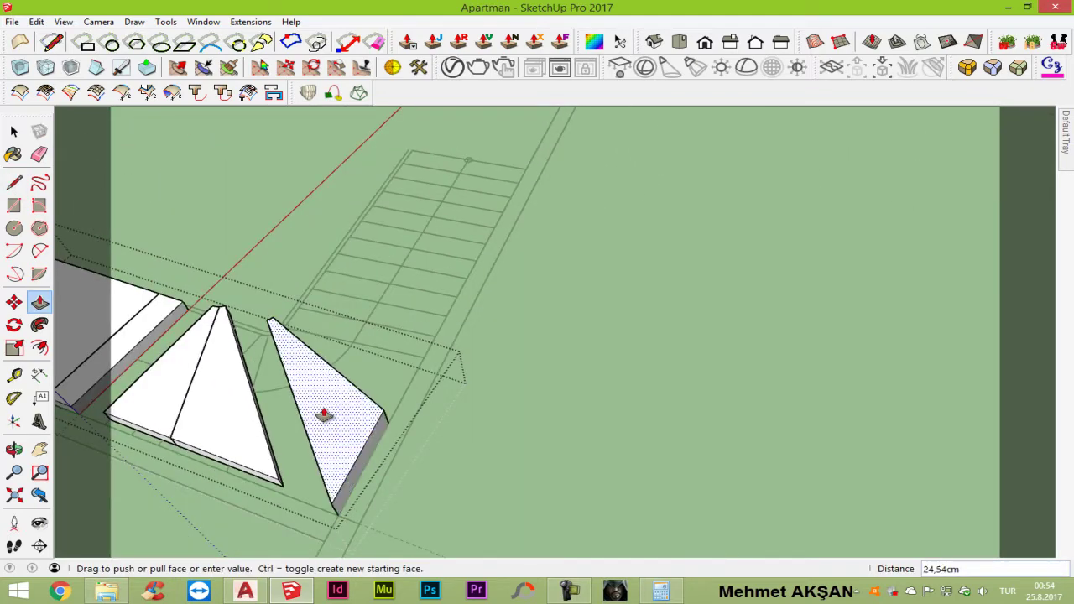
key("space")
left_click(327, 407)
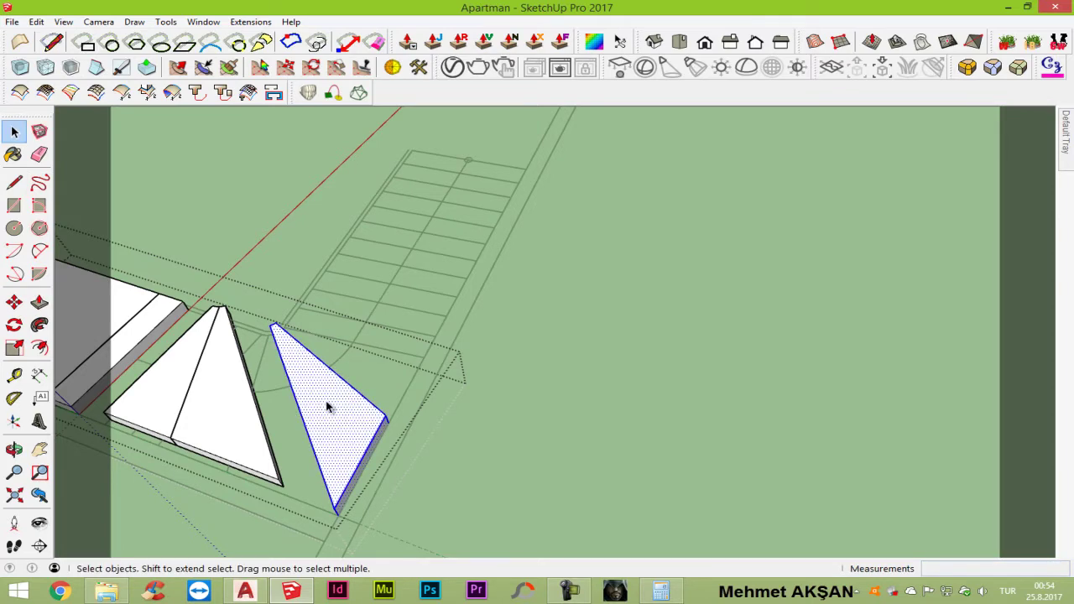
right_click(327, 406)
left_click(397, 223)
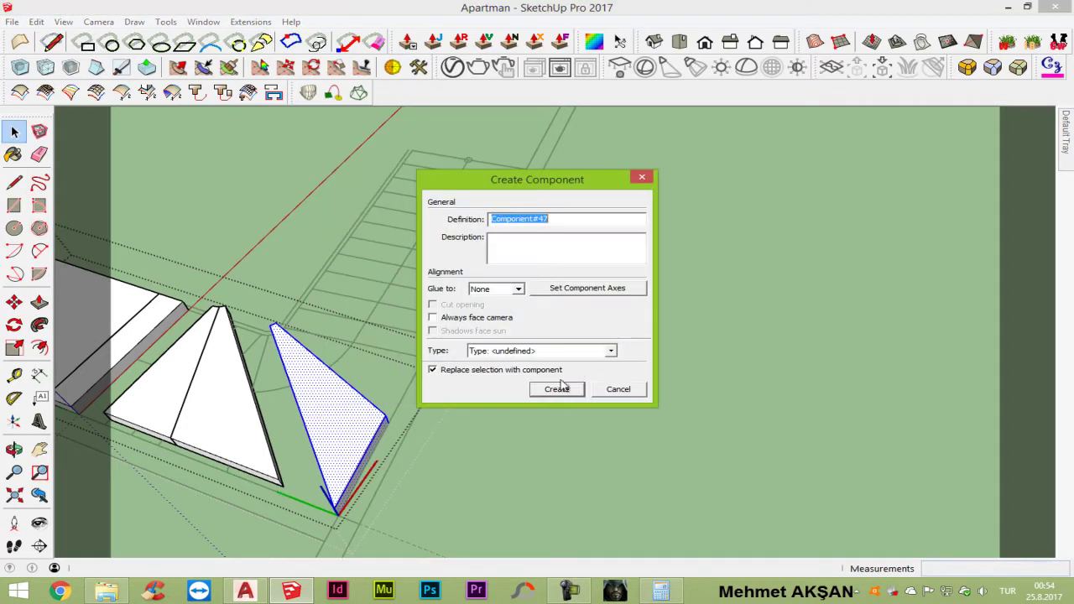
left_click(558, 389)
Step: Move the step component against the neighbouring winder step
key("m")
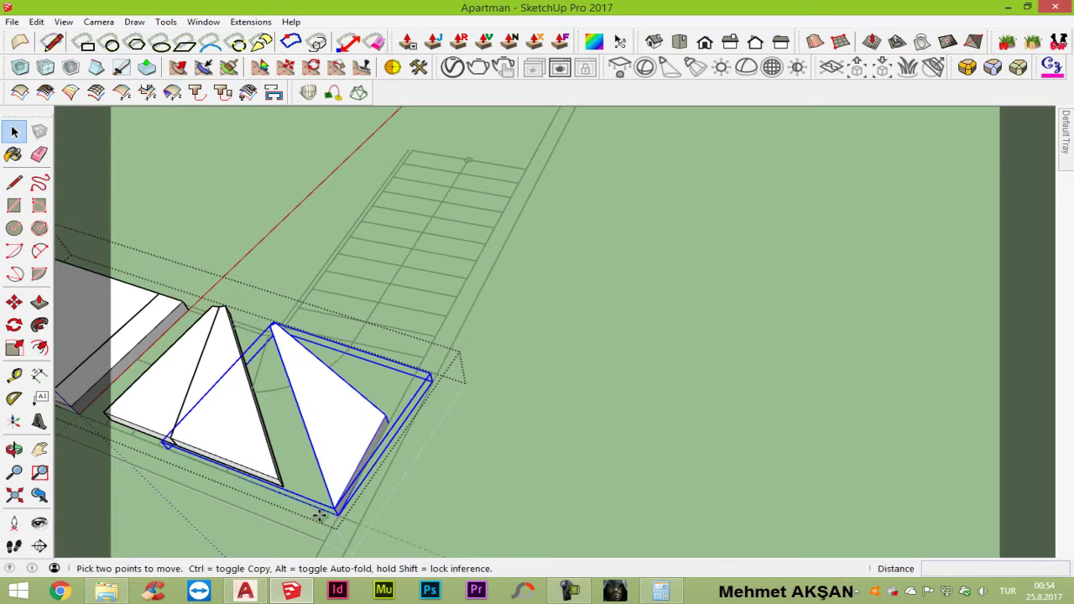
left_click(336, 509)
left_click(279, 477)
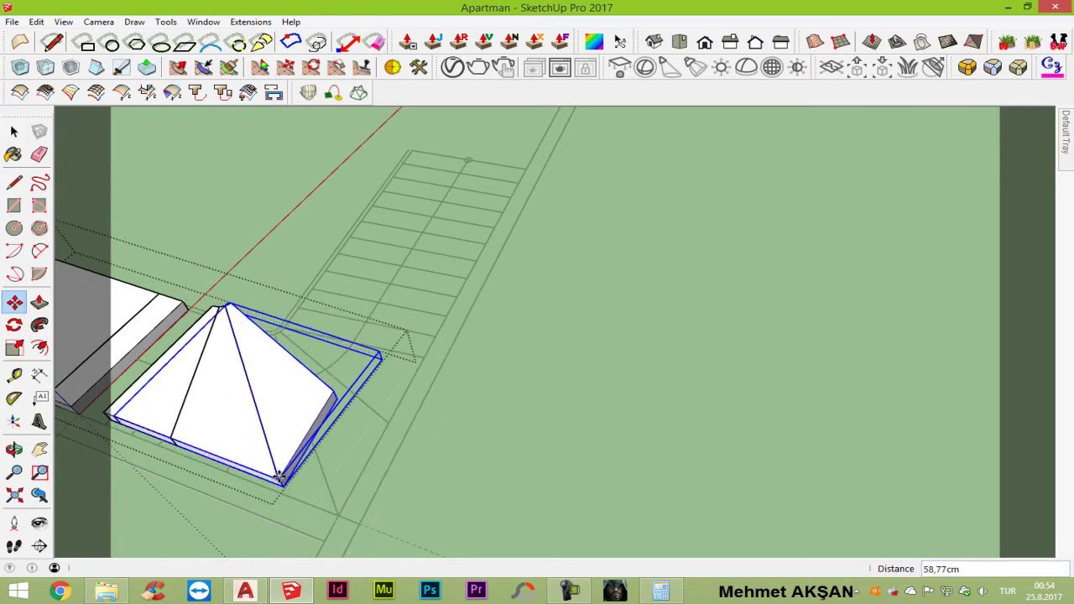
key("space")
middle_click_drag(355, 407, 351, 248)
scroll(351, 248, "up", 3)
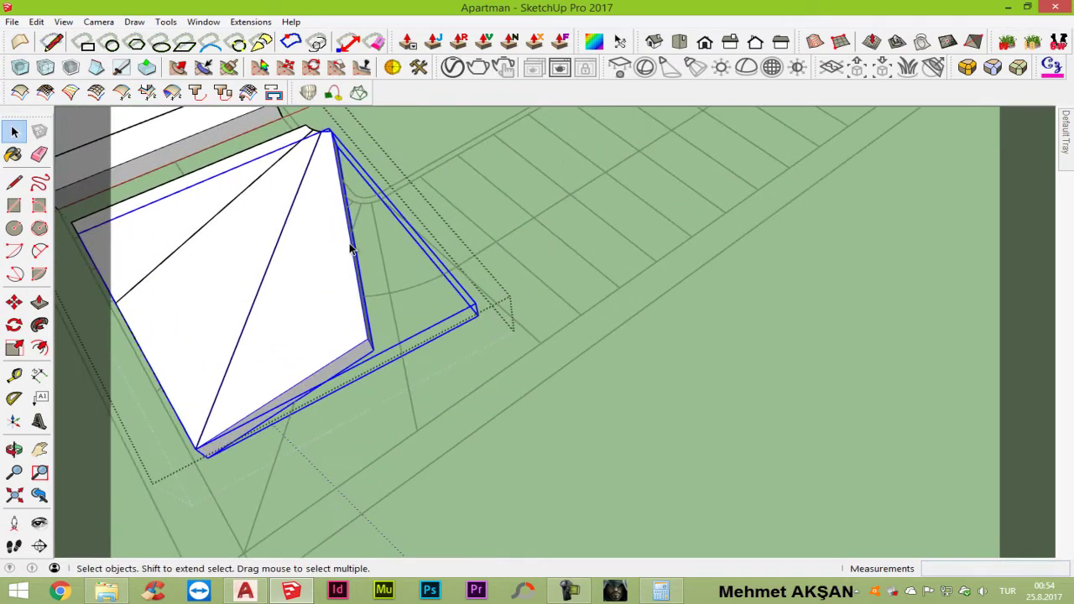
scroll(351, 249, "up", 2)
Step: Abandon the first edge, restore the previous camera view and clear the selection
key("l")
left_click(434, 476)
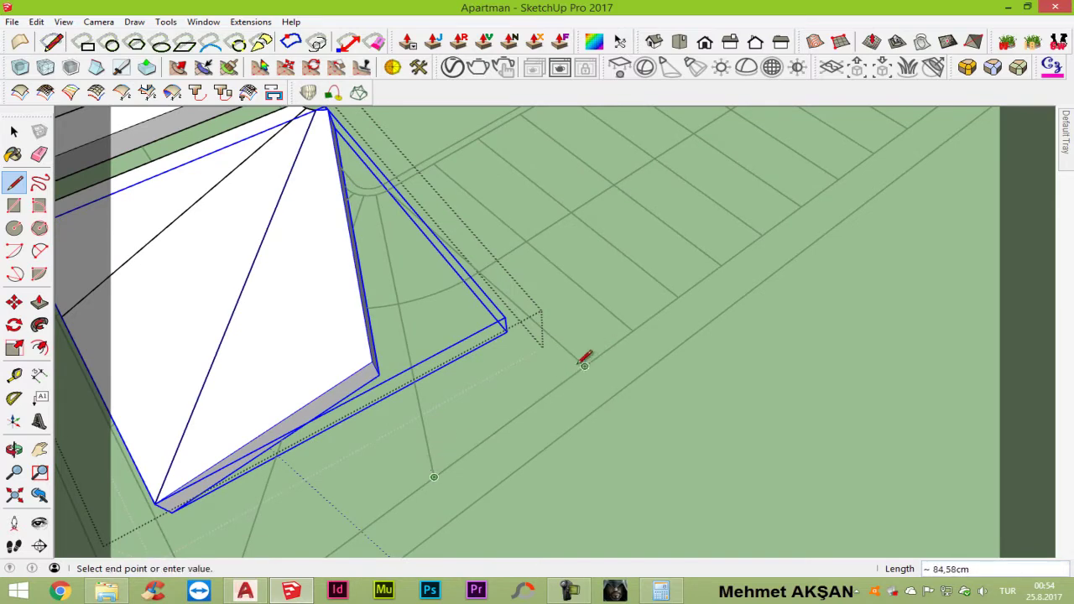
scroll(391, 180, "up", 2)
scroll(388, 177, "up", 2)
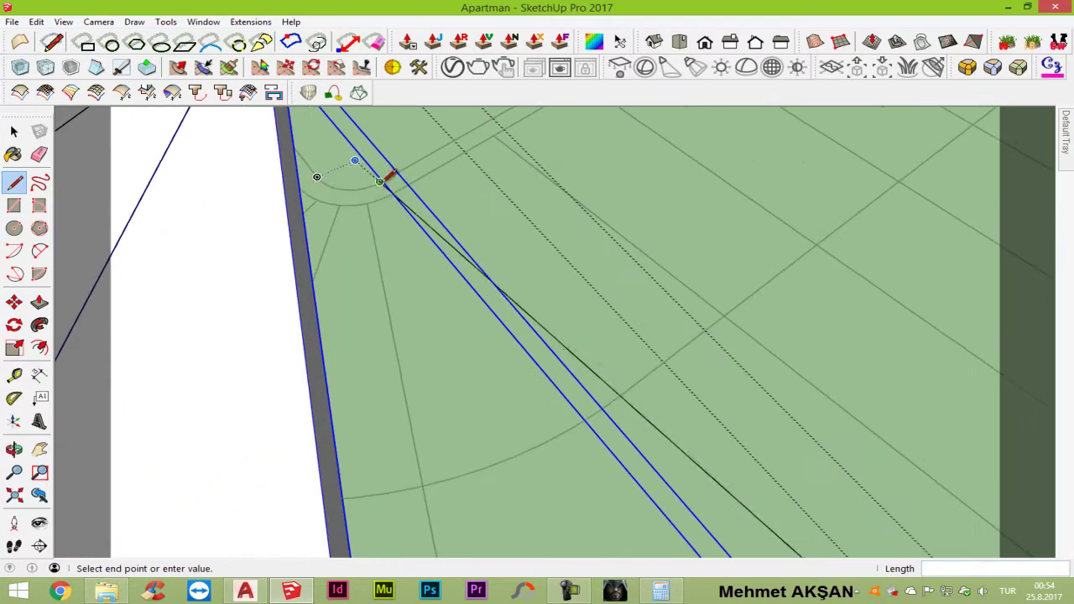
scroll(401, 186, "up", 2)
scroll(396, 193, "up", 2)
scroll(335, 218, "up", 4)
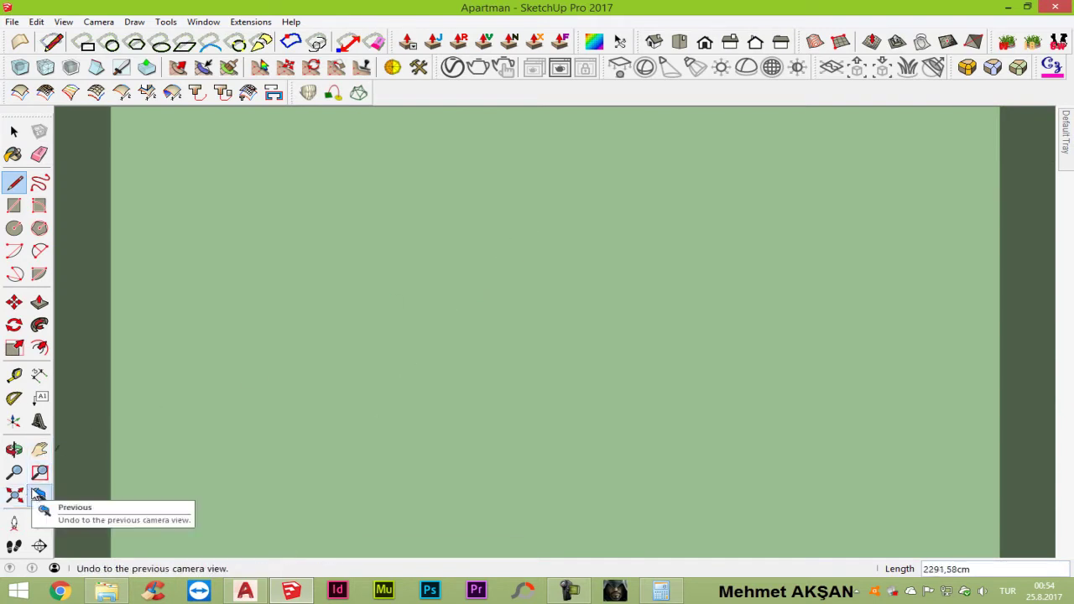
left_click(39, 495)
key("space")
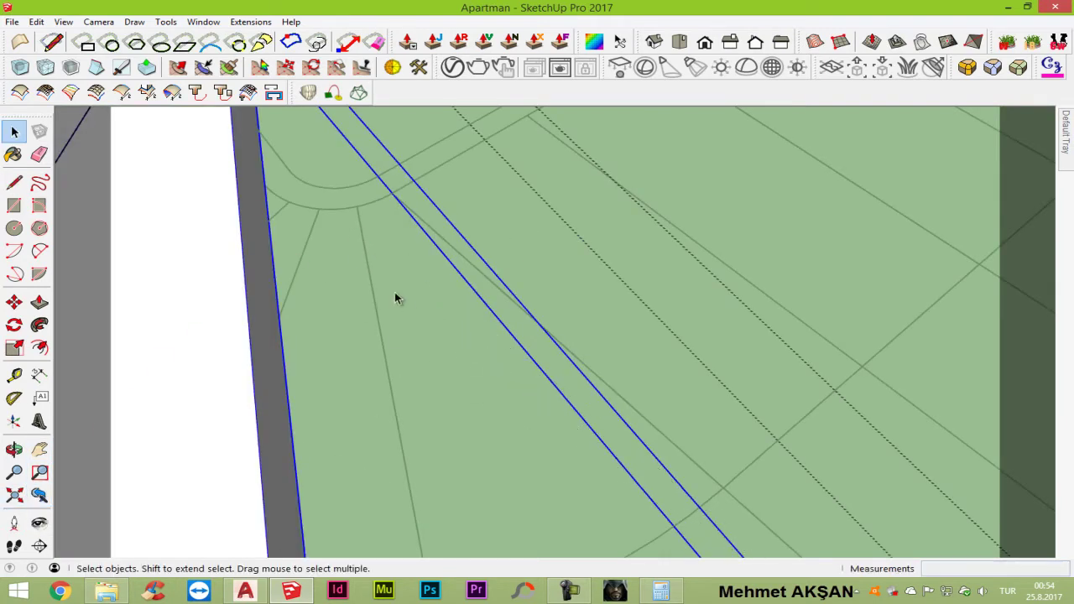
left_click(405, 291)
Step: Outline a new triangular step face between the placed step and the curved stair line
key("l")
scroll(179, 202, "down", 2)
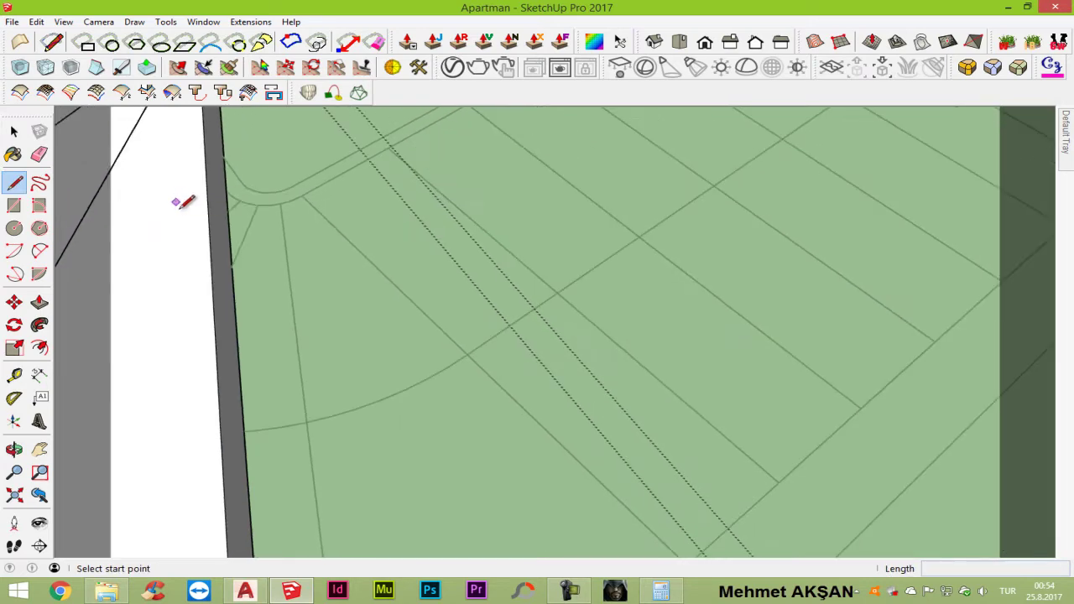
scroll(445, 373, "down", 3)
left_click(437, 391)
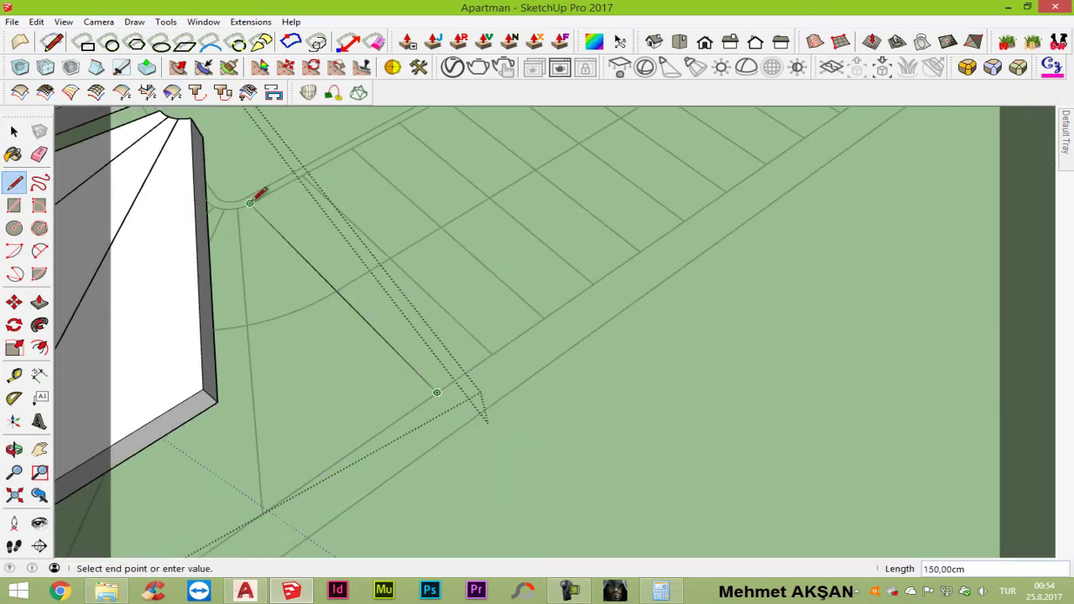
left_click(252, 199)
scroll(249, 204, "up", 3)
scroll(249, 204, "up", 2)
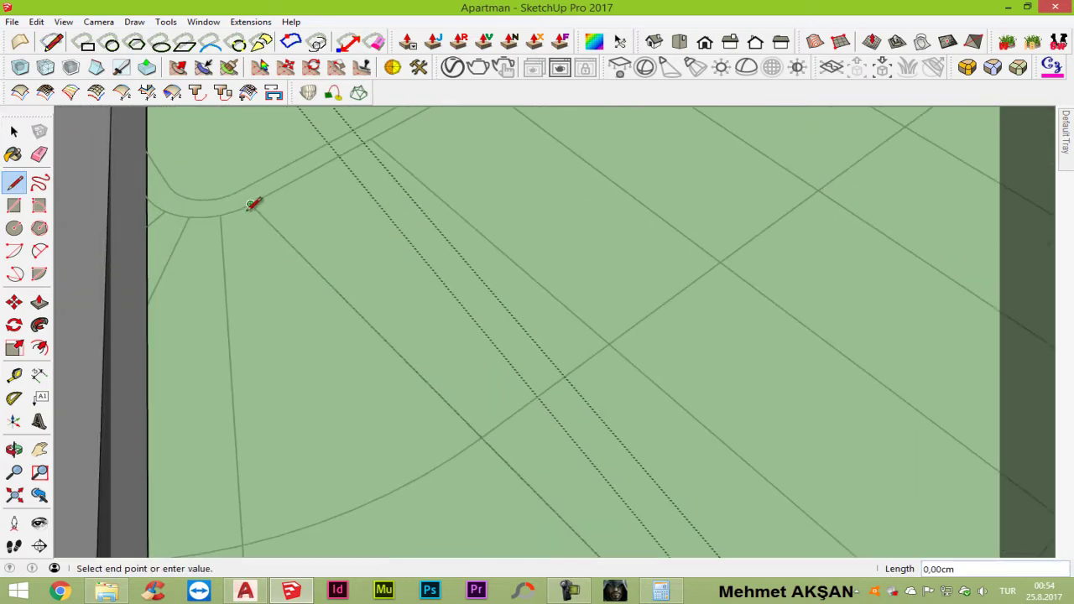
scroll(246, 205, "up", 1)
scroll(247, 203, "up", 1)
scroll(256, 197, "up", 1)
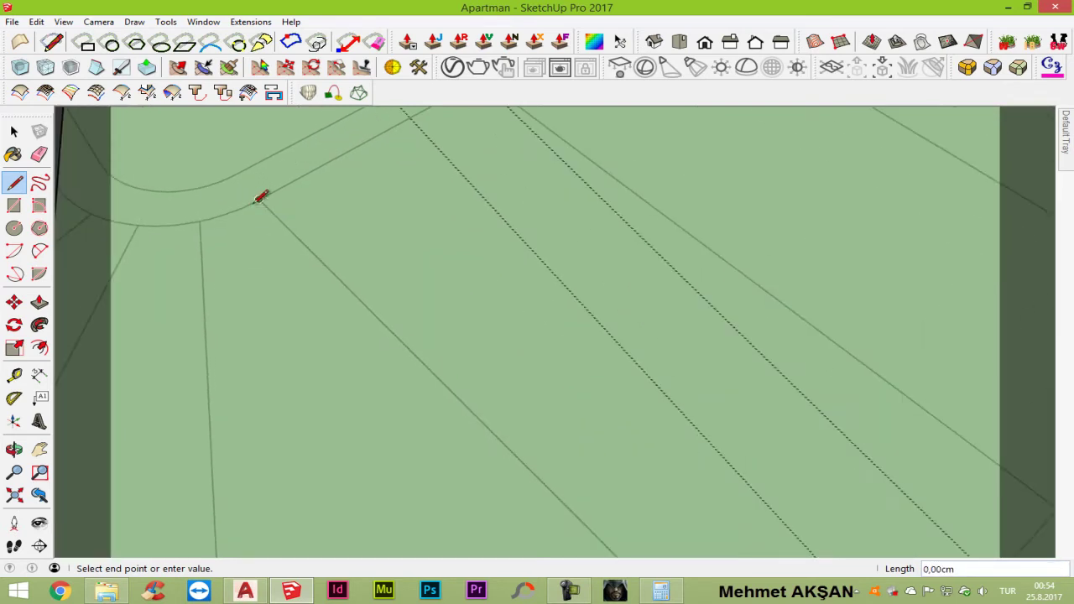
scroll(261, 197, "up", 1)
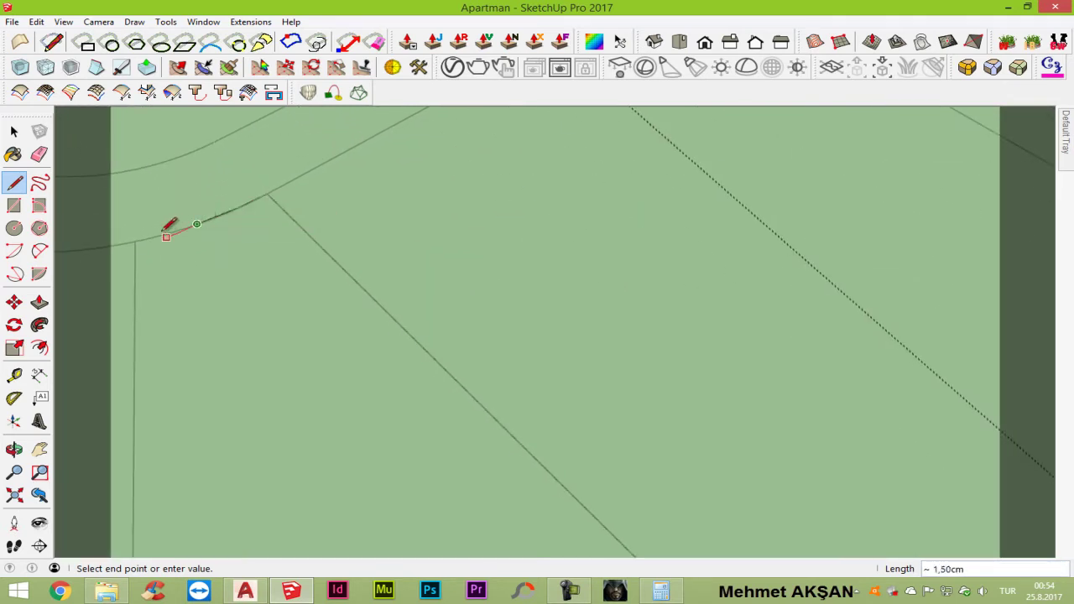
scroll(166, 235, "up", 1)
scroll(168, 233, "up", 1)
scroll(168, 232, "up", 1)
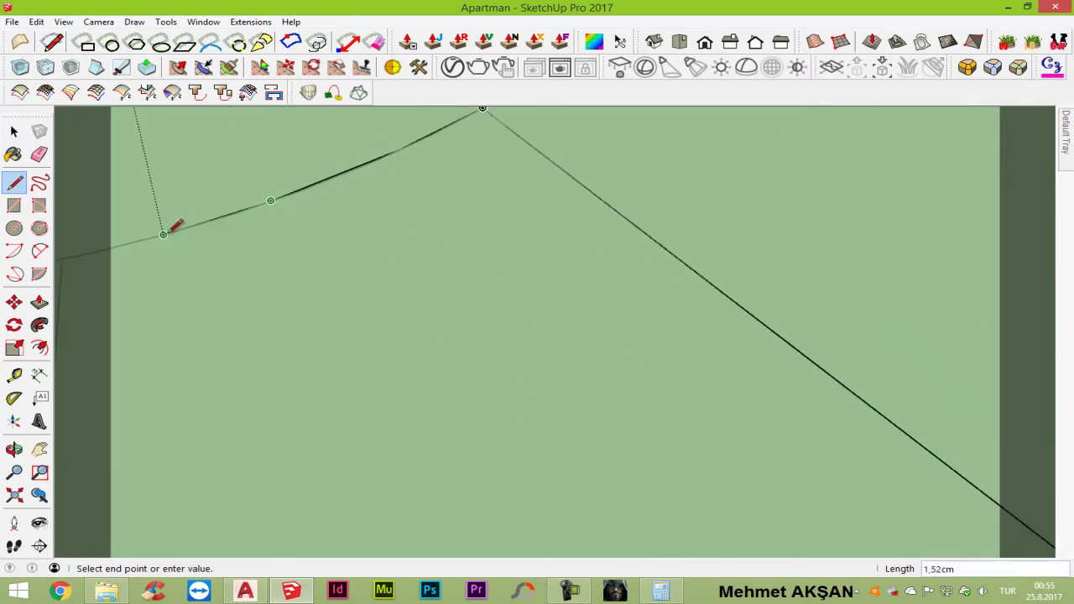
scroll(167, 232, "down", 1)
left_click(166, 234)
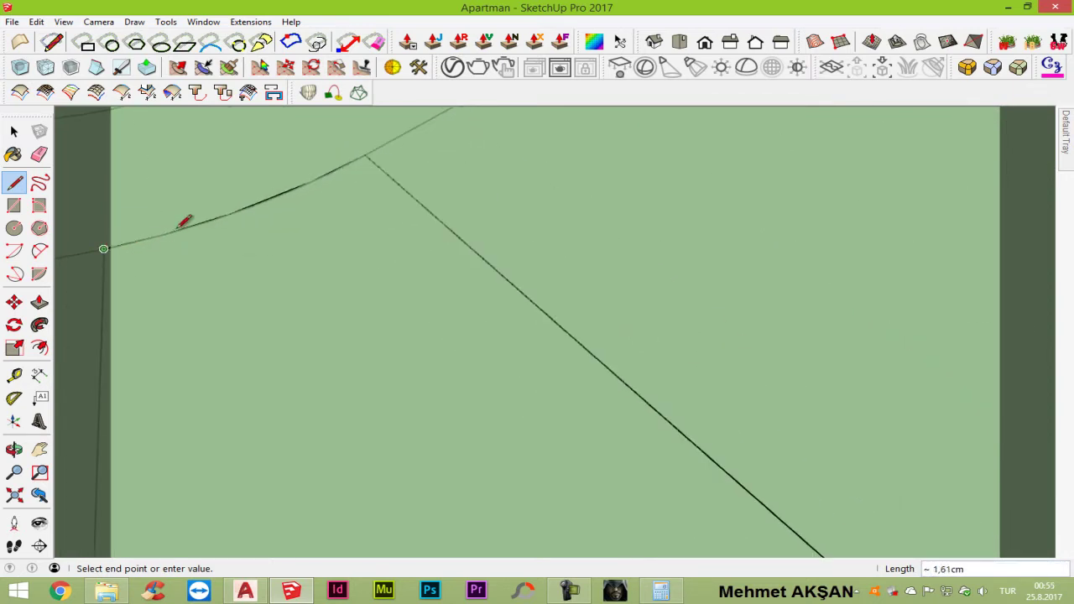
scroll(319, 168, "down", 1)
scroll(377, 168, "down", 1)
scroll(364, 158, "down", 1)
left_click(359, 158)
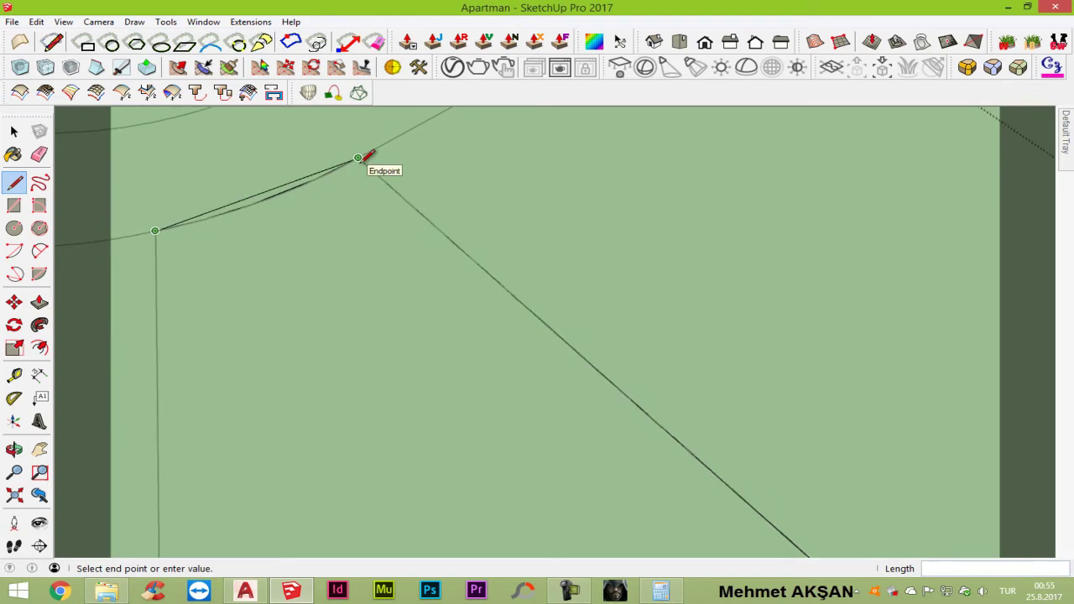
scroll(358, 158, "down", 1)
scroll(358, 159, "down", 1)
scroll(358, 159, "down", 1)
scroll(358, 161, "down", 2)
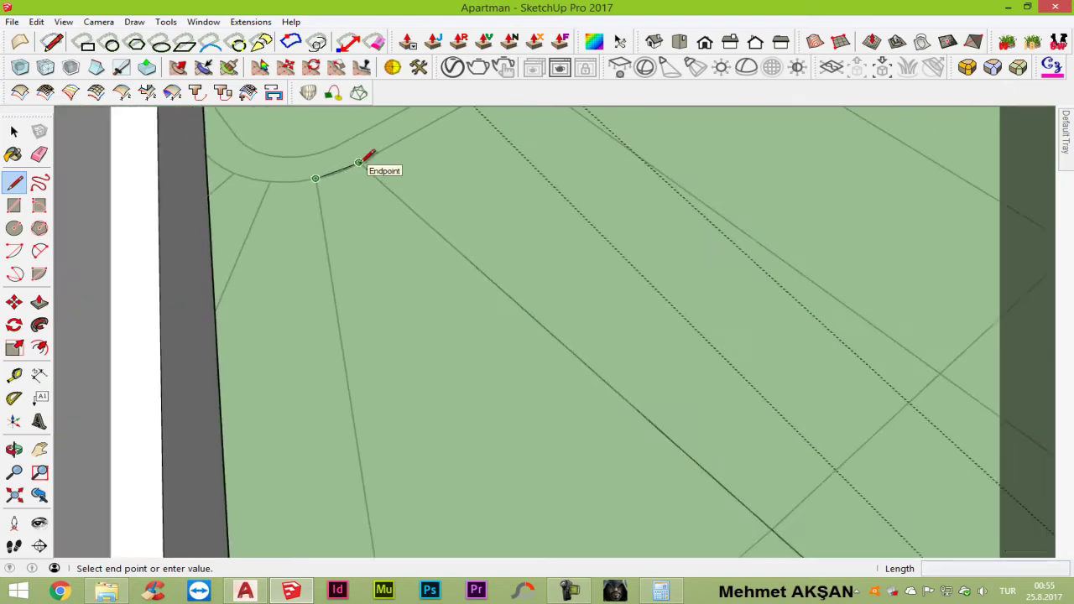
scroll(359, 161, "down", 2)
scroll(369, 165, "down", 2)
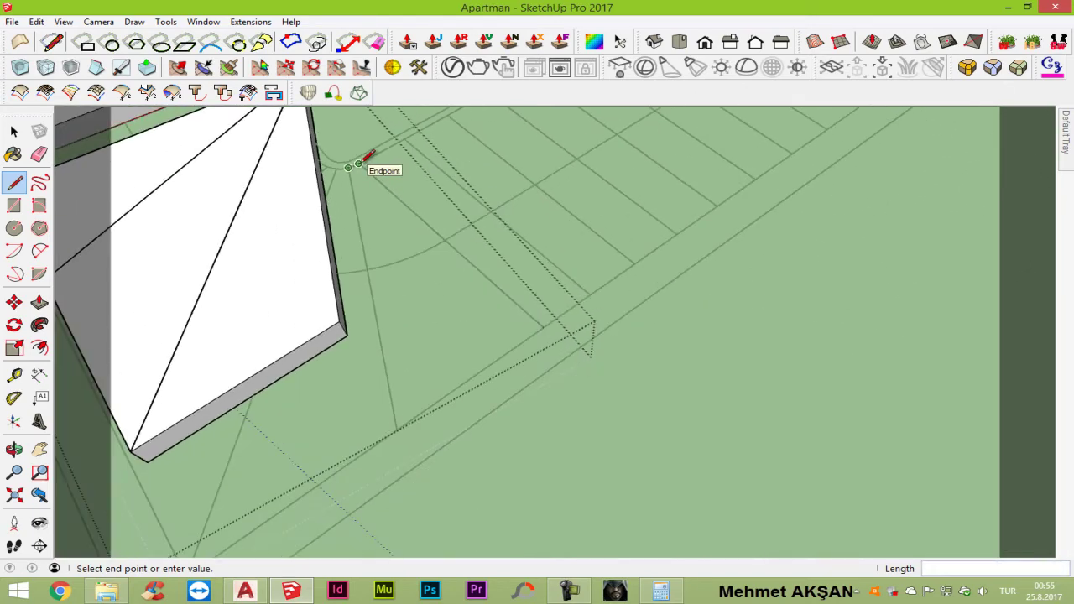
left_click(397, 429)
Step: Push/Pull the new triangle up 15 and make it a component
key("p")
left_click_drag(408, 376, 405, 362)
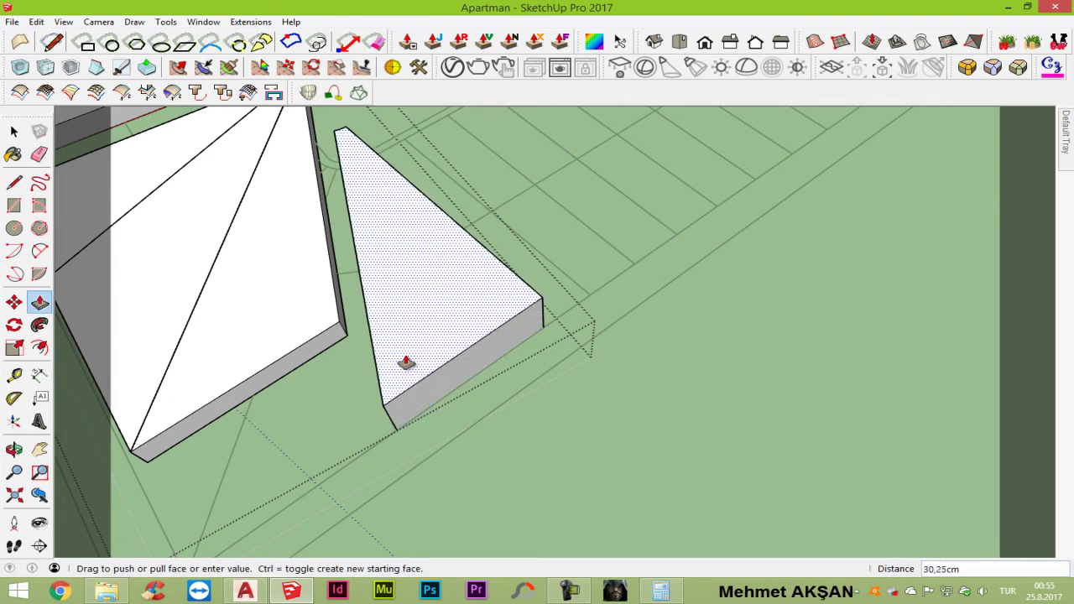
key("Return")
key("space")
left_click(405, 359)
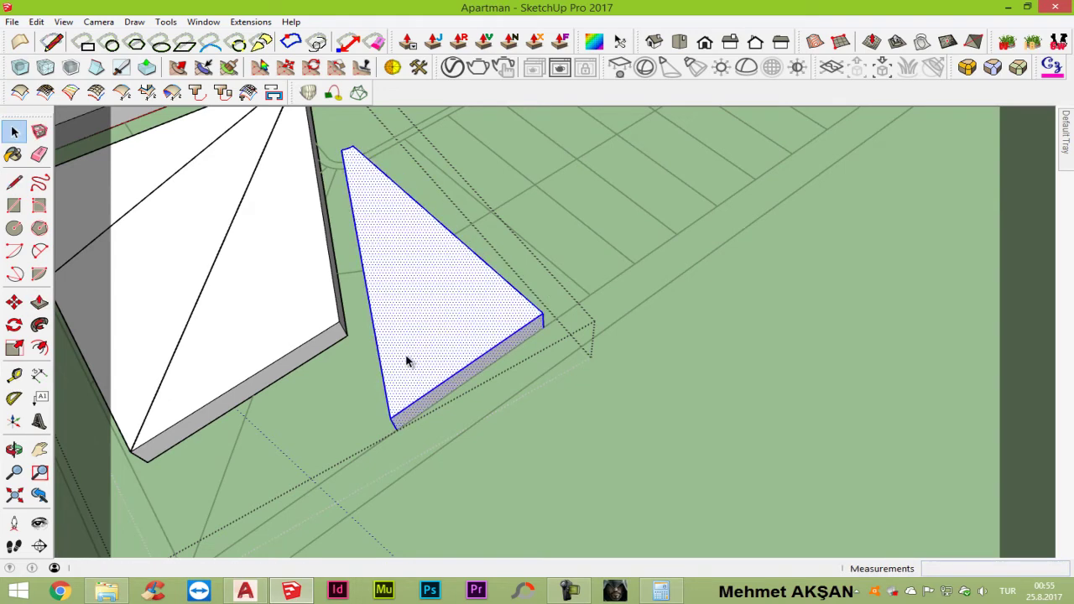
right_click(407, 360)
left_click(485, 180)
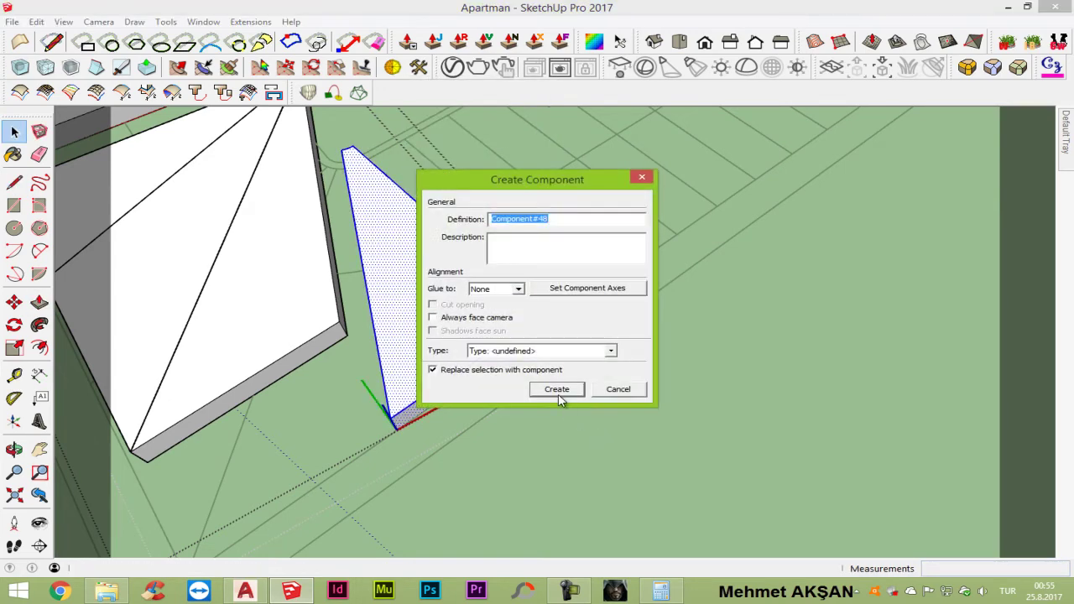
left_click(555, 387)
Step: Pick up the new step to reposition it, then select the top slab component
key("m")
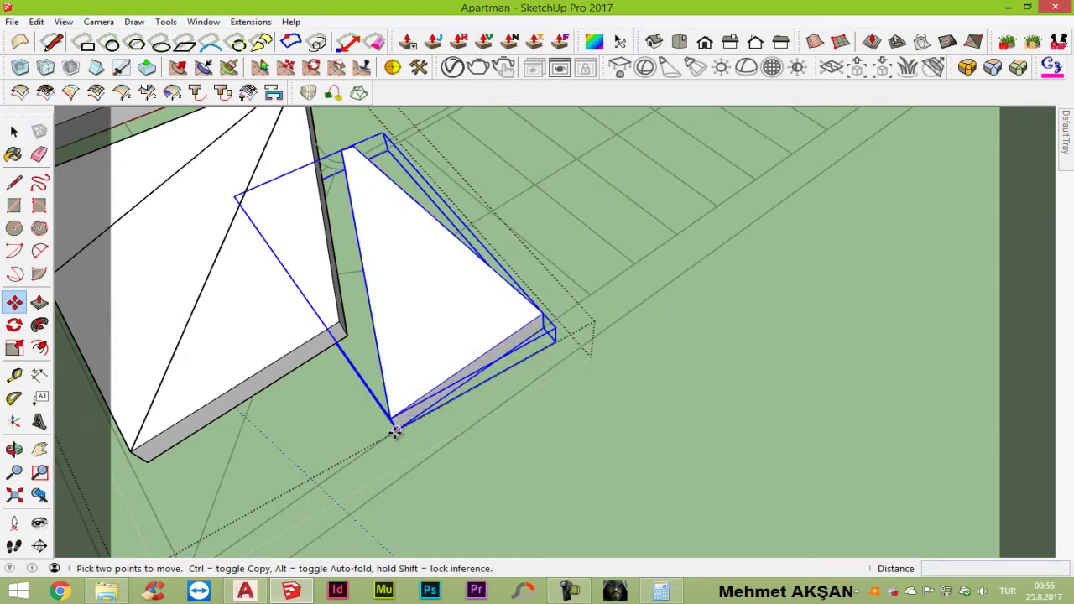
left_click(395, 431)
scroll(395, 432, "up", 2)
scroll(424, 421, "down", 3)
key("space")
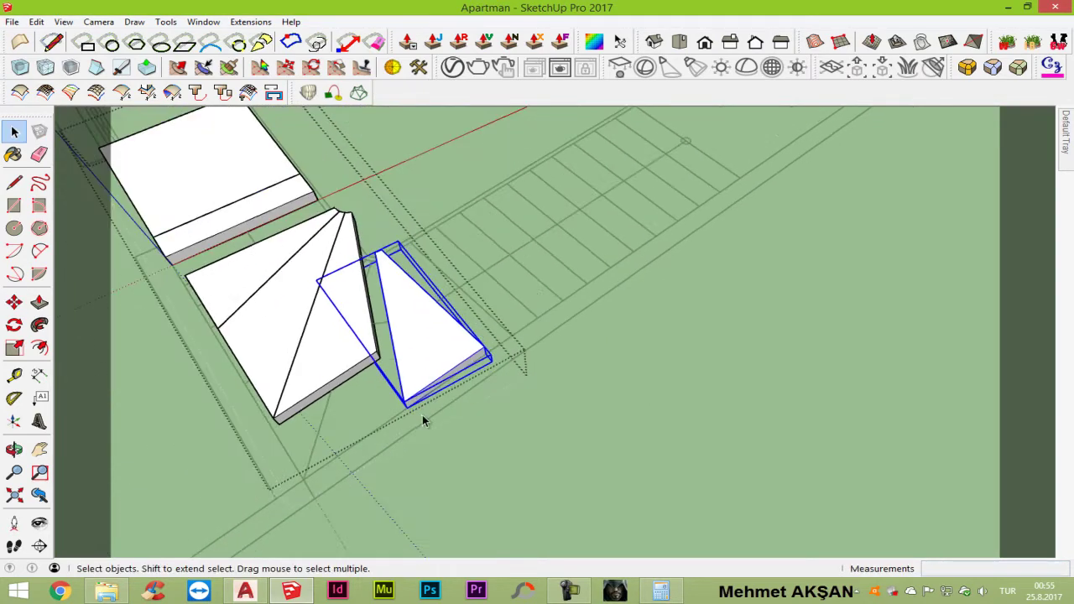
left_click(242, 230)
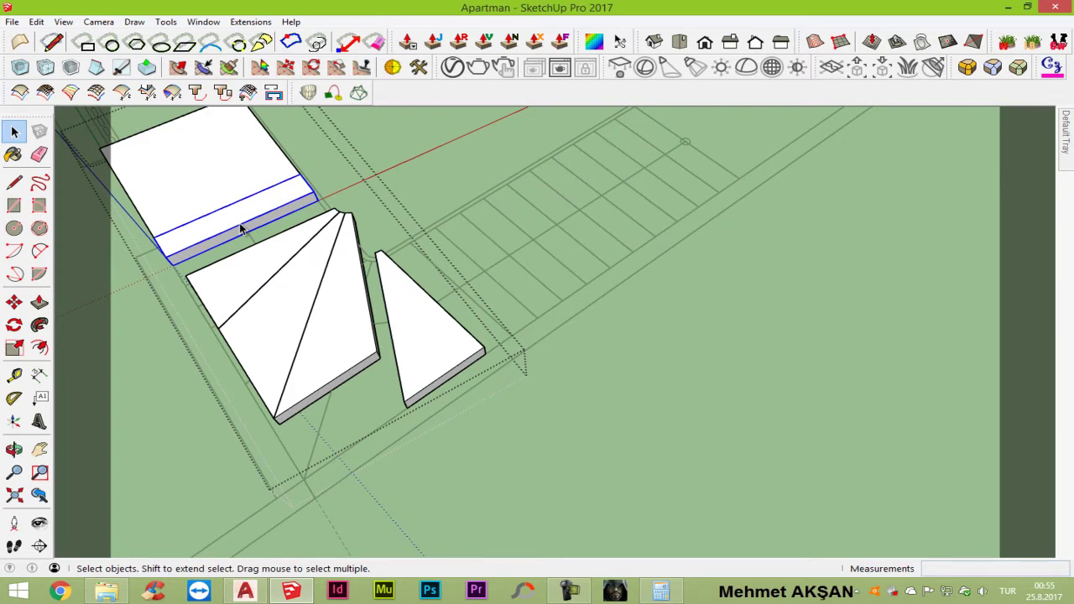
Step: Copy the top slab beside the stair and rotate the copy about its corner
key("m")
left_click(318, 198)
key("ctrl")
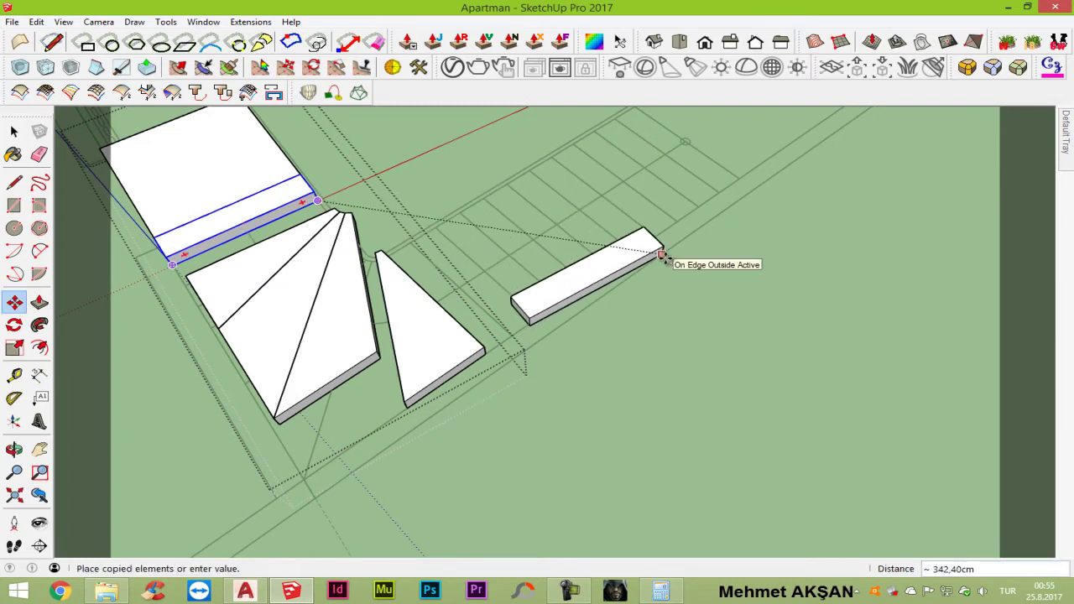
left_click(661, 242)
key("q")
left_click_drag(663, 245, 626, 265)
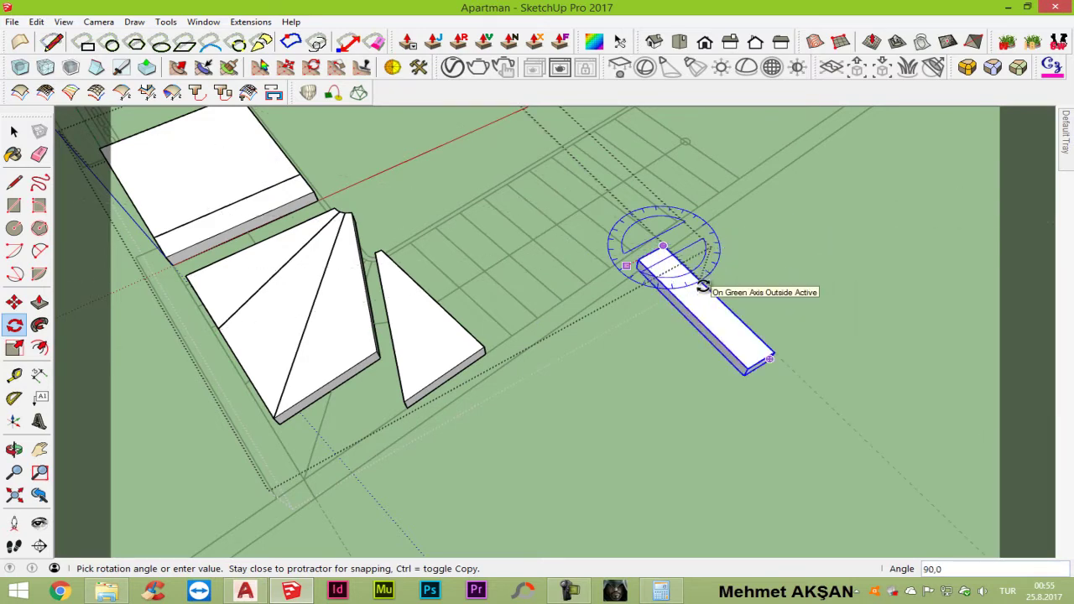
left_click(703, 283)
mouse_move(702, 284)
middle_mouse_down()
mouse_move(673, 286)
mouse_move(544, 413)
middle_mouse_up()
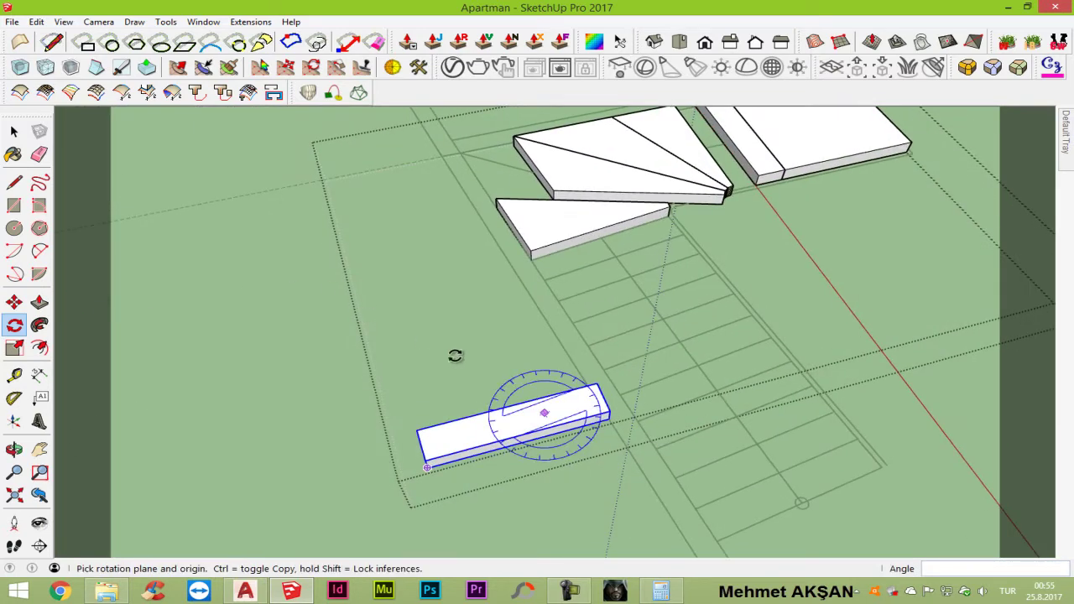
middle_click_drag(475, 426, 482, 432)
Step: Move the slab copy onto the straight flight's step outline and rotate it parallel to the treads
key("m")
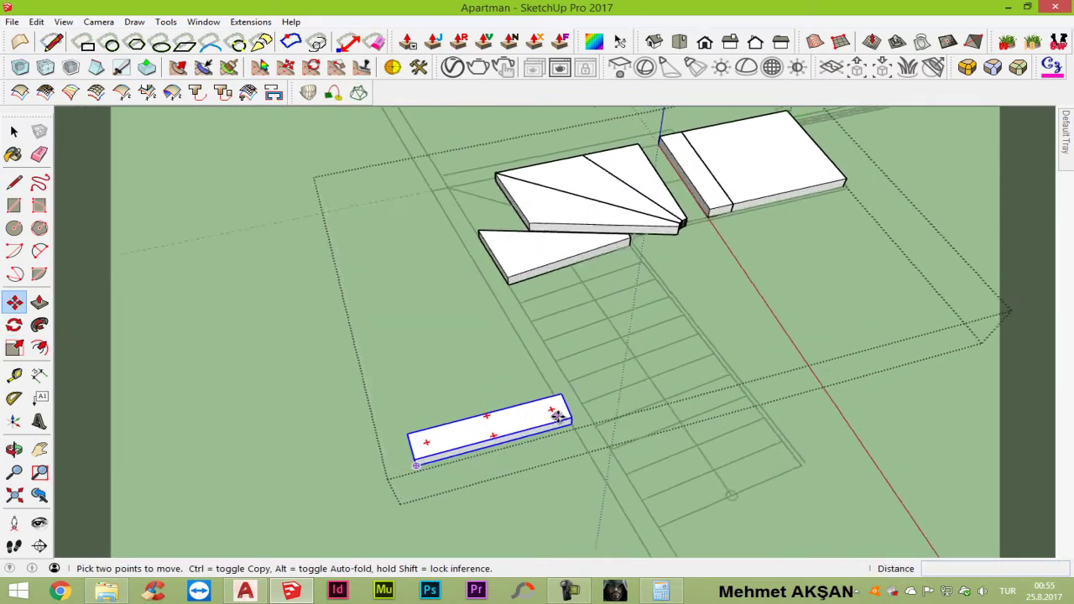
scroll(556, 417, "up", 2)
left_click(567, 421)
scroll(445, 185, "down", 3)
scroll(495, 195, "down", 2)
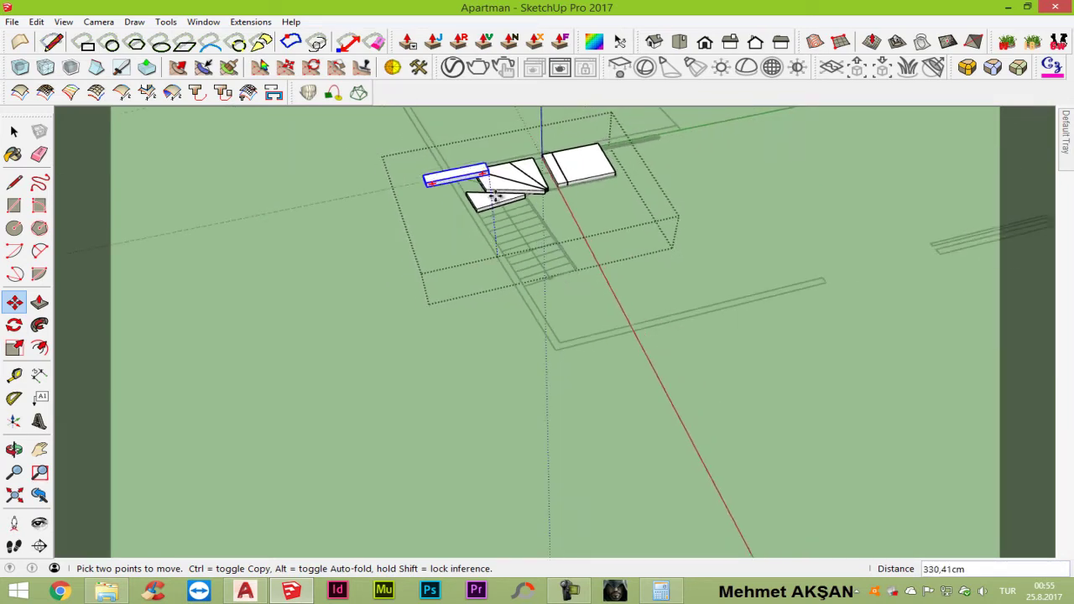
scroll(554, 267, "up", 3)
scroll(576, 272, "up", 2)
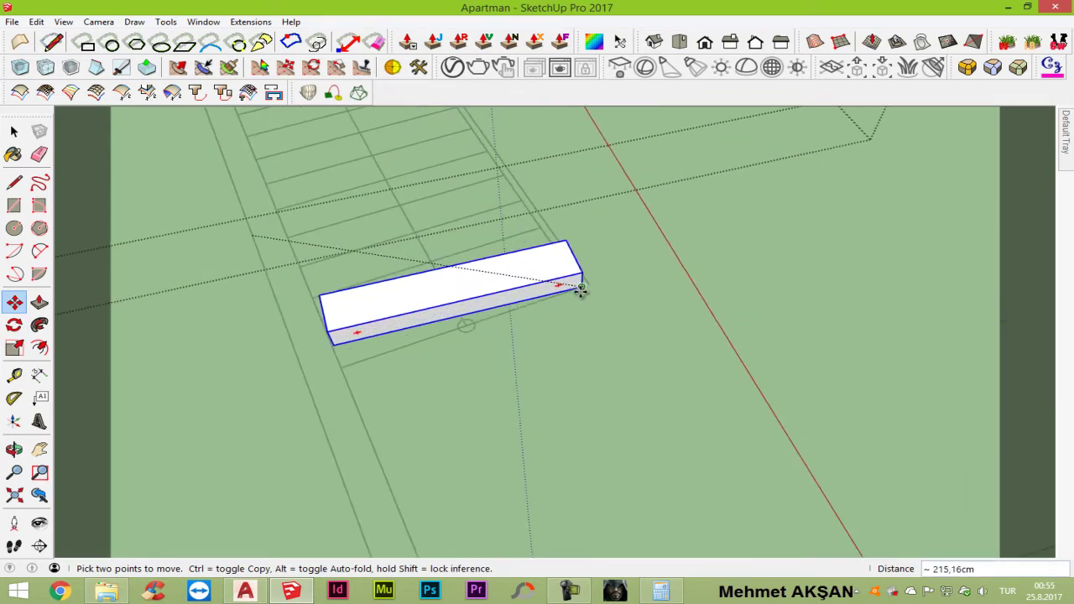
left_click(580, 288)
scroll(581, 289, "up", 1)
key("q")
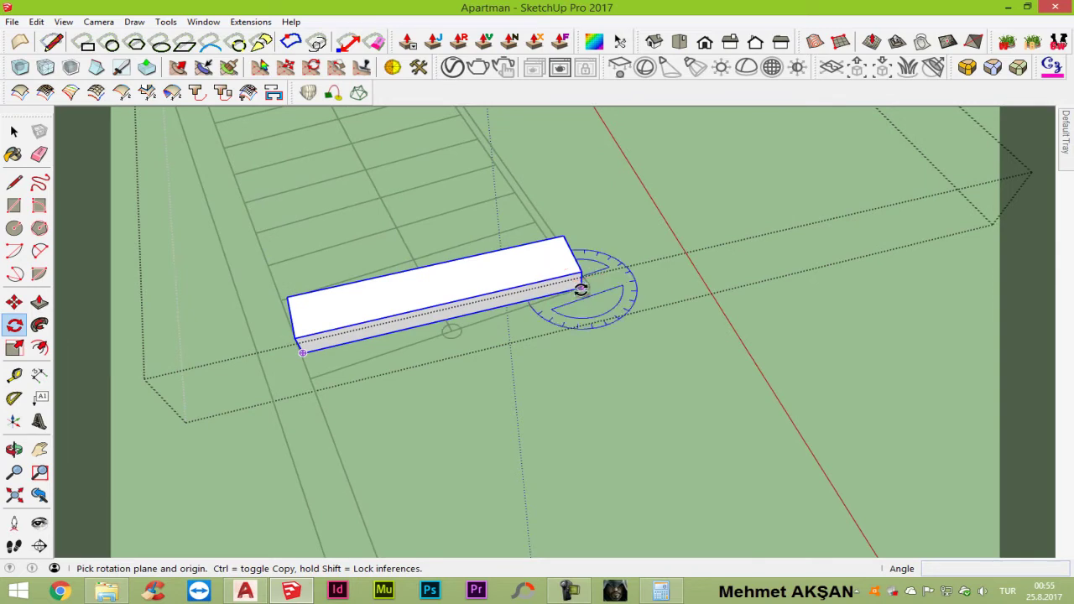
left_click(580, 289)
left_click(303, 353)
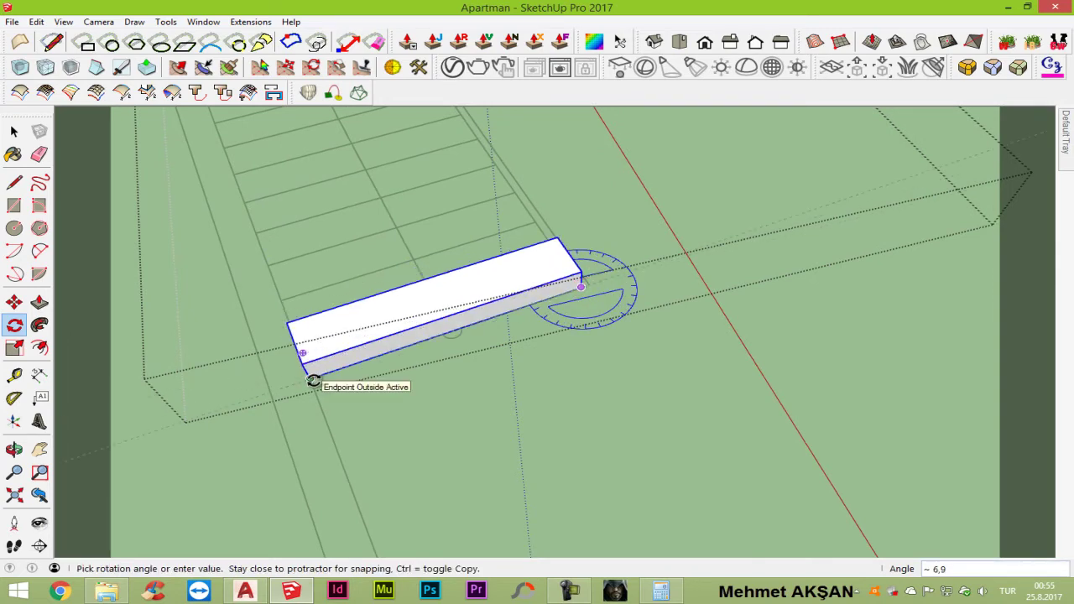
left_click(312, 380)
mouse_move(312, 380)
middle_mouse_down()
mouse_move(494, 316)
mouse_move(391, 242)
mouse_move(362, 243)
middle_mouse_up()
Step: Copy the step to the next tread and array it with 5, extending to nine rising steps
key("m")
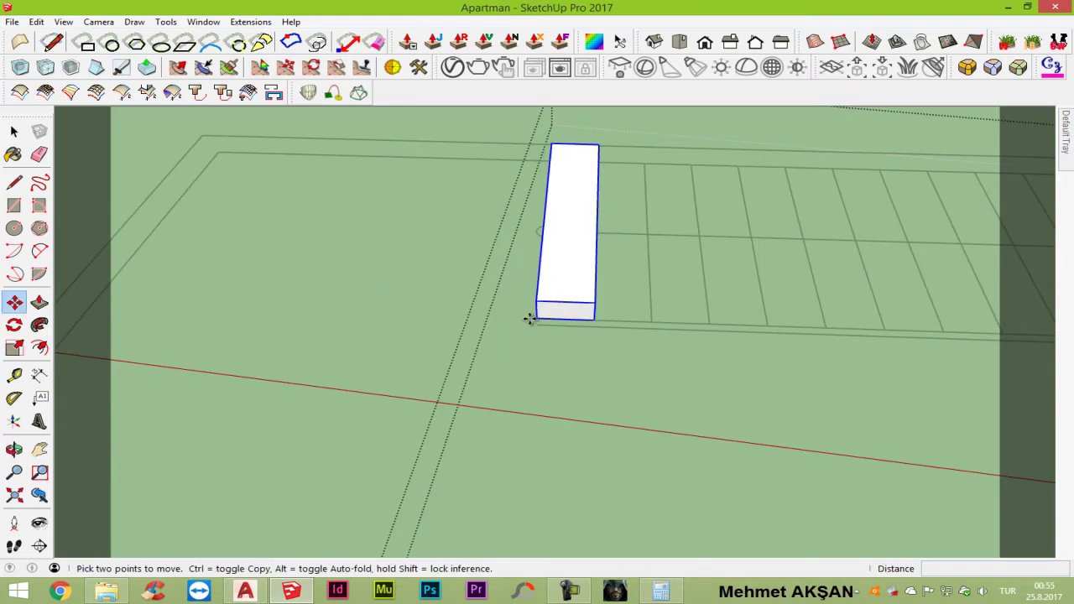
left_click(535, 318)
key("ctrl")
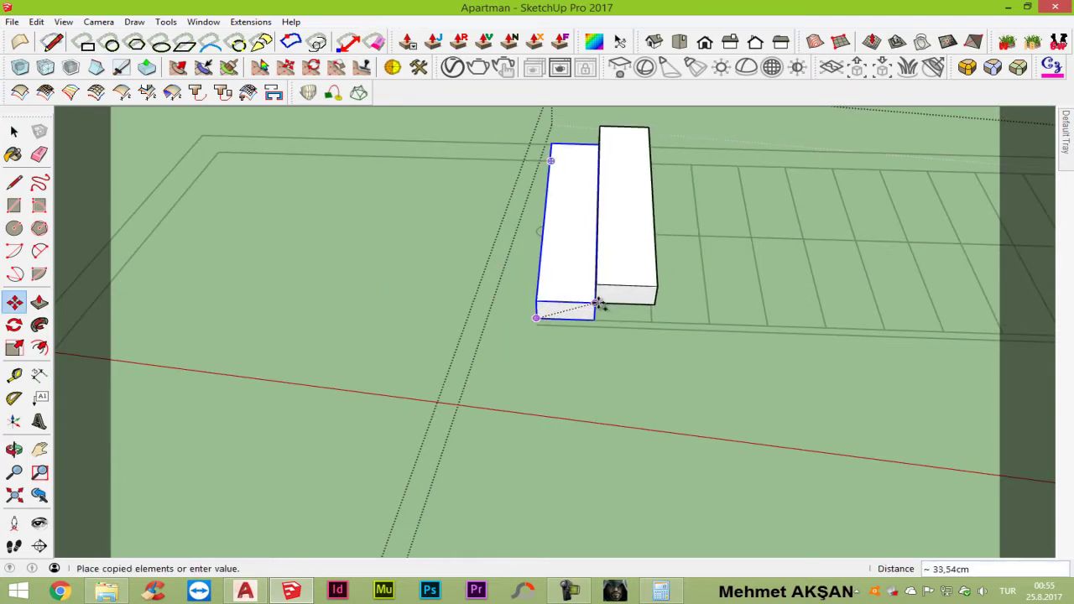
left_click(598, 303)
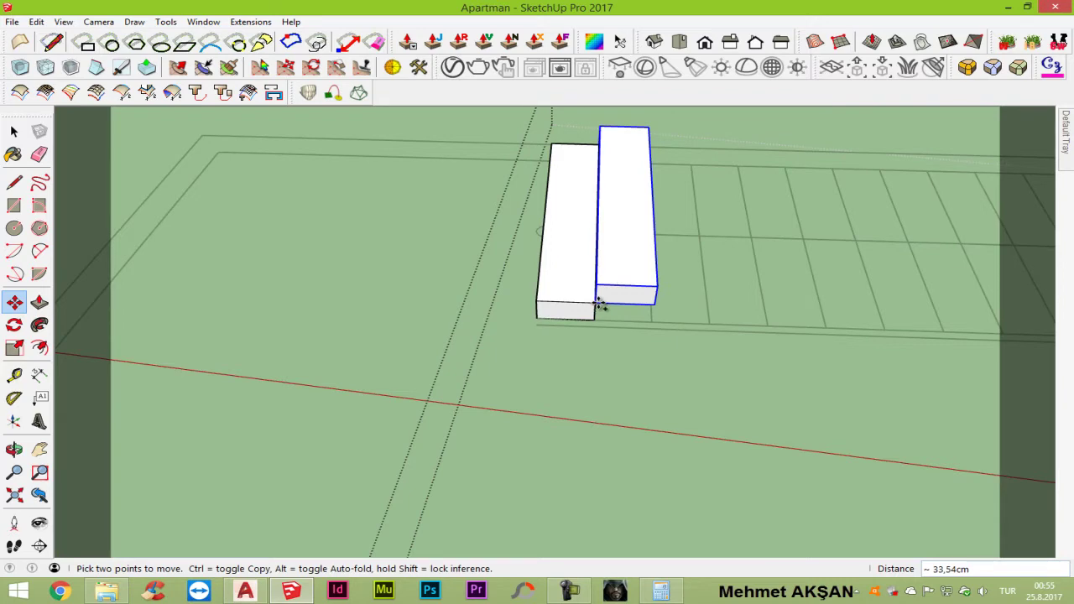
type("x5")
key("Return")
scroll(599, 304, "down", 1)
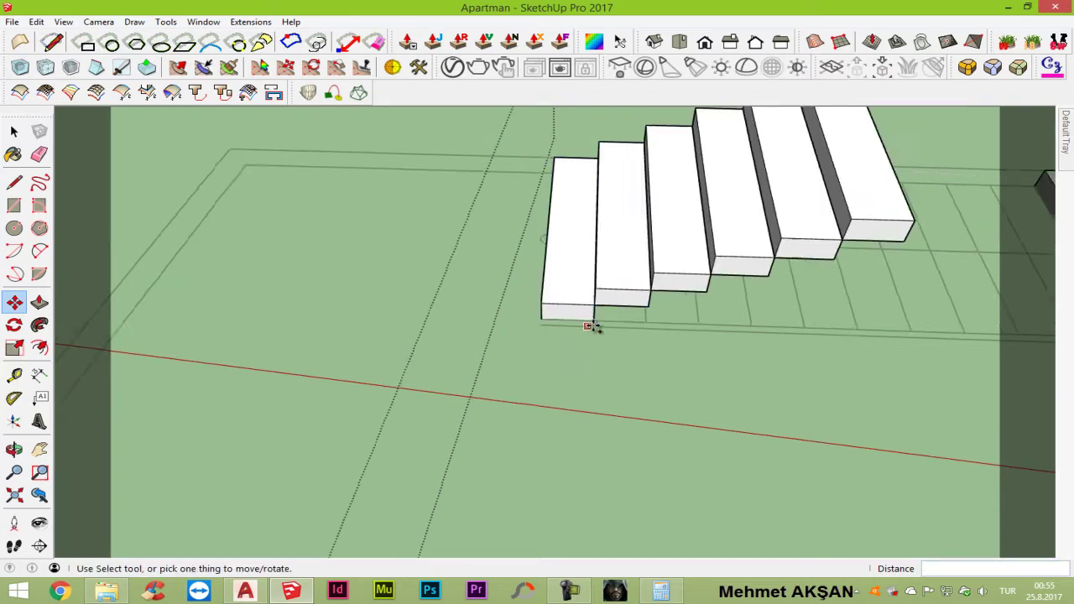
scroll(594, 307, "down", 2)
type("x7")
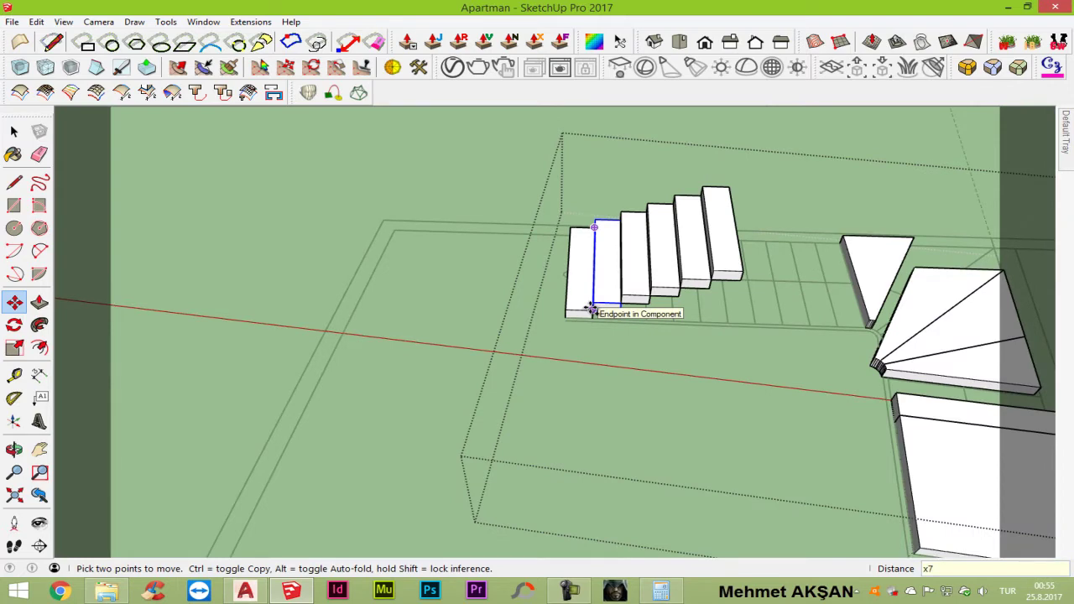
type("9")
key("Return")
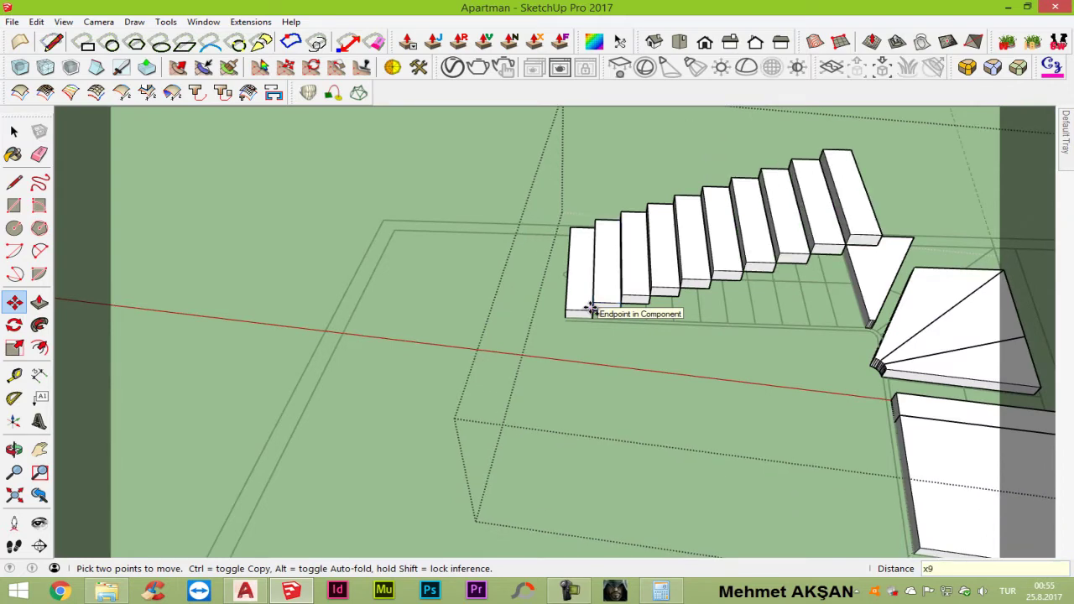
Step: Select the triangular winder piece at the top of the flight
key("space")
left_click(875, 295)
scroll(872, 306, "up", 2)
scroll(873, 306, "up", 2)
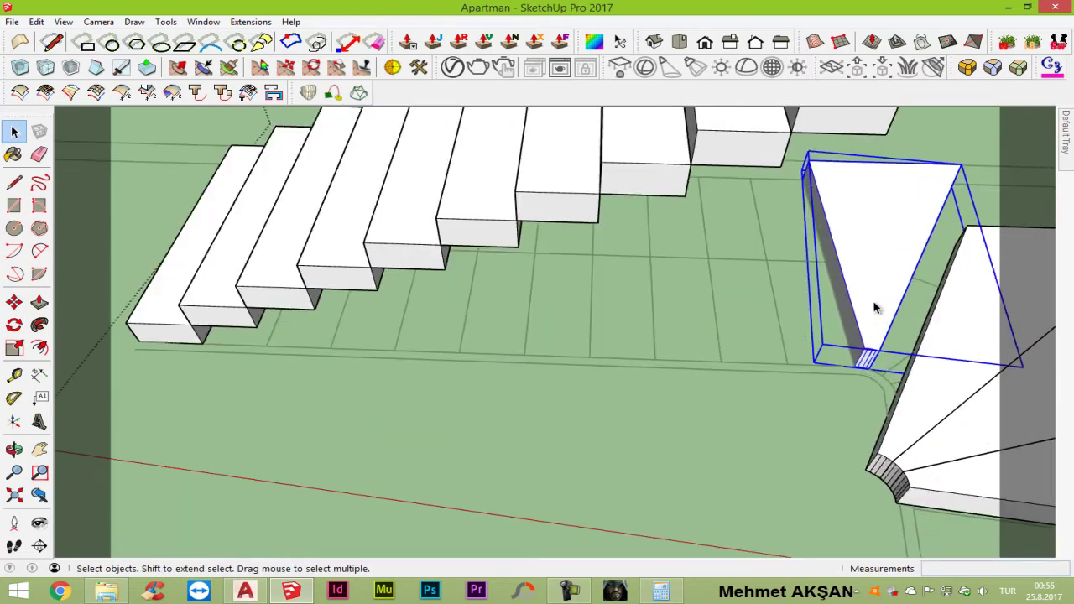
Step: Move the triangular winder piece to its new spot beside the straight flight
key("m")
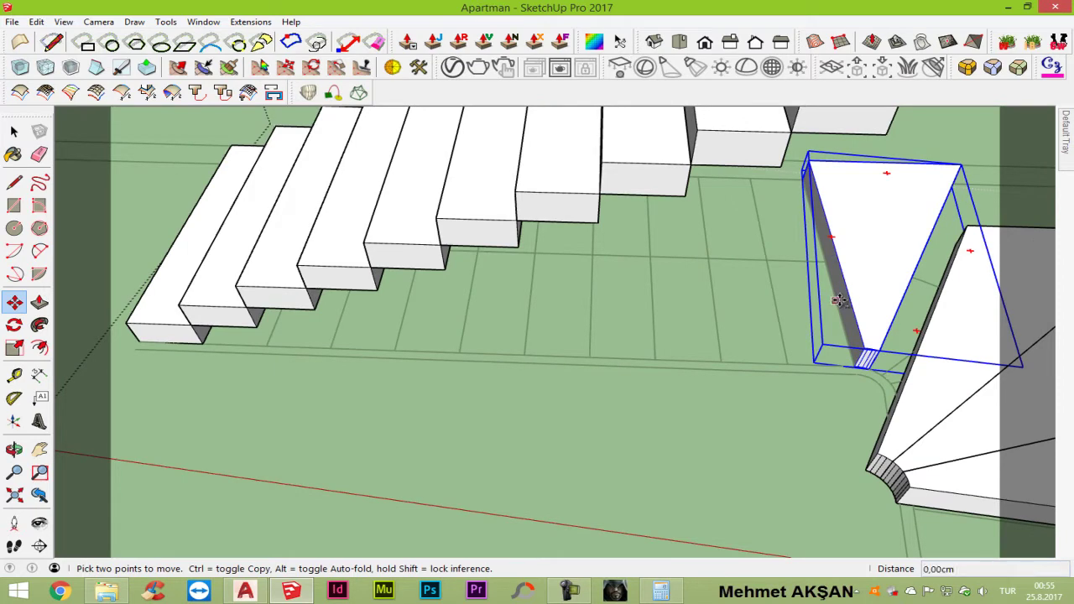
scroll(839, 300, "down", 5)
scroll(844, 244, "up", 6)
scroll(837, 255, "down", 3)
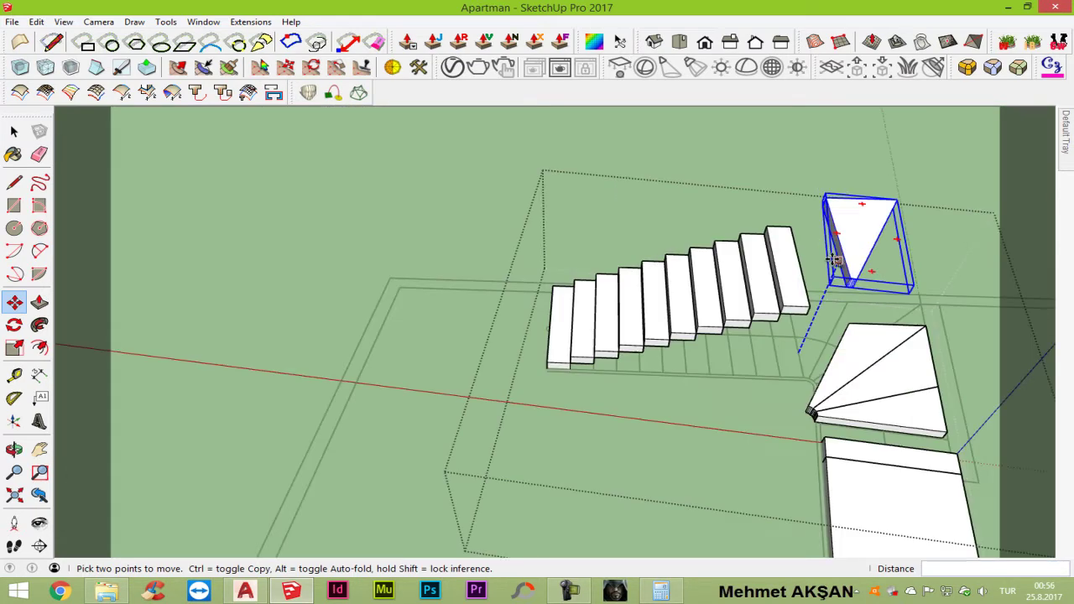
left_click(836, 260)
left_click(797, 289)
Step: Move the top stair step by its corner so it sits against the triangle
key("space")
left_click(799, 305)
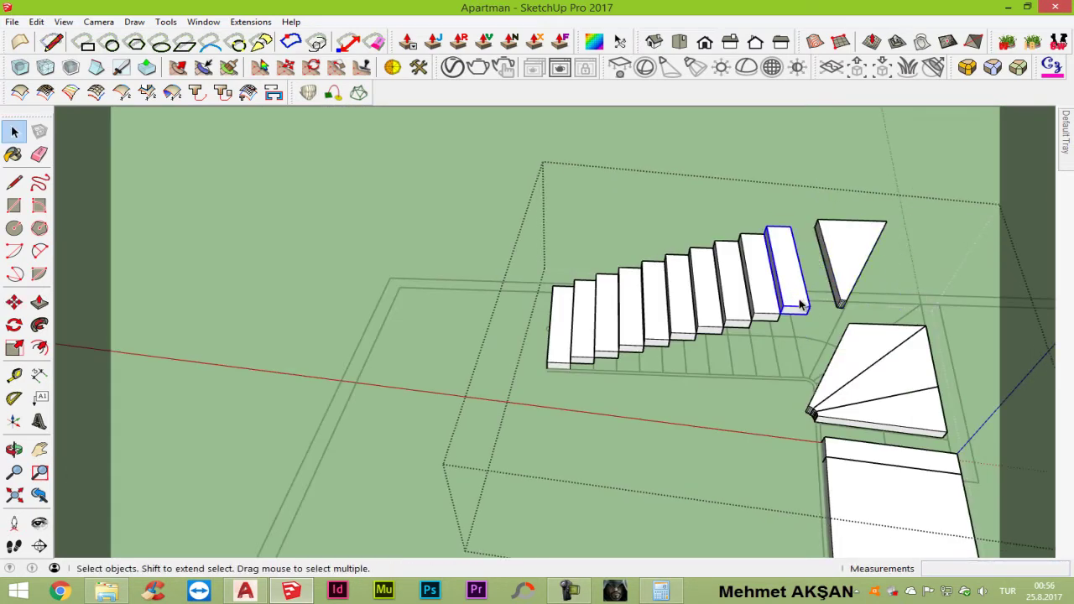
scroll(799, 304, "up", 3)
key("m")
left_click(756, 336)
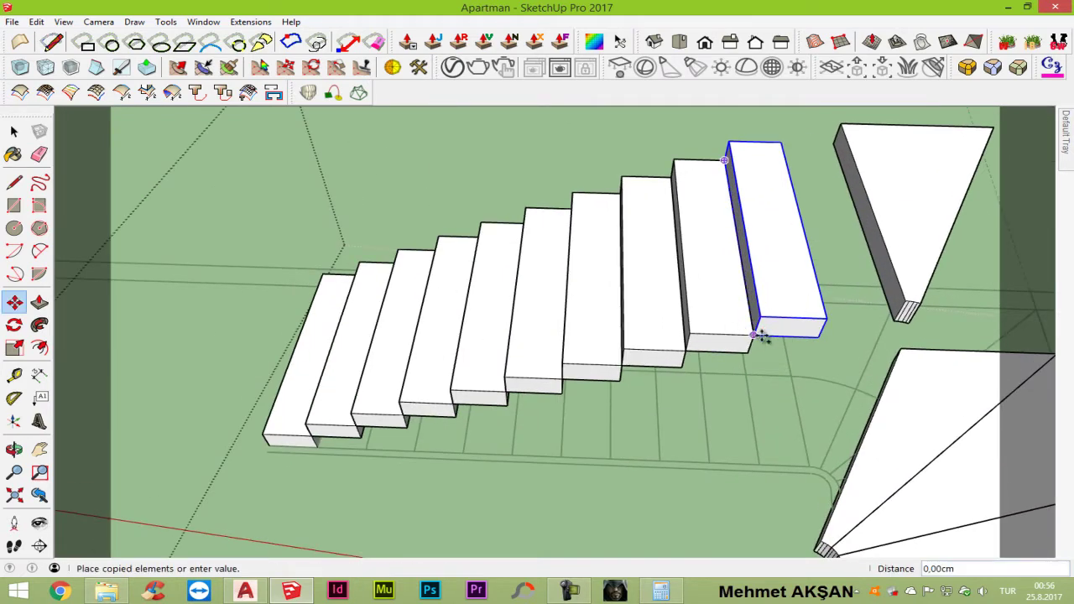
left_click(824, 316)
Step: Raise the triangular winder 15 cm up the blue axis
key("space")
left_click(919, 260)
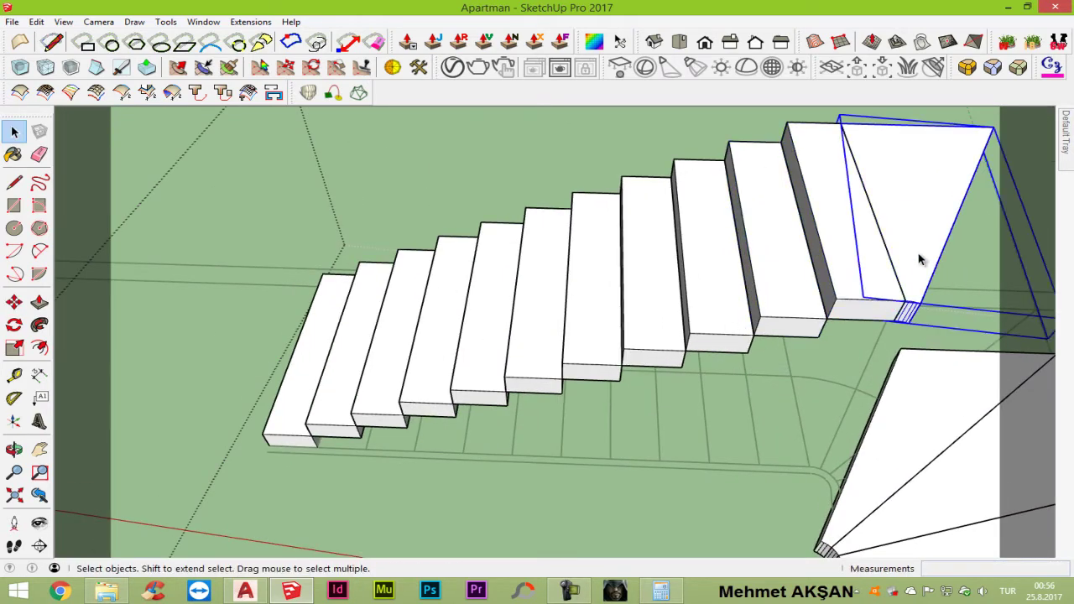
key("m")
left_click(851, 270)
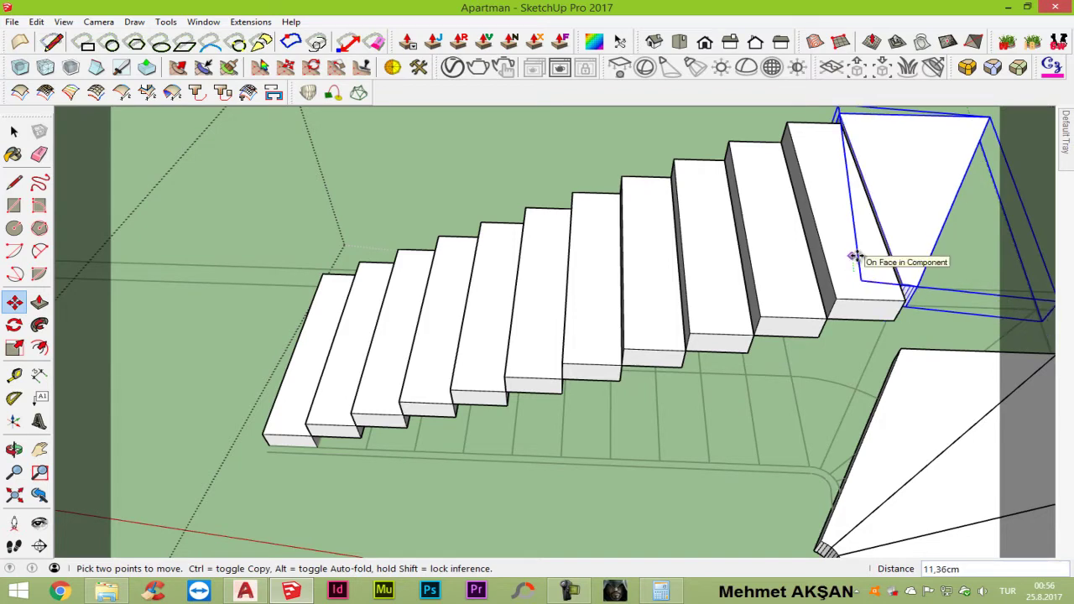
type("1")
key("Return")
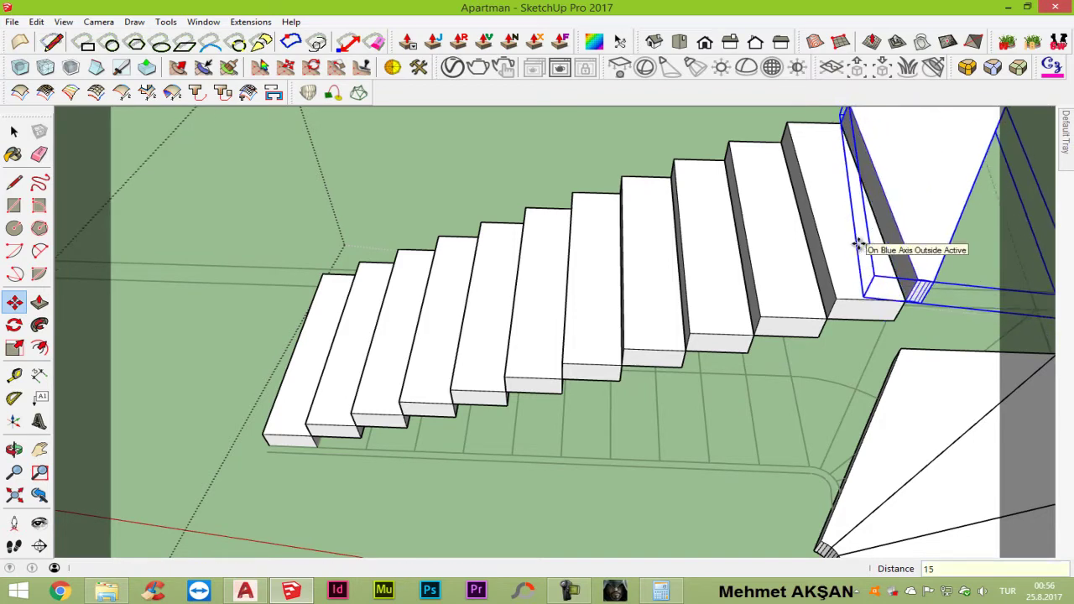
key("space")
scroll(858, 244, "down", 2)
scroll(892, 395, "down", 2)
left_click(893, 395)
mouse_move(893, 394)
middle_mouse_down()
mouse_move(376, 341)
mouse_move(542, 297)
mouse_move(456, 472)
mouse_move(254, 439)
mouse_move(268, 407)
middle_mouse_up()
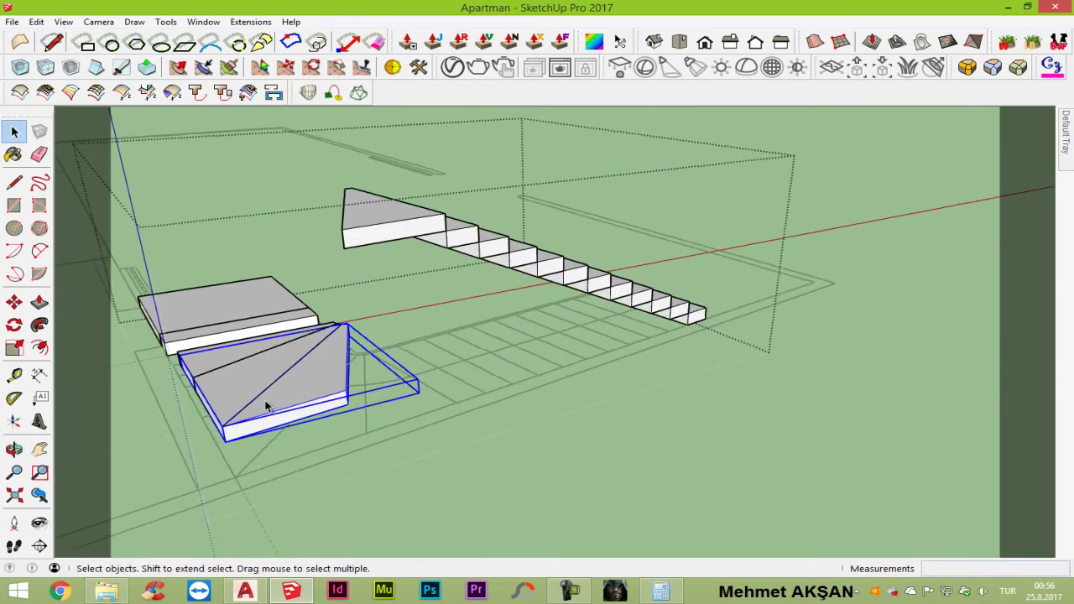
Step: Lift the landing slab up to the top of the straight flight
scroll(334, 403, "up", 2)
key("m")
left_click(369, 406)
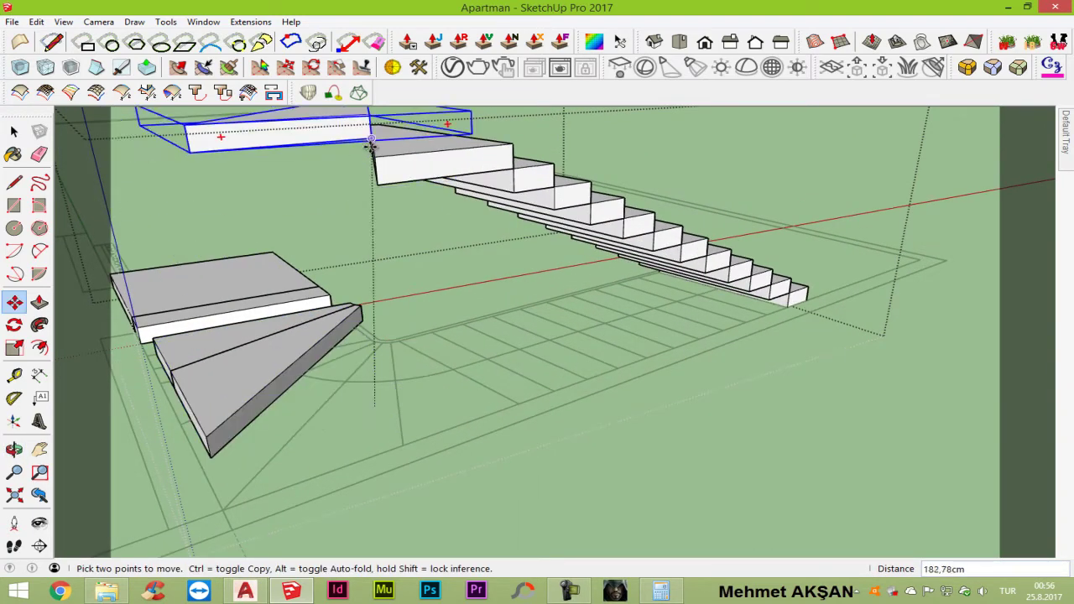
left_click(376, 157)
key("space")
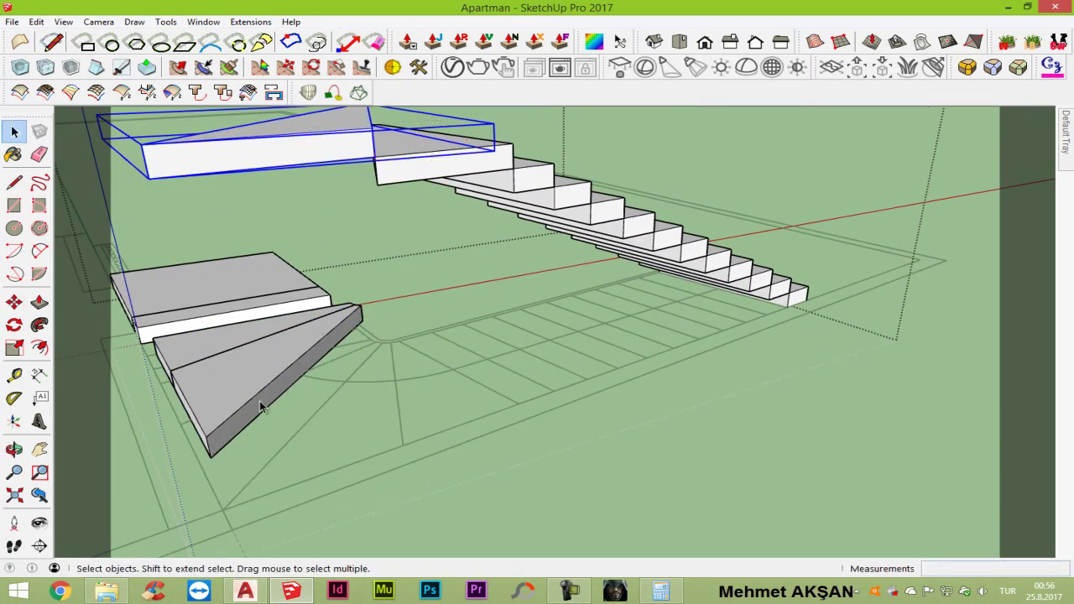
Step: Move the lower wedge stair and the remaining wedge slab onto the upper landing
left_click(264, 415)
key("m")
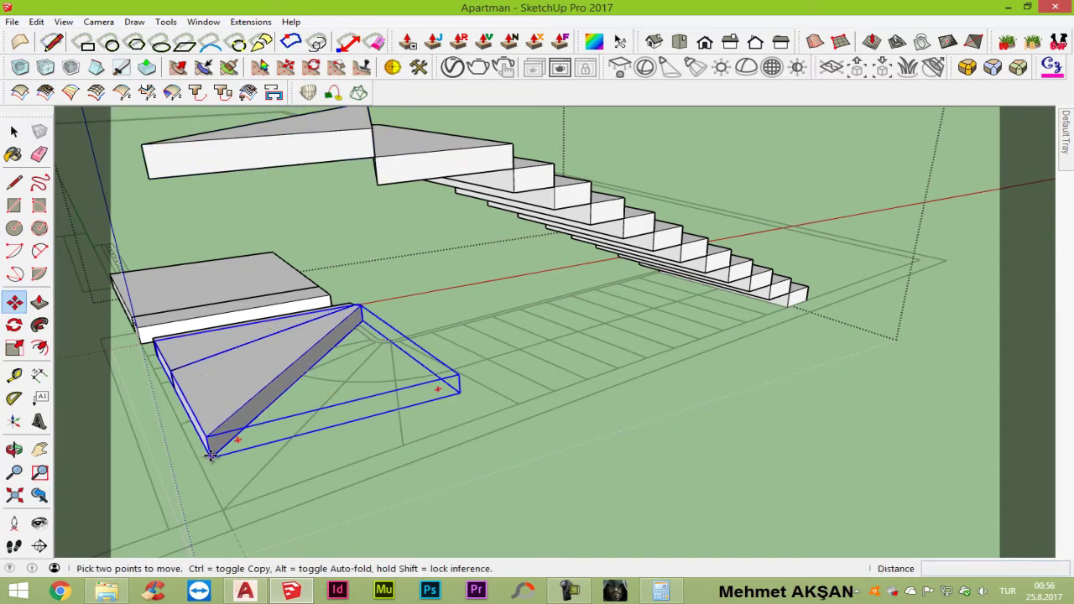
left_click(210, 453)
left_click(145, 144)
key("space")
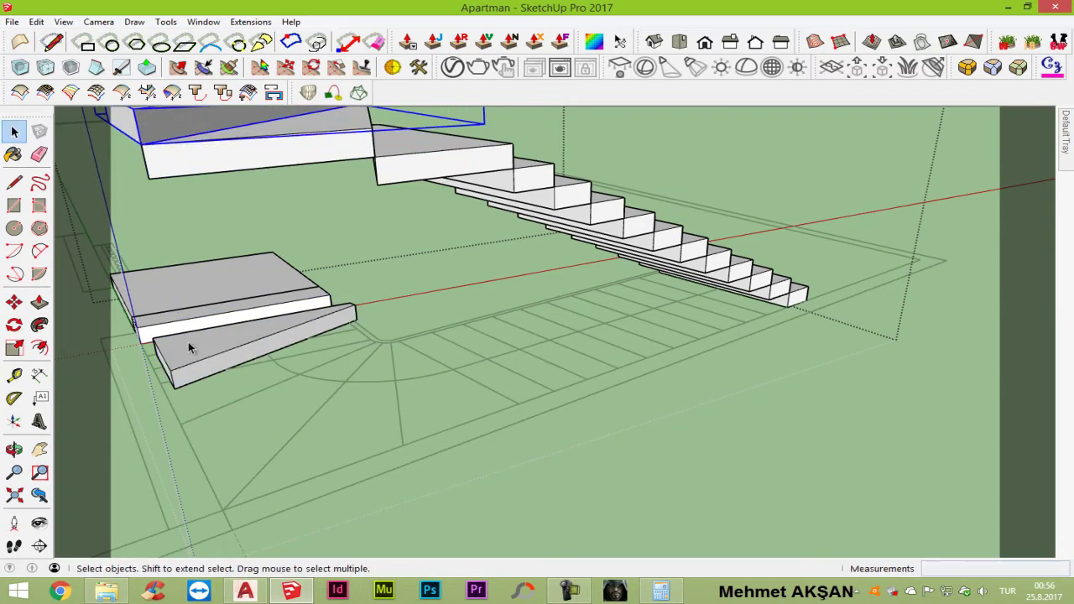
left_click(188, 348)
key("m")
left_click(174, 386)
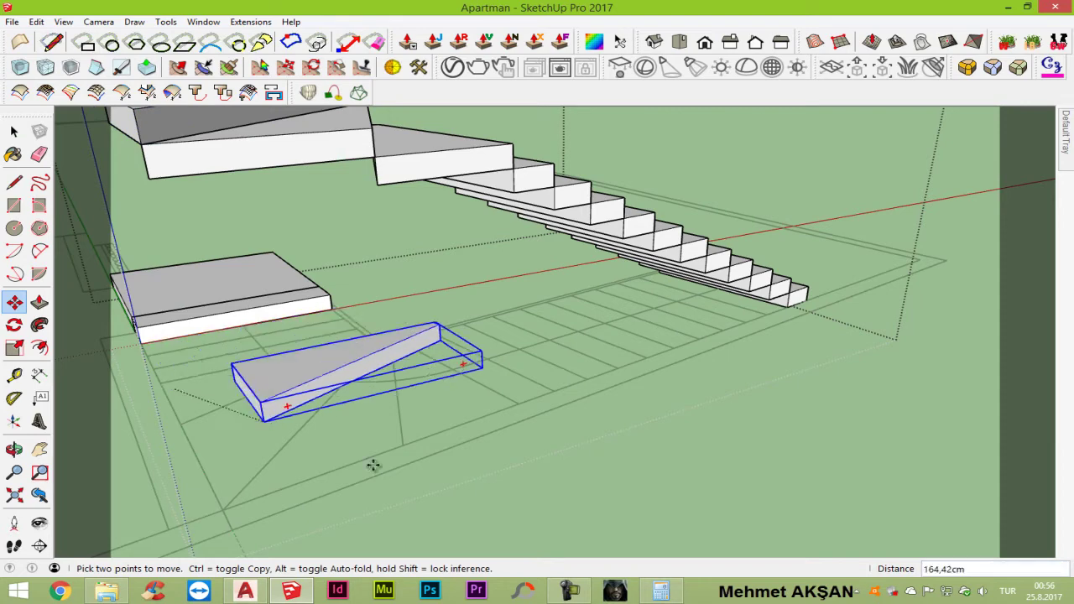
middle_click_drag(372, 462, 300, 328)
left_click(256, 241)
key("space")
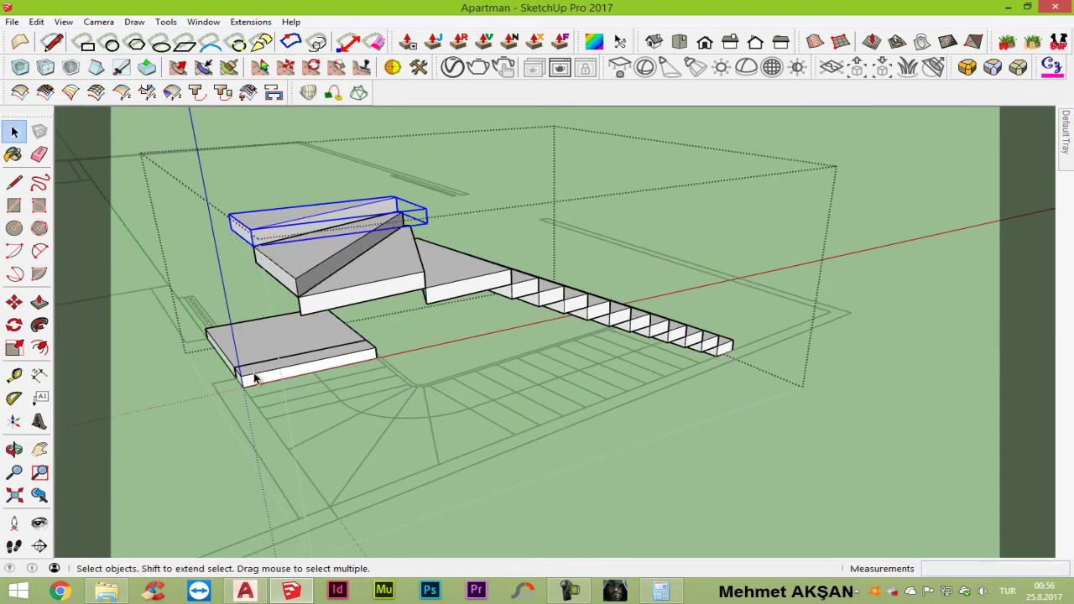
Step: Set the lower slab on top of the stacked winder pieces
left_click(255, 375)
key("m")
left_click(243, 386)
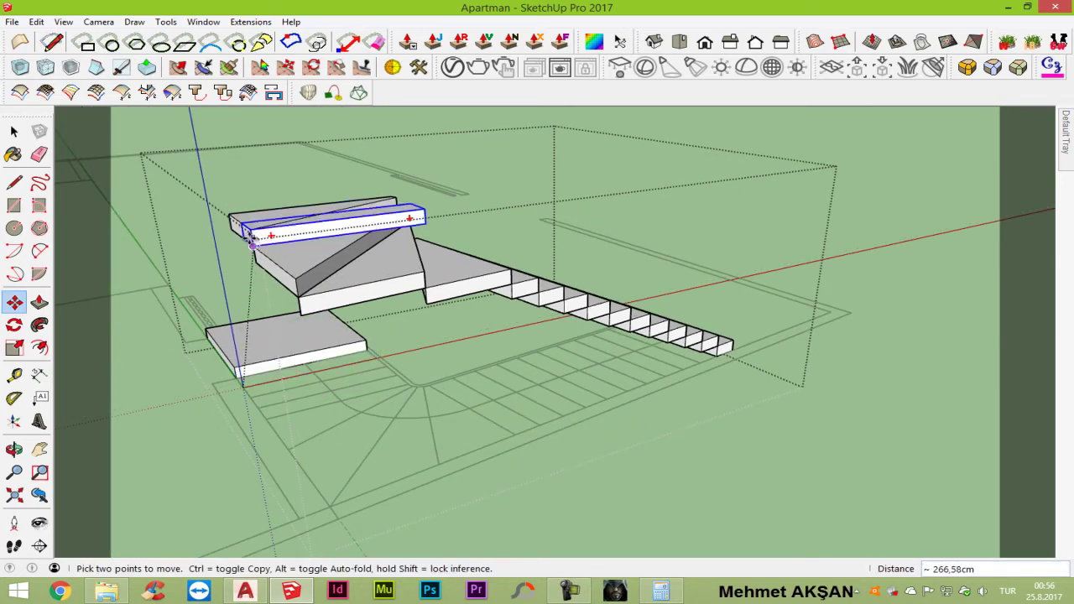
left_click(254, 232)
mouse_move(257, 232)
middle_mouse_down()
mouse_move(554, 299)
mouse_move(538, 310)
middle_mouse_up()
scroll(538, 310, "down", 2)
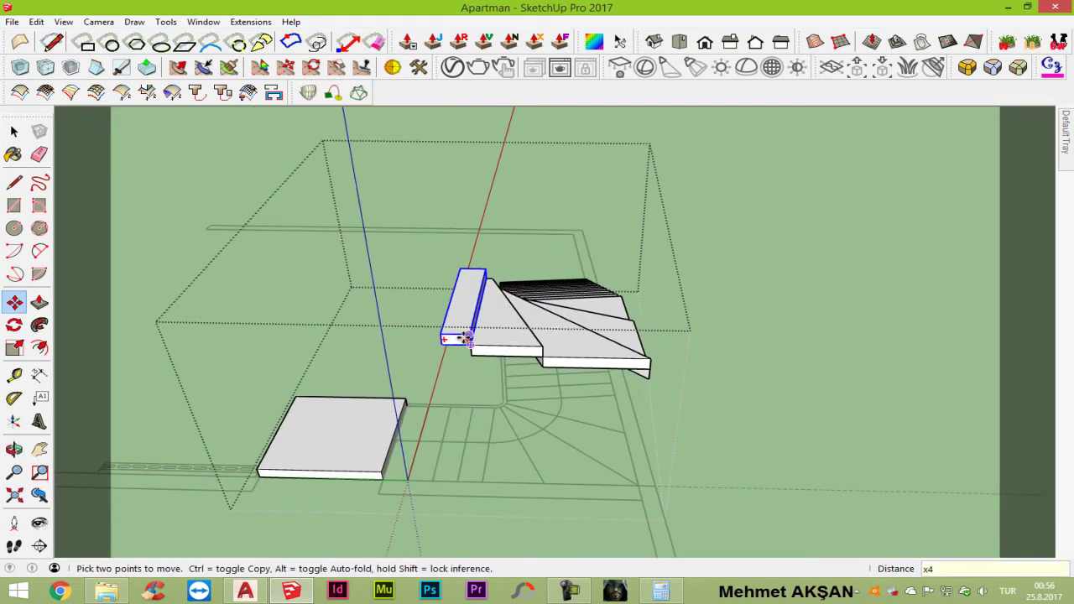
Step: Make three copies of the narrow step to form the second flight
scroll(465, 344, "down", 2)
scroll(466, 344, "down", 3)
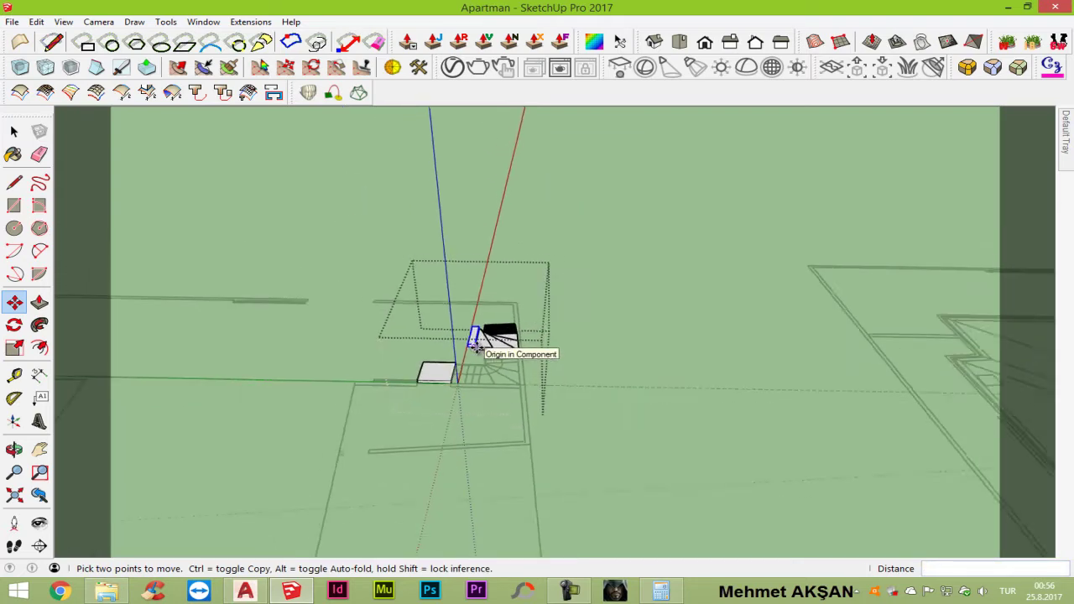
scroll(470, 346, "up", 5)
scroll(472, 346, "up", 2)
scroll(472, 345, "down", 3)
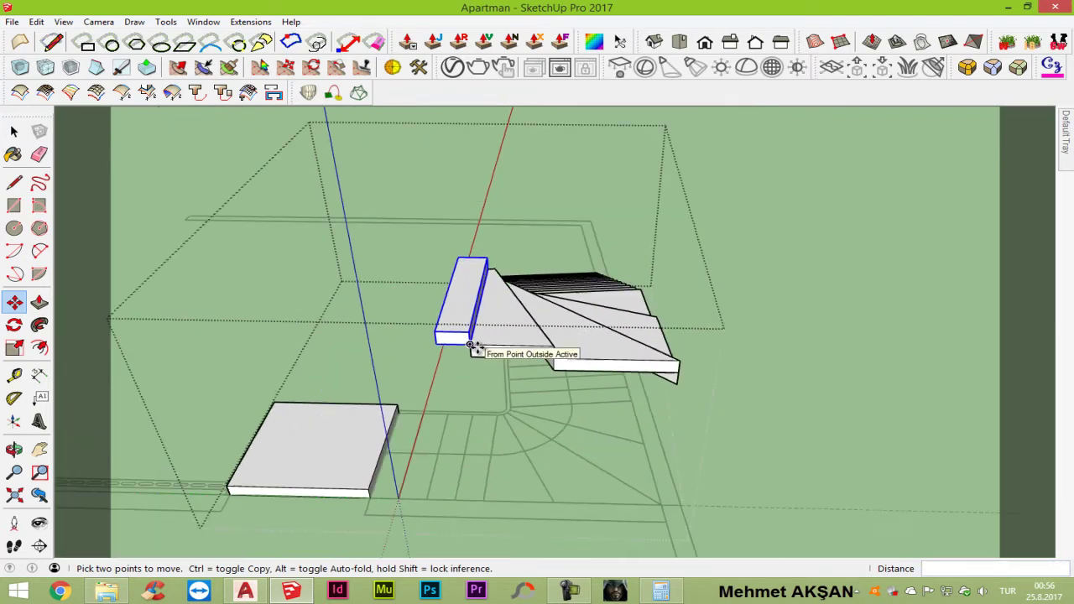
scroll(473, 346, "down", 3)
scroll(474, 344, "down", 2)
scroll(474, 344, "up", 1)
scroll(472, 348, "up", 2)
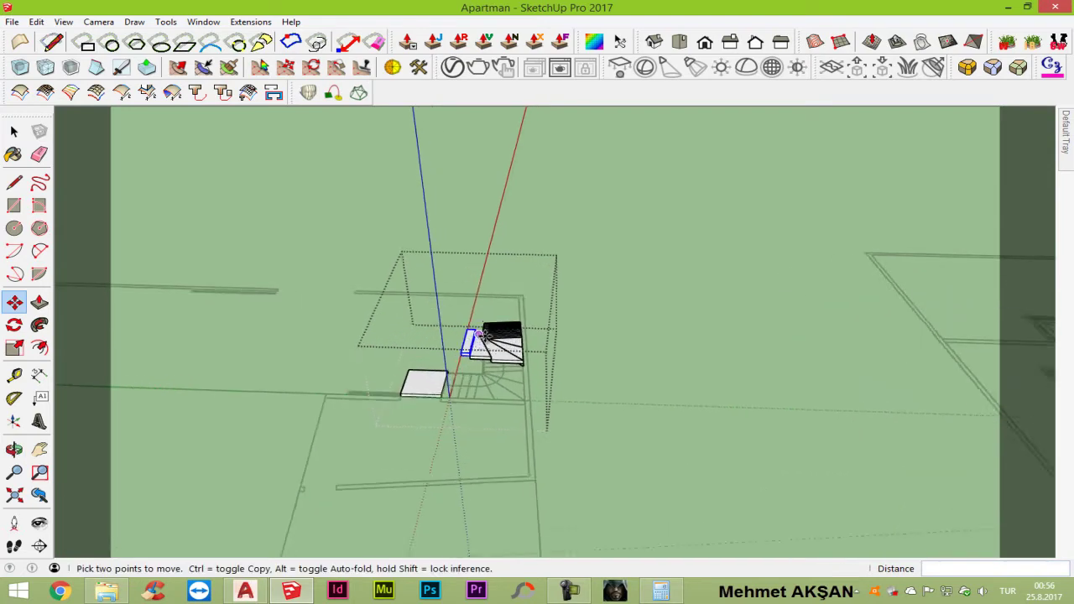
scroll(472, 351, "up", 2)
scroll(469, 354, "up", 3)
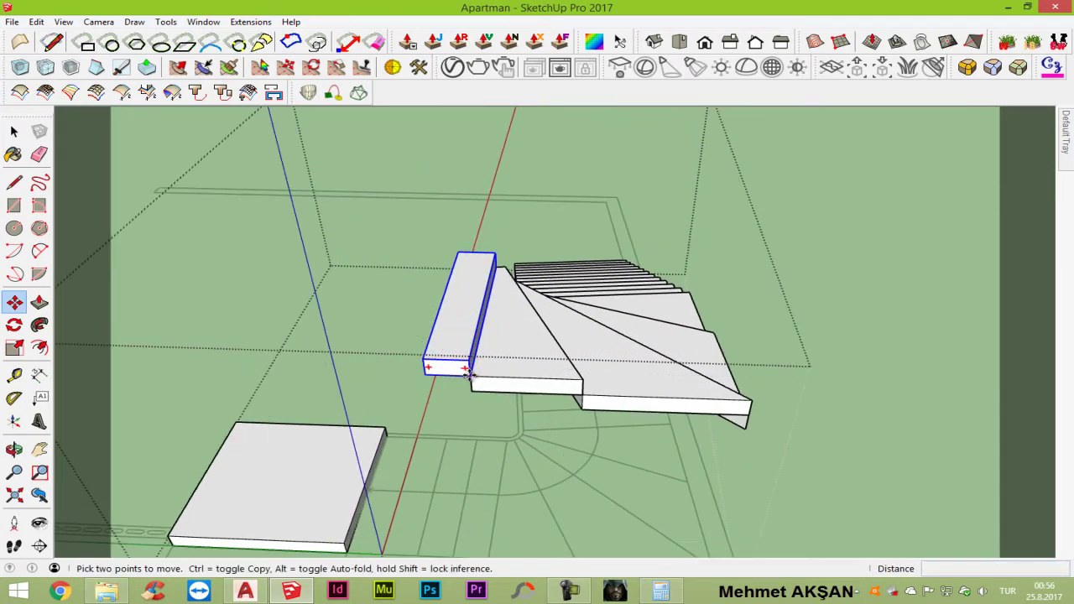
left_click(468, 372, "ctrl")
type("x")
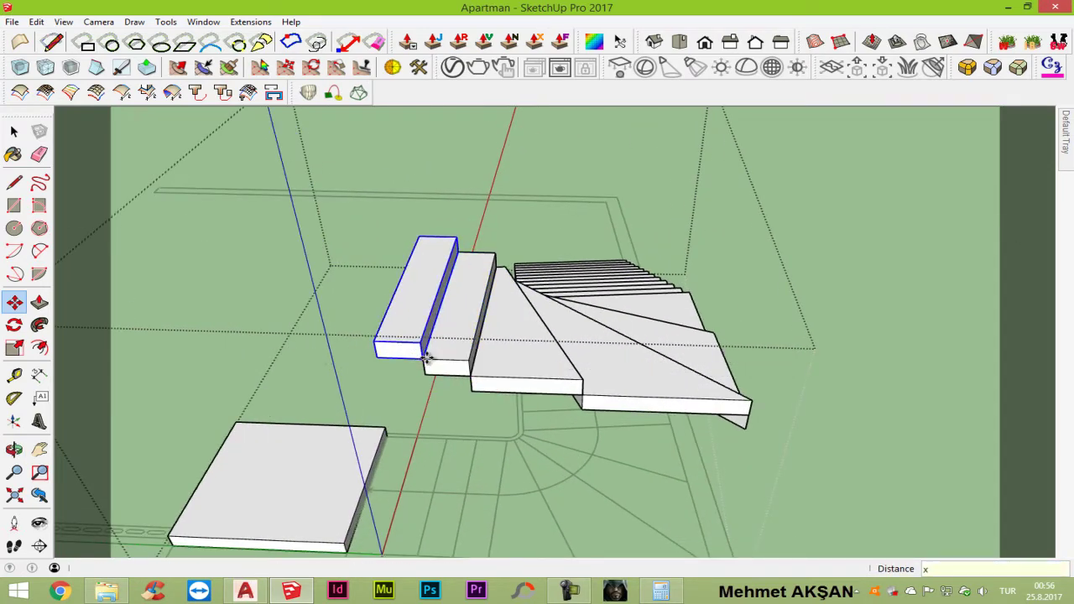
type("3")
key("Return")
Step: Place the square landing slab at the top of the new steps
scroll(426, 357, "down", 1)
key("space")
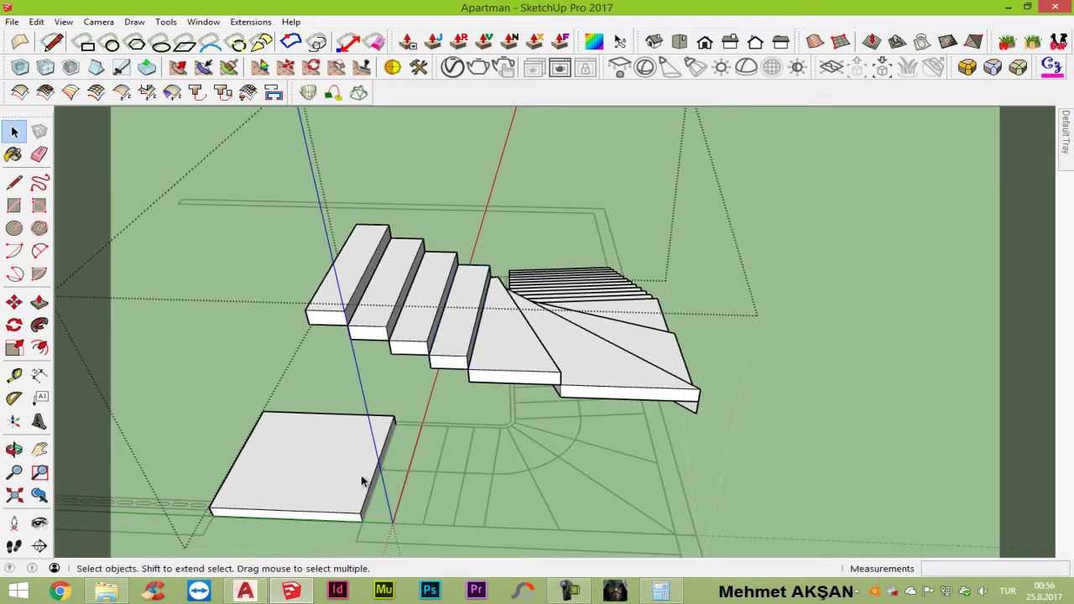
left_click(364, 480)
key("m")
left_click(361, 522)
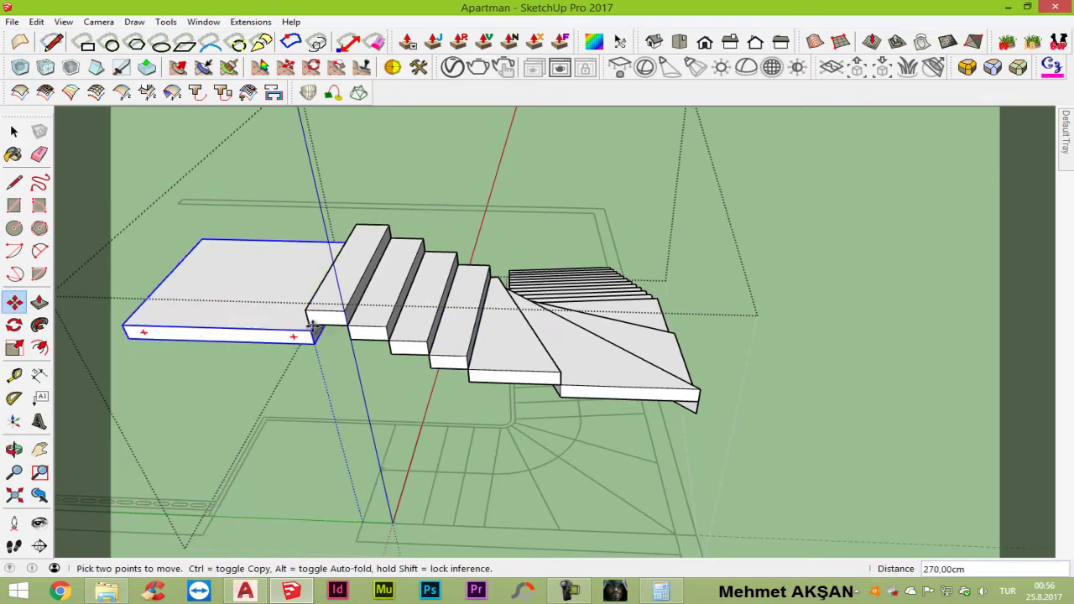
left_click(307, 310)
key("space")
mouse_move(593, 345)
middle_mouse_down()
mouse_move(369, 366)
mouse_move(456, 367)
middle_mouse_up()
Step: Measure the staircase height from the bottom step, confirming 300 cm
key("t")
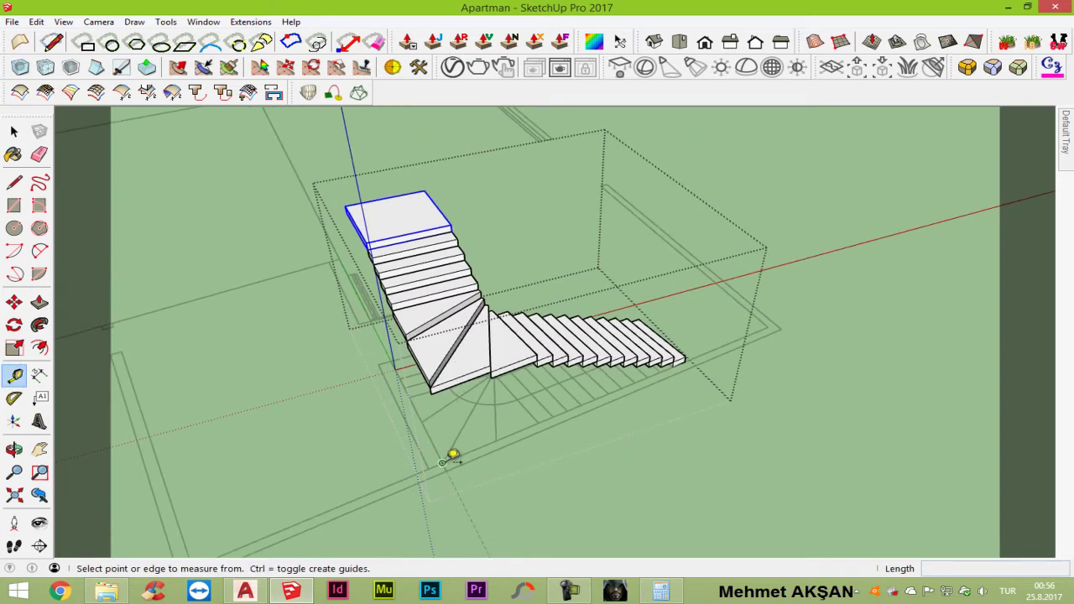
left_click(443, 461)
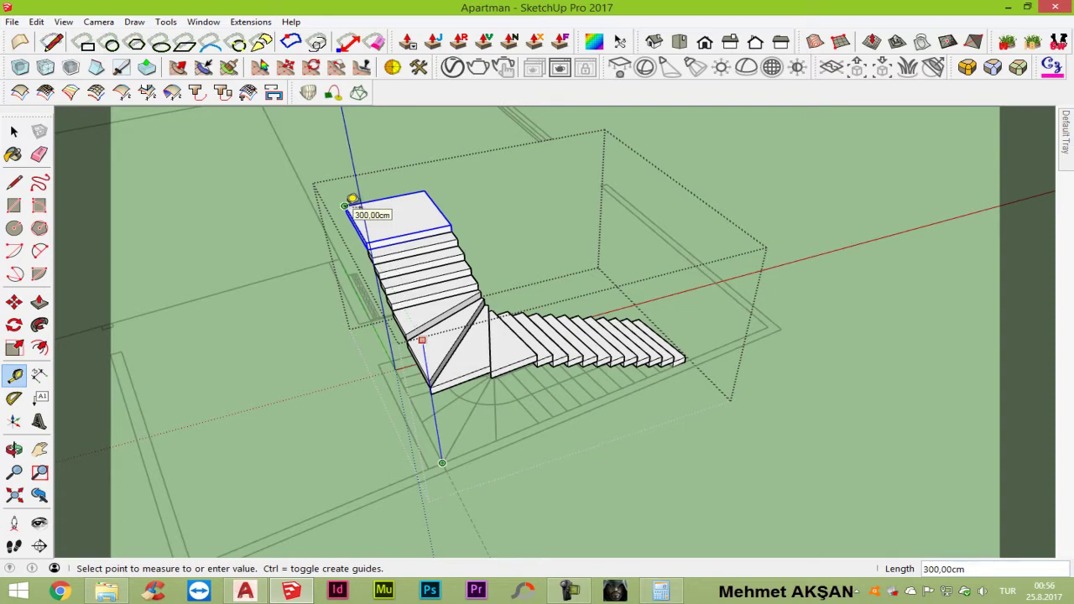
key("space")
mouse_move(351, 201)
middle_mouse_down()
mouse_move(287, 210)
mouse_move(379, 142)
mouse_move(699, 387)
middle_mouse_up()
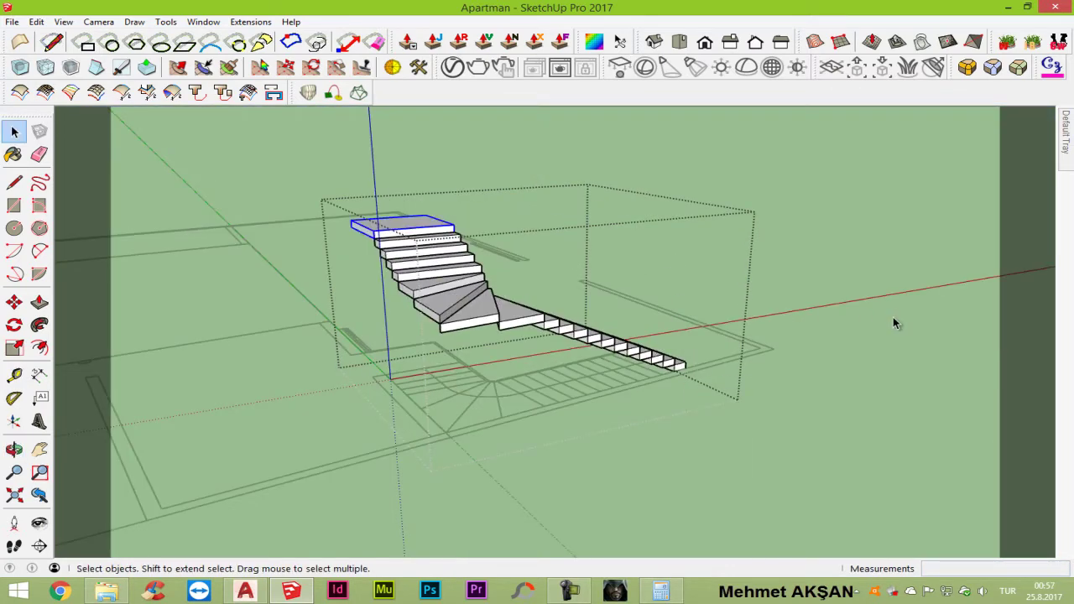
Step: Exit the staircase group and select the whole group
left_click(857, 317)
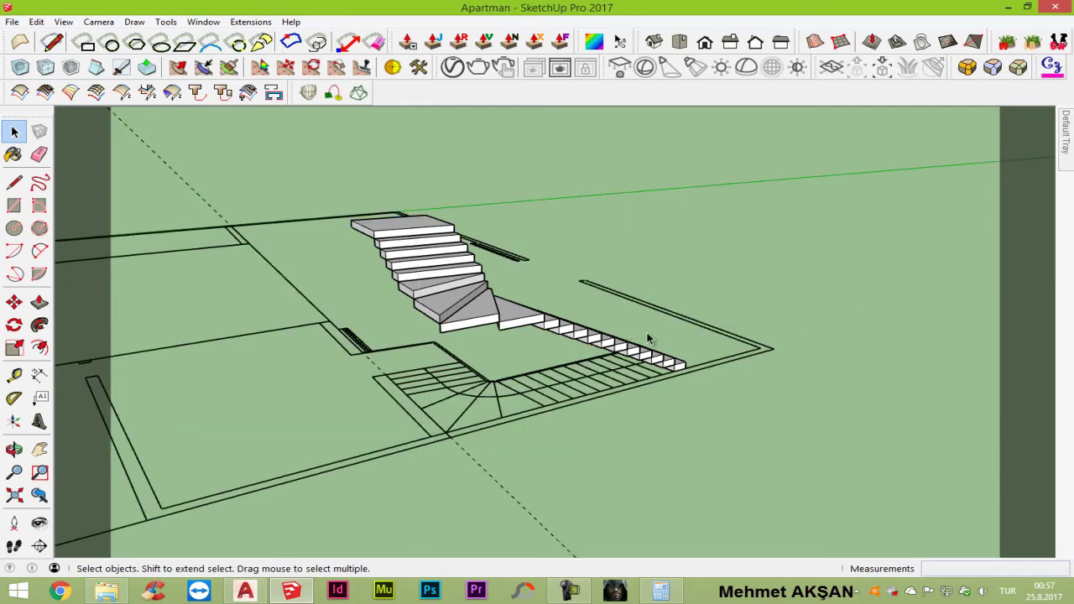
left_click(497, 317)
middle_click_drag(690, 343, 343, 397)
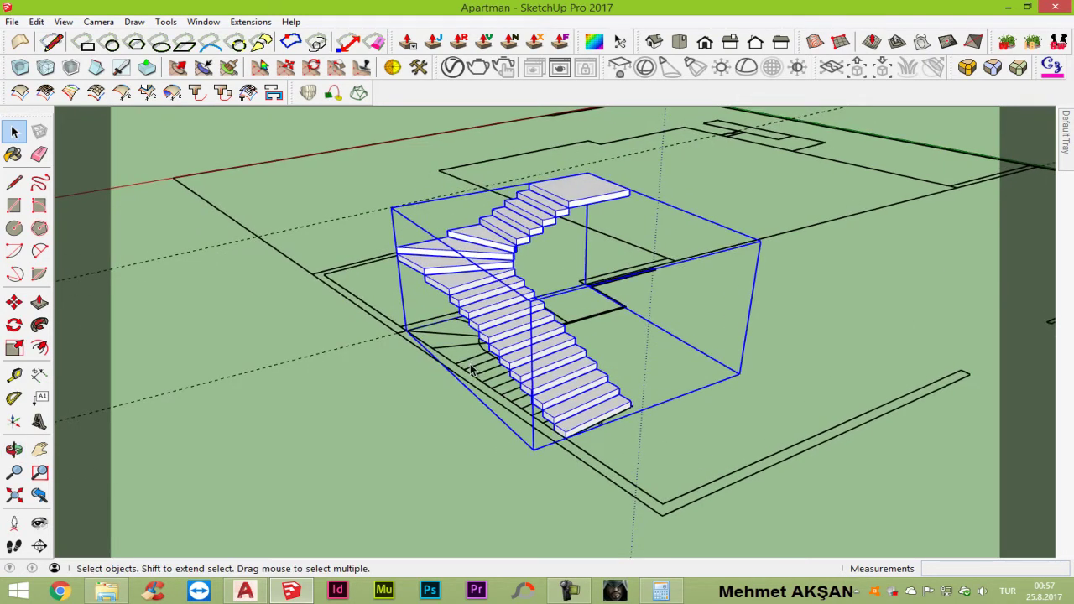
Step: Move the grouped staircase onto the apartment building's front terrace base
key("m")
scroll(587, 175, "down", 2)
scroll(523, 240, "down", 3)
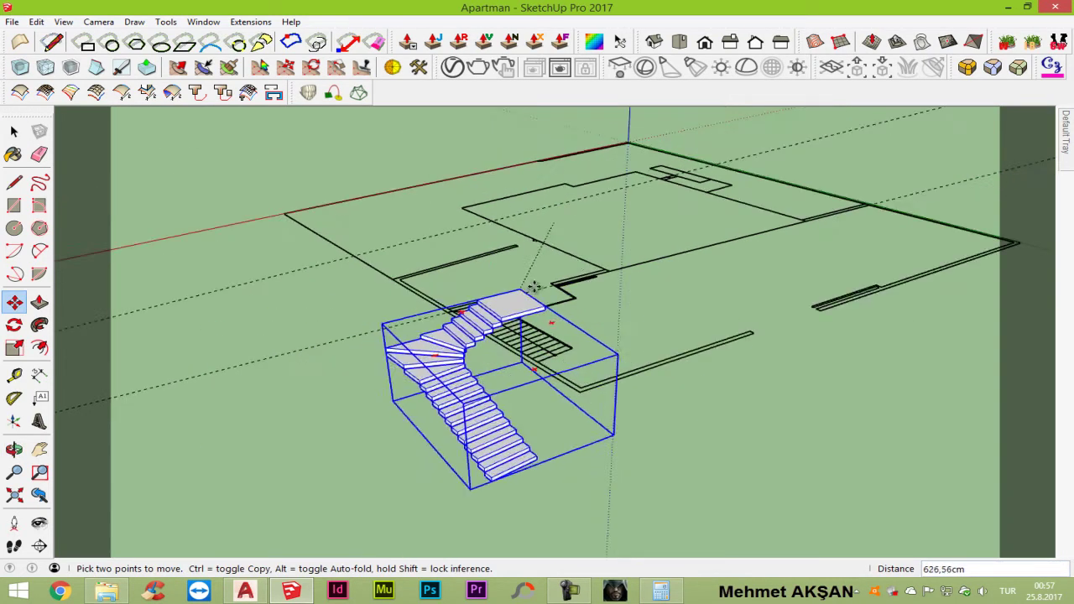
scroll(503, 276, "down", 3)
scroll(559, 300, "down", 3)
left_click(575, 268)
scroll(575, 268, "down", 2)
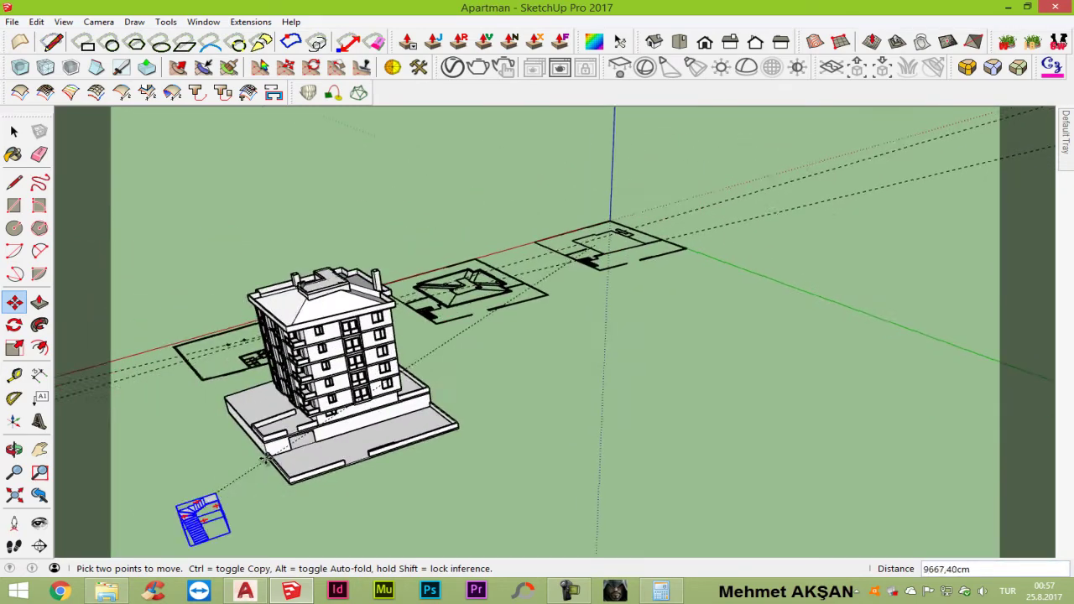
scroll(203, 516, "up", 3)
scroll(264, 479, "up", 2)
scroll(347, 398, "up", 3)
scroll(355, 431, "up", 2)
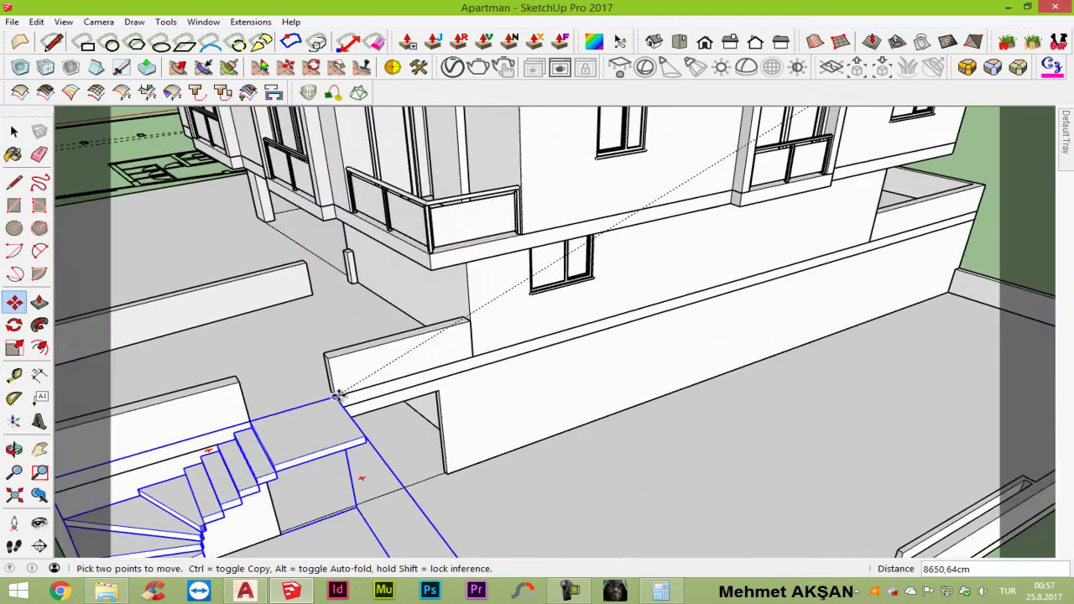
scroll(429, 279, "down", 4)
Step: Deselect the staircase and orbit and zoom in to inspect it against the building
key("space")
scroll(428, 280, "down", 2)
left_click(343, 511)
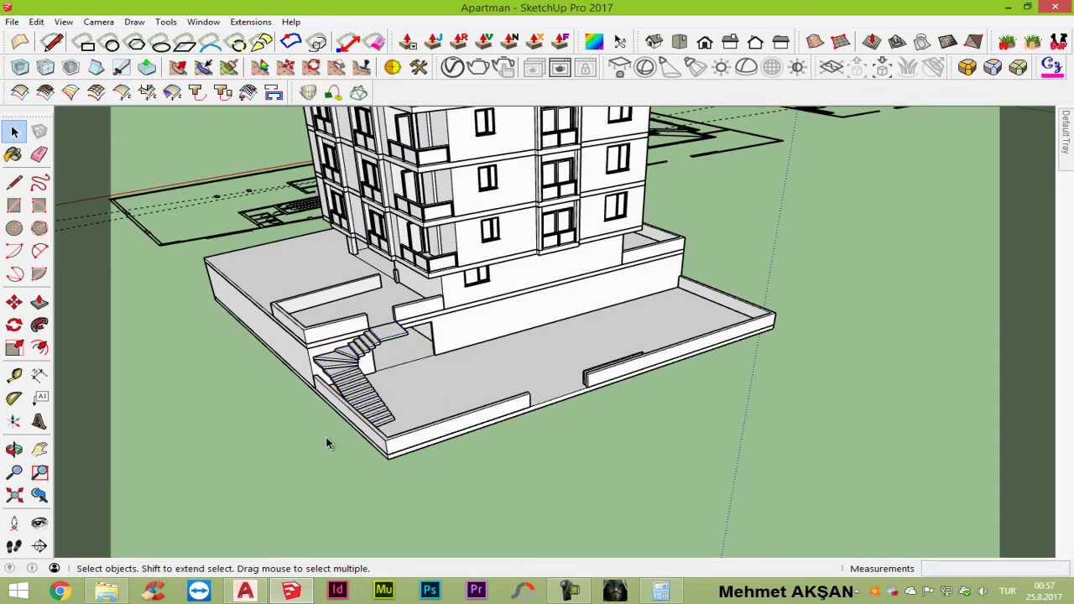
scroll(325, 436, "up", 3)
scroll(398, 444, "up", 3)
middle_click_drag(398, 444, 525, 344)
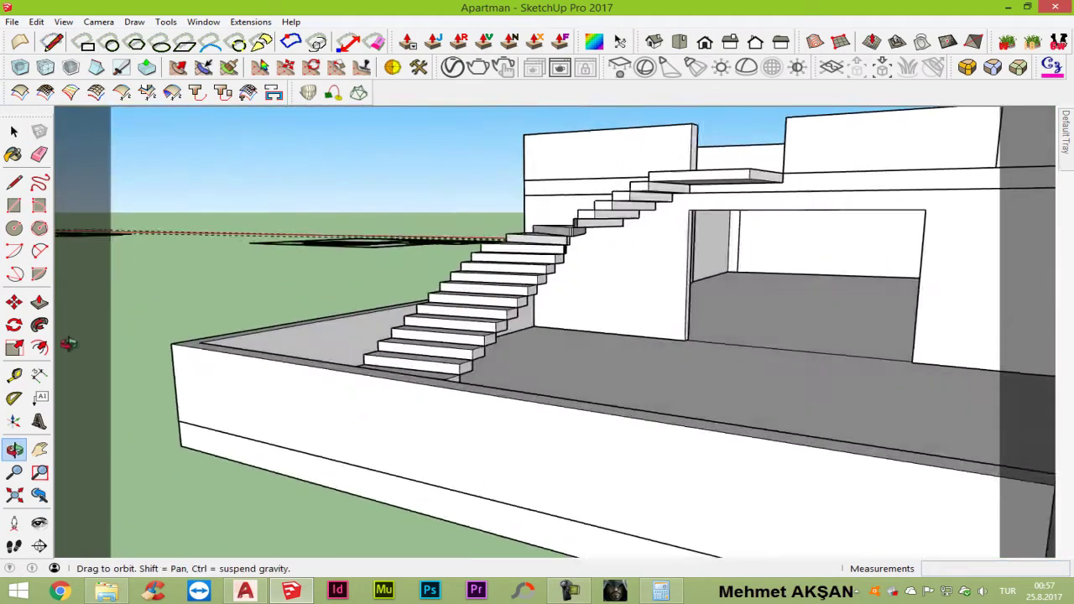
scroll(257, 367, "up", 2)
scroll(257, 367, "up", 2)
scroll(403, 328, "up", 3)
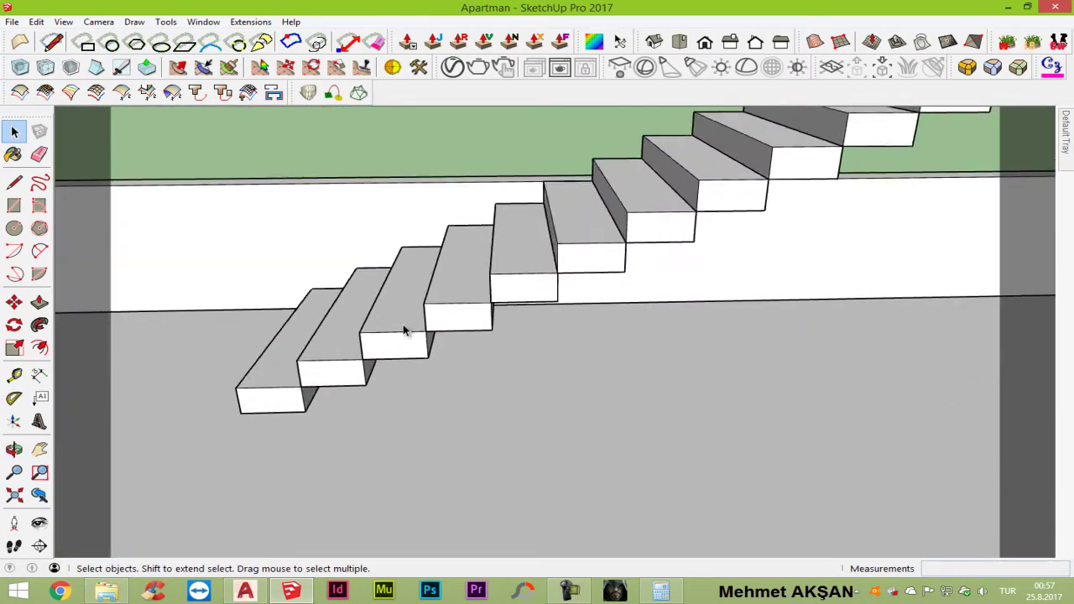
scroll(340, 381, "up", 2)
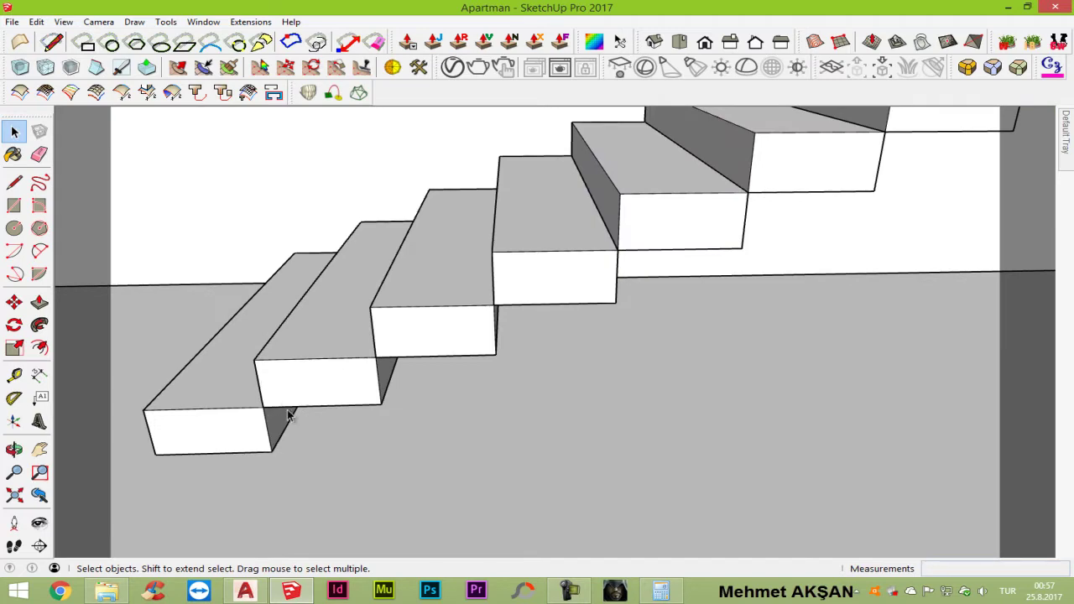
Step: Lengthen the bottom step slightly by pulling out its side face
scroll(265, 430, "down", 2)
middle_click_drag(262, 426, 201, 365)
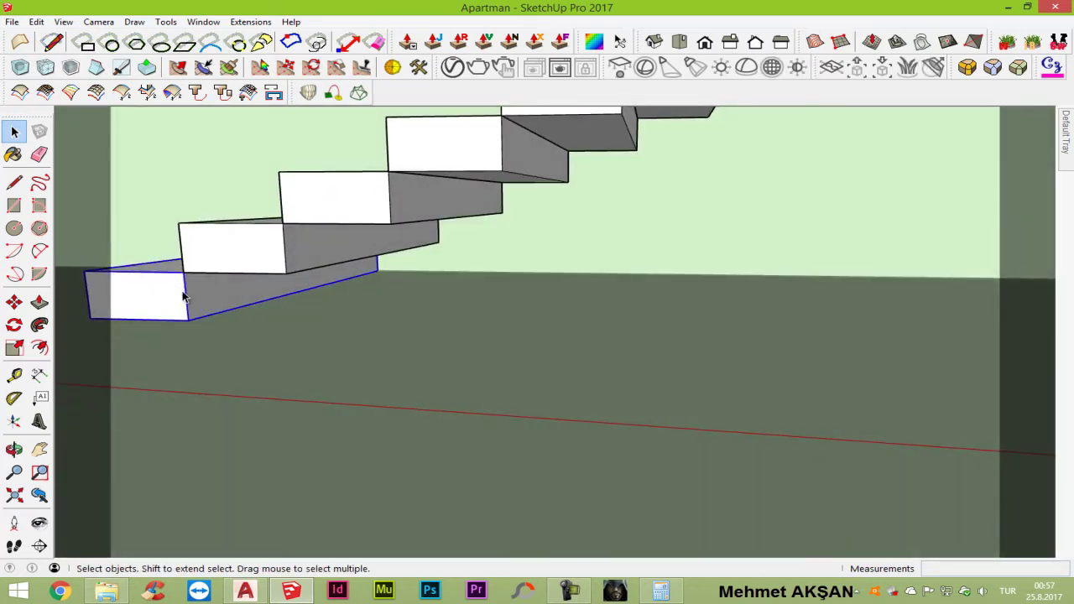
mouse_move(184, 297)
middle_mouse_down()
mouse_move(238, 255)
mouse_move(234, 313)
middle_mouse_up()
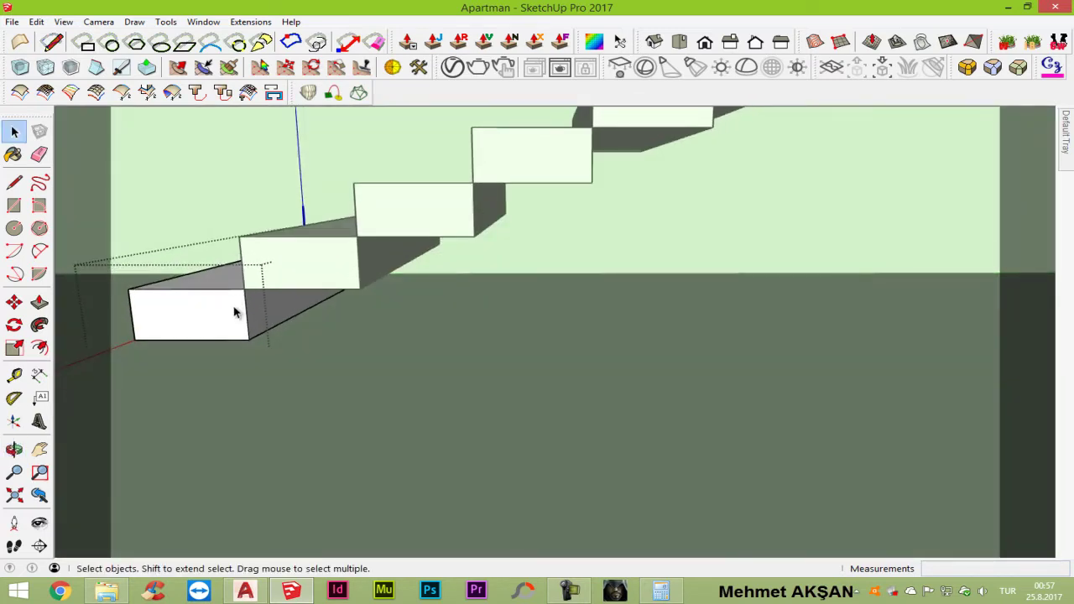
key("p")
left_click(273, 307)
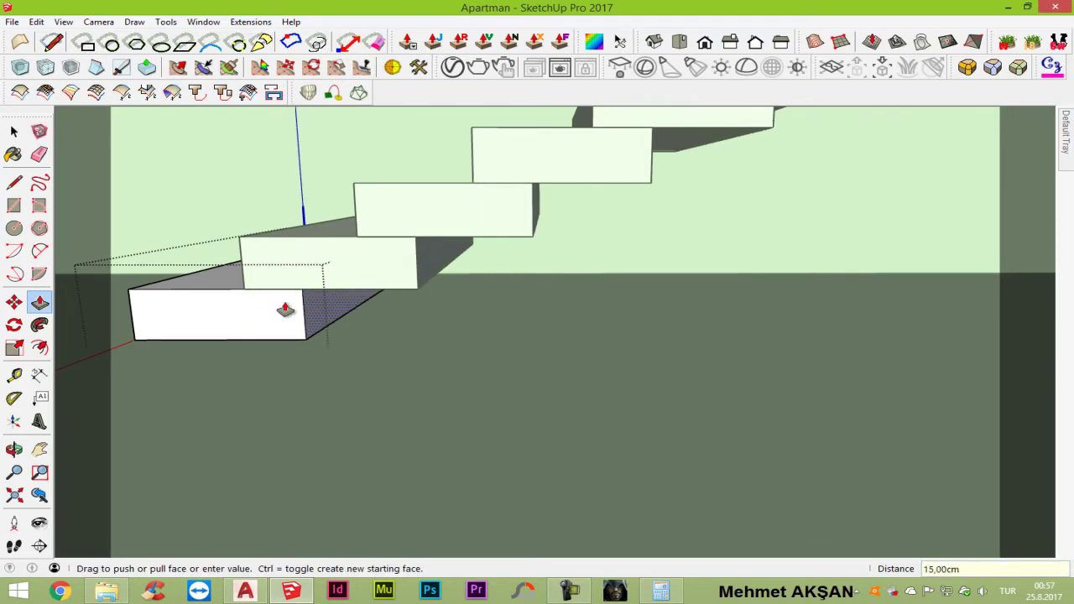
left_click(285, 309)
key("space")
Step: Pull the wedge's side face out 15 cm
mouse_move(287, 304)
middle_mouse_down()
mouse_move(355, 540)
mouse_move(346, 525)
middle_mouse_up()
scroll(347, 522, "down", 2)
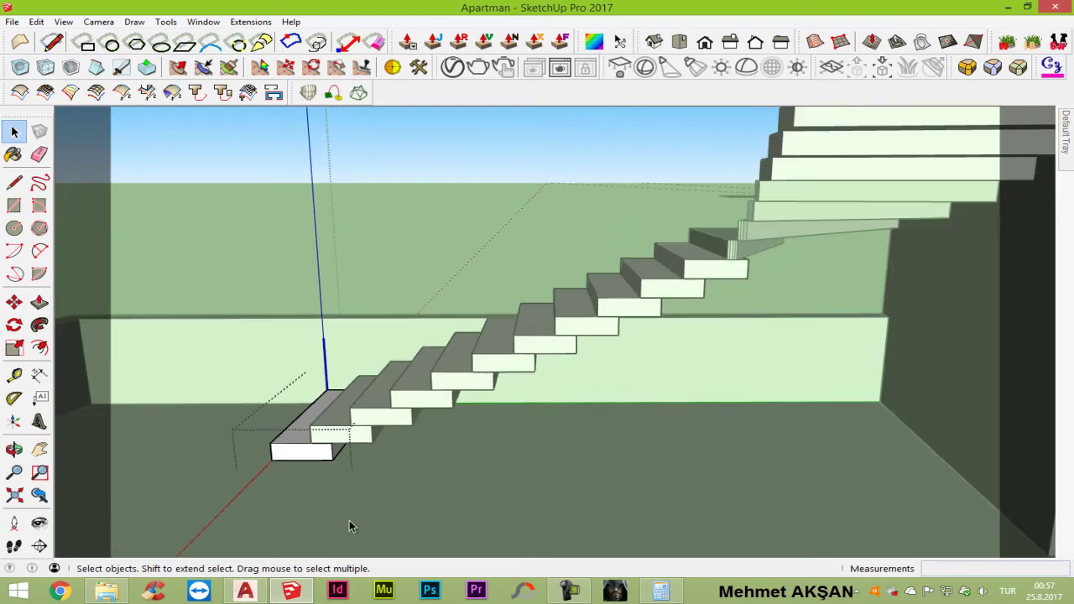
scroll(765, 243, "up", 2)
scroll(745, 255, "up", 2)
scroll(742, 257, "up", 2)
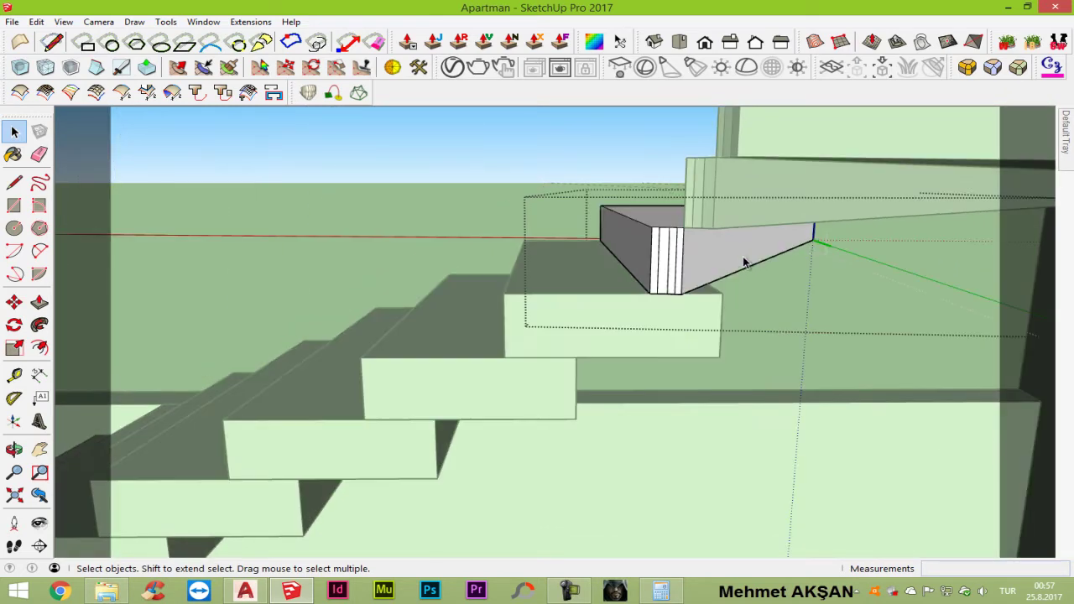
key("p")
left_click(742, 267)
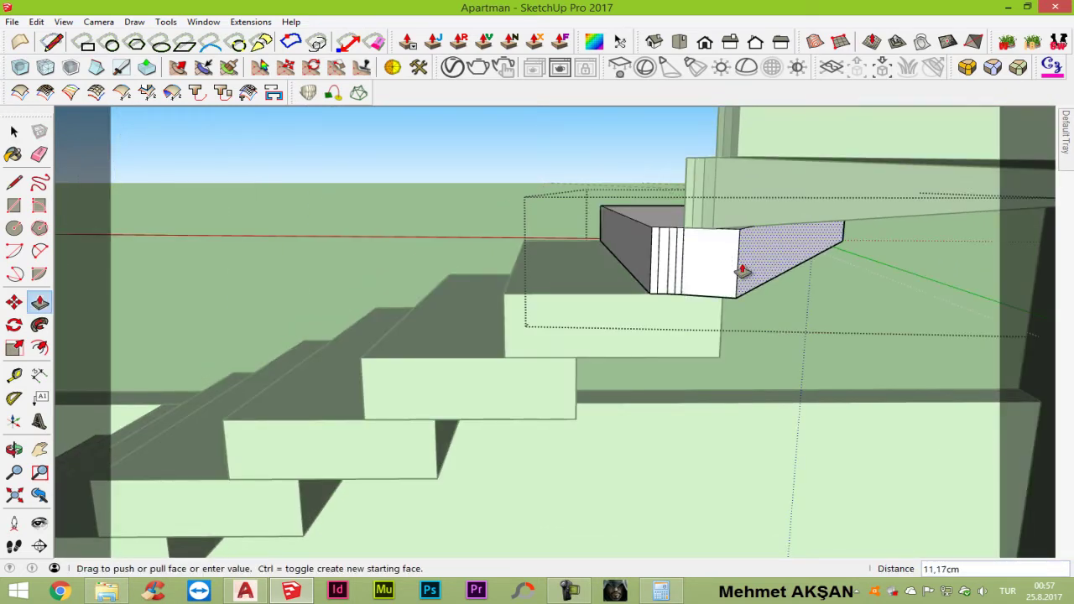
type("15")
key("Return")
Step: Draw a line across the wedge's top face to split it
middle_click_drag(768, 248, 748, 307)
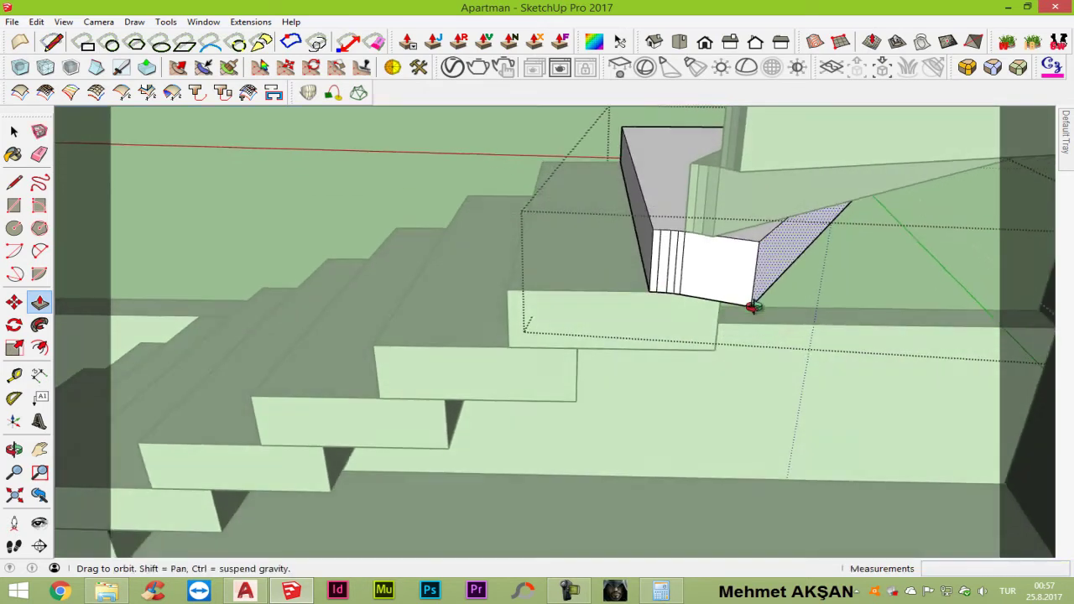
scroll(745, 226, "up", 2)
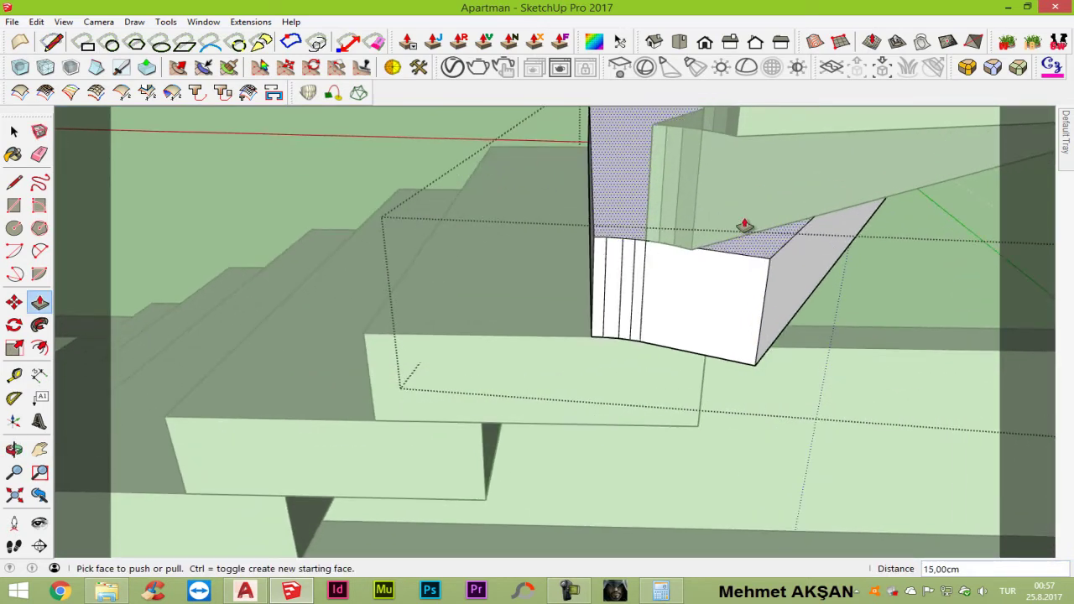
key("l")
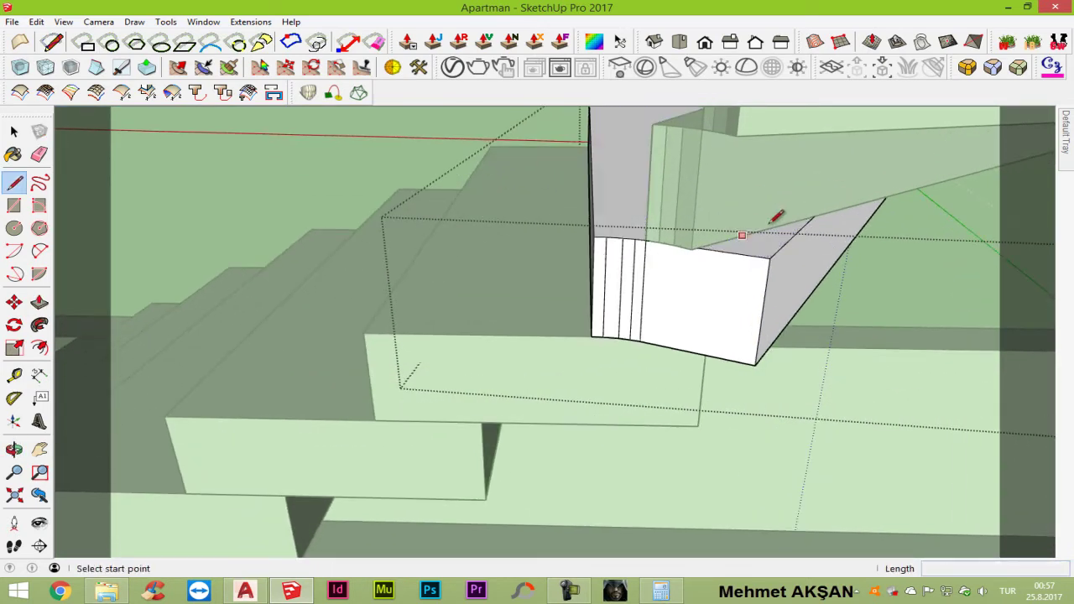
left_click(811, 210)
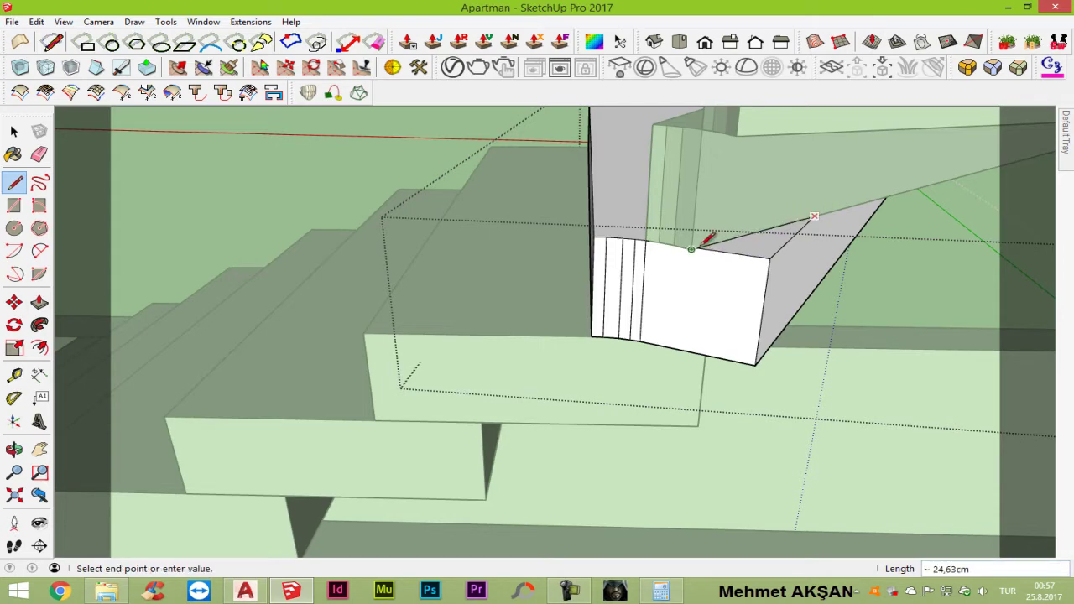
scroll(703, 242, "up", 2)
scroll(702, 243, "up", 1)
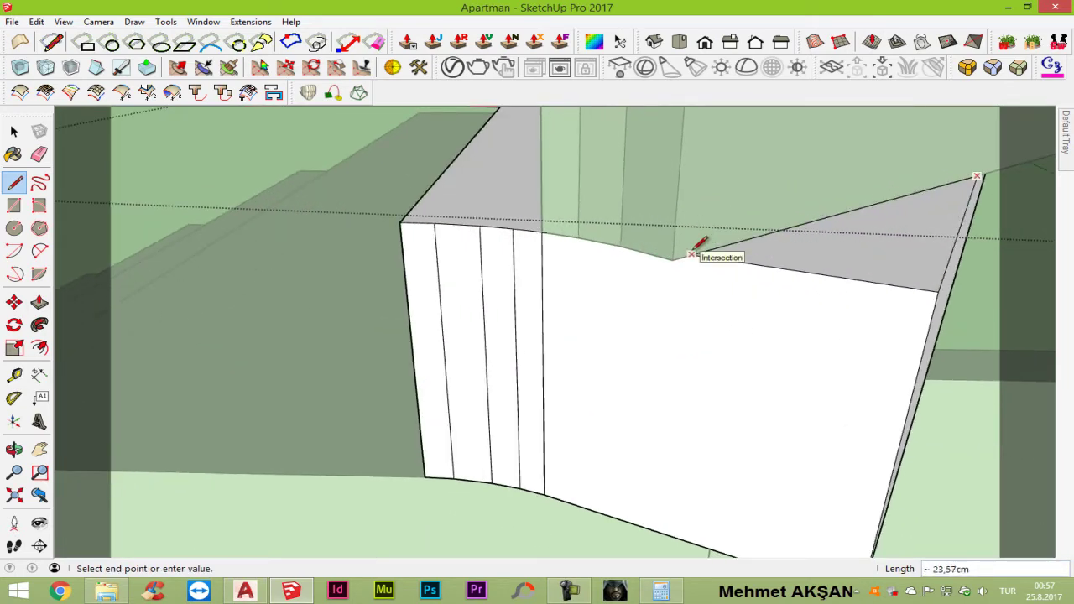
scroll(700, 244, "down", 3)
Step: Push the wedge's top triangle down 15 cm, recessing it
key("p")
left_click_drag(762, 254, 726, 481)
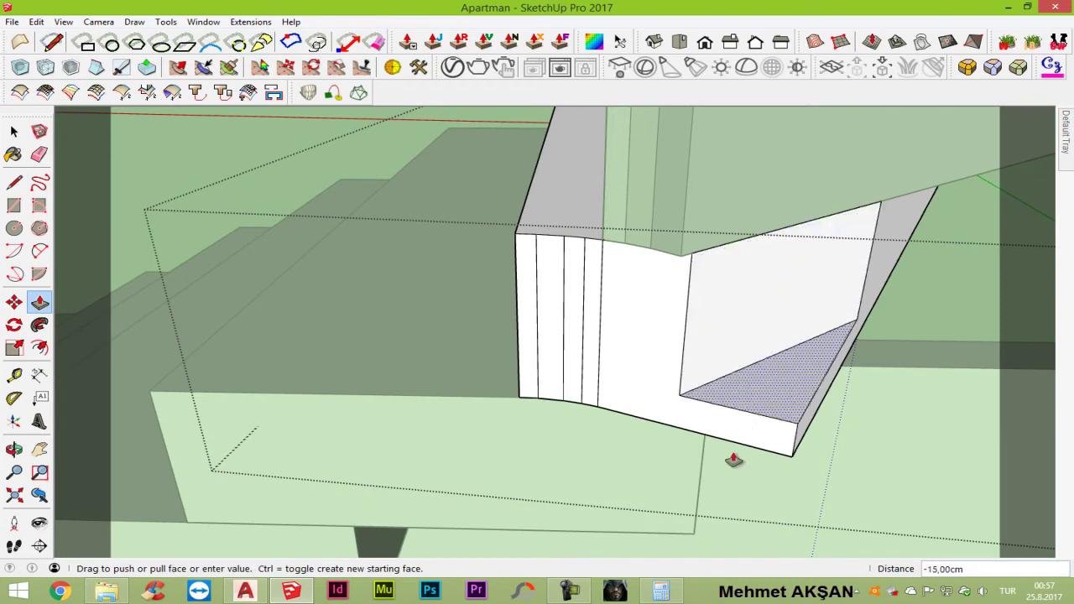
middle_click_drag(594, 360, 839, 431)
scroll(583, 342, "down", 2)
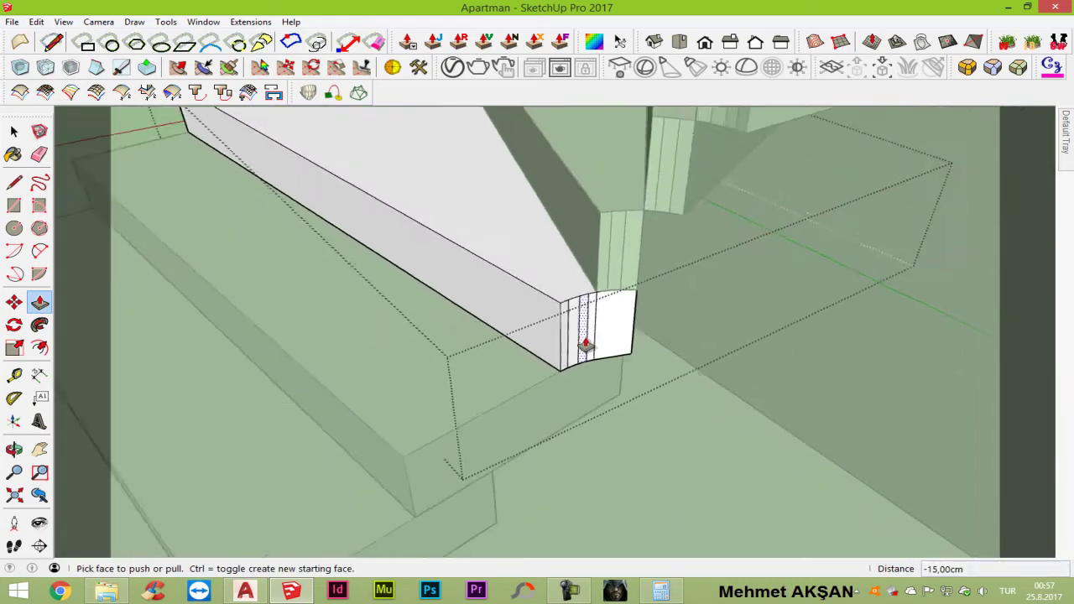
scroll(582, 342, "down", 2)
key("space")
mouse_move(636, 241)
middle_mouse_down()
mouse_move(581, 323)
mouse_move(587, 124)
middle_mouse_up()
Step: Pull the wedge under the upper flight out 15 cm
scroll(577, 153, "down", 3)
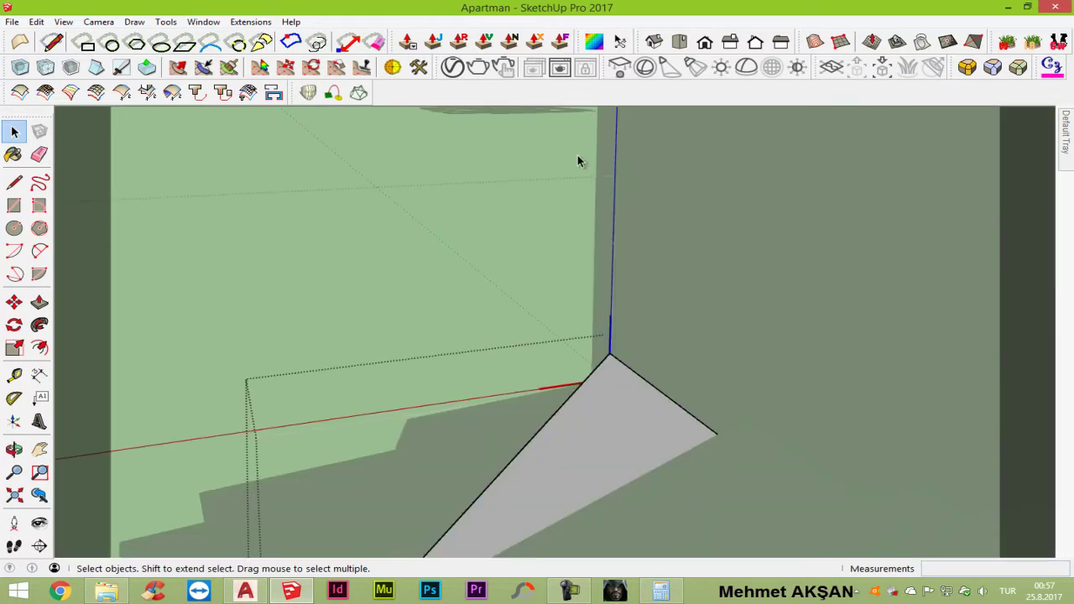
scroll(577, 155, "down", 3)
middle_click_drag(594, 330, 589, 212)
scroll(571, 239, "up", 2)
scroll(504, 273, "up", 2)
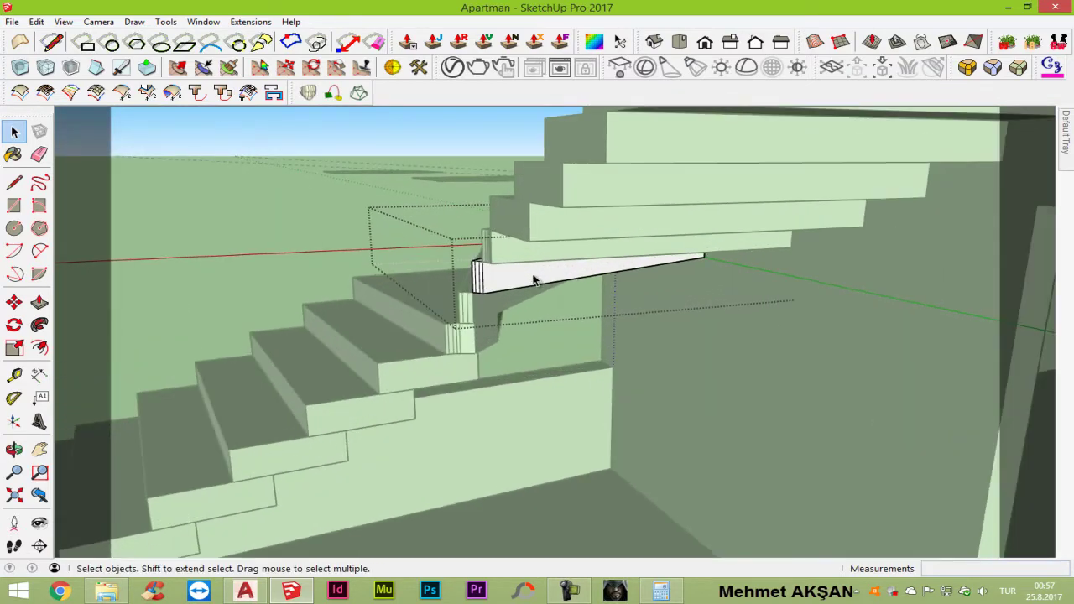
scroll(533, 280, "up", 2)
key("p")
left_click_drag(532, 271, 551, 269)
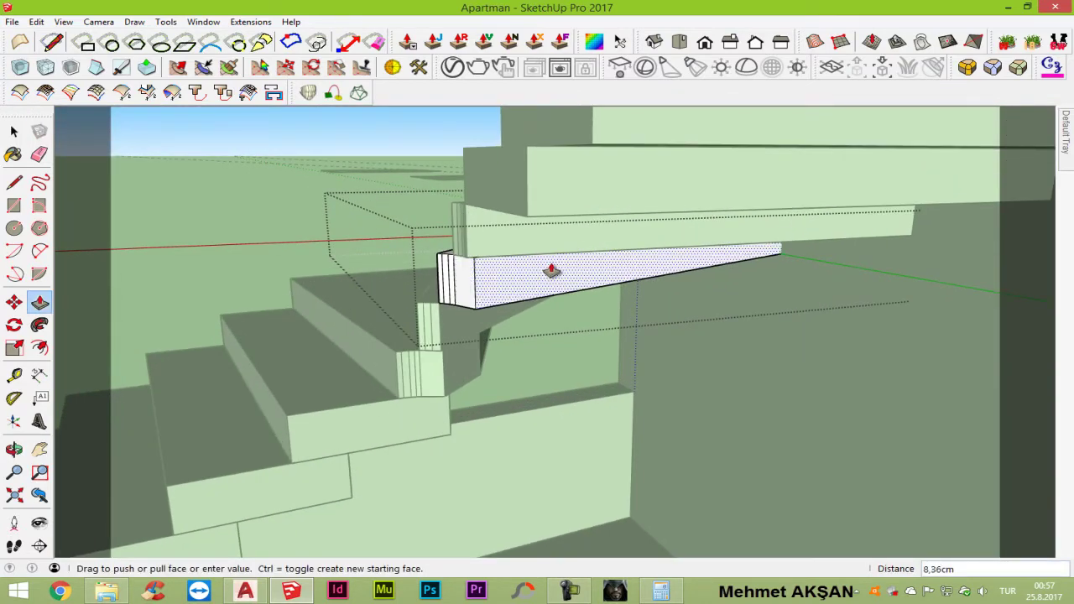
type("15")
key("Return")
Step: Draw a line on the wedge's top edge and push its top face in 15 cm
mouse_move(551, 269)
middle_mouse_down()
mouse_move(546, 319)
mouse_move(508, 268)
middle_mouse_up()
scroll(508, 269, "up", 2)
scroll(509, 268, "up", 2)
key("l")
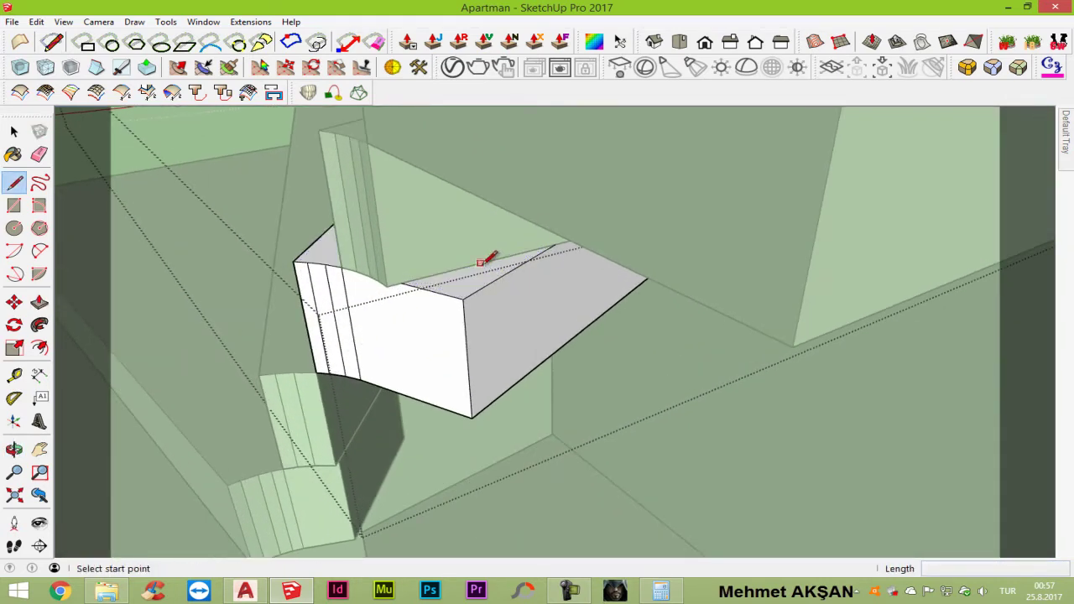
left_click(554, 244)
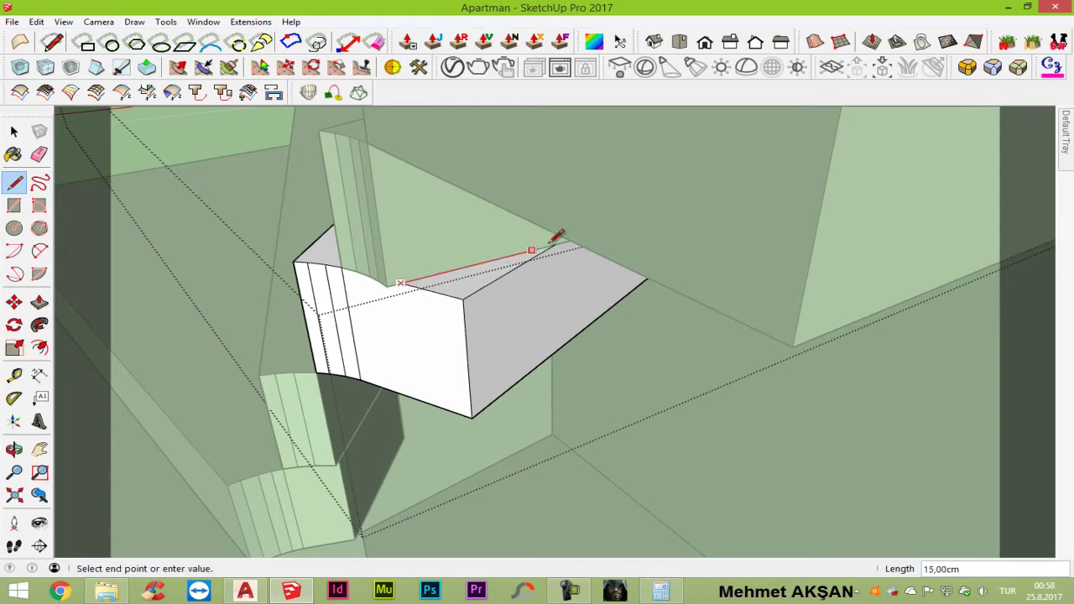
key("p")
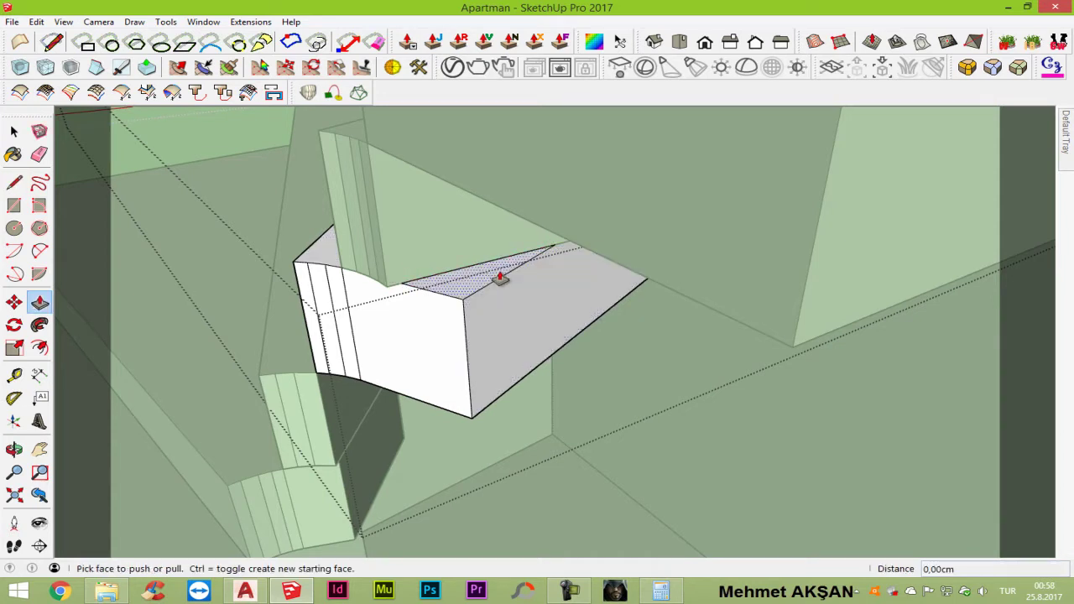
left_click(498, 280)
type("15")
key("Return")
Step: Undo that change and pull the grey wedge face outward instead
scroll(458, 397, "up", 2)
mouse_move(490, 278)
middle_mouse_down()
mouse_move(331, 395)
mouse_move(685, 288)
mouse_move(696, 343)
mouse_move(581, 265)
middle_mouse_up()
key("space")
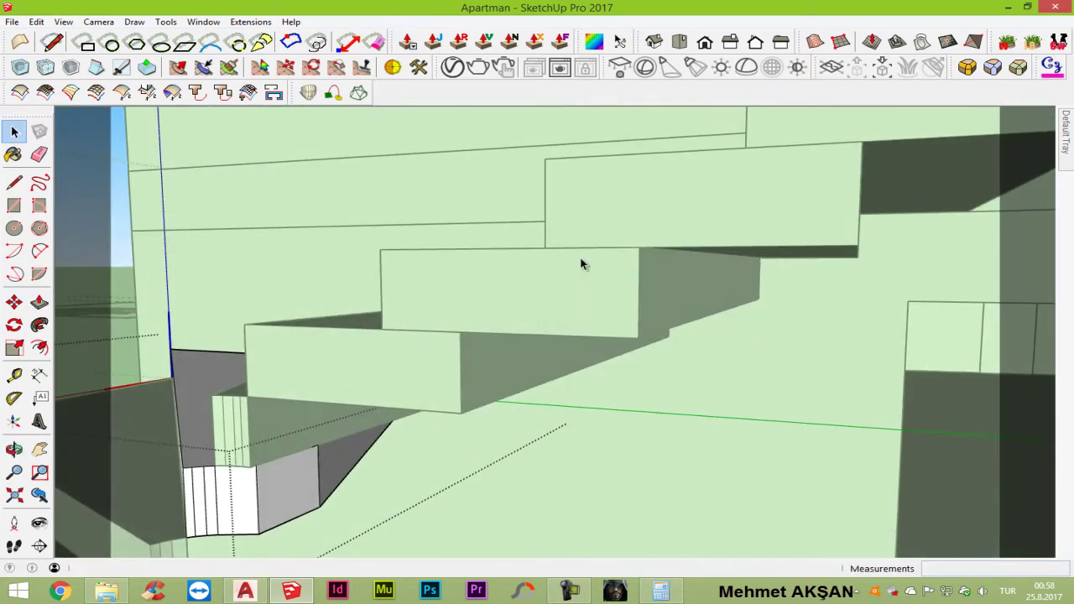
key("ctrl+z")
key("p")
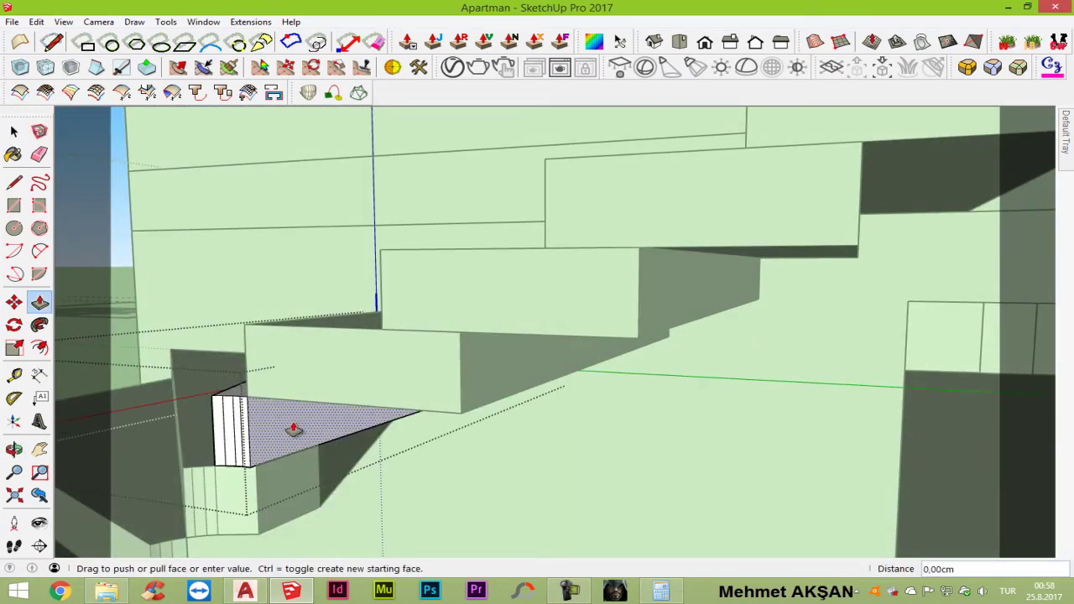
left_click_drag(290, 429, 344, 431)
key("space")
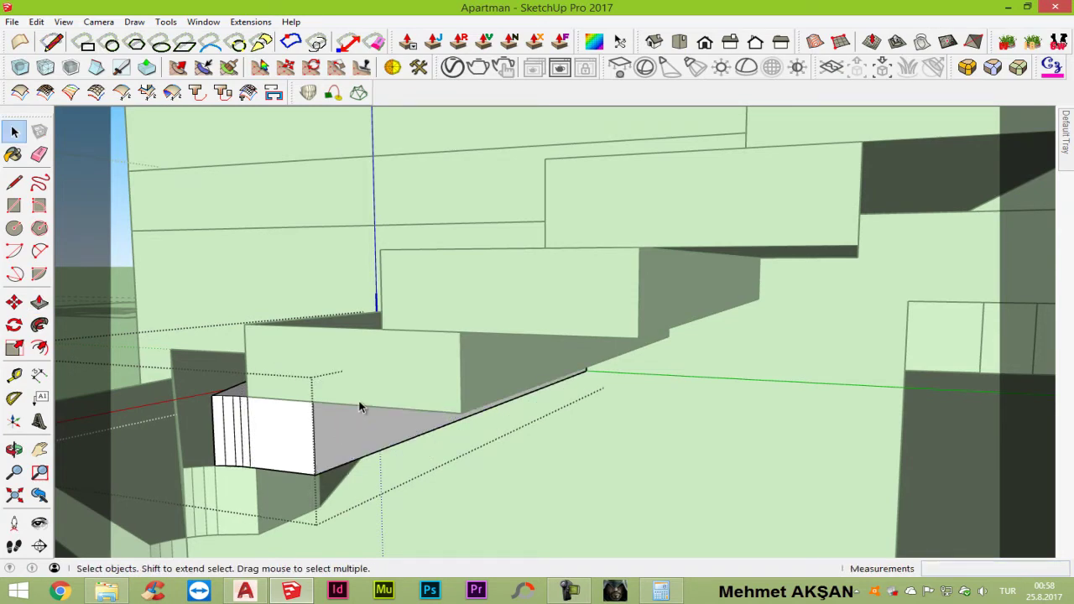
Step: Orbit around and look up at the stairs to check the thickened side piece
mouse_move(360, 403)
middle_mouse_down()
mouse_move(444, 450)
mouse_move(349, 380)
middle_mouse_up()
scroll(349, 380, "down", 2)
mouse_move(669, 293)
middle_mouse_down()
mouse_move(792, 264)
mouse_move(730, 216)
mouse_move(763, 198)
middle_mouse_up()
scroll(538, 286, "up", 3)
scroll(510, 339, "up", 3)
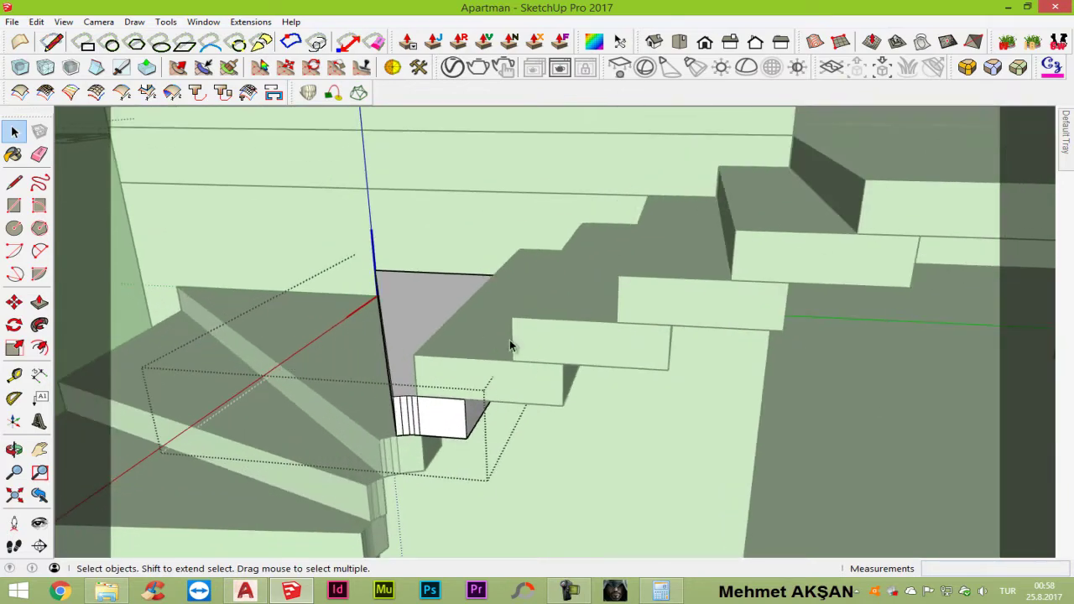
scroll(509, 340, "up", 2)
mouse_move(509, 340)
middle_mouse_down()
mouse_move(254, 163)
mouse_move(434, 553)
middle_mouse_up()
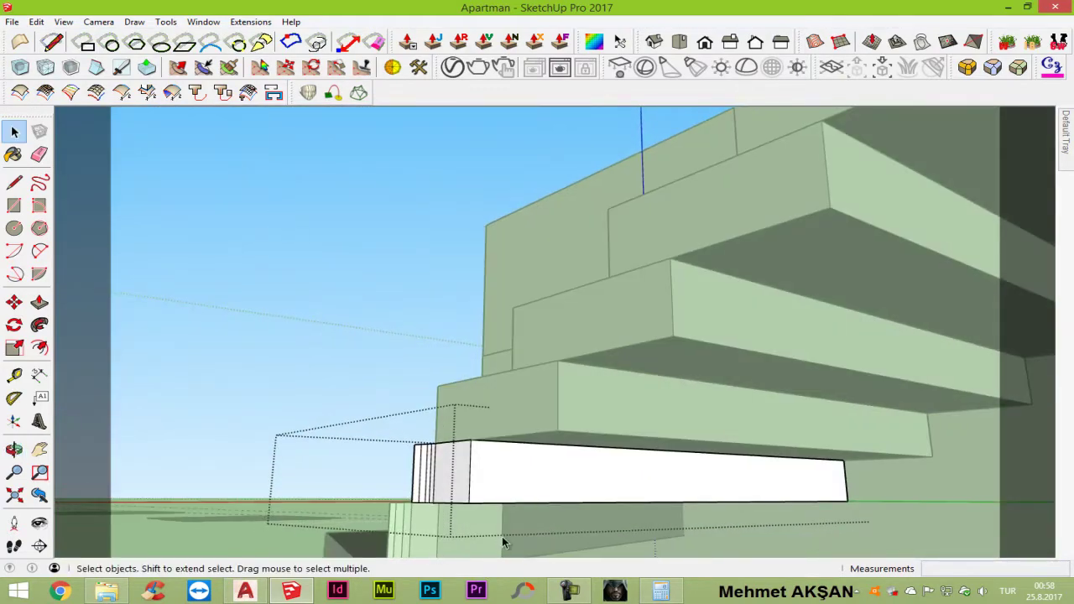
Step: Looking under the stairs, draw a line on the green edge
mouse_move(503, 543)
middle_mouse_down()
mouse_move(525, 472)
mouse_move(695, 360)
middle_mouse_up()
scroll(695, 360, "up", 3)
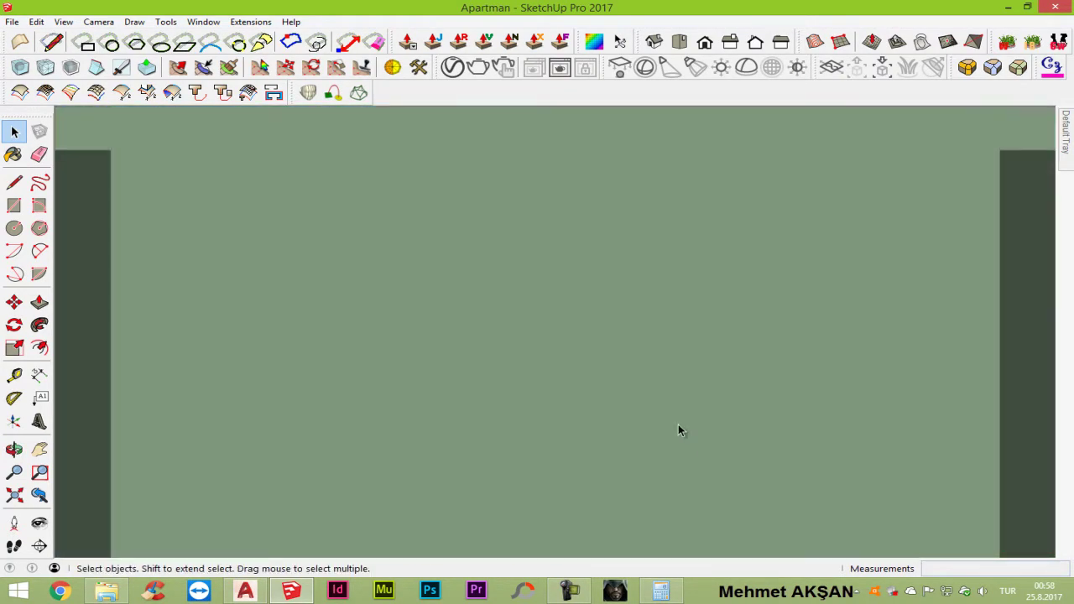
scroll(678, 429, "down", 3)
scroll(687, 415, "down", 2)
scroll(649, 496, "up", 3)
scroll(649, 497, "up", 2)
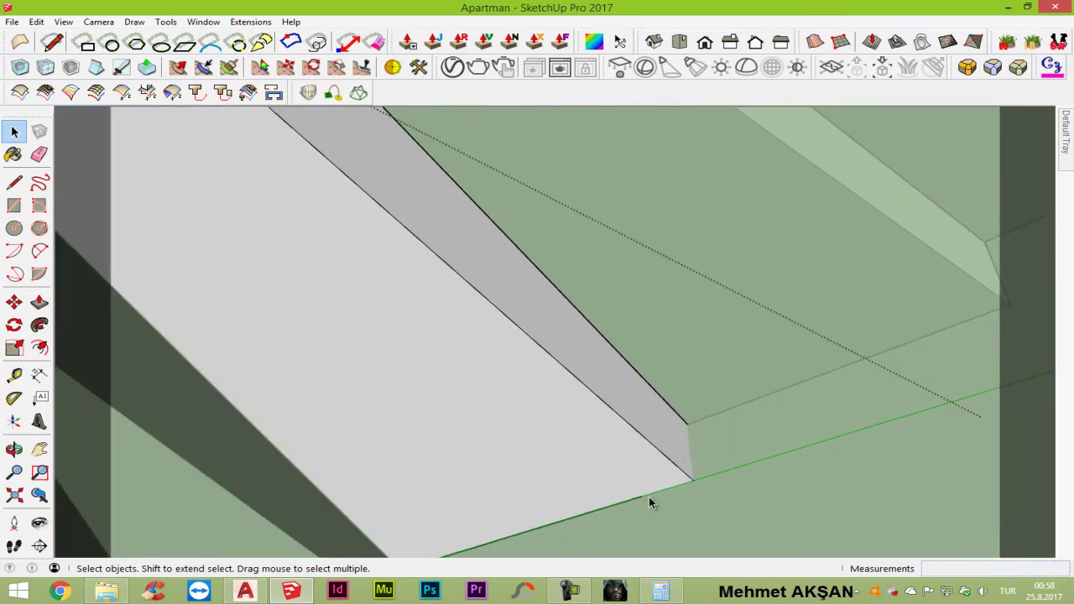
key("l")
left_click(640, 496)
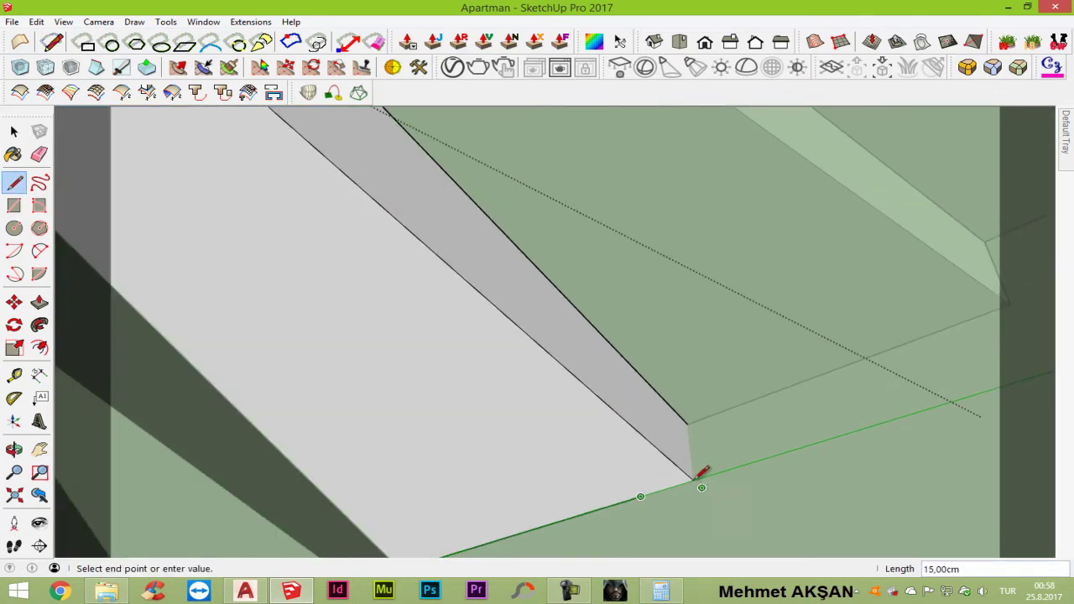
Step: Push the white top face down below the slope
scroll(695, 472, "up", 2)
scroll(695, 472, "up", 2)
mouse_move(695, 472)
middle_mouse_down()
mouse_move(532, 438)
mouse_move(320, 446)
mouse_move(329, 436)
middle_mouse_up()
key("p")
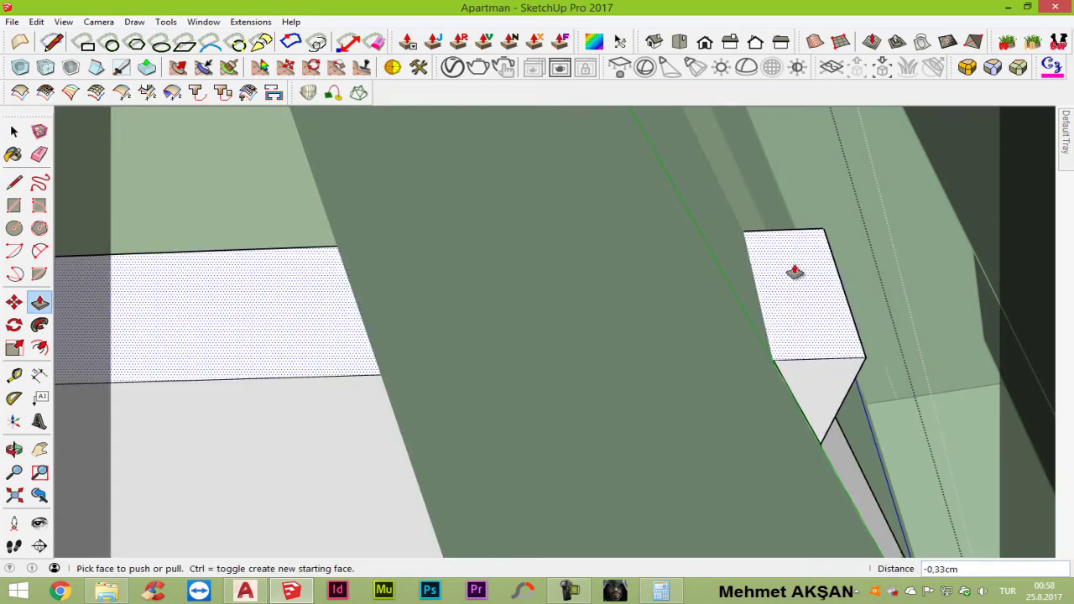
left_click(794, 271)
left_click(781, 227)
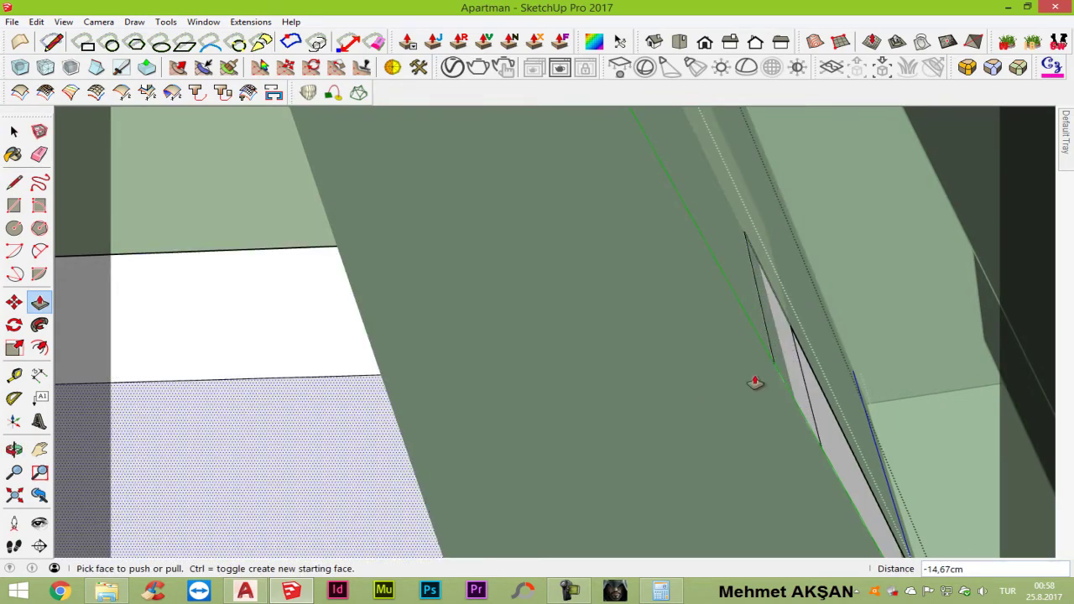
Step: Push the grey triangular face outward 15 cm
mouse_move(755, 383)
middle_mouse_down("shift")
mouse_move(743, 276)
mouse_move(635, 197)
mouse_move(765, 321)
mouse_move(742, 405)
mouse_move(753, 187)
middle_mouse_up("shift")
mouse_move(383, 240)
middle_mouse_down()
mouse_move(476, 137)
mouse_move(647, 352)
mouse_move(510, 285)
middle_mouse_up()
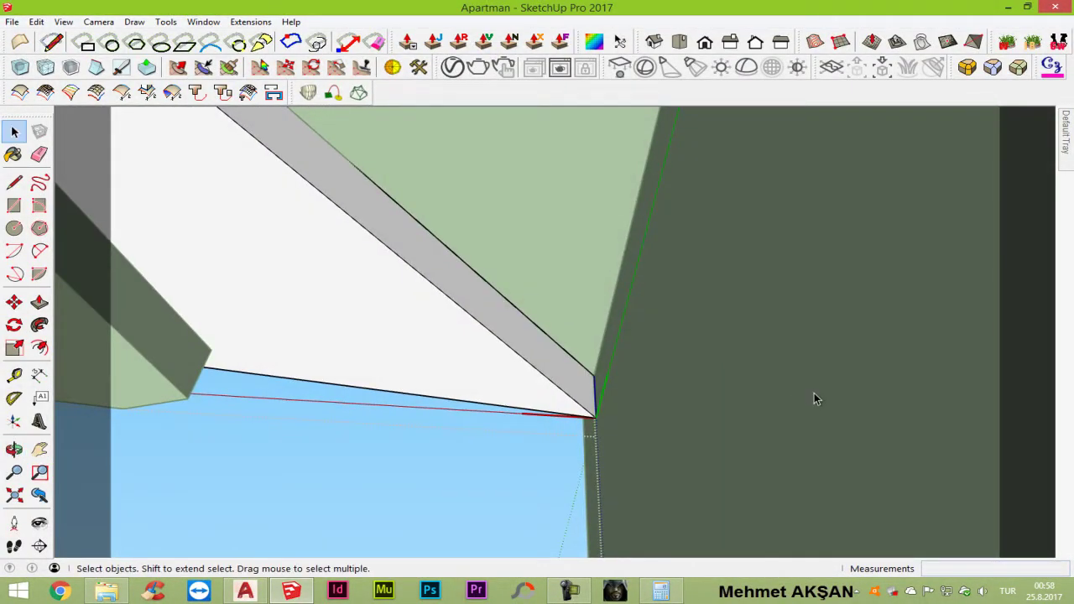
mouse_move(814, 393)
middle_mouse_down()
mouse_move(811, 405)
mouse_move(719, 324)
mouse_move(791, 420)
mouse_move(794, 409)
mouse_move(648, 408)
middle_mouse_up()
key("p")
left_click_drag(515, 395, 542, 384)
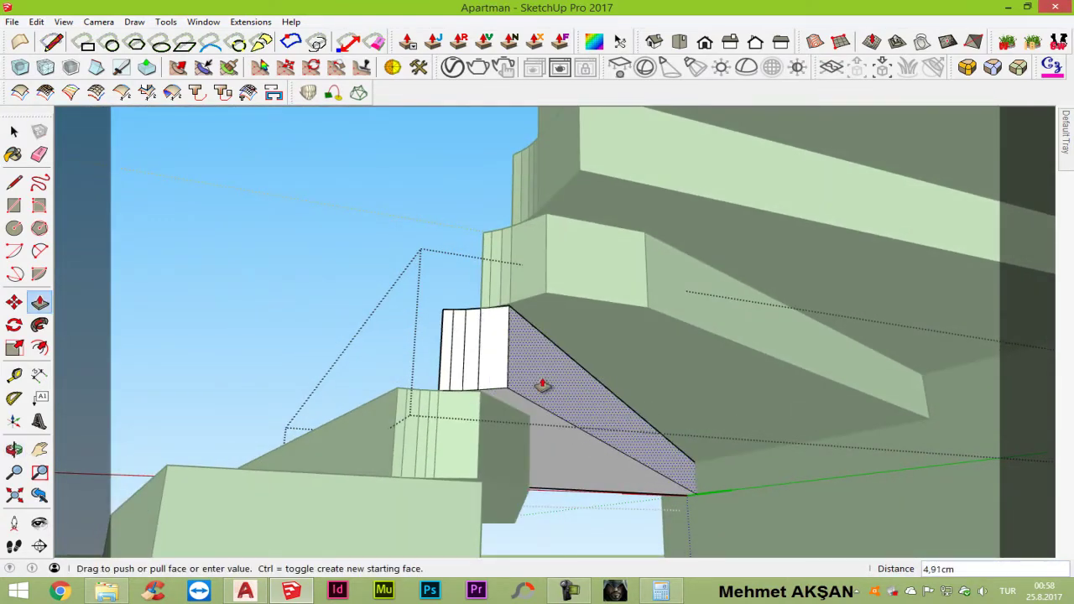
type("15")
key("Return")
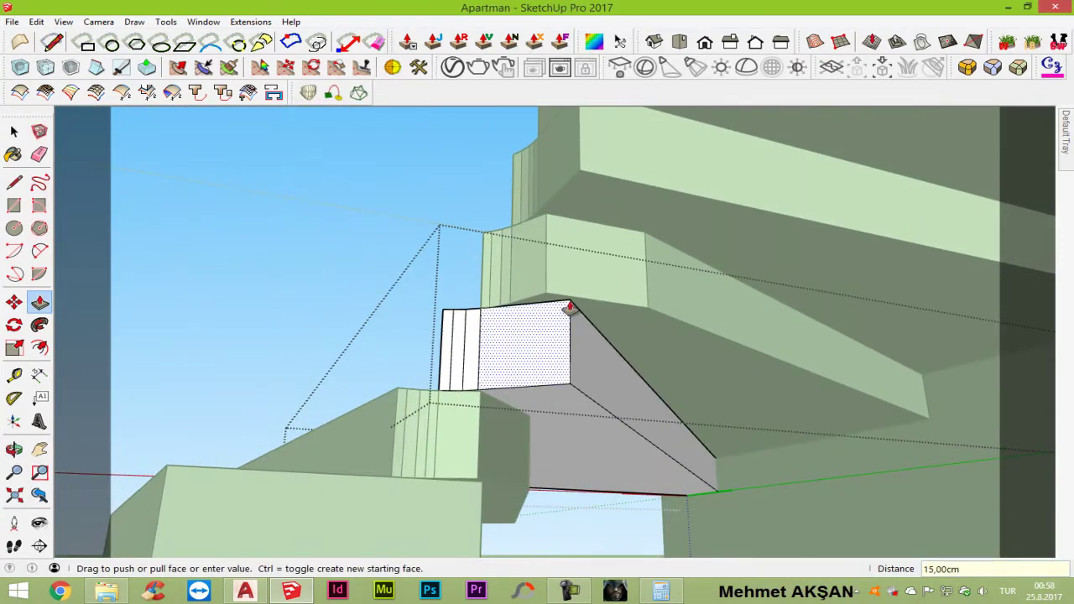
Step: Split the extruded block with a line from its lower corner to the opposite edge
mouse_move(583, 300)
middle_mouse_down()
mouse_move(604, 243)
mouse_move(667, 283)
mouse_move(723, 386)
mouse_move(743, 465)
mouse_move(531, 280)
middle_mouse_up()
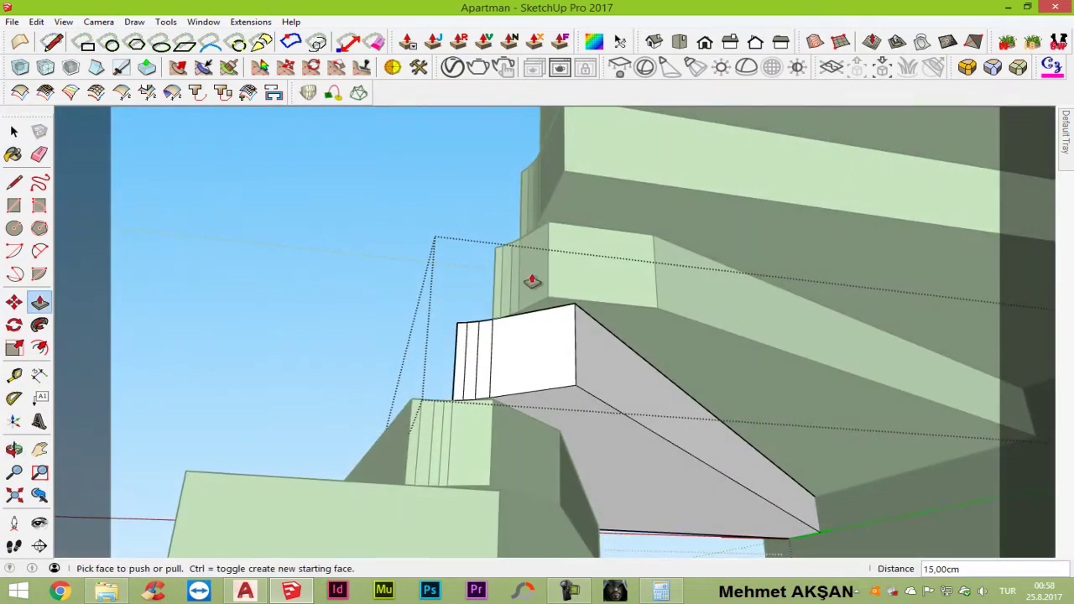
scroll(765, 513, "up", 5)
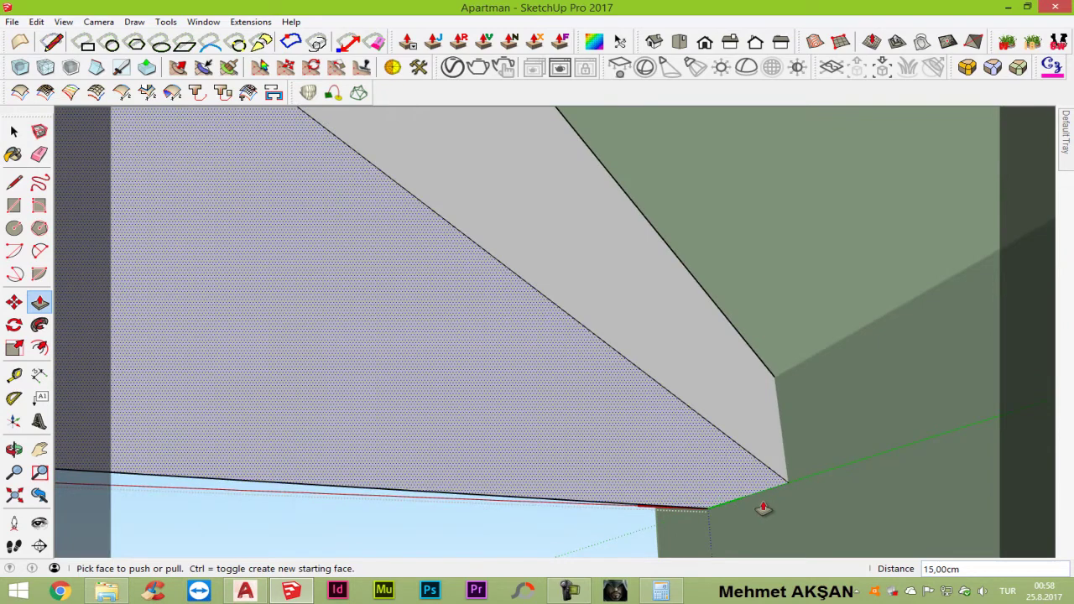
key("l")
left_click(707, 507)
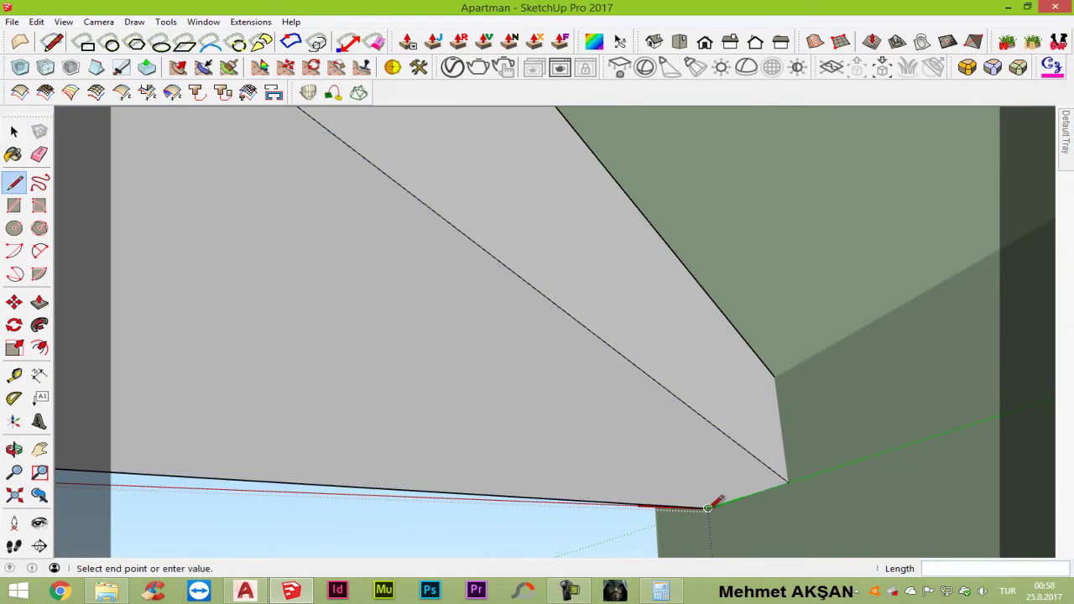
left_click(788, 480)
Step: Push the leftover triangular sliver through to remove it
mouse_move(788, 481)
middle_mouse_down()
mouse_move(739, 448)
mouse_move(559, 408)
mouse_move(567, 400)
middle_mouse_up()
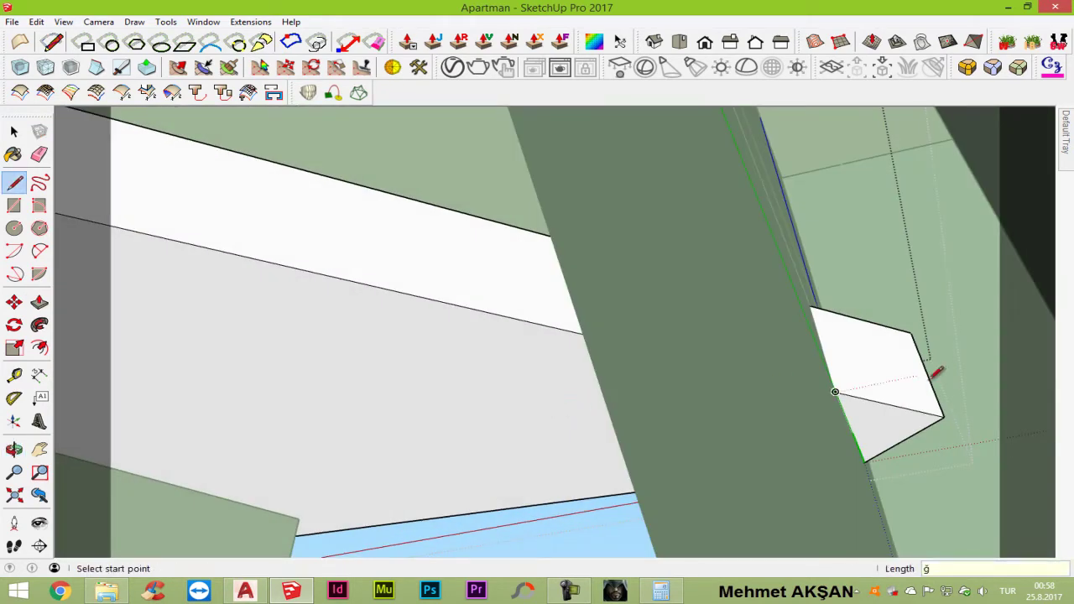
key("p")
left_click(886, 426)
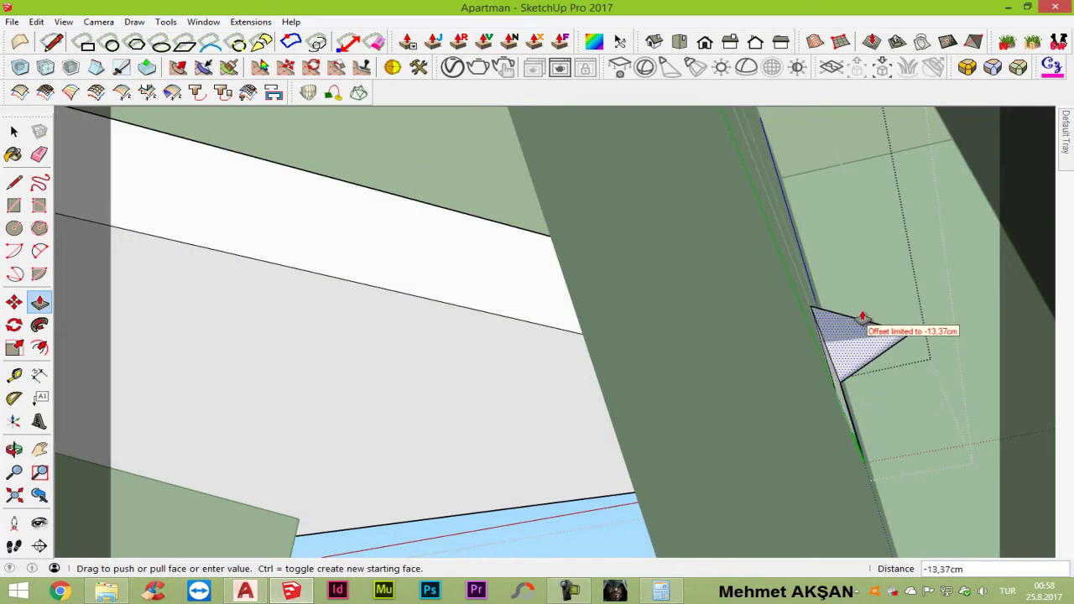
left_click(862, 290)
scroll(881, 436, "down", 5)
key("space")
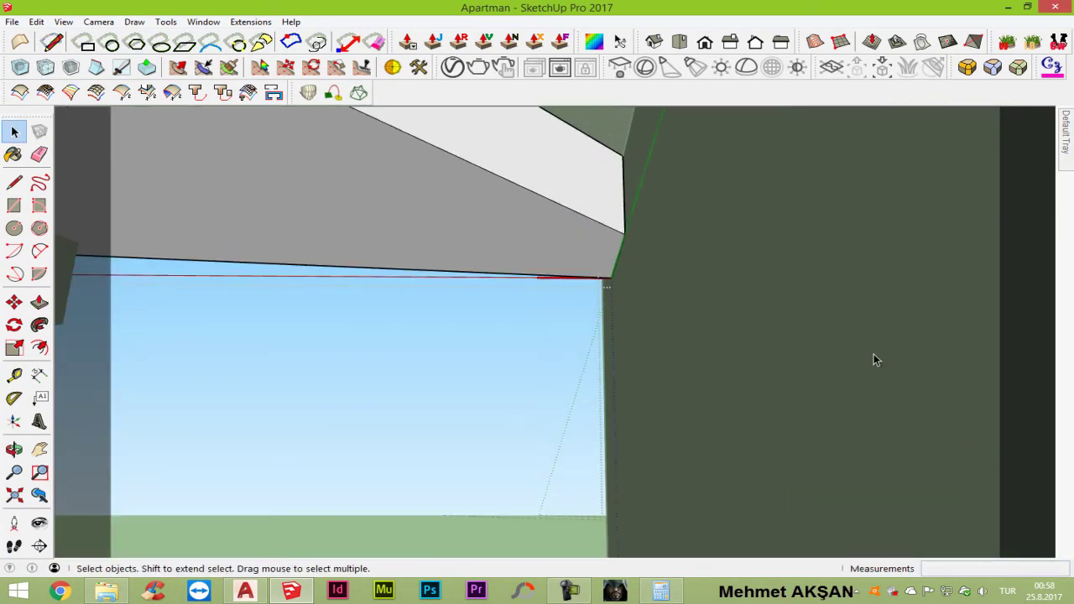
scroll(967, 307, "down", 2)
scroll(967, 307, "down", 2)
scroll(967, 308, "down", 2)
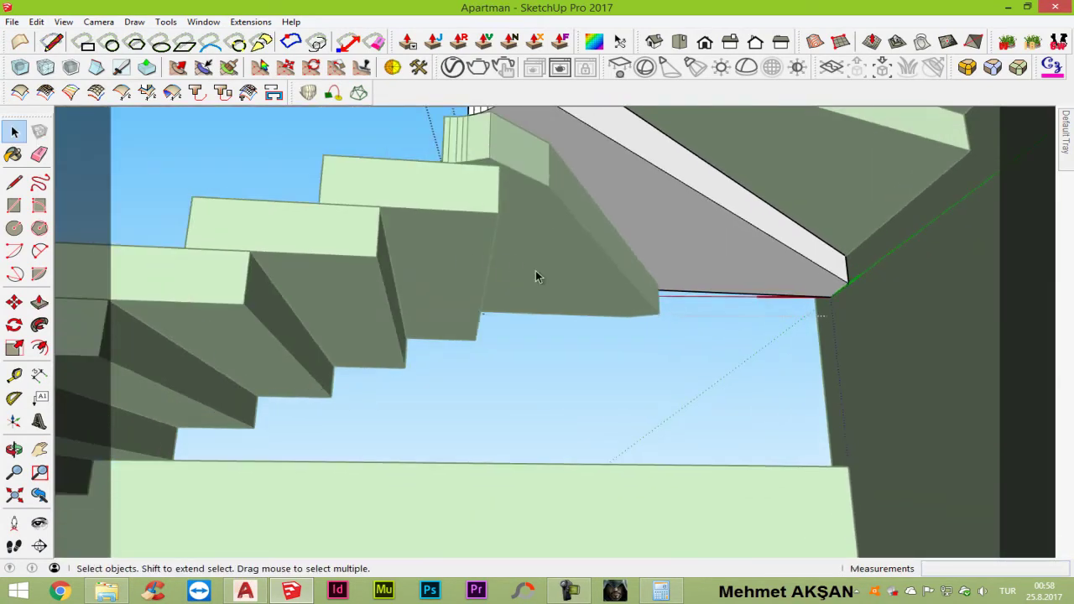
Step: Draw a line at the landing corner and push the pocket face flush with the front
mouse_move(546, 280)
middle_mouse_down()
mouse_move(518, 242)
mouse_move(492, 297)
mouse_move(482, 256)
mouse_move(494, 242)
mouse_move(714, 434)
mouse_move(865, 444)
mouse_move(1037, 367)
middle_mouse_up()
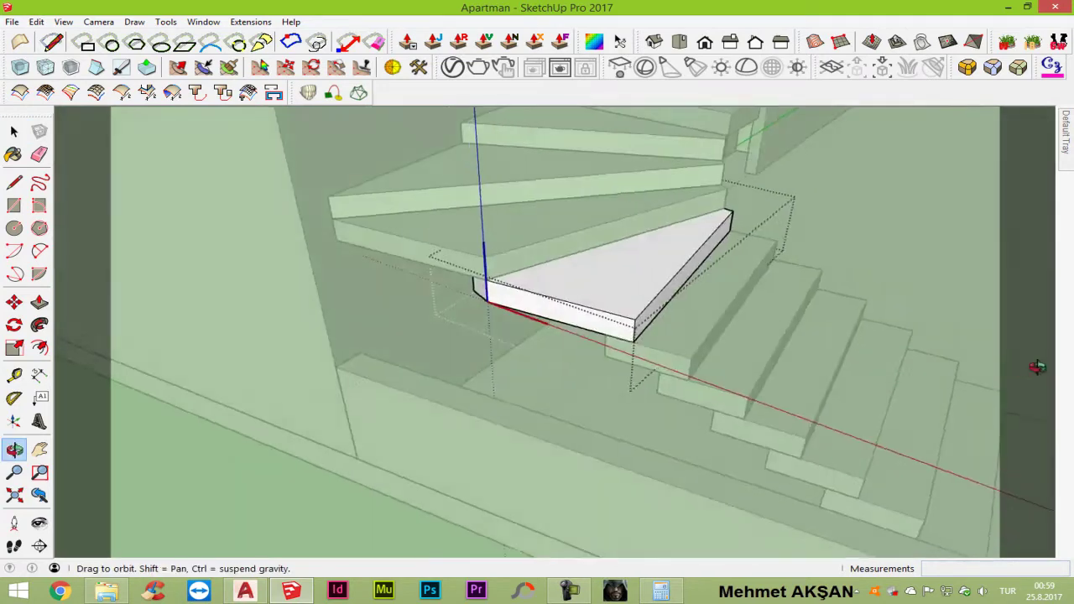
scroll(498, 247, "up", 3)
scroll(434, 343, "up", 3)
scroll(412, 371, "up", 2)
key("l")
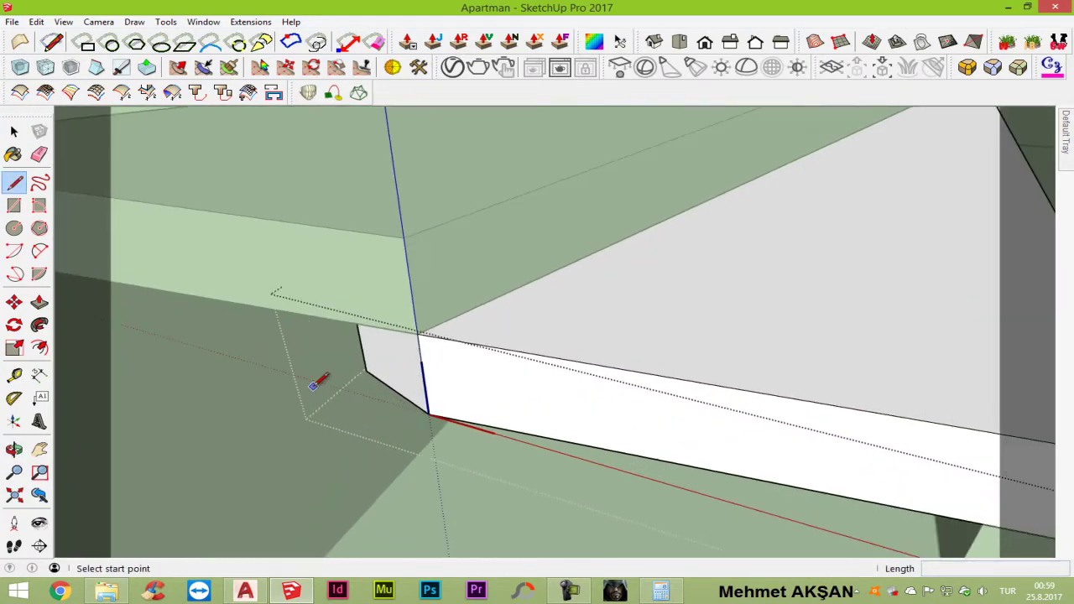
left_click(366, 370)
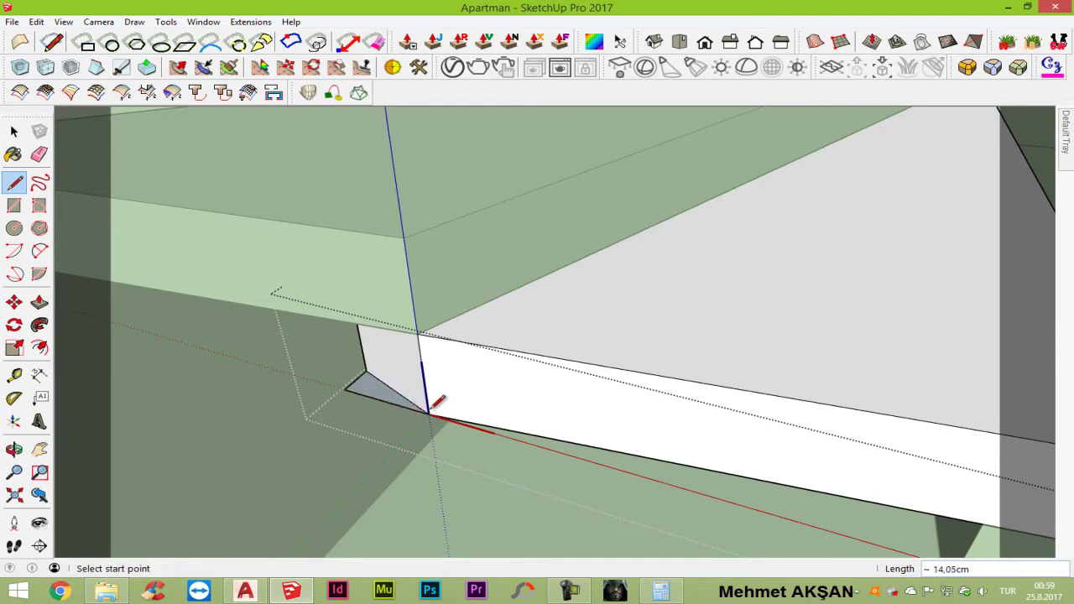
key("p")
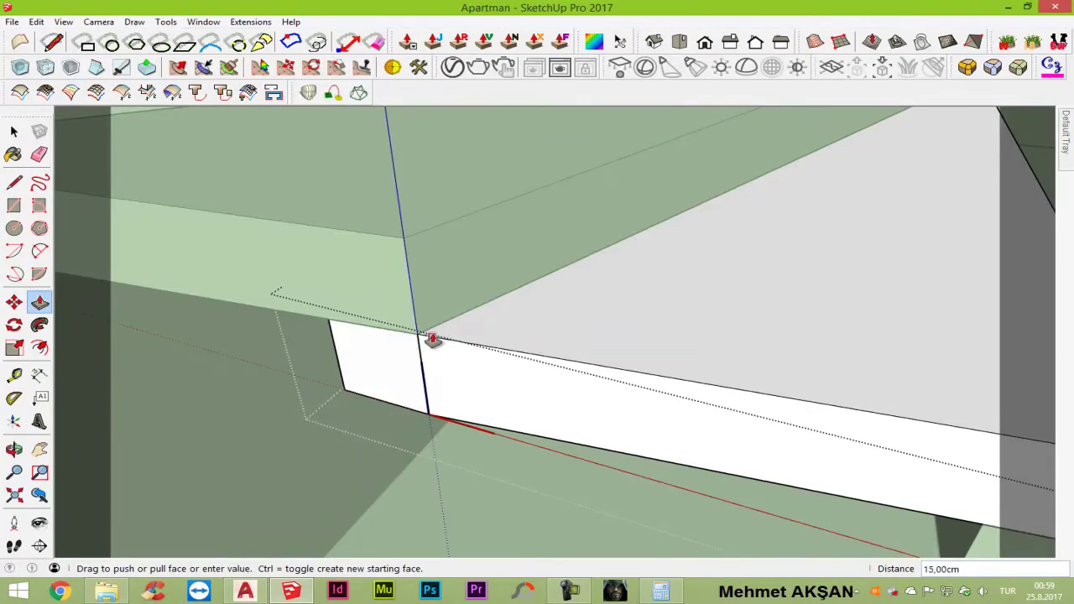
left_click(424, 359)
Step: Erase the extra vertical edge at the corner, restoring the front face
key("e")
left_click_drag(425, 359, 359, 319)
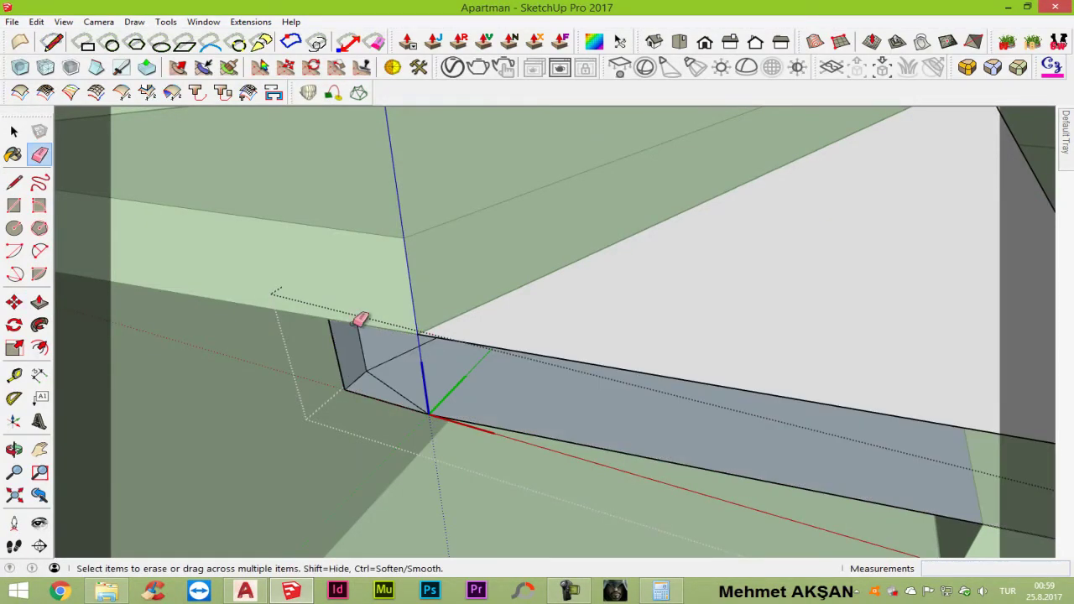
key("ctrl+z")
middle_click_drag(426, 372, 255, 257)
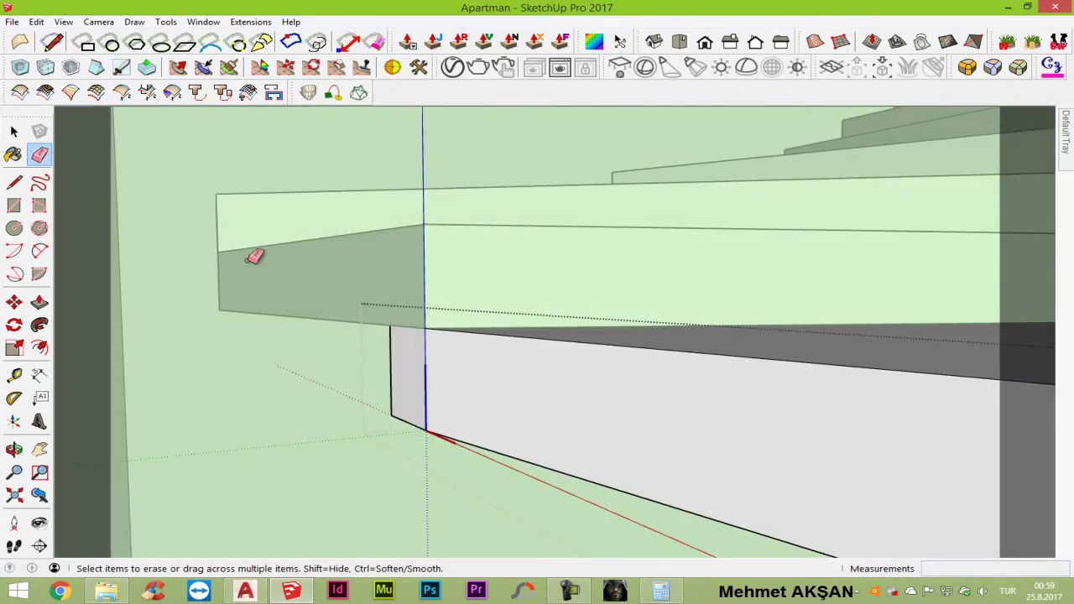
left_click(317, 312)
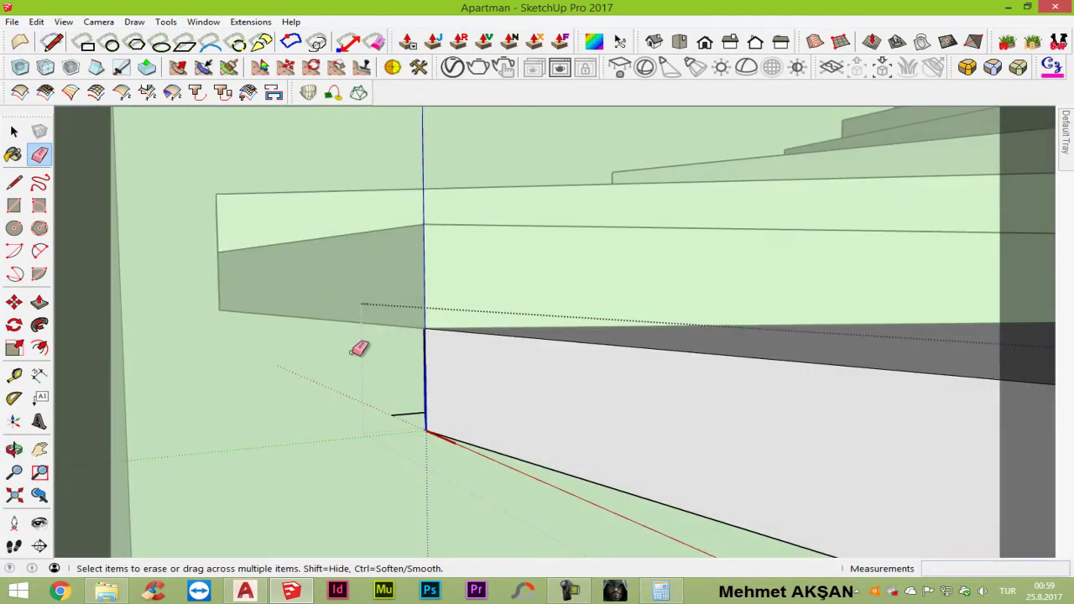
mouse_move(359, 349)
middle_mouse_down()
mouse_move(479, 348)
mouse_move(649, 469)
middle_mouse_up()
Step: Close a triangular face across the corner gap and raise it 15 cm
key("l")
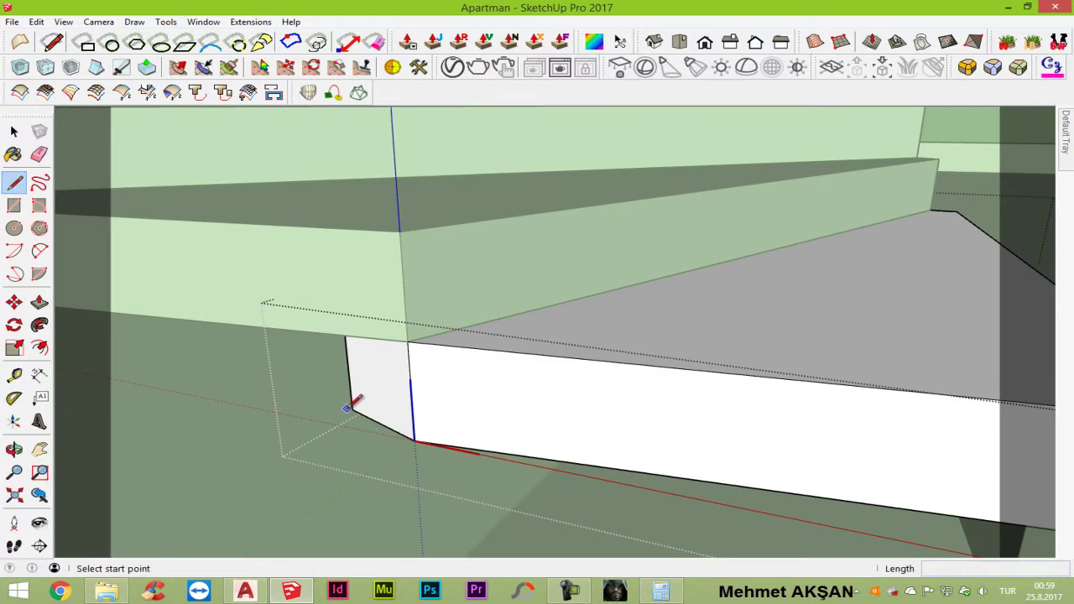
left_click(352, 410)
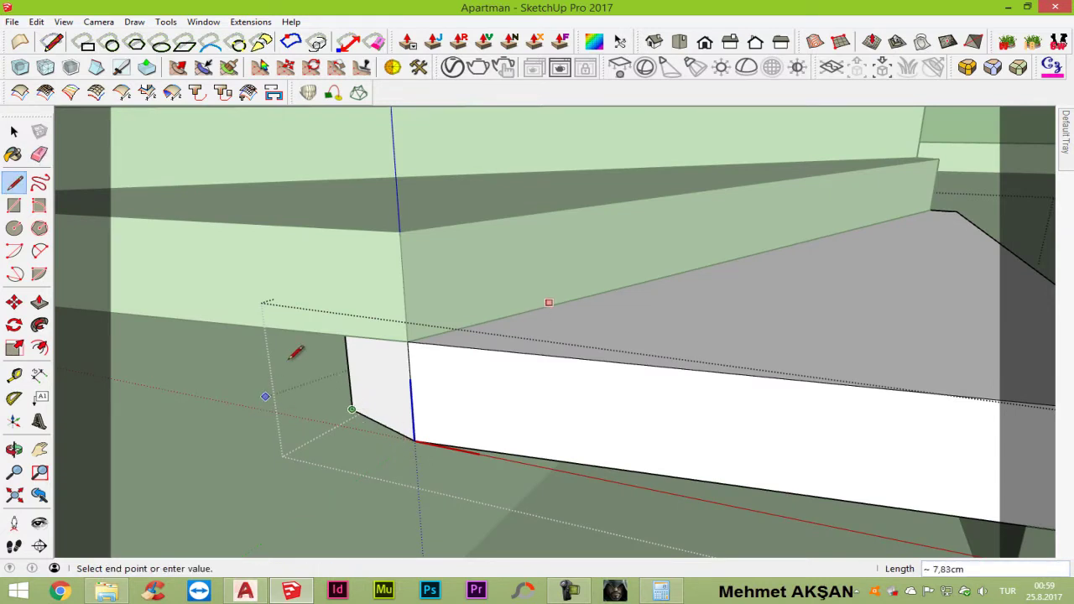
left_click(303, 295)
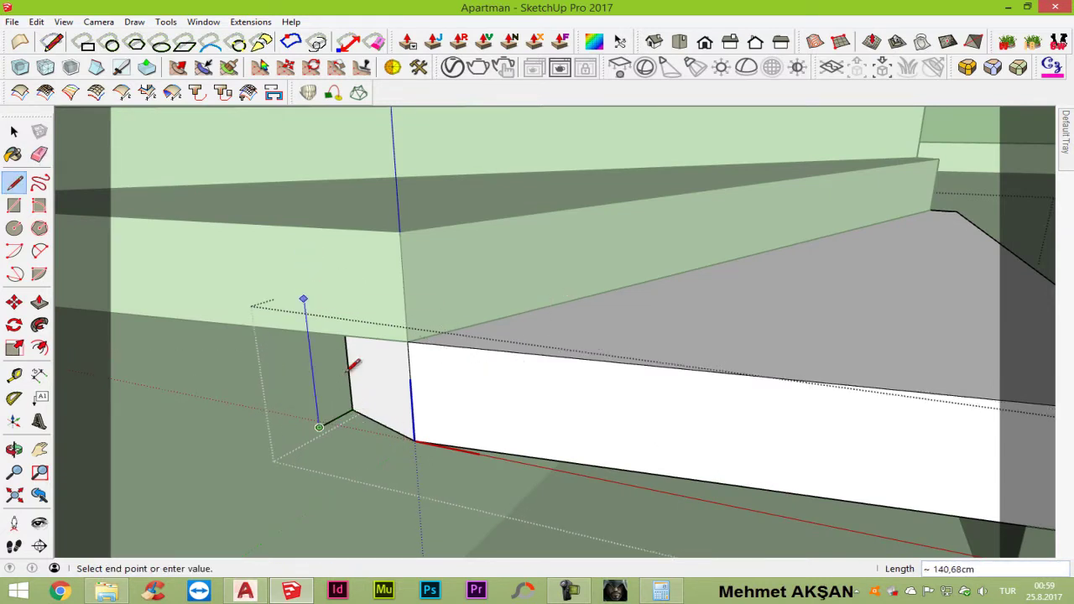
left_click(413, 438)
key("p")
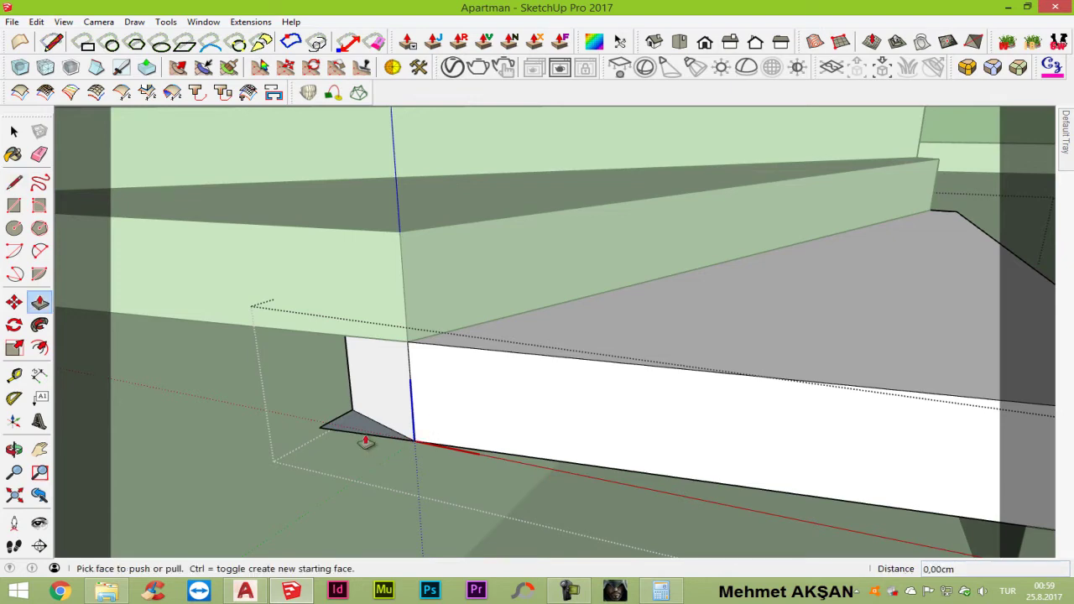
left_click(372, 426)
left_click(458, 345)
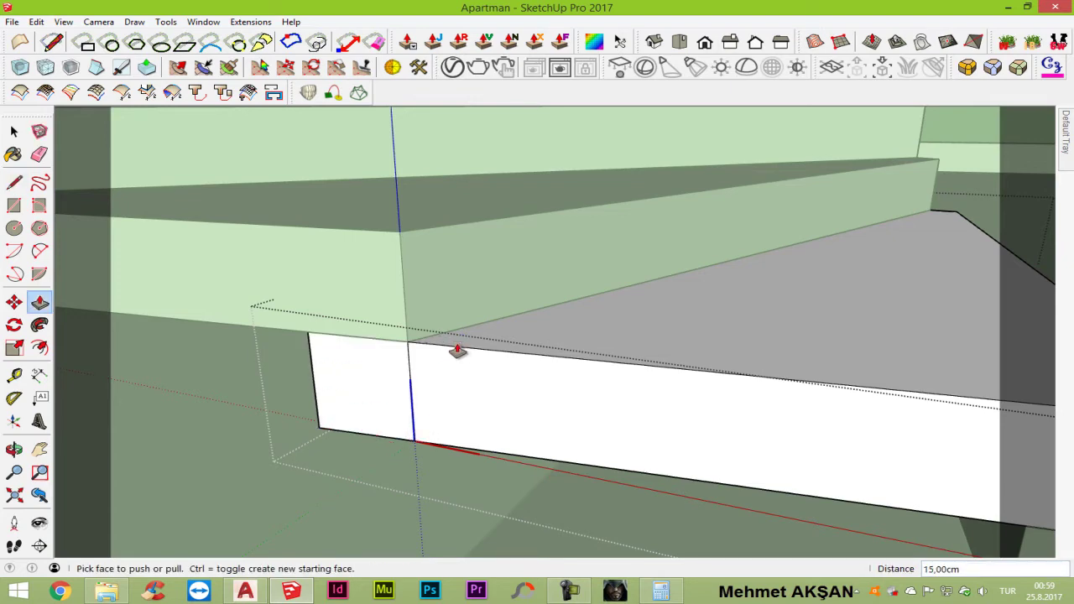
Step: Orbit below and above the slab to inspect the squared-off corner
key("e")
mouse_move(417, 388)
middle_mouse_down()
mouse_move(520, 408)
mouse_move(545, 283)
mouse_move(520, 246)
mouse_move(526, 206)
middle_mouse_up()
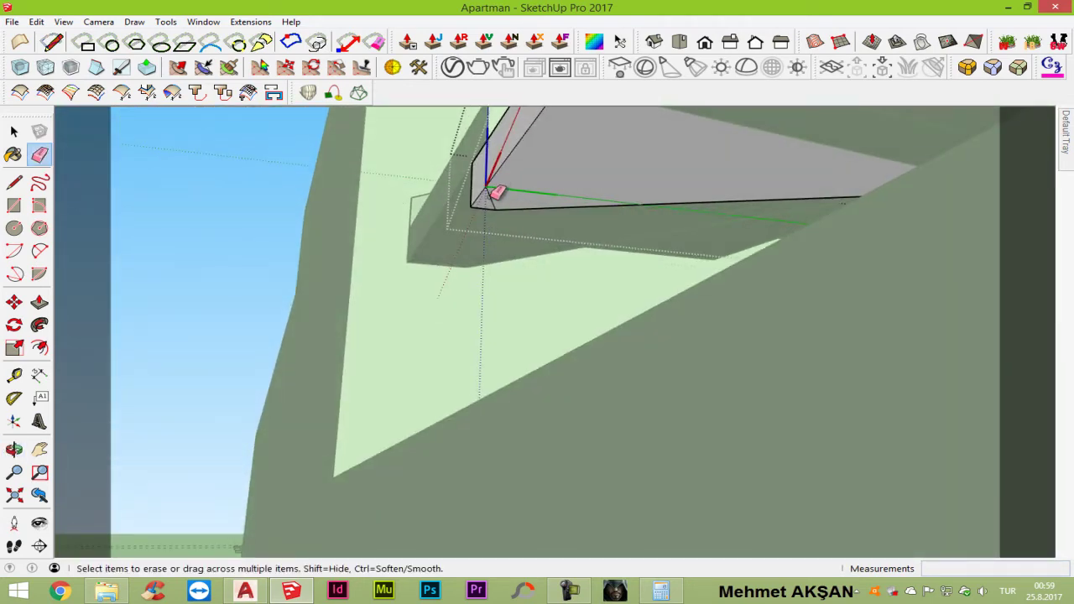
scroll(539, 179, "down", 3)
scroll(587, 288, "down", 3)
key("space")
mouse_move(669, 261)
middle_mouse_down()
mouse_move(601, 350)
mouse_move(739, 403)
mouse_move(742, 418)
mouse_move(494, 402)
middle_mouse_up()
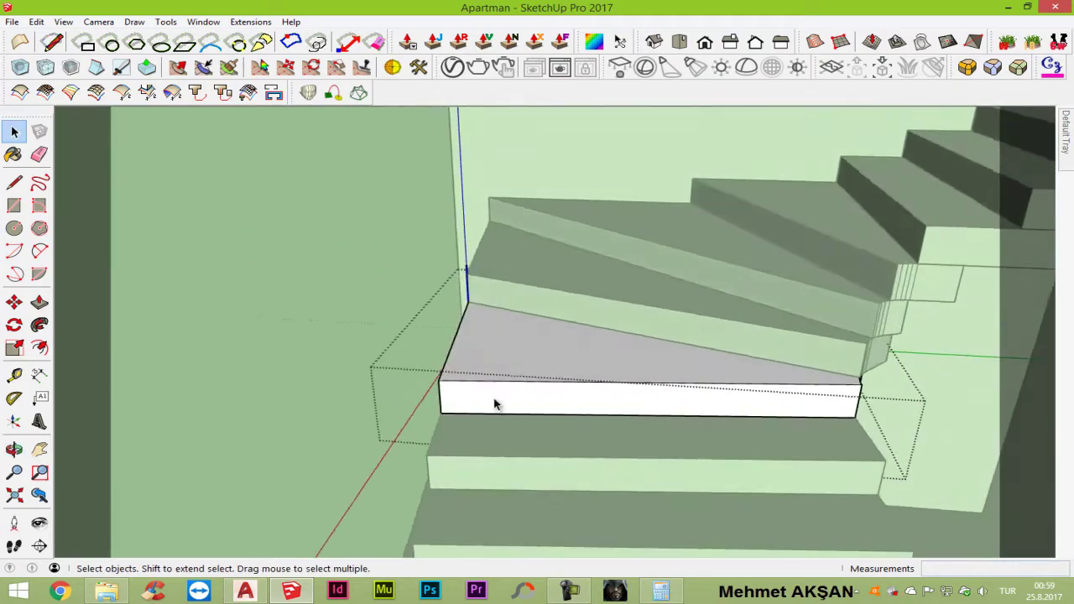
Step: Orbit and zoom to look along the side wall beside the lower flight
scroll(509, 319, "down", 3)
mouse_move(510, 319)
middle_mouse_down()
mouse_move(427, 350)
mouse_move(624, 390)
middle_mouse_up()
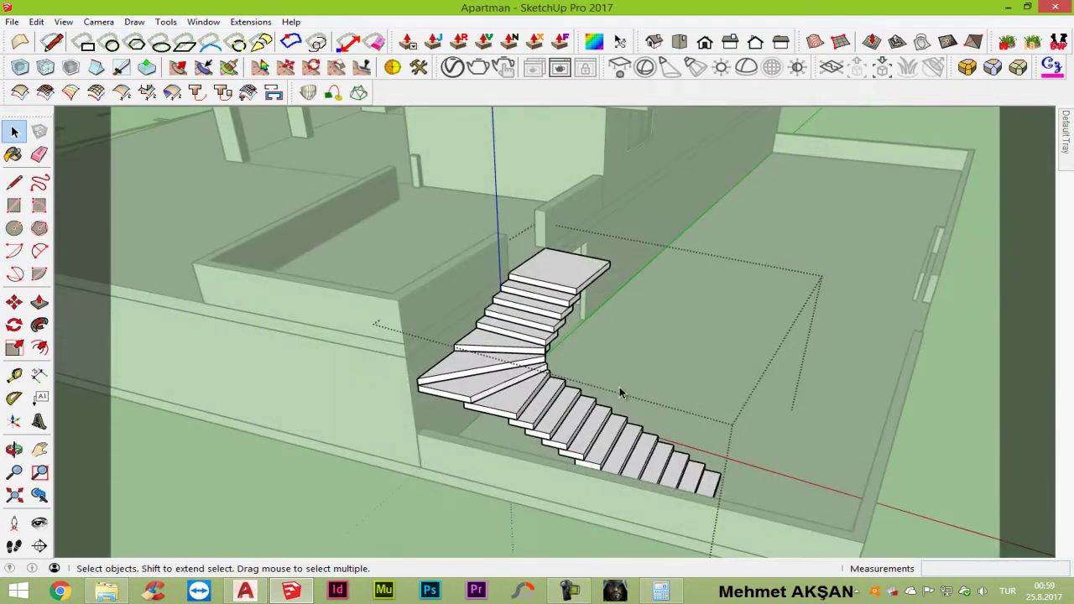
scroll(522, 467, "up", 3)
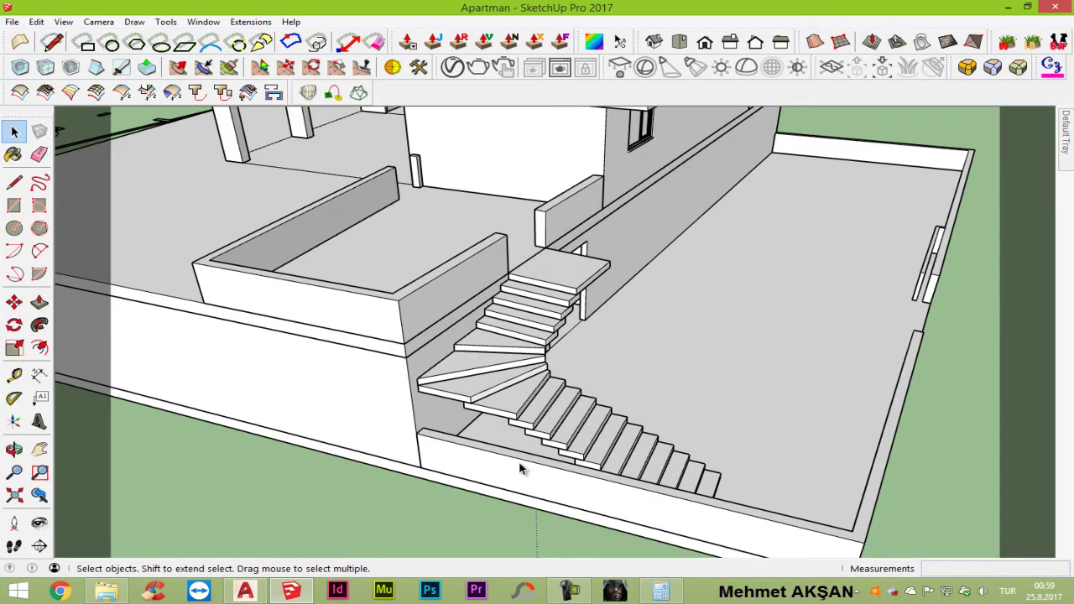
scroll(630, 468, "up", 3)
scroll(587, 412, "up", 3)
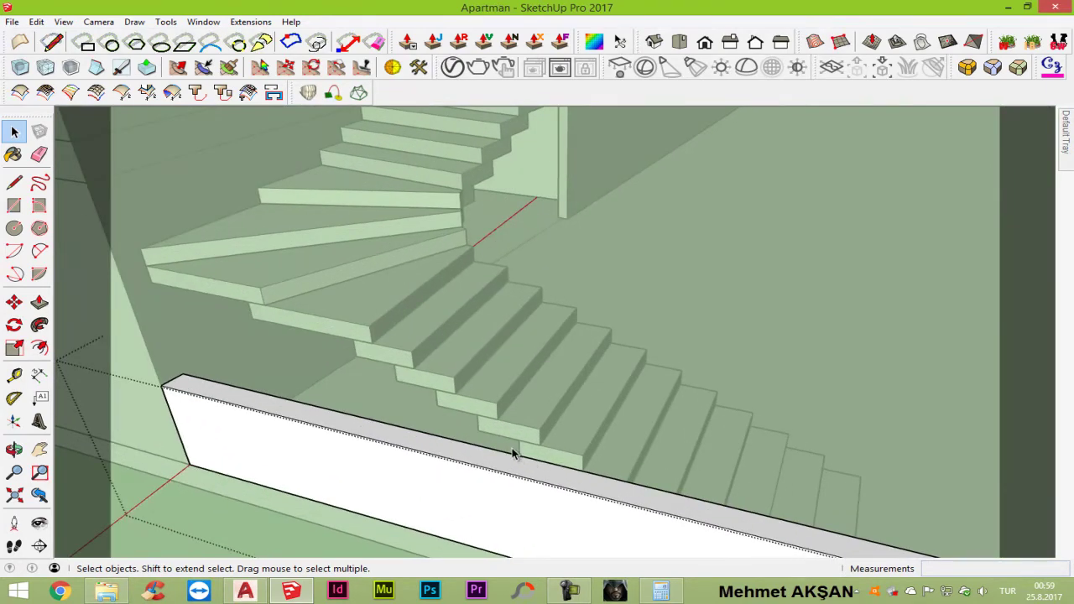
key("t")
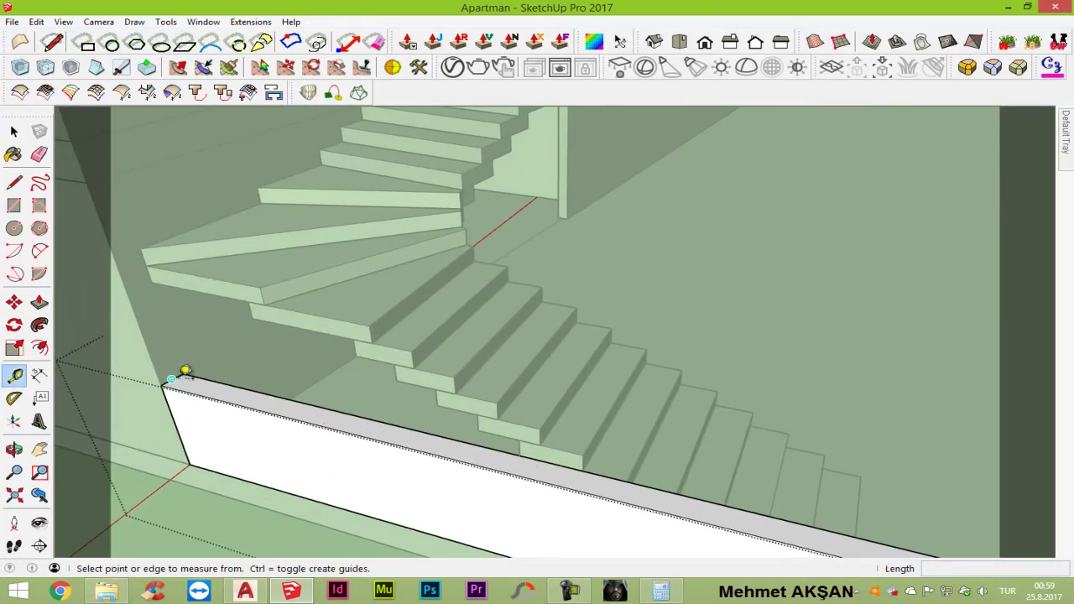
mouse_move(184, 372)
middle_mouse_down()
mouse_move(232, 506)
mouse_move(566, 470)
mouse_move(359, 415)
middle_mouse_up()
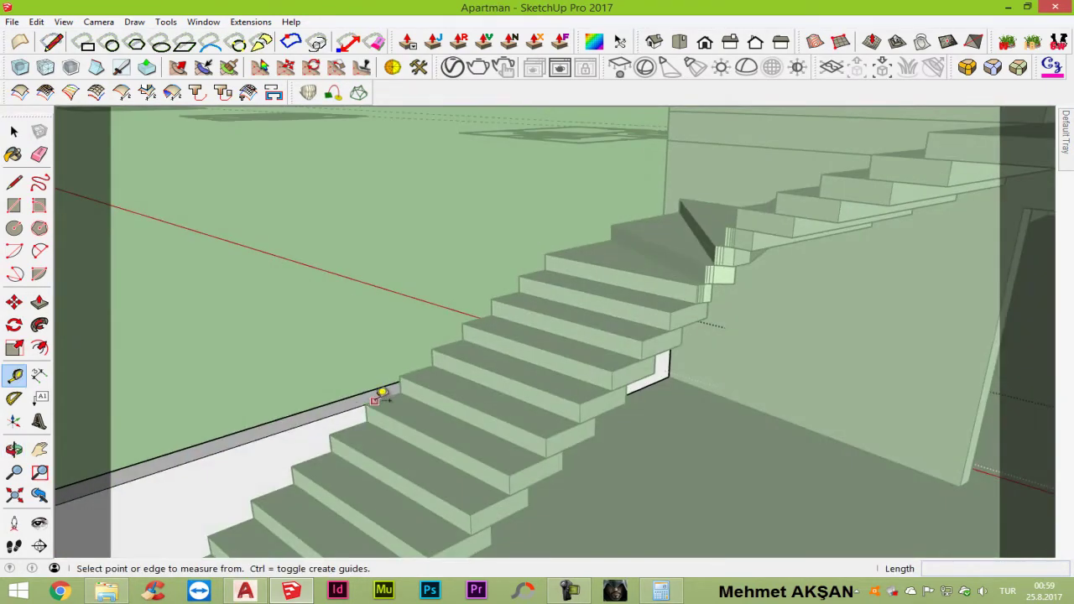
scroll(376, 399, "up", 2)
scroll(376, 399, "up", 1)
key("l")
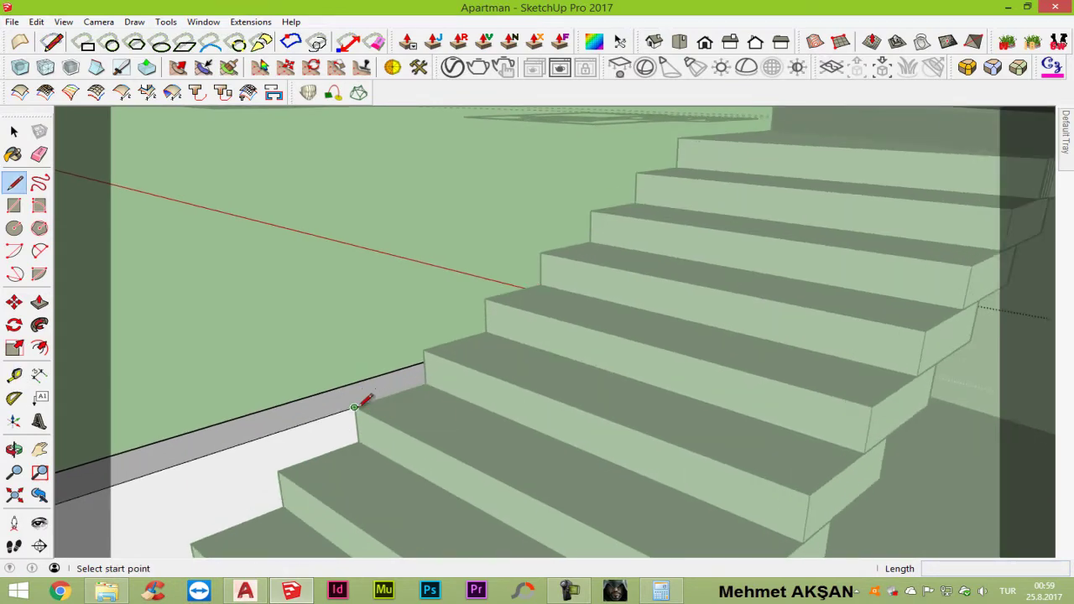
scroll(377, 389, "down", 2)
scroll(611, 342, "down", 1)
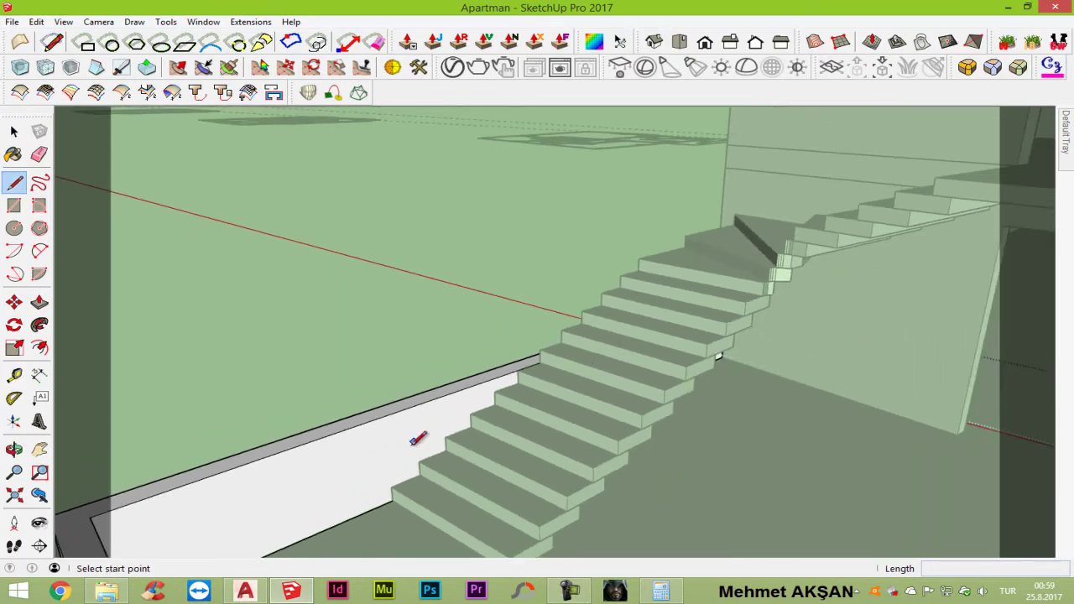
Step: Measure 60 cm from a step corner up to the wall's top edge, placing a guide
key("t")
scroll(395, 493, "up", 2)
scroll(394, 493, "up", 1)
left_click(392, 491)
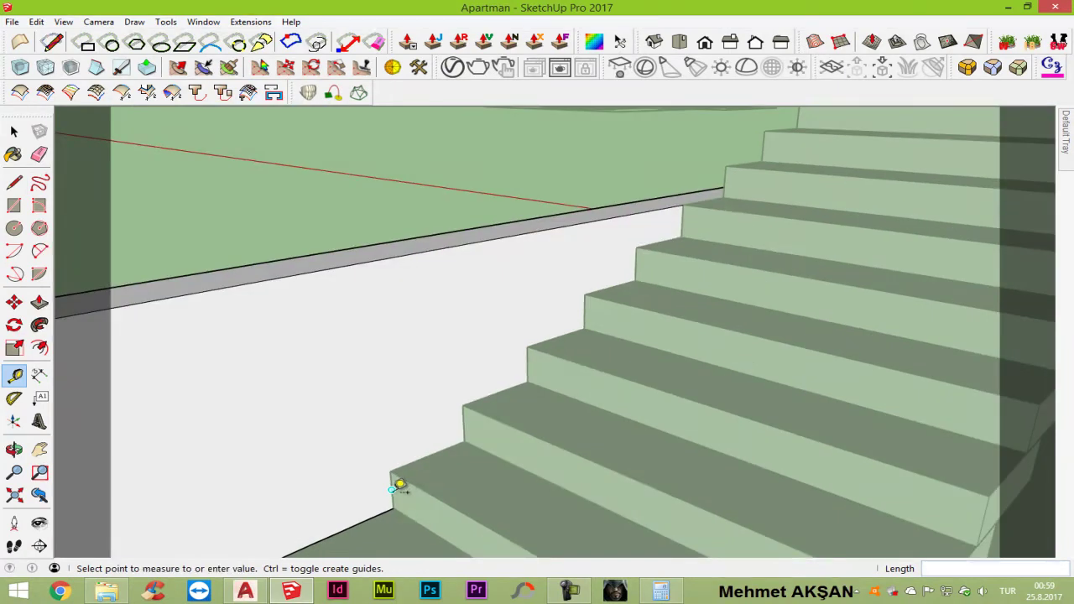
left_click(464, 438)
left_click(476, 400)
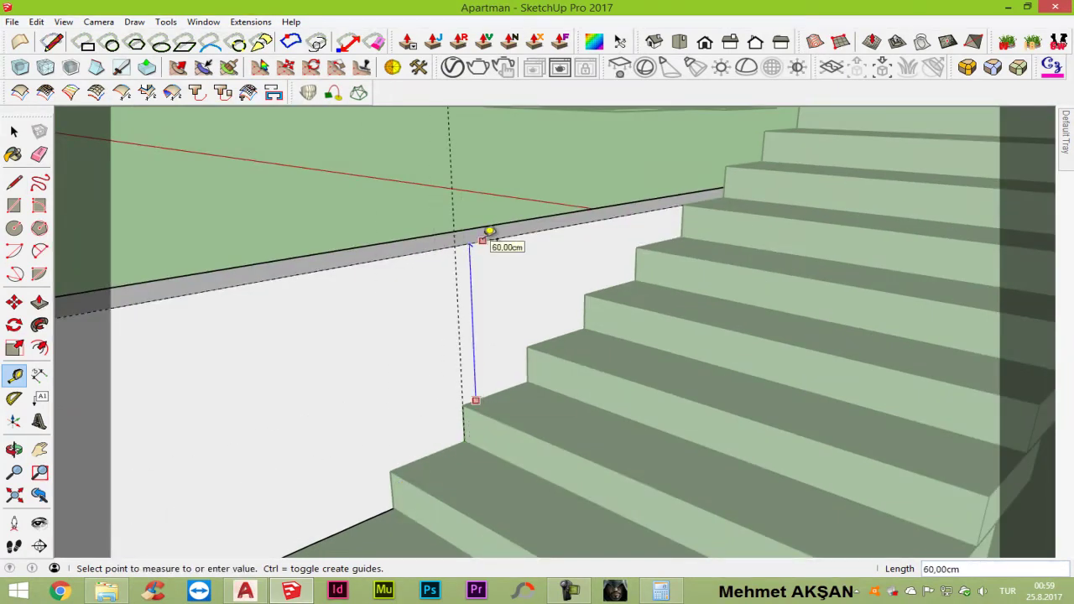
Step: Set the guide at 90 cm and draw a line across the wall top there to split it
key("Return")
middle_click_drag(489, 230, 559, 369)
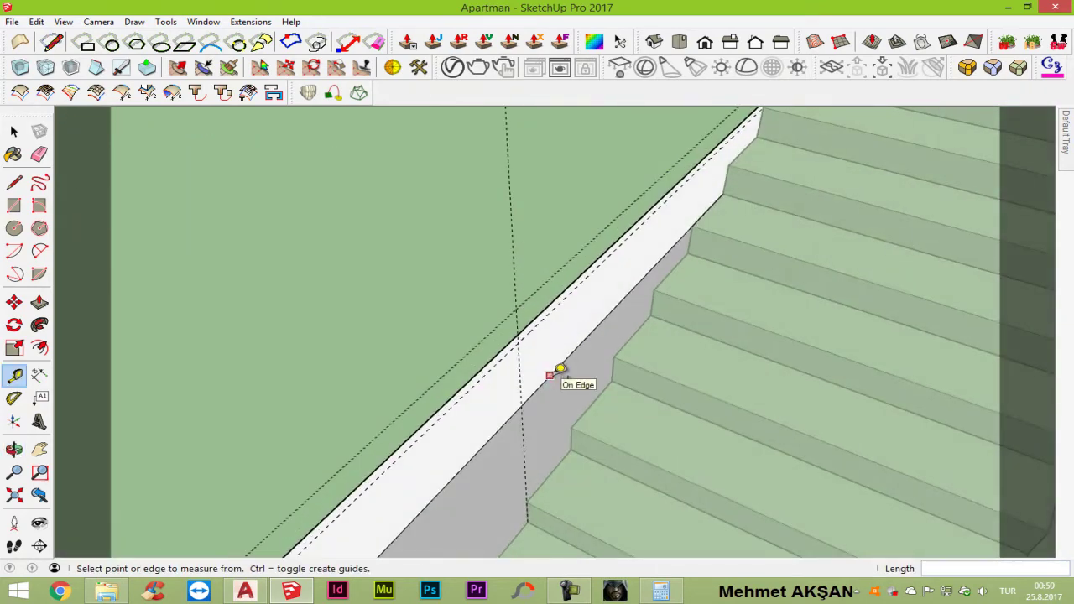
key("l")
left_click(521, 406)
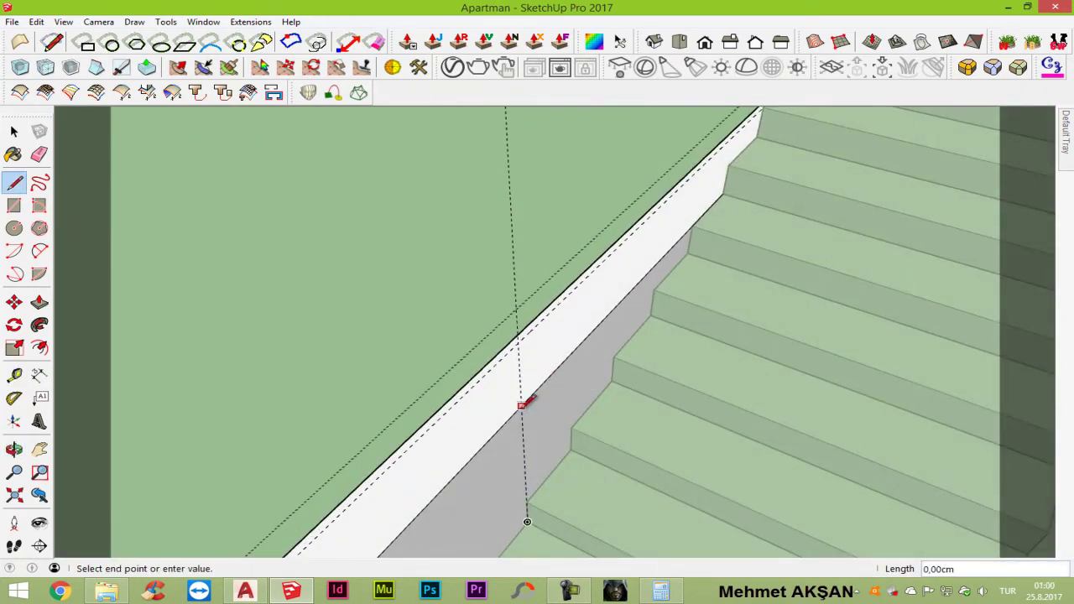
left_click(470, 383)
Step: Raise the split section of the wall top into a step block
key("p")
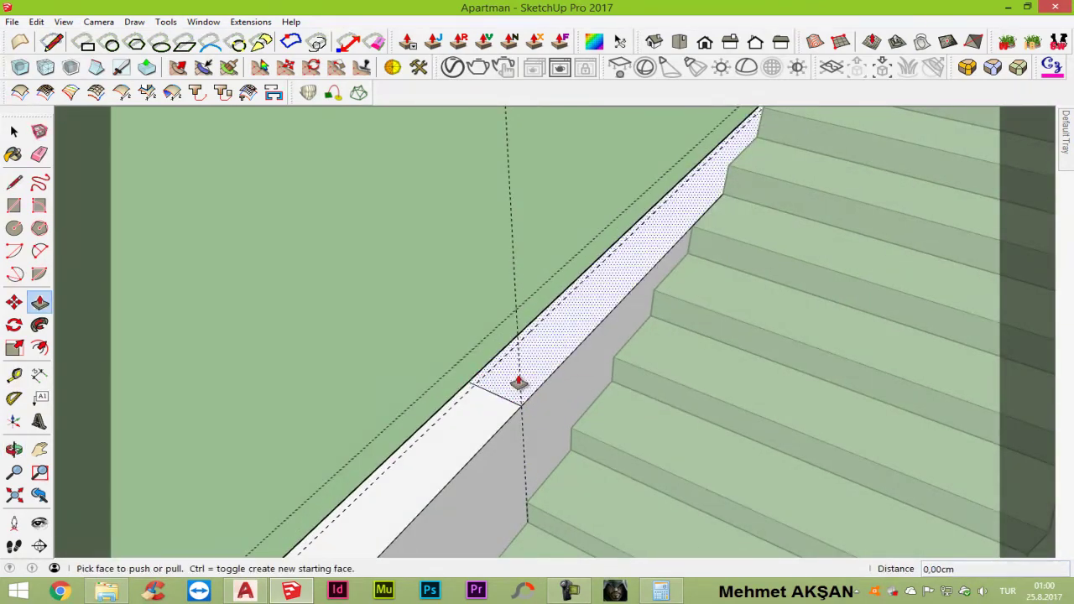
left_click(519, 383)
left_click(536, 334)
mouse_move(537, 334)
middle_mouse_down()
mouse_move(538, 356)
mouse_move(451, 427)
middle_mouse_up()
scroll(637, 277, "up", 3)
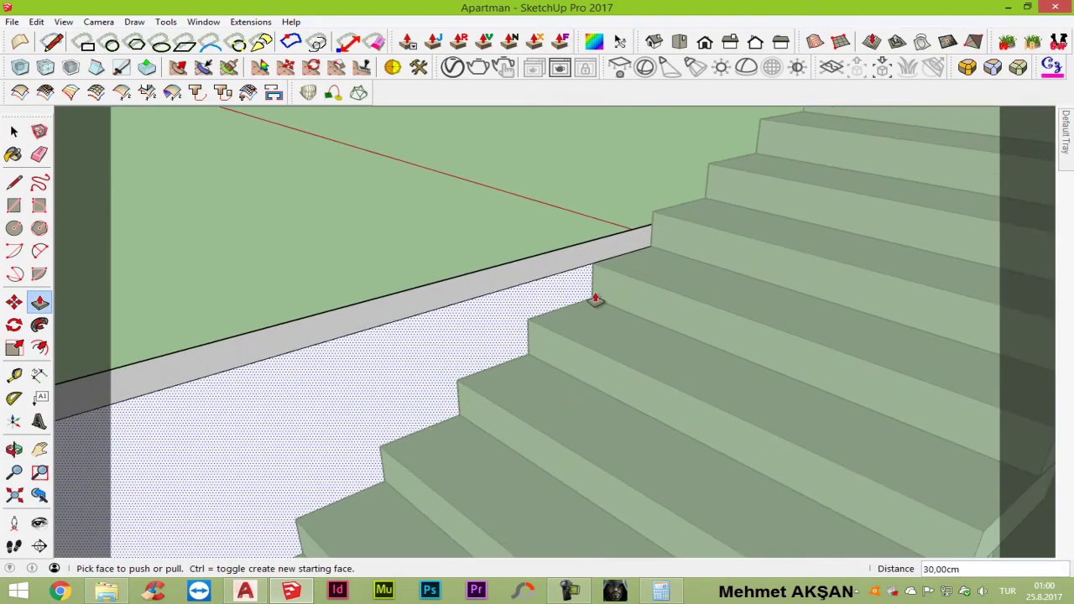
scroll(595, 300, "down", 2)
scroll(510, 352, "down", 1)
Step: Mark a 30 cm guide from the step corner and draw a 20 cm line across the wall top
key("t")
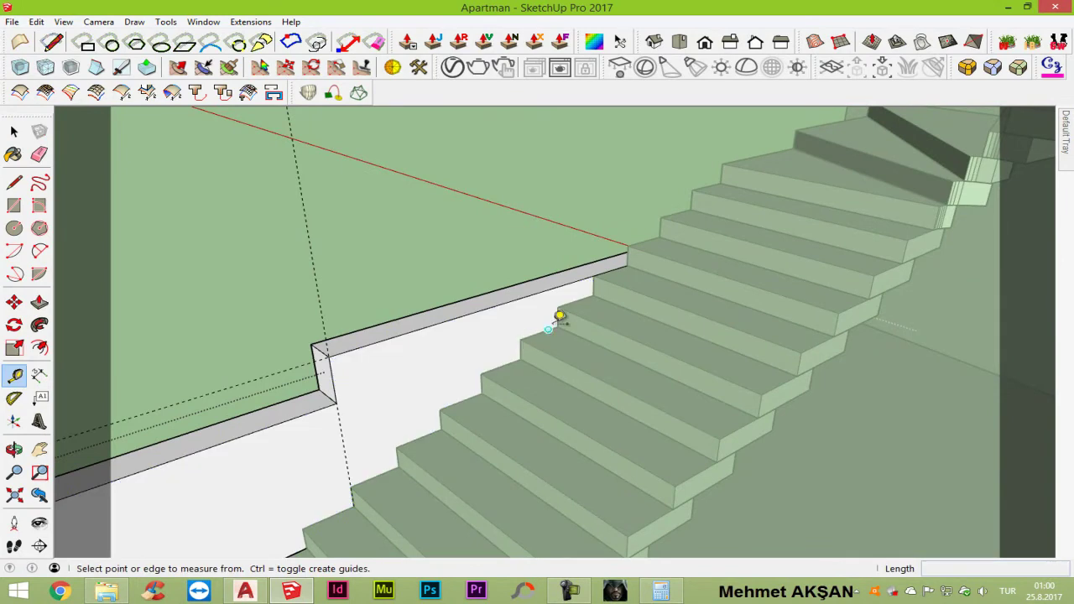
scroll(557, 317, "up", 2)
scroll(559, 311, "up", 1)
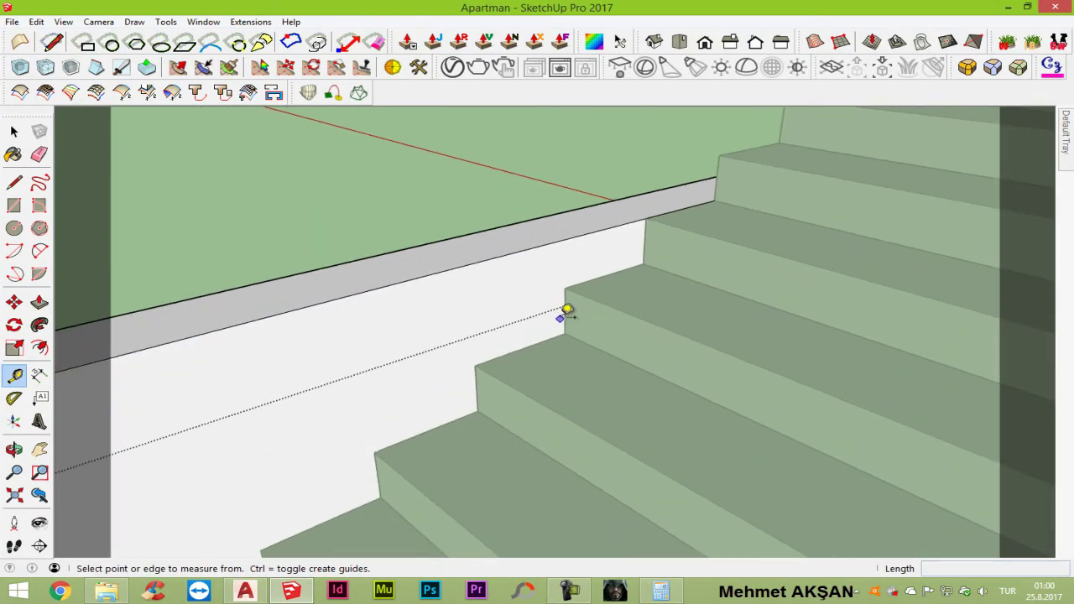
left_click(564, 311)
type("30,00cm")
key("Return")
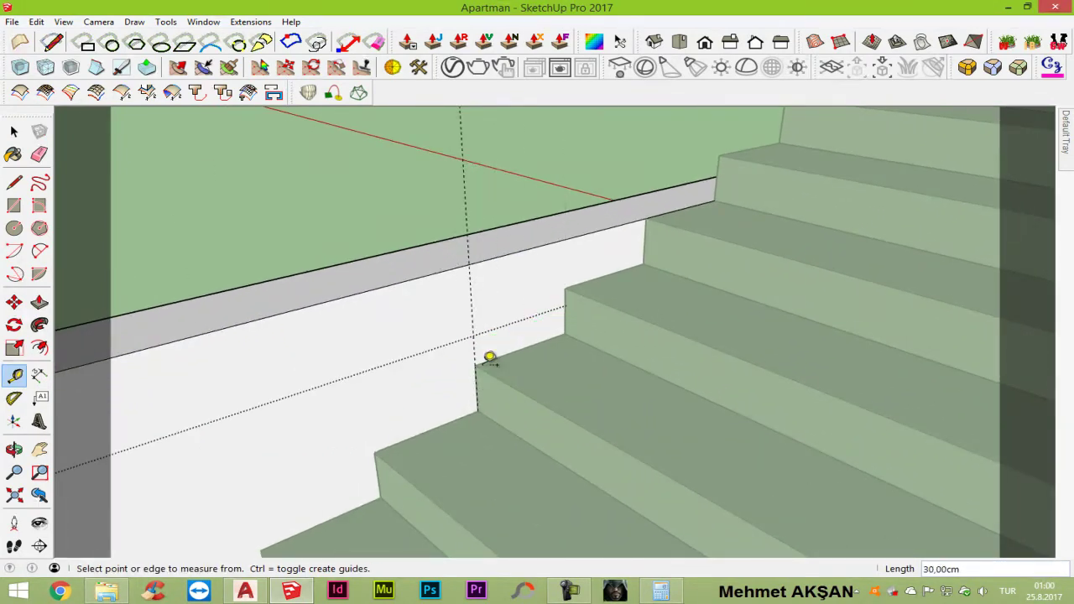
key("l")
left_click(469, 264)
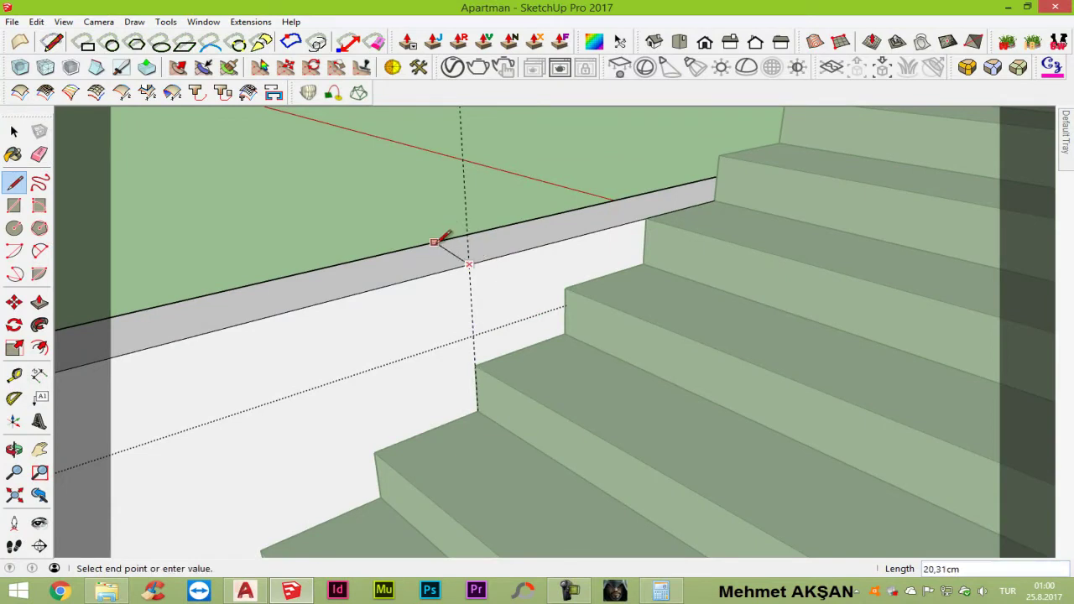
type("20")
key("Return")
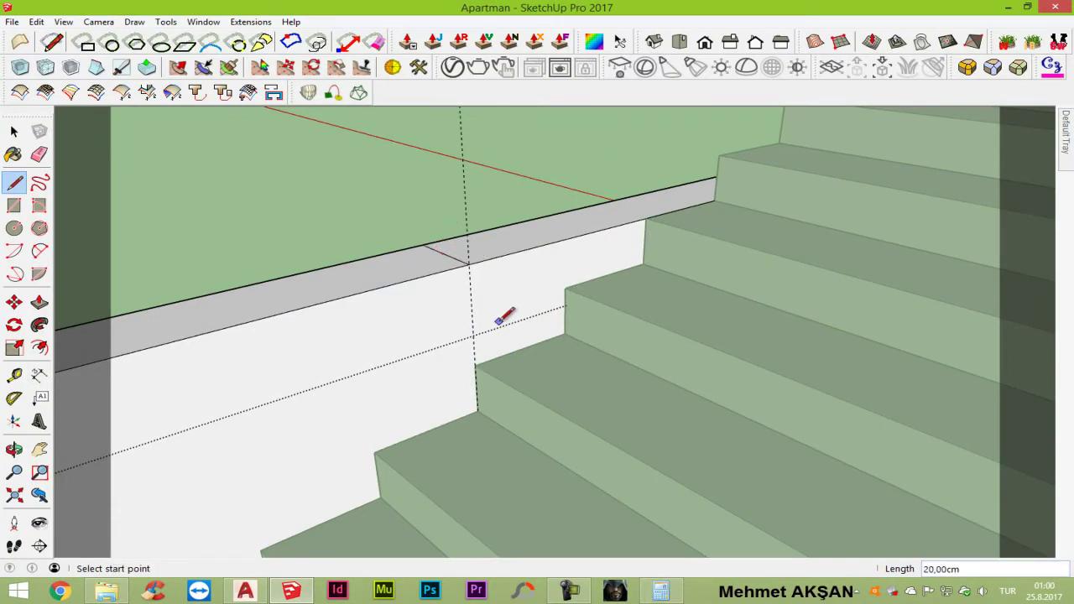
Step: Measure 30 cm up from the step corner and raise the wall section beyond the line by 60 cm
key("t")
left_click(511, 351)
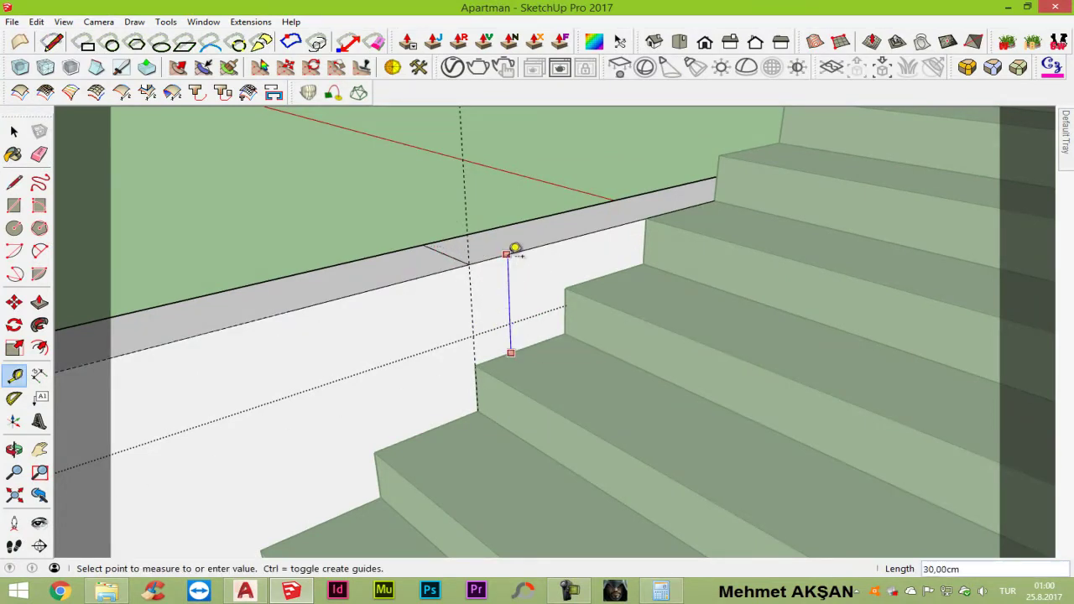
left_click(507, 253)
key("p")
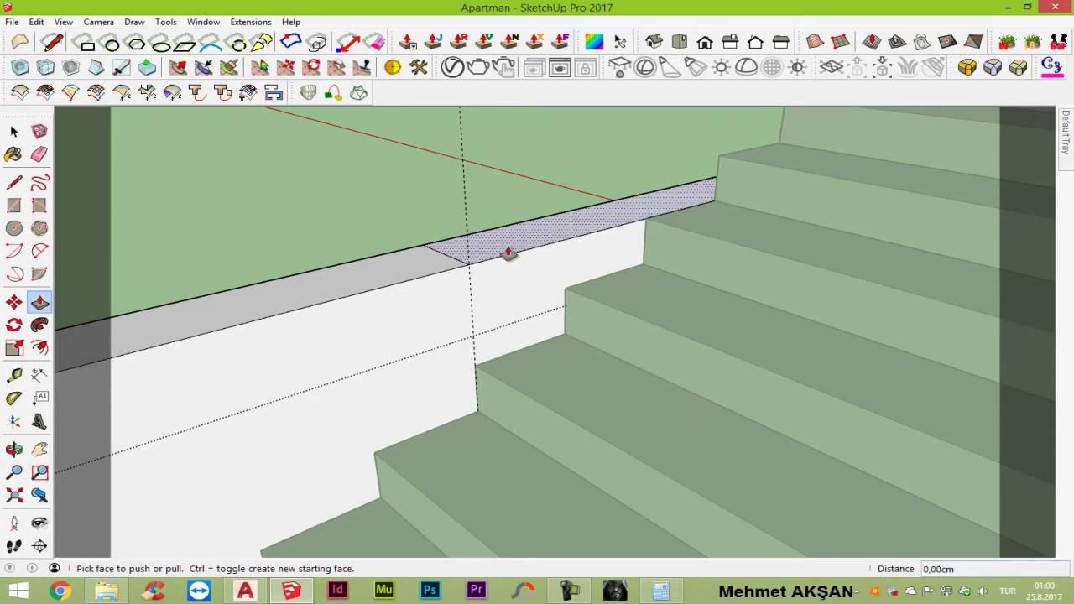
left_click(506, 249)
key("Return")
mouse_move(509, 188)
middle_mouse_down()
mouse_move(587, 461)
mouse_move(477, 451)
middle_mouse_up()
middle_click_drag(599, 359, 482, 364)
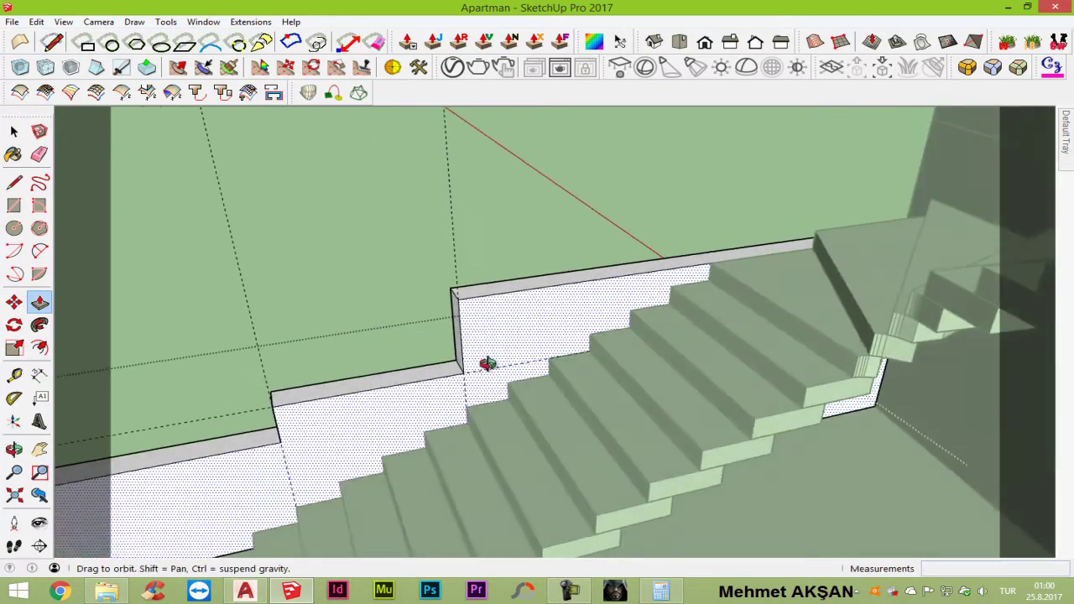
scroll(348, 439, "up", 3)
Step: Push one wall end face back slightly and pull the small end face about 23,51 cm
key("t")
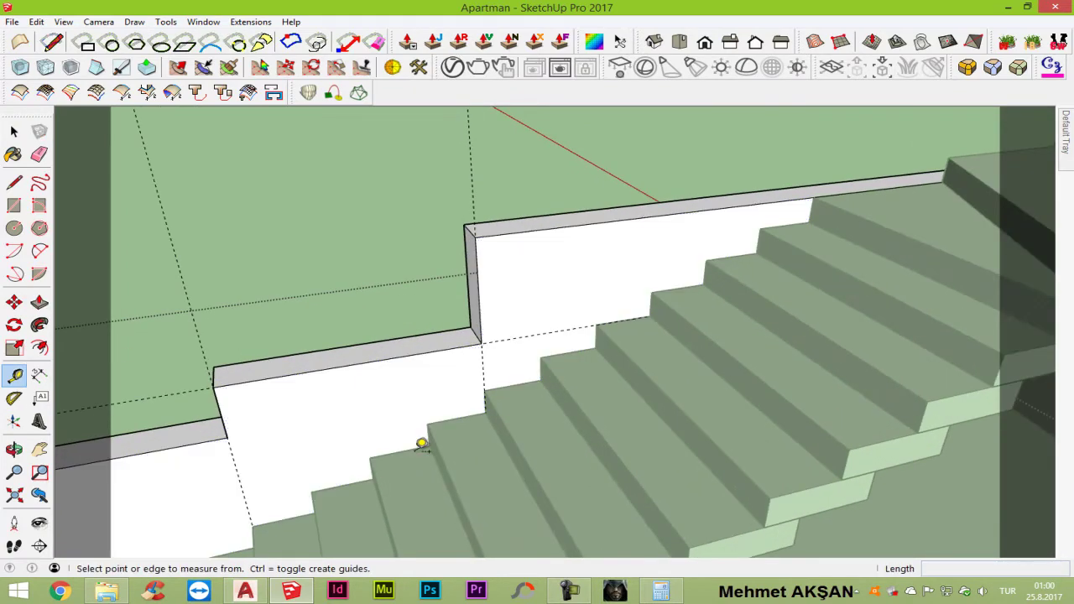
mouse_move(422, 441)
middle_mouse_down()
mouse_move(479, 403)
mouse_move(529, 395)
middle_mouse_up()
key("p")
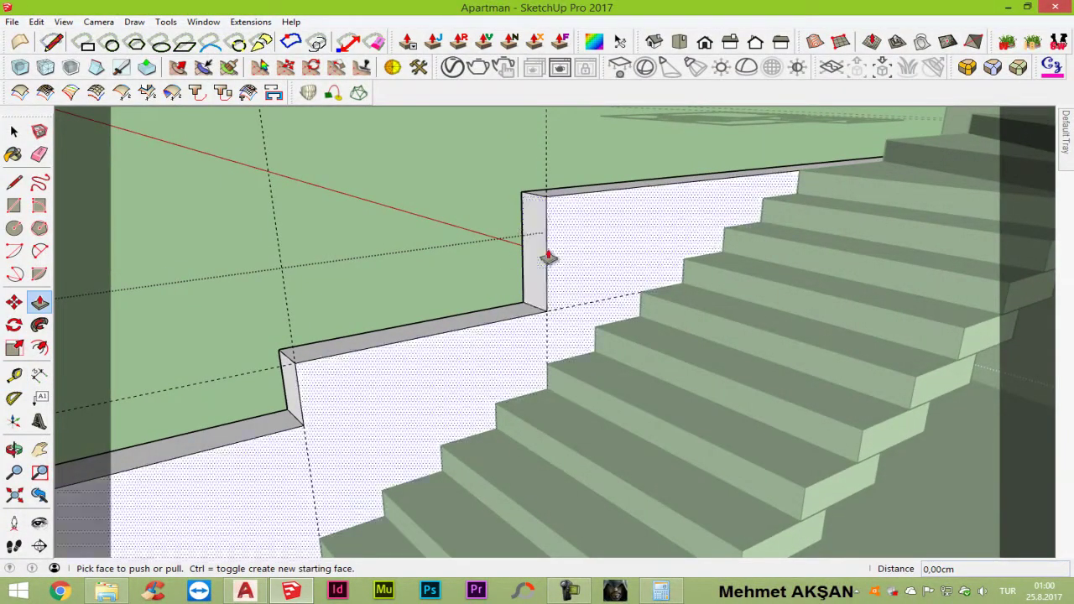
left_click(546, 257)
left_click(536, 275)
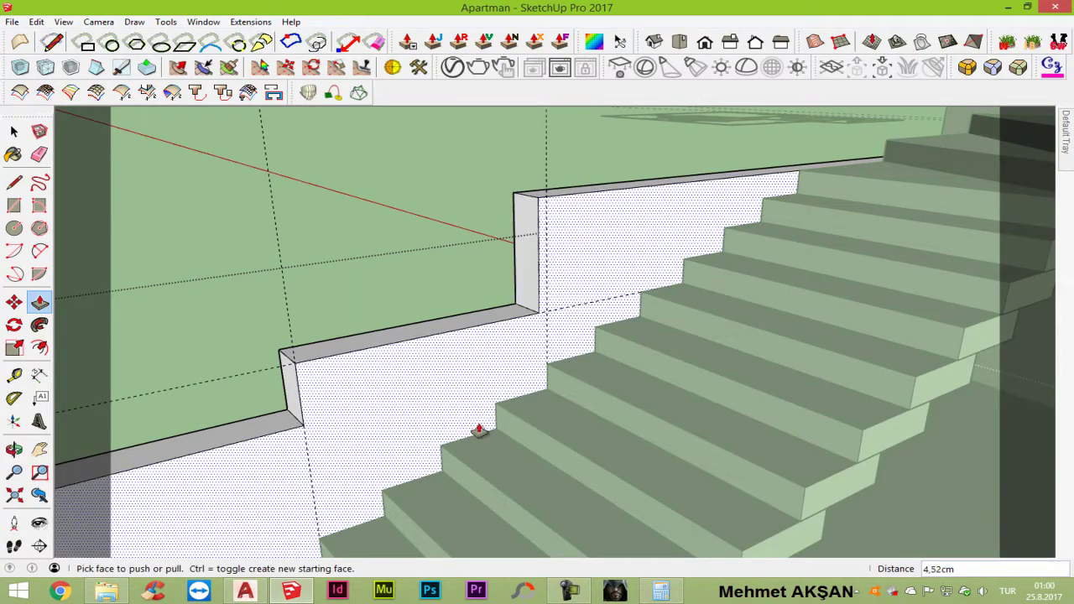
left_click(525, 302)
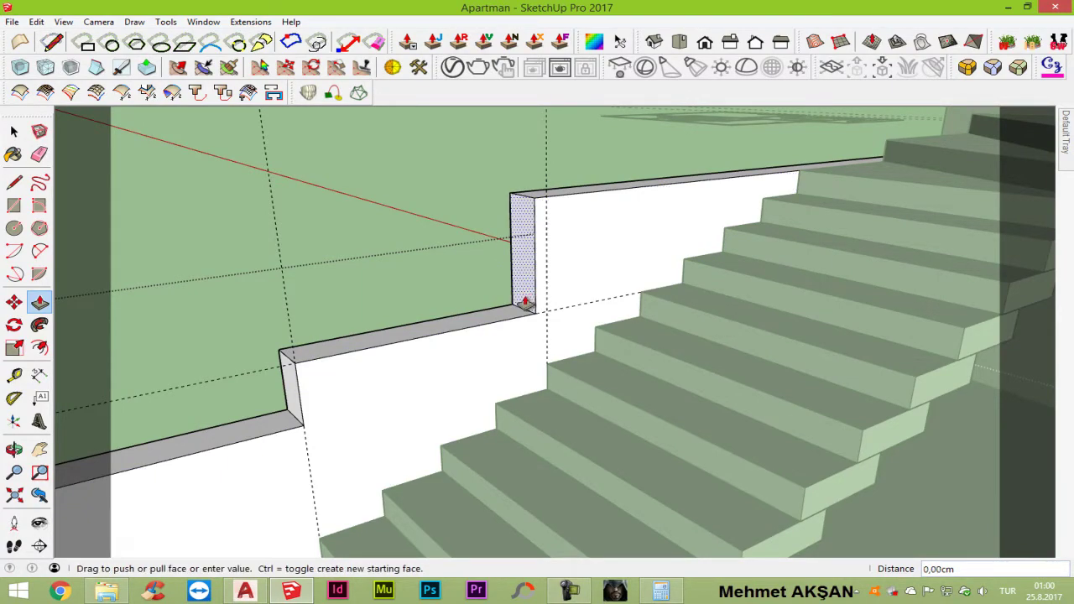
left_click(499, 408)
mouse_move(558, 229)
middle_mouse_down()
mouse_move(644, 255)
mouse_move(634, 225)
middle_mouse_up()
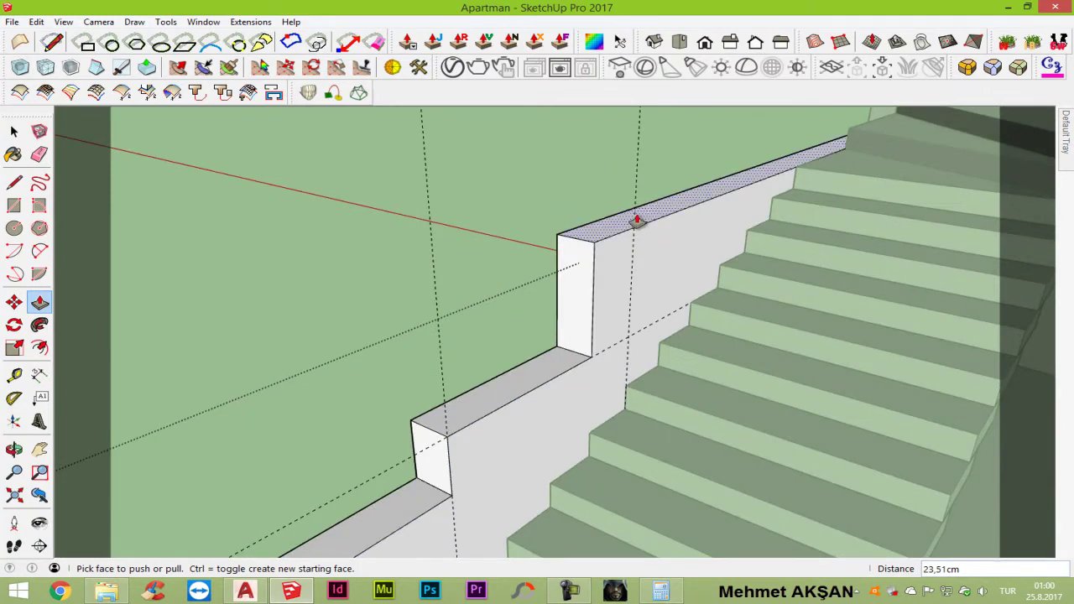
Step: Measure 90 cm down from the wall top and move the wall's top face 15 cm
key("t")
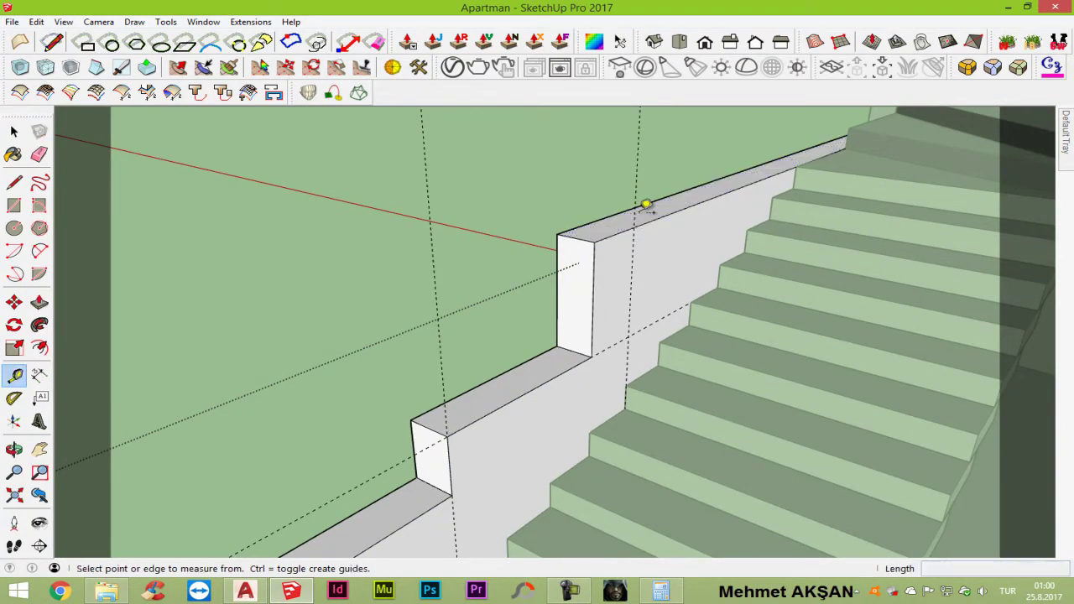
left_click(652, 221)
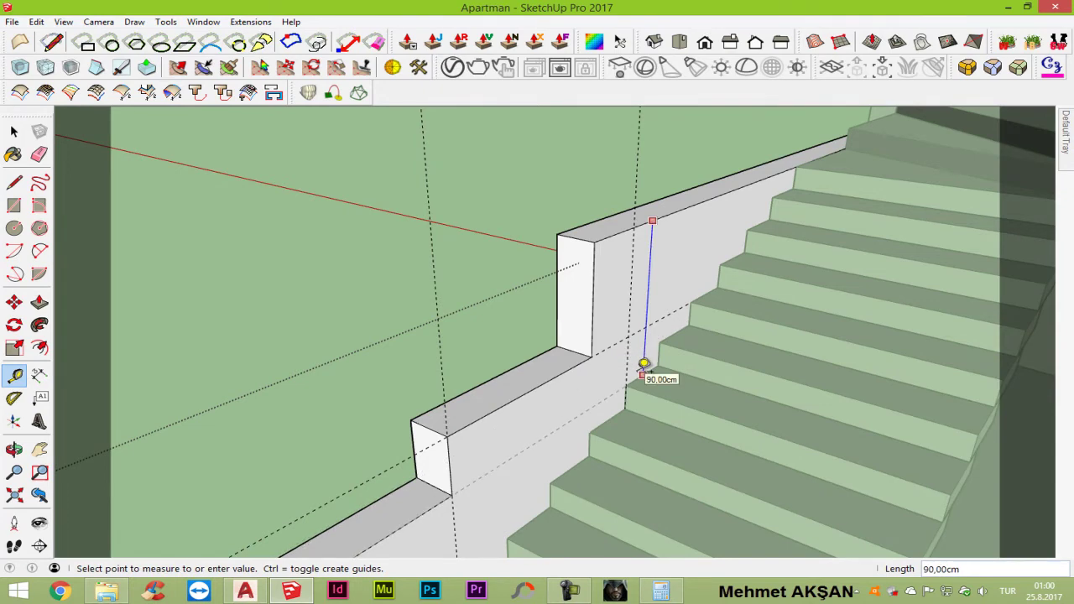
mouse_move(603, 417)
middle_mouse_down()
mouse_move(331, 422)
mouse_move(417, 411)
middle_mouse_up()
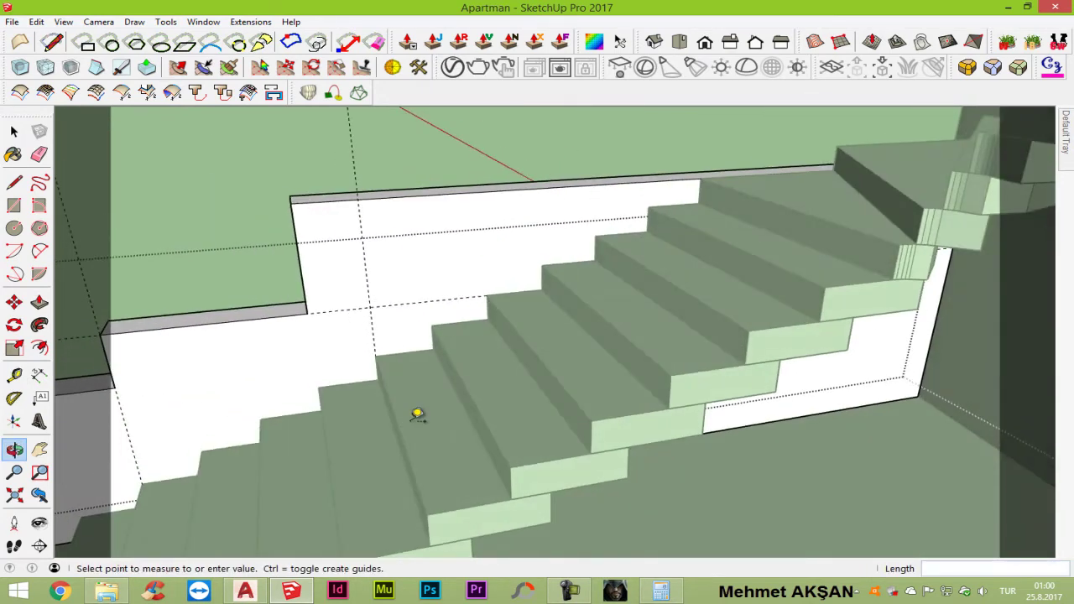
key("p")
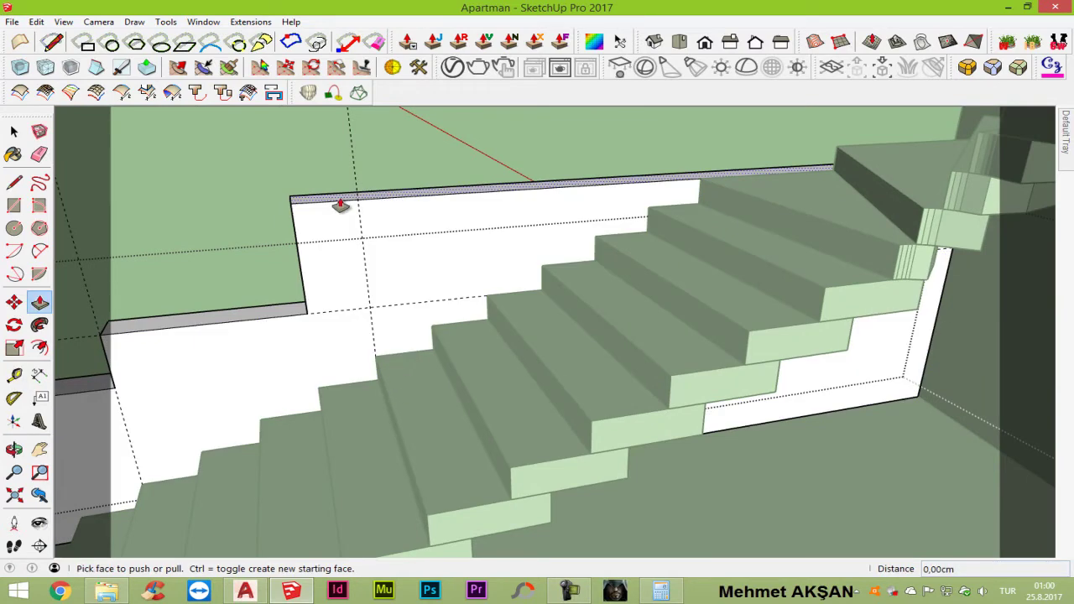
left_click_drag(335, 210, 338, 216)
type("15")
key("Return")
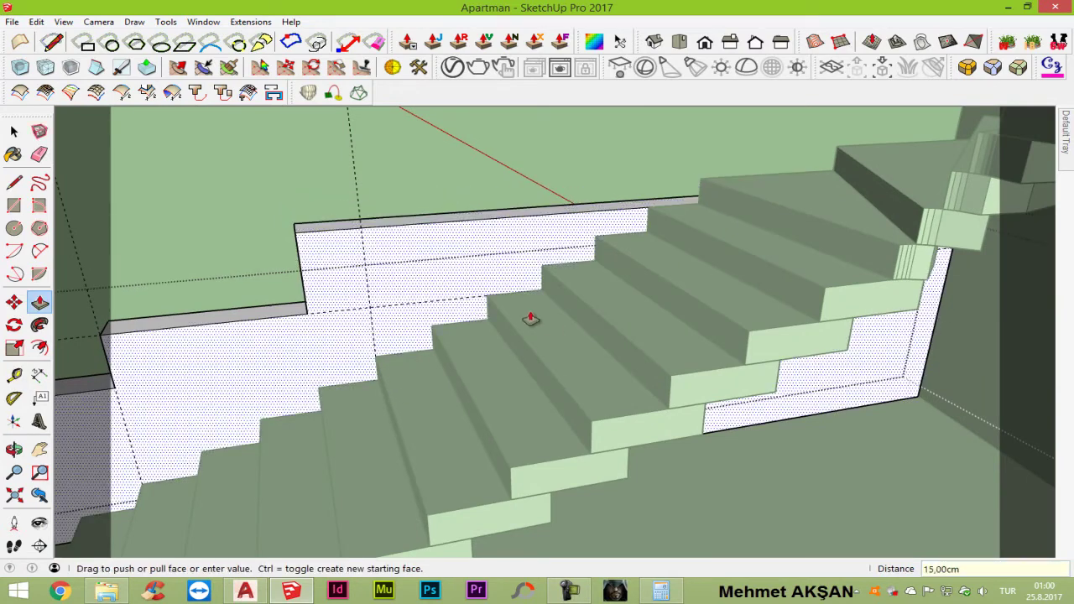
Step: Set a 60 cm measurement guide from the wall's top edge
key("t")
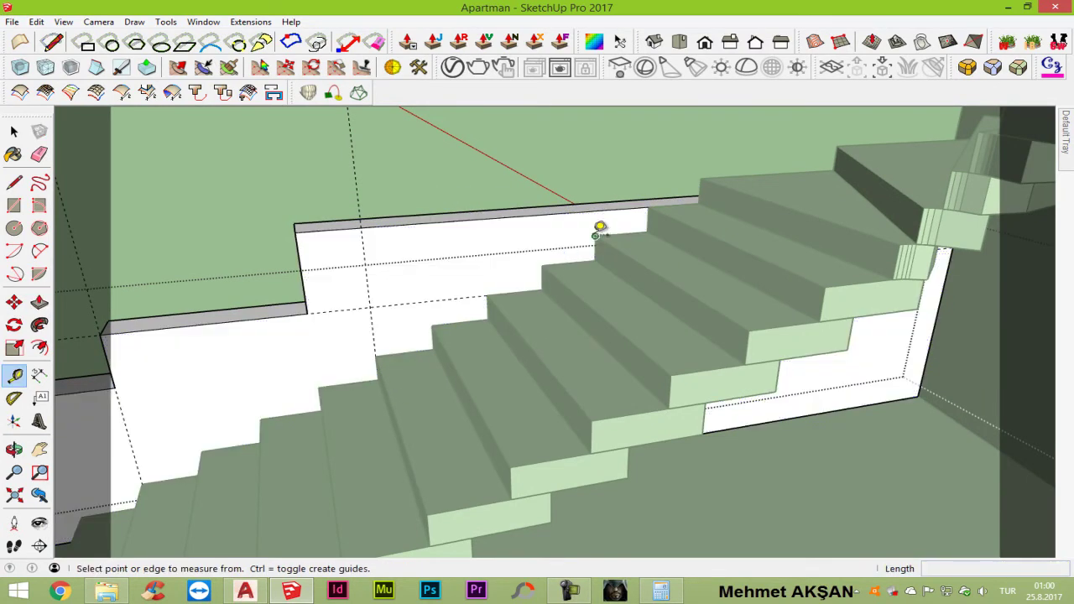
left_click(595, 248)
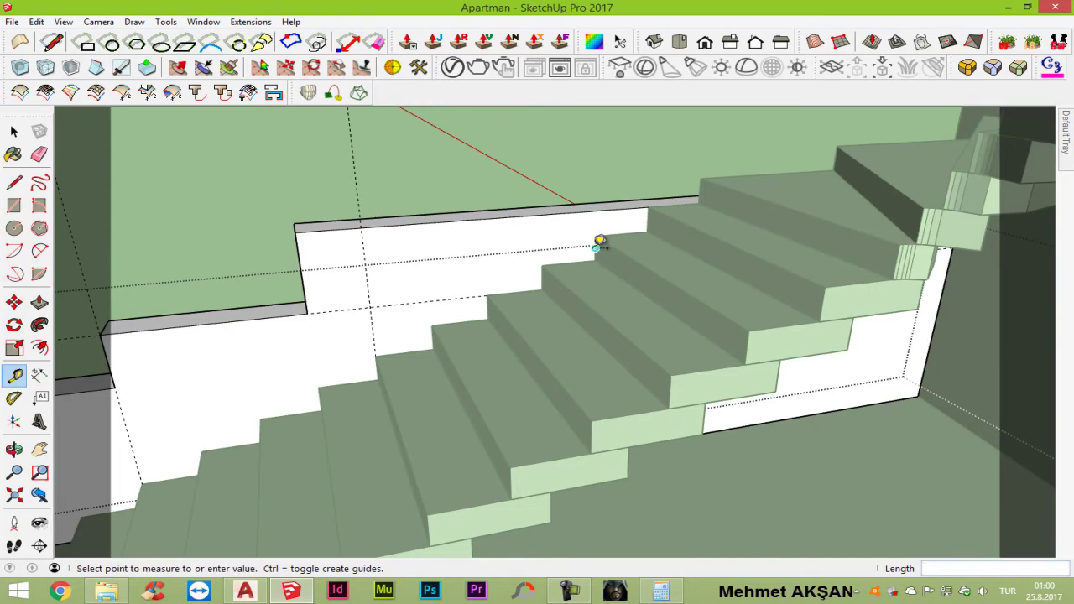
left_click(488, 293)
middle_click_drag(498, 251, 528, 315)
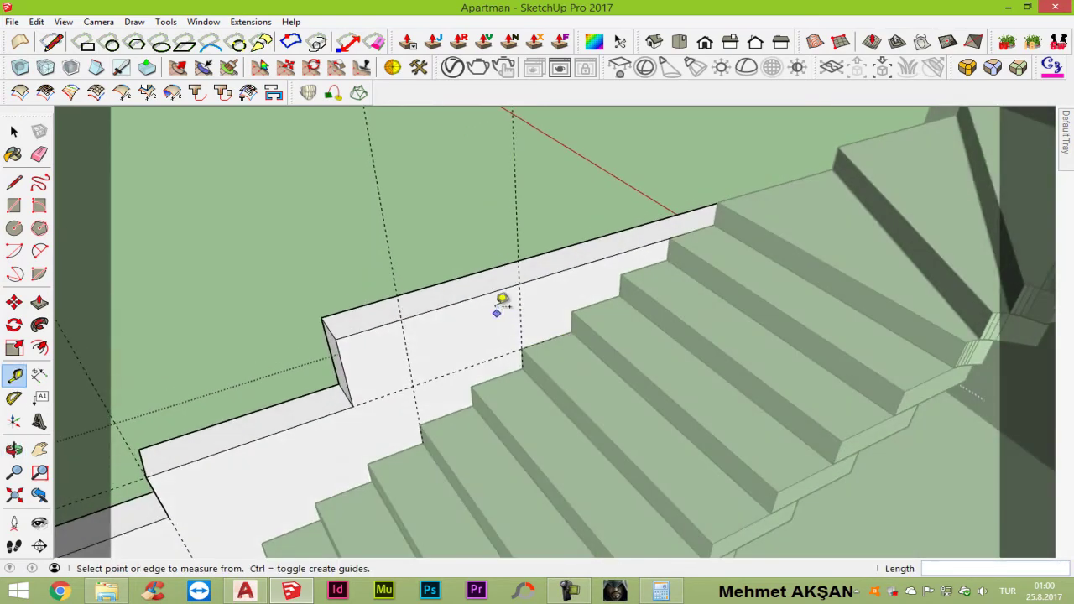
Step: Split the wall top with a line and raise its top face to 45 cm
key("l")
left_click(519, 283)
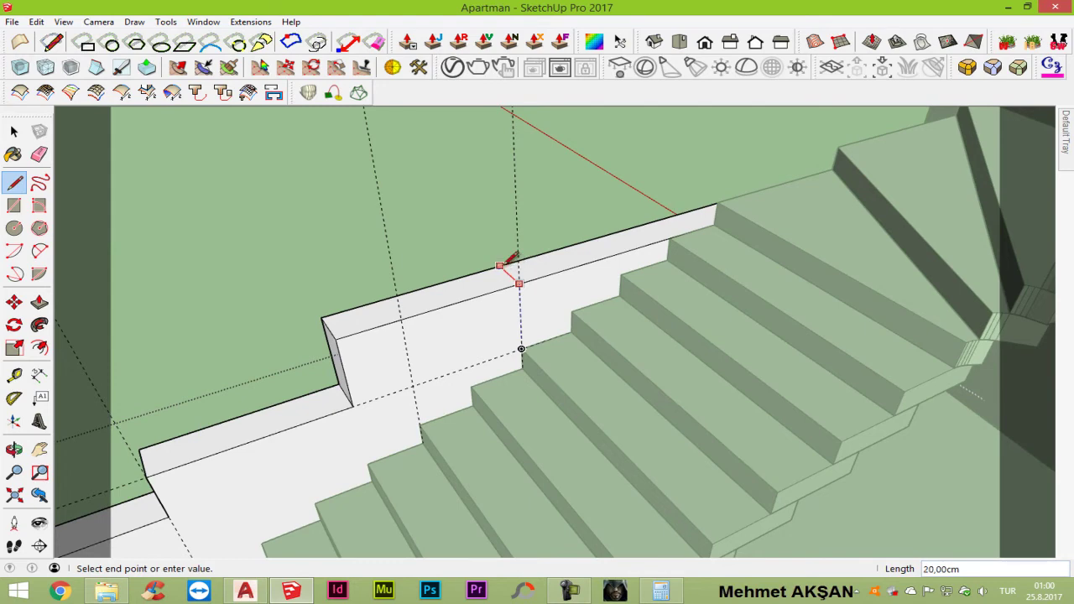
left_click(500, 266)
key("t")
left_click(559, 335)
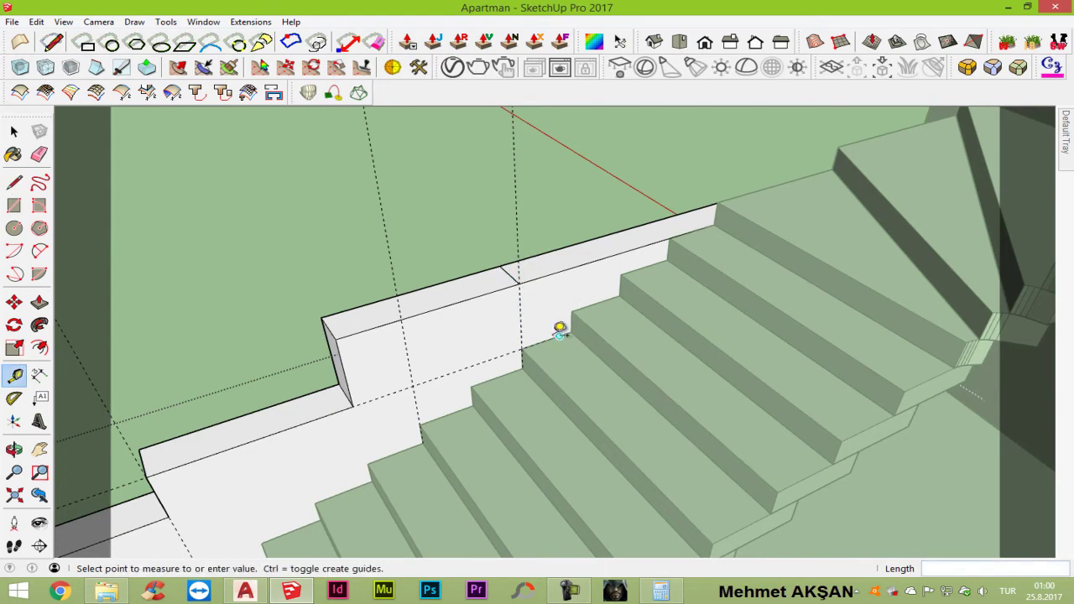
key("p")
left_click(568, 252)
scroll(576, 241, "down", 4)
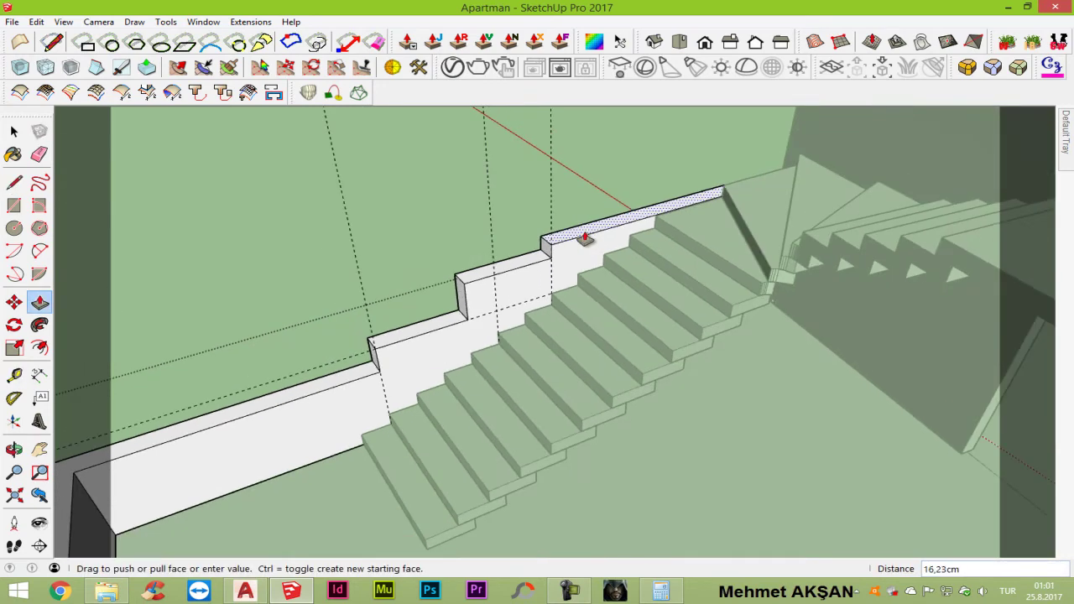
scroll(638, 209, "down", 2)
scroll(728, 174, "up", 2)
scroll(731, 173, "up", 1)
left_click(731, 174)
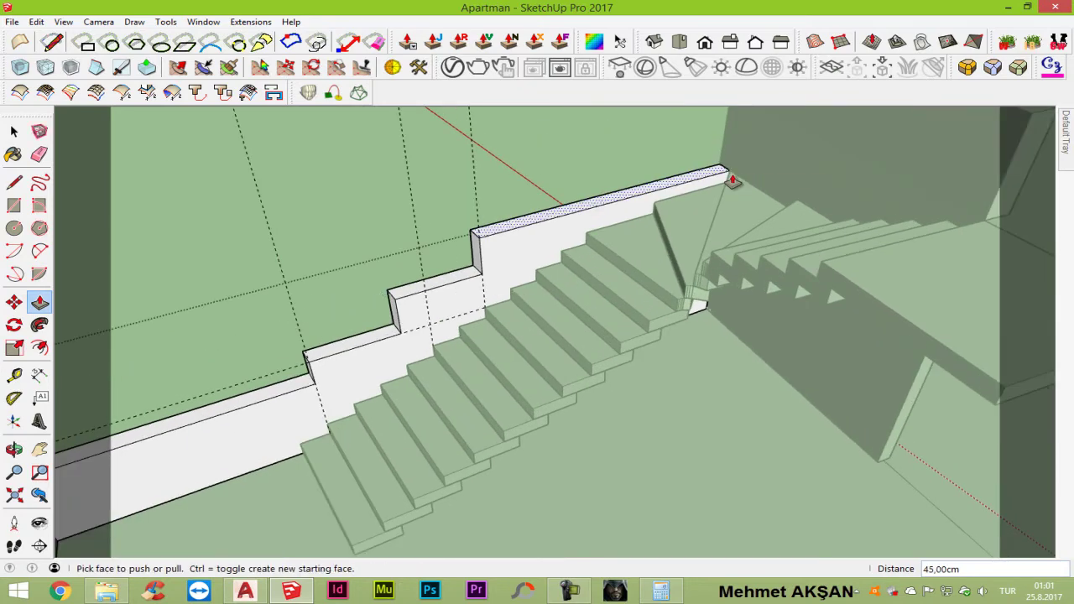
scroll(731, 178, "up", 3)
scroll(731, 176, "up", 2)
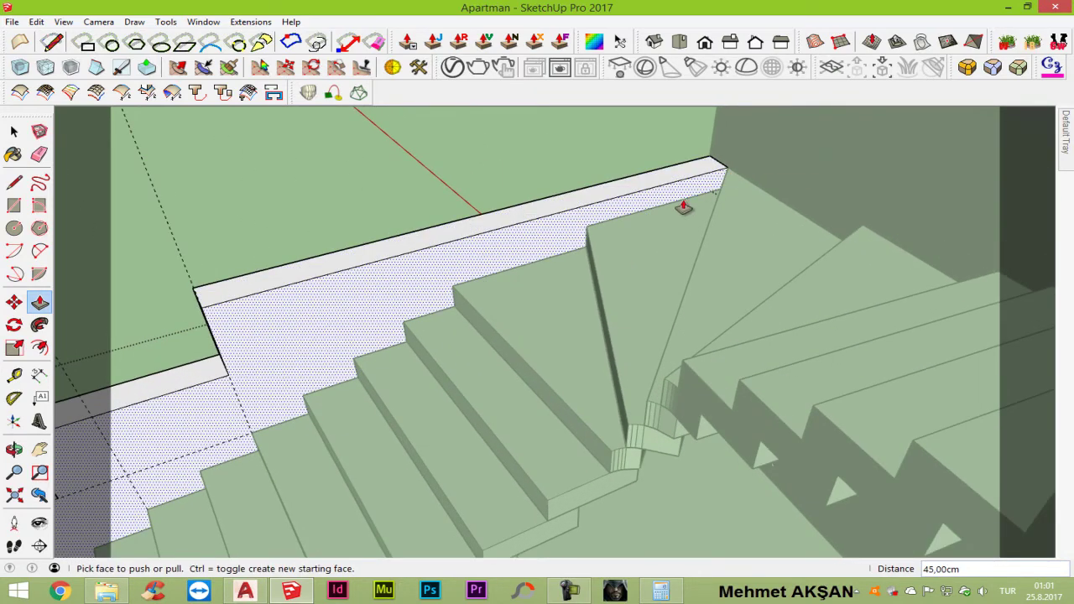
Step: Mark 15 cm from the wall's top edge and raise that top face
key("t")
left_click(673, 202)
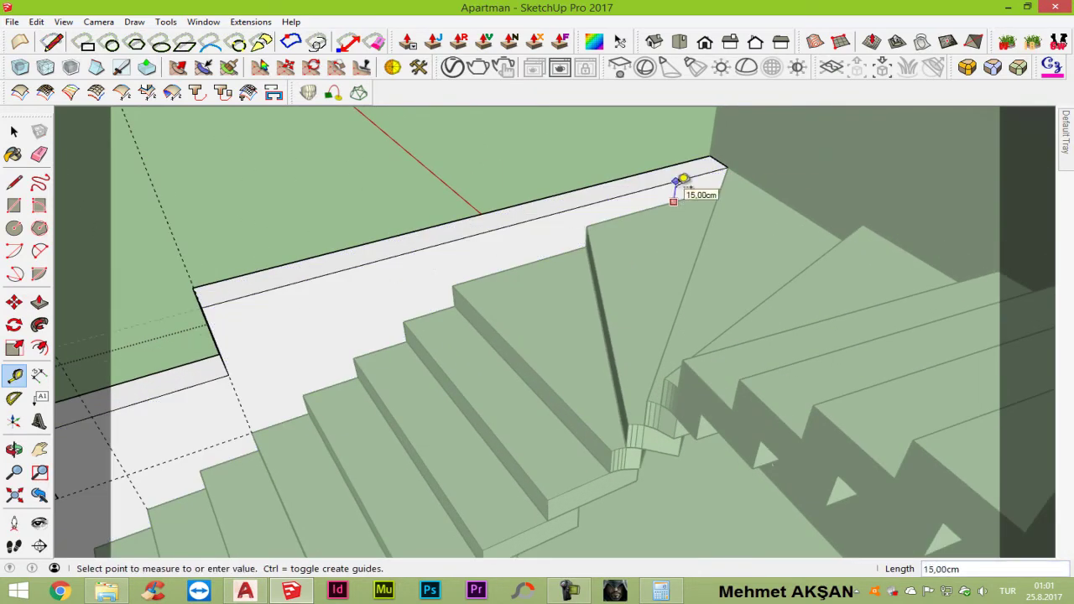
key("p")
left_click(683, 176)
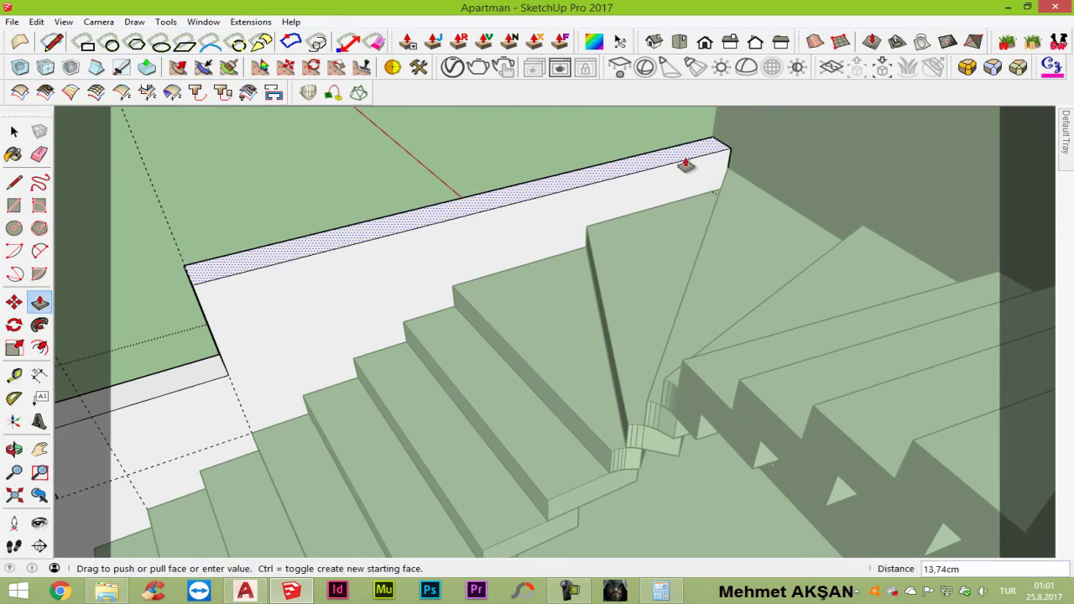
mouse_move(690, 163)
middle_mouse_down()
mouse_move(504, 299)
mouse_move(638, 259)
middle_mouse_up()
scroll(478, 329, "up", 3)
scroll(530, 327, "up", 2)
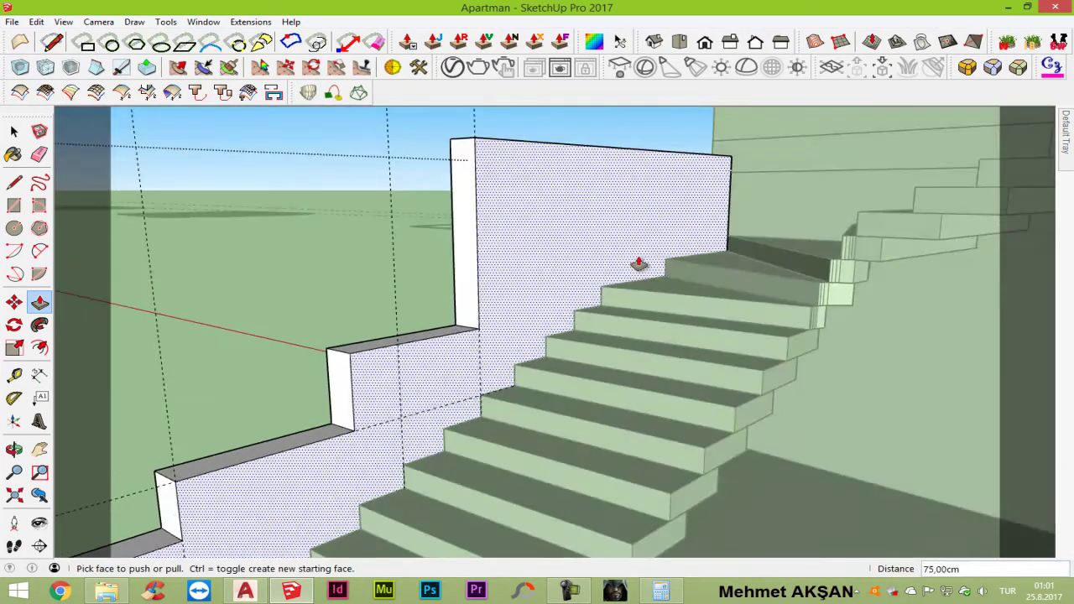
scroll(559, 304, "down", 2)
middle_click_drag(559, 305, 671, 197)
scroll(561, 299, "up", 3)
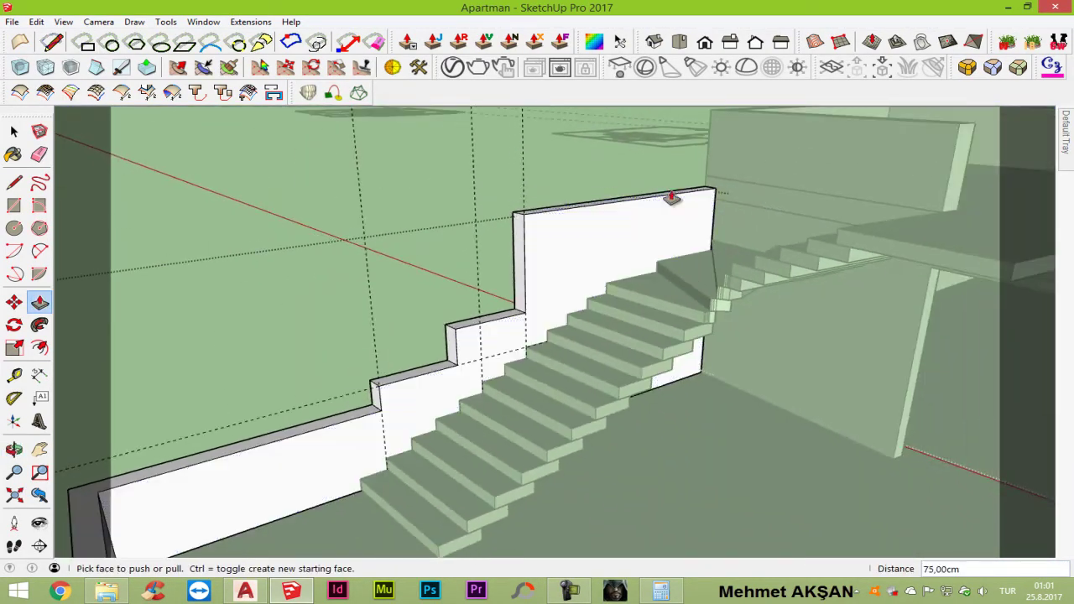
Step: Extend the small step face of the wall to 90 cm
mouse_move(436, 395)
middle_mouse_down()
mouse_move(510, 434)
mouse_move(582, 398)
mouse_move(868, 348)
mouse_move(538, 377)
mouse_move(644, 394)
middle_mouse_up()
left_click(637, 390)
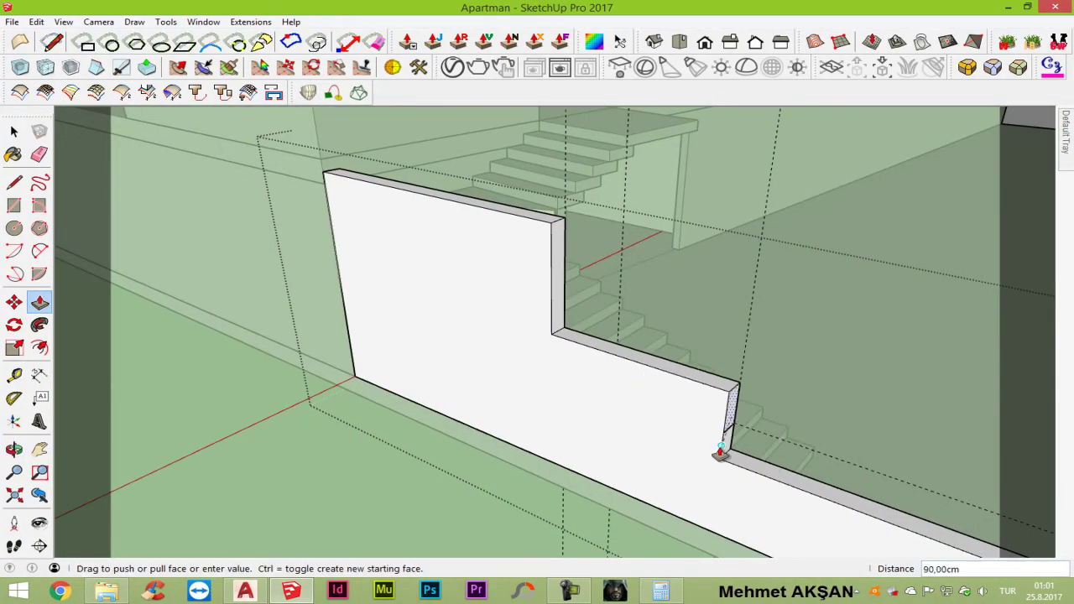
left_click(719, 443)
scroll(725, 436, "up", 3)
scroll(727, 435, "up", 2)
Step: Remove all dashed guide lines with Edit > Delete Guides
key("e")
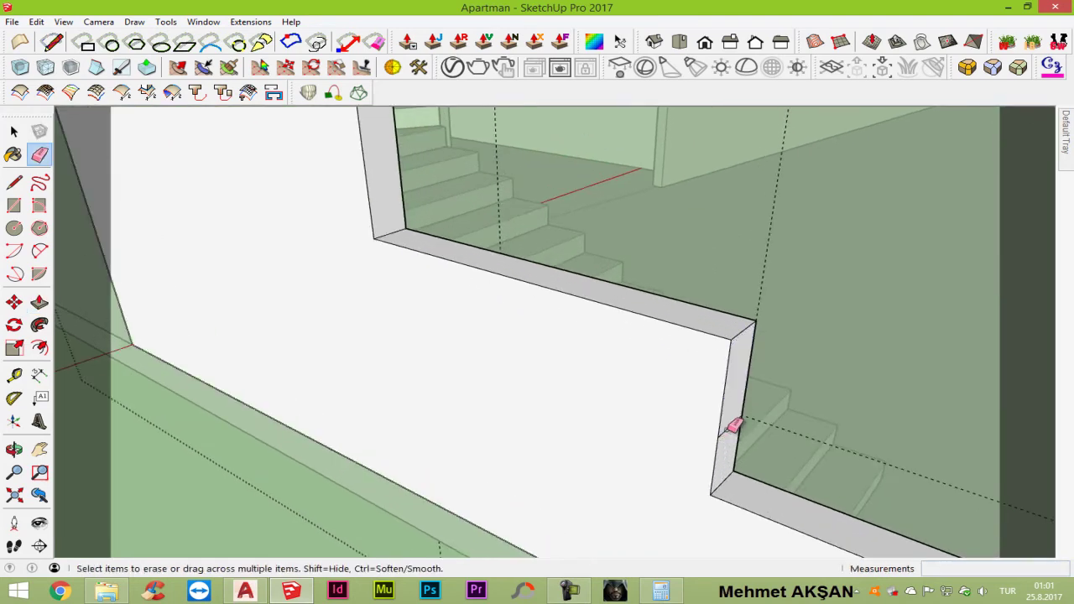
scroll(733, 426, "down", 3)
middle_click_drag(249, 470, 422, 334)
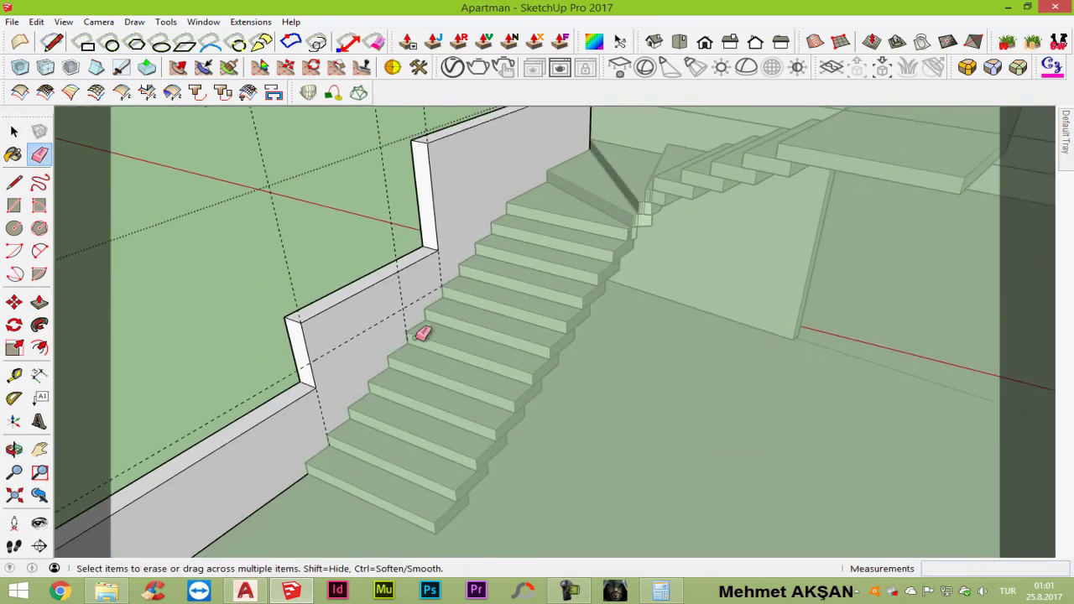
left_click(35, 22)
left_click(67, 141)
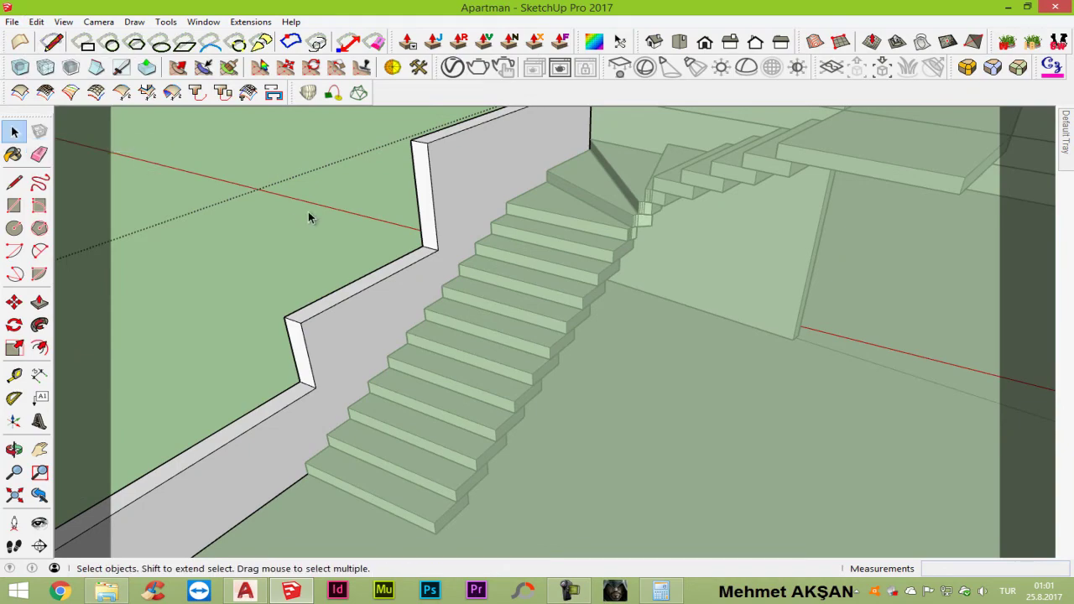
Step: Orbit and zoom around the staircase and building from high and low angles
scroll(308, 212, "down", 3)
scroll(307, 211, "down", 3)
mouse_move(307, 212)
middle_mouse_down()
mouse_move(360, 182)
mouse_move(275, 164)
mouse_move(360, 204)
middle_mouse_up()
scroll(503, 234, "up", 3)
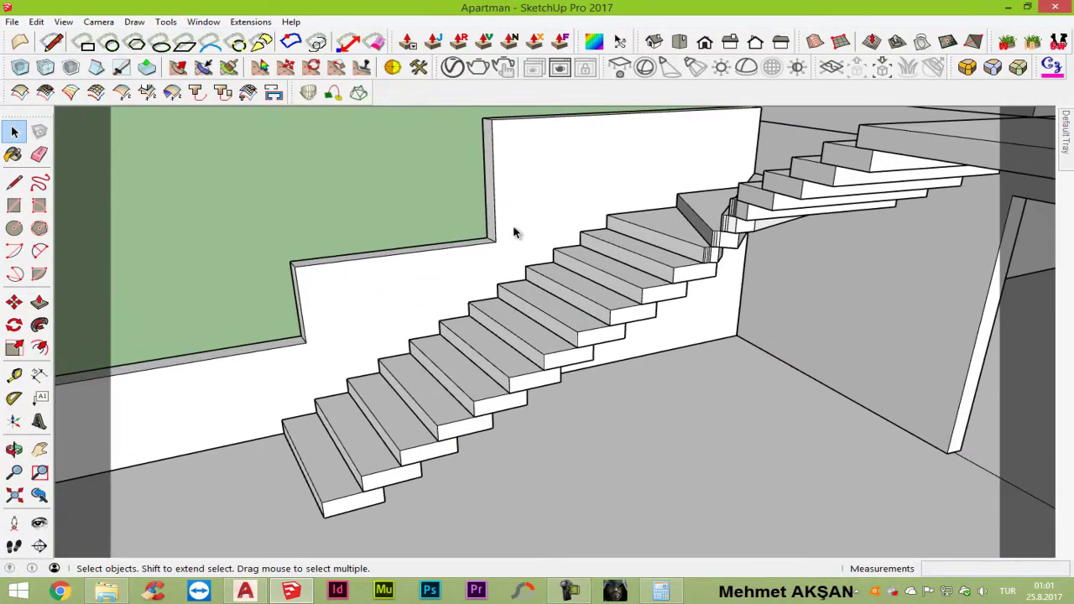
scroll(761, 234, "down", 3)
scroll(739, 241, "down", 3)
mouse_move(678, 284)
middle_mouse_down()
mouse_move(501, 279)
mouse_move(496, 267)
mouse_move(618, 198)
mouse_move(697, 285)
mouse_move(622, 317)
mouse_move(759, 383)
middle_mouse_up()
scroll(696, 285, "down", 3)
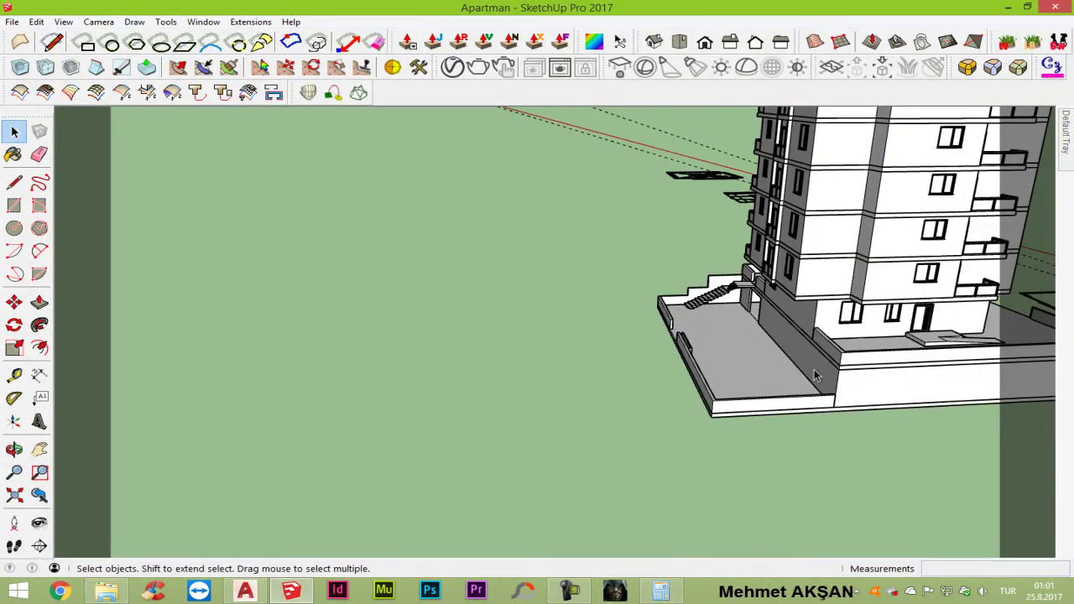
scroll(814, 376, "up", 3)
scroll(906, 366, "up", 3)
scroll(532, 426, "up", 2)
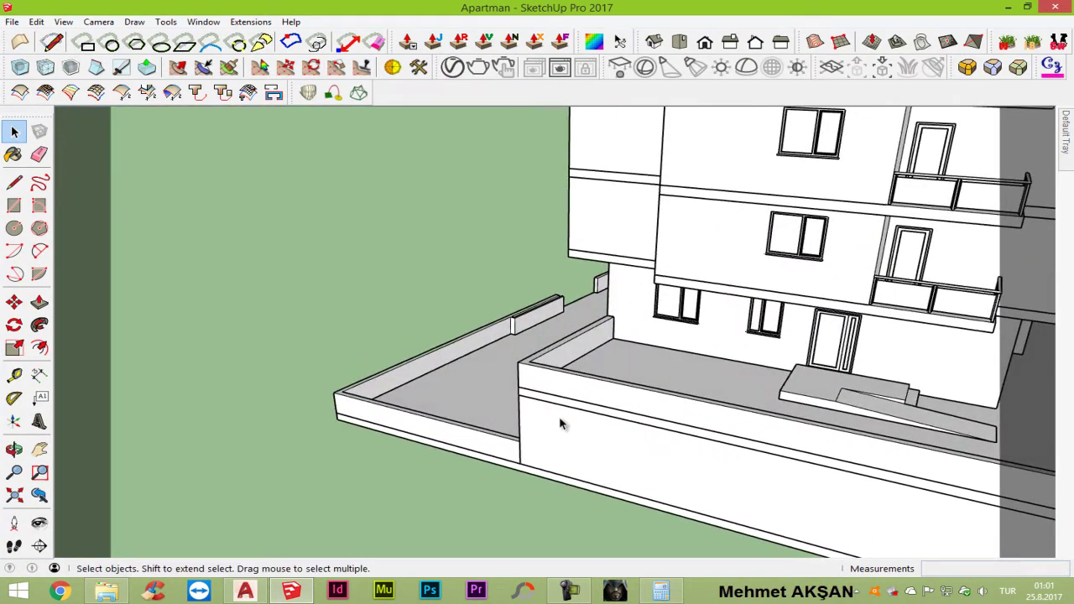
scroll(560, 424, "down", 3)
mouse_move(792, 364)
middle_mouse_down()
mouse_move(558, 391)
mouse_move(575, 392)
middle_mouse_up()
scroll(558, 390, "up", 2)
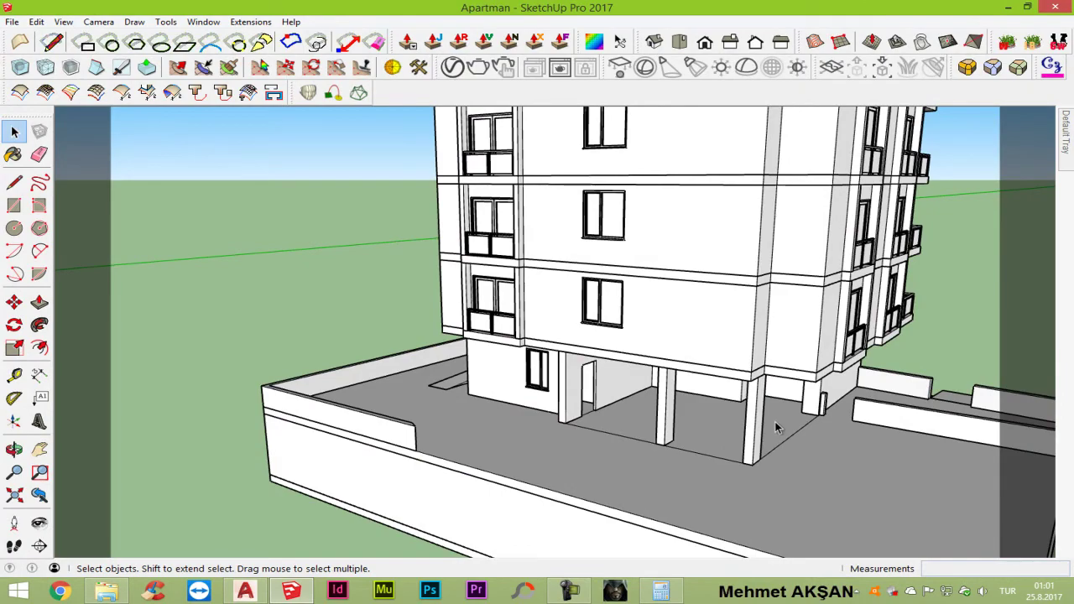
mouse_move(775, 427)
middle_mouse_down()
mouse_move(618, 412)
mouse_move(672, 297)
middle_mouse_up()
scroll(673, 297, "down", 2)
scroll(673, 297, "down", 1)
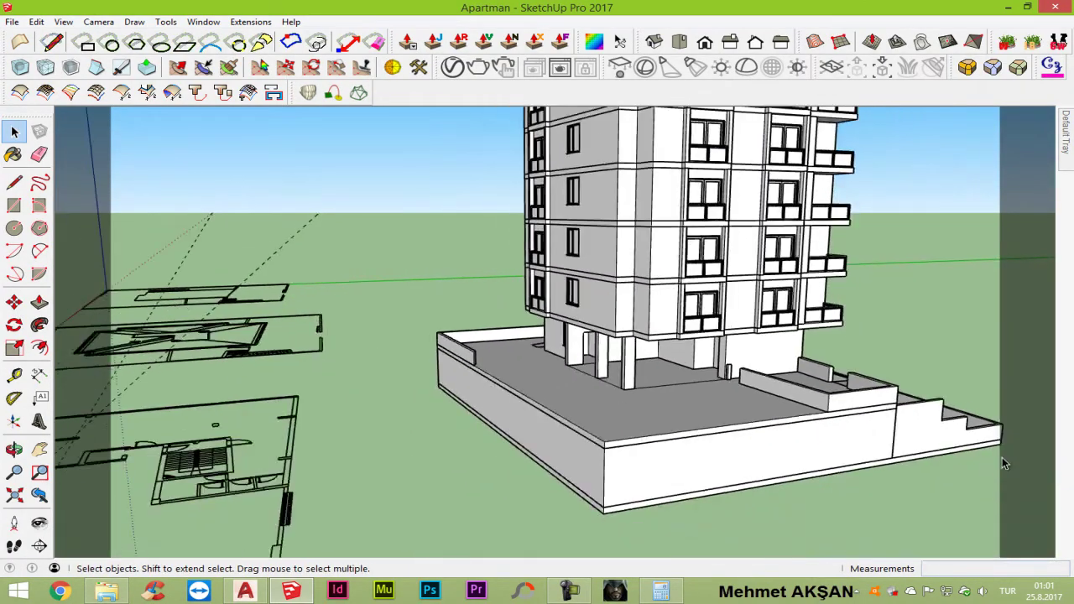
mouse_move(1004, 463)
middle_mouse_down()
mouse_move(952, 434)
mouse_move(1049, 518)
middle_mouse_up()
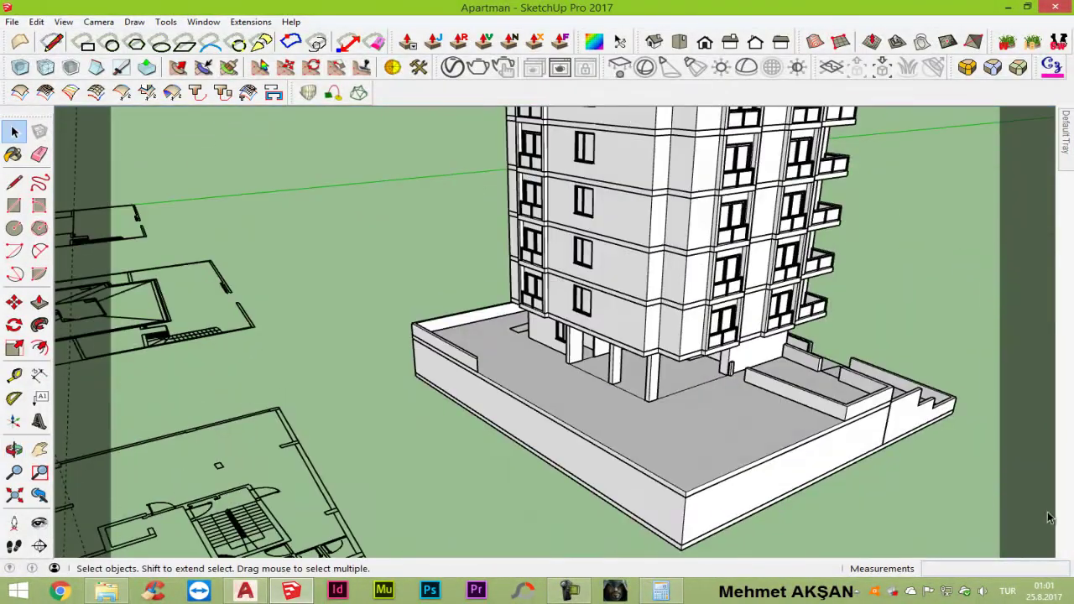
scroll(632, 367, "up", 1)
scroll(631, 366, "up", 1)
scroll(454, 424, "down", 1)
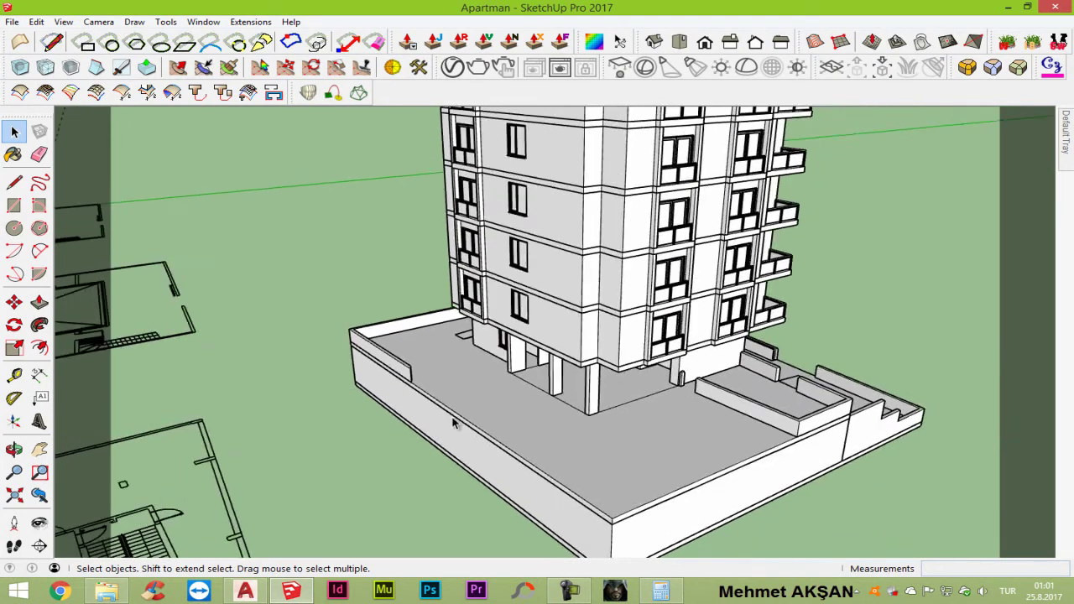
scroll(453, 424, "down", 1)
scroll(432, 422, "down", 1)
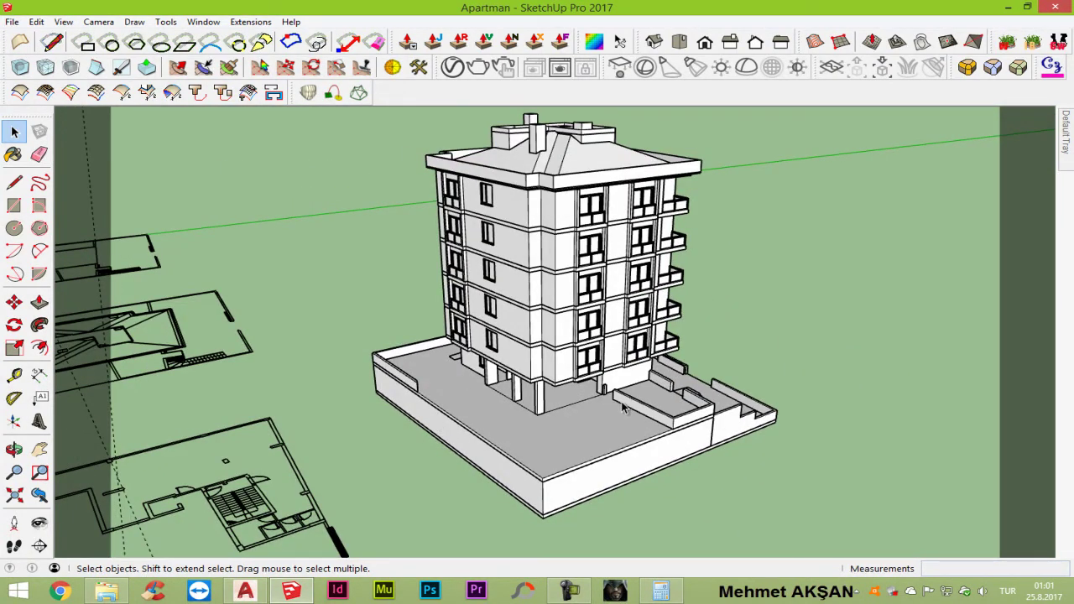
Step: Circle the building at eye level, then zoom out to a distant overview
middle_click_drag(622, 408, 481, 401)
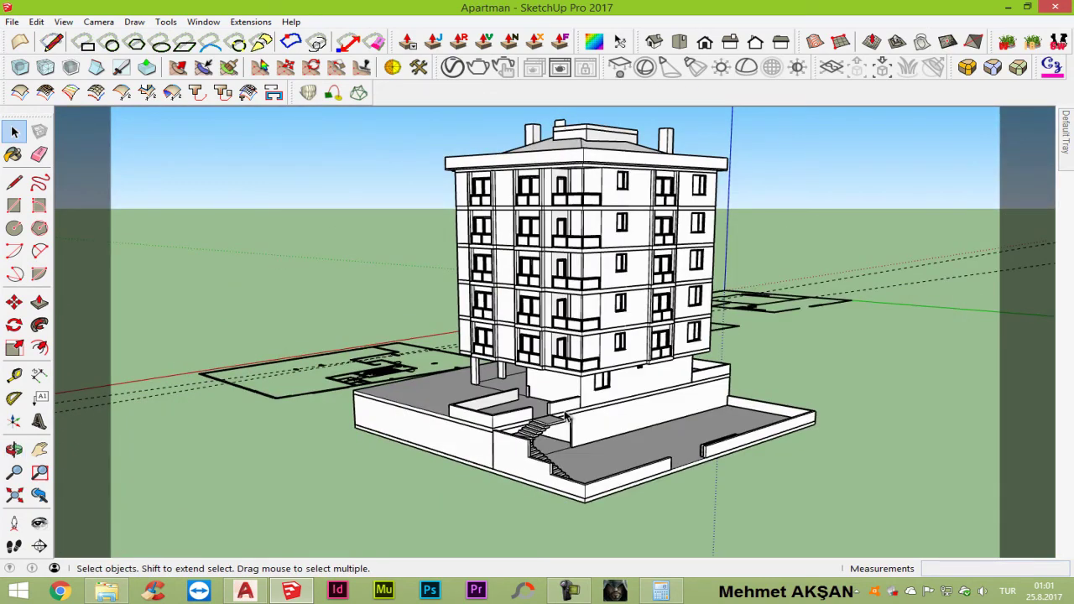
middle_click_drag(566, 417, 381, 426)
mouse_move(497, 388)
middle_mouse_down()
mouse_move(631, 429)
mouse_move(707, 436)
middle_mouse_up()
middle_click_drag(506, 349, 780, 324)
middle_click_drag(492, 328, 755, 384)
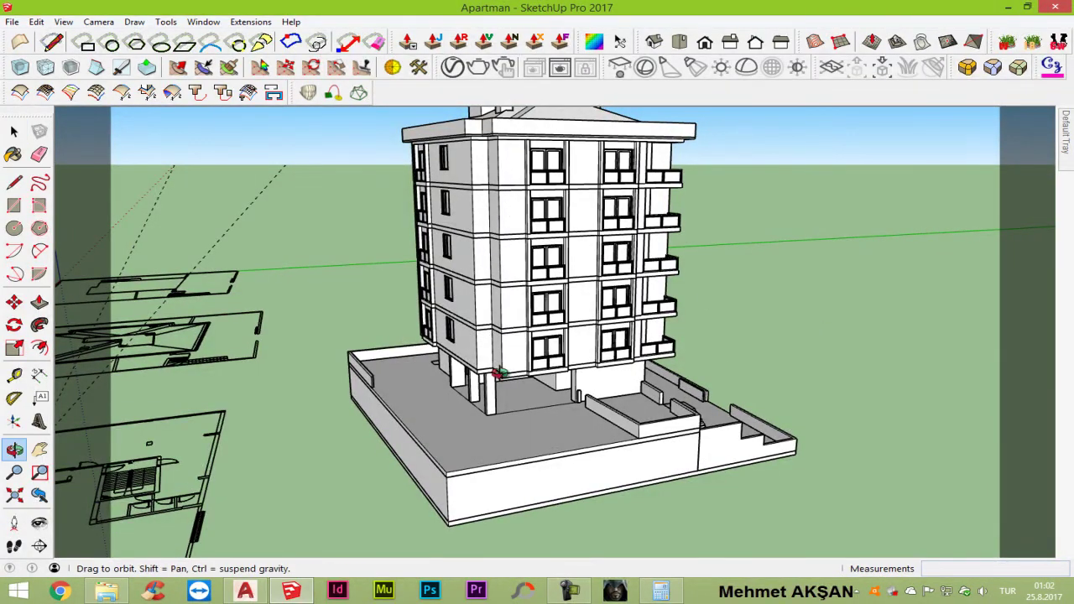
mouse_move(642, 409)
middle_mouse_down()
mouse_move(492, 383)
mouse_move(632, 407)
mouse_move(523, 457)
middle_mouse_up()
scroll(632, 408, "up", 2)
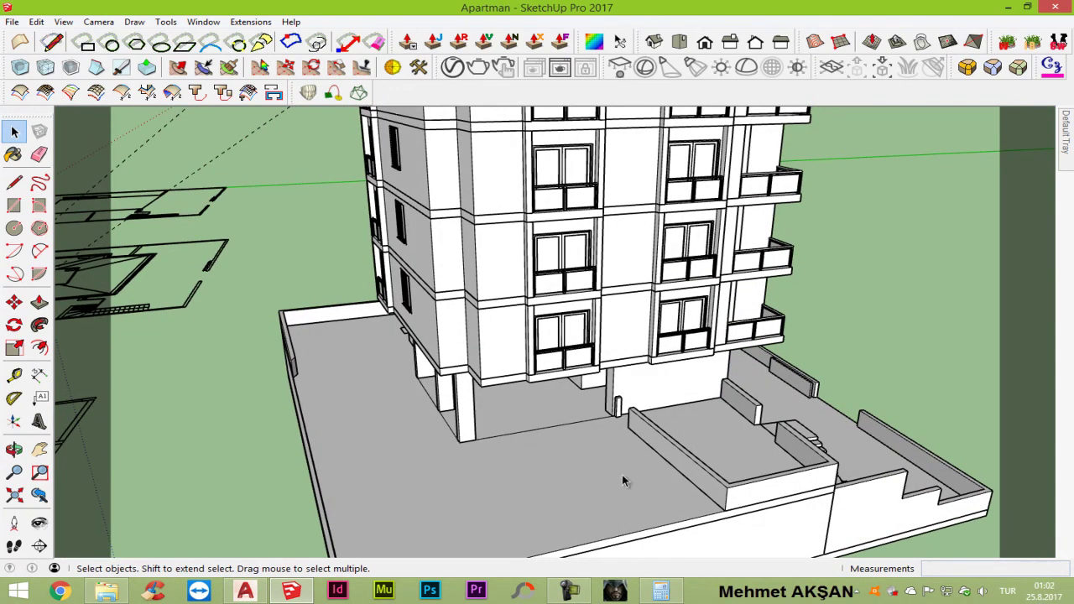
mouse_move(350, 420)
middle_mouse_down()
mouse_move(635, 384)
mouse_move(738, 411)
mouse_move(899, 402)
middle_mouse_up()
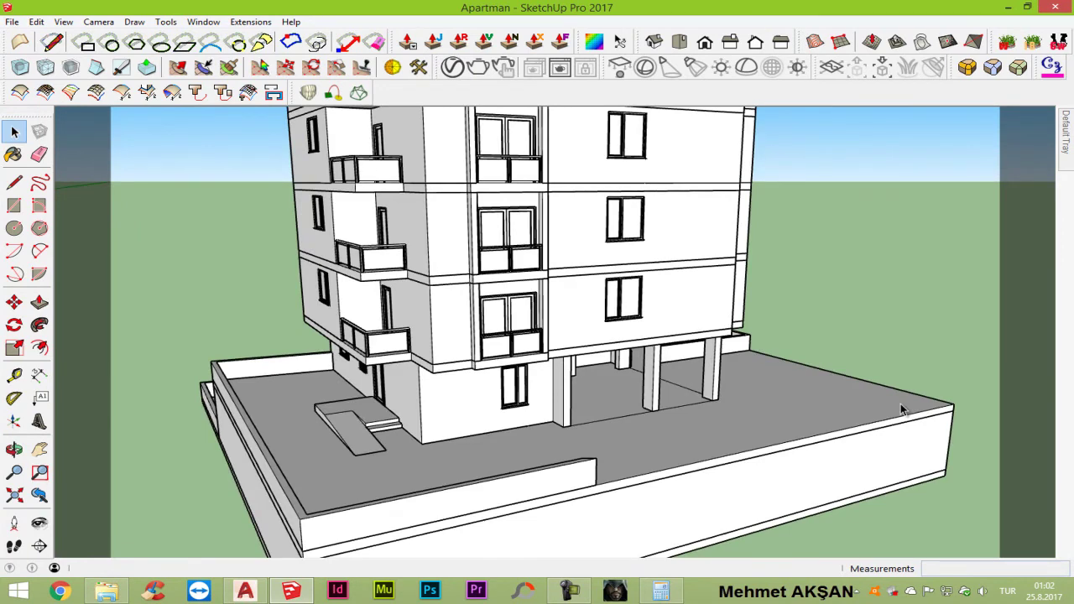
scroll(901, 404, "down", 2)
scroll(755, 386, "down", 2)
scroll(570, 365, "down", 2)
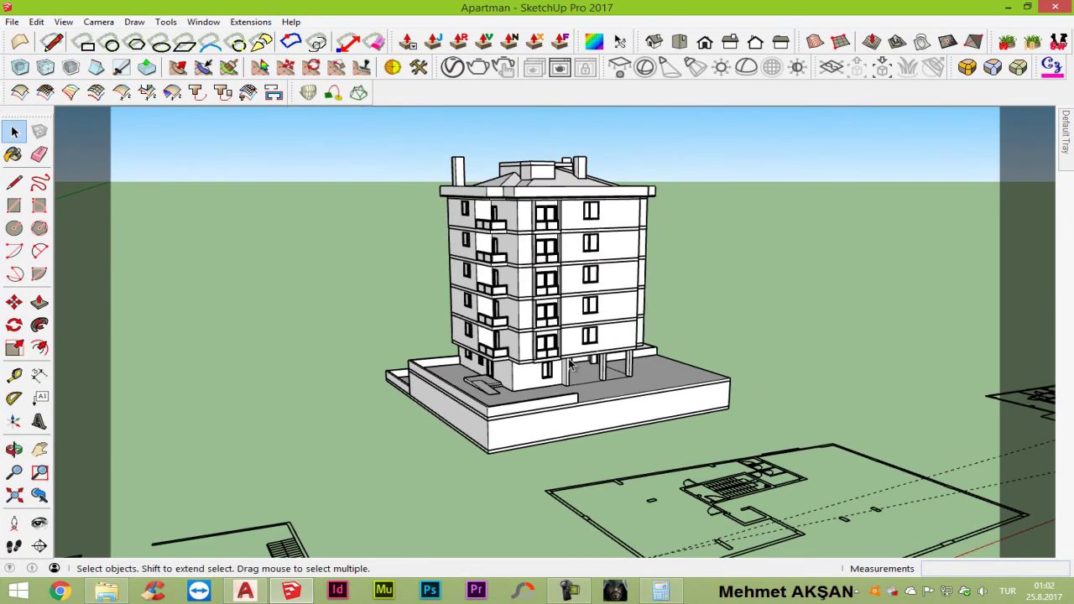